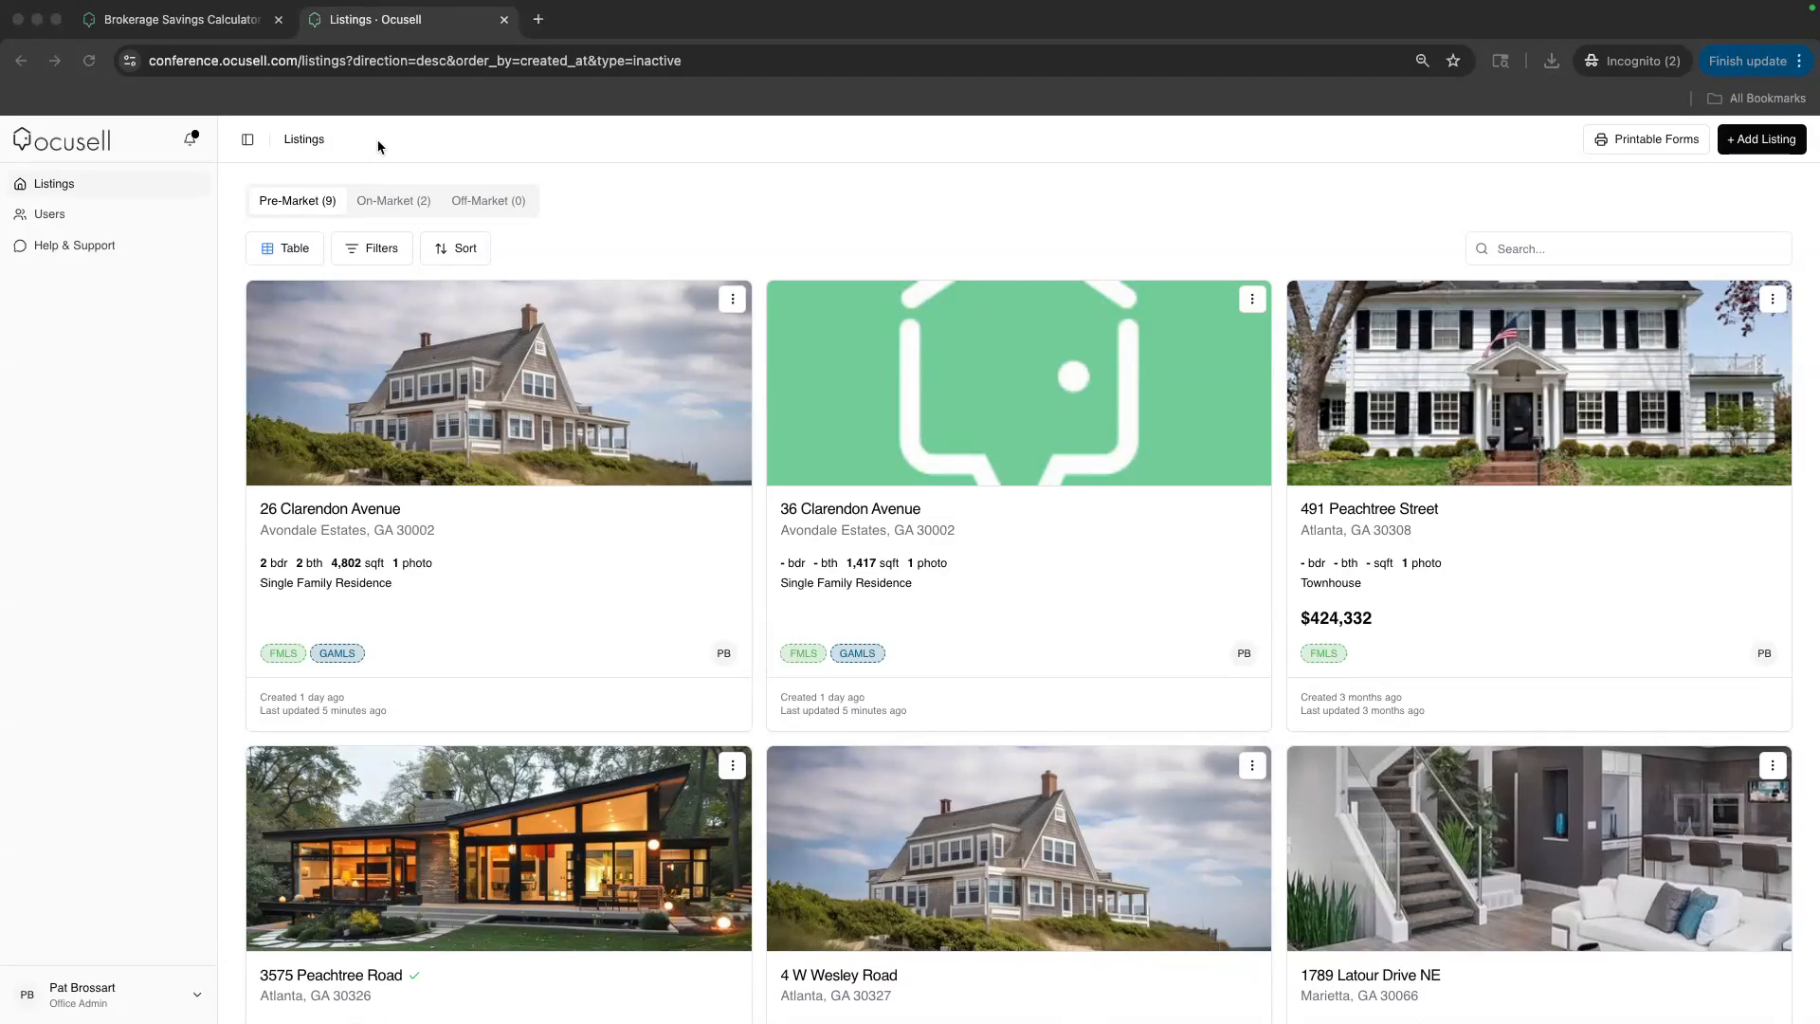
Open the account menu from the user name at the bottom of the sidebar
left_click(109, 997)
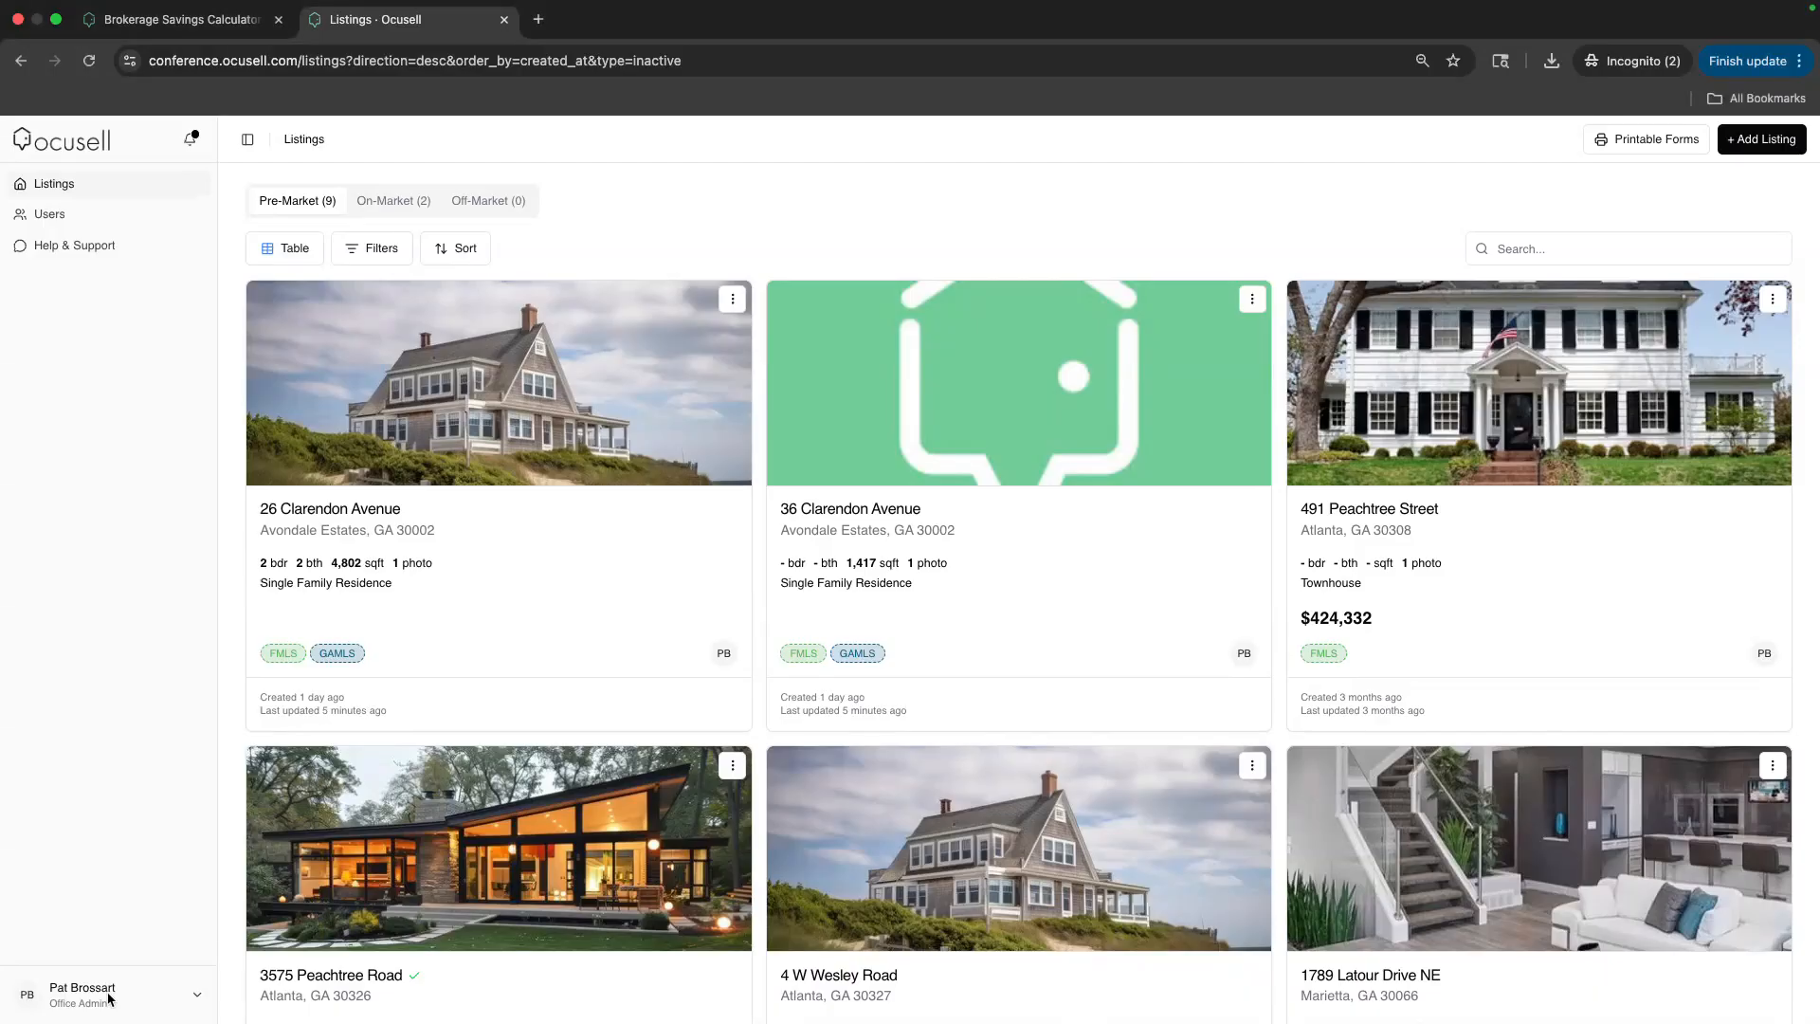
left_click(107, 996)
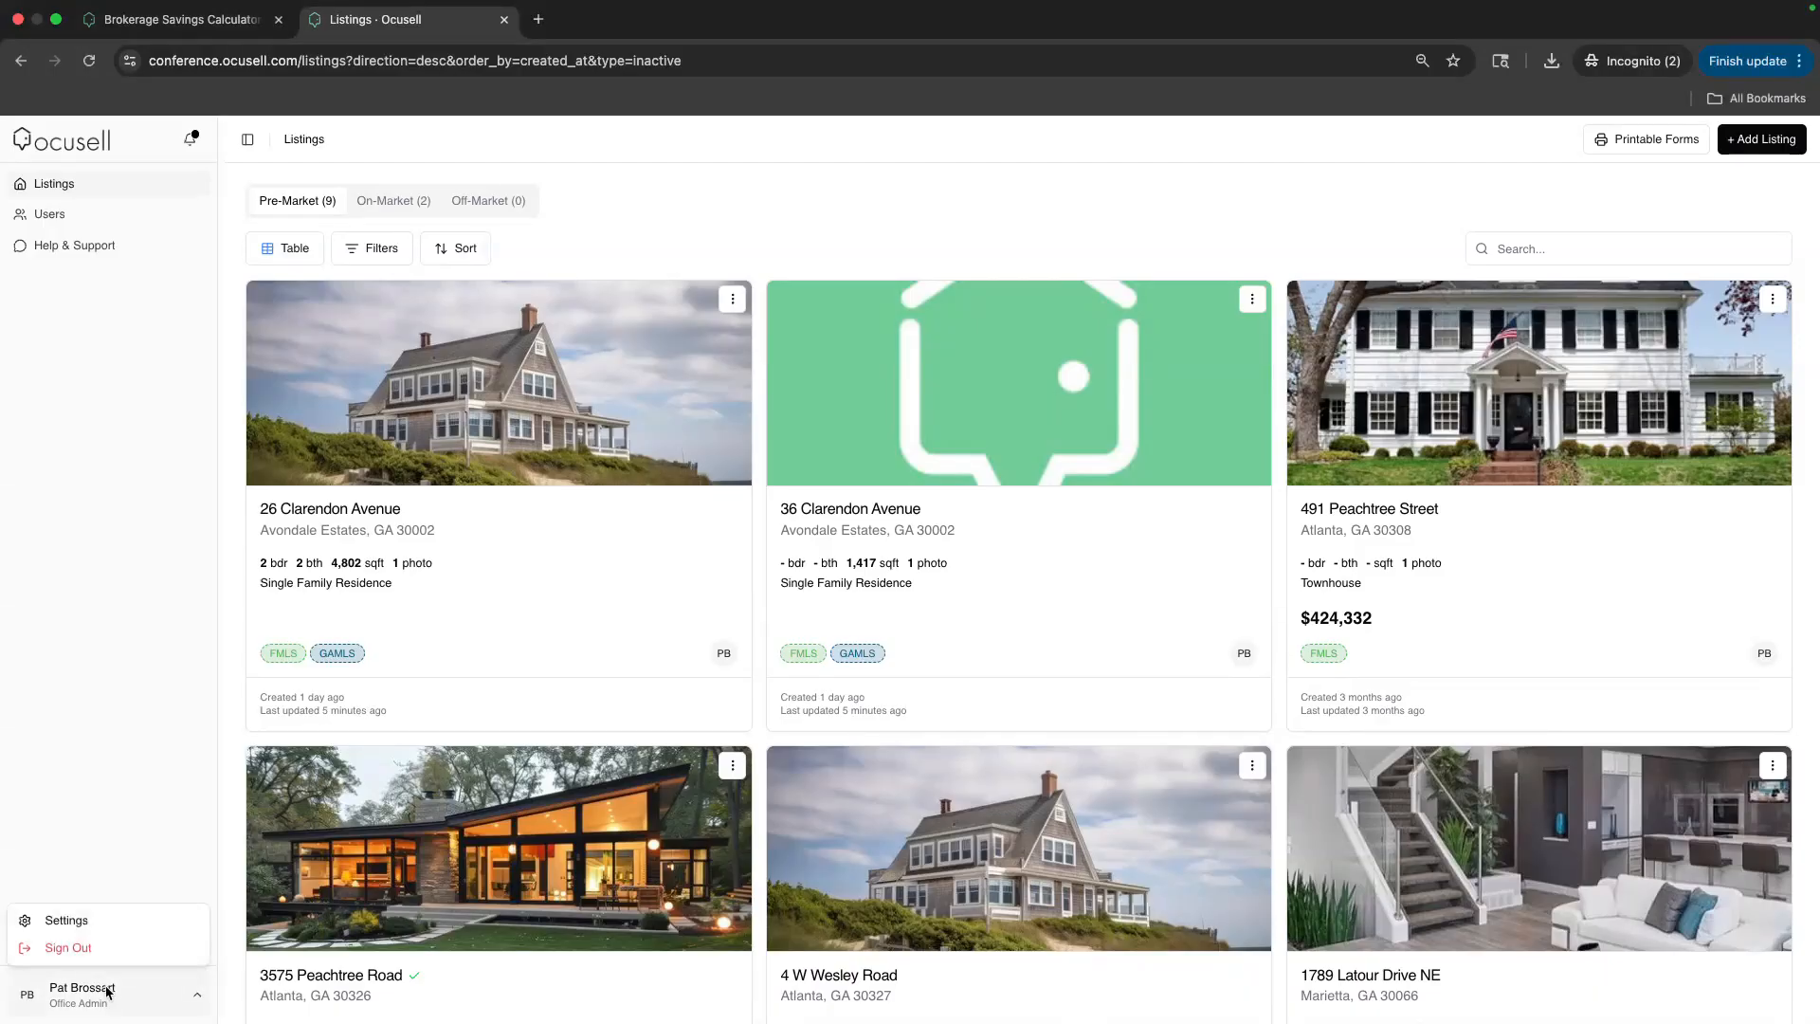
Open Settings and view Connections listing the Georgia MLS and First MLS credentials
left_click(94, 929)
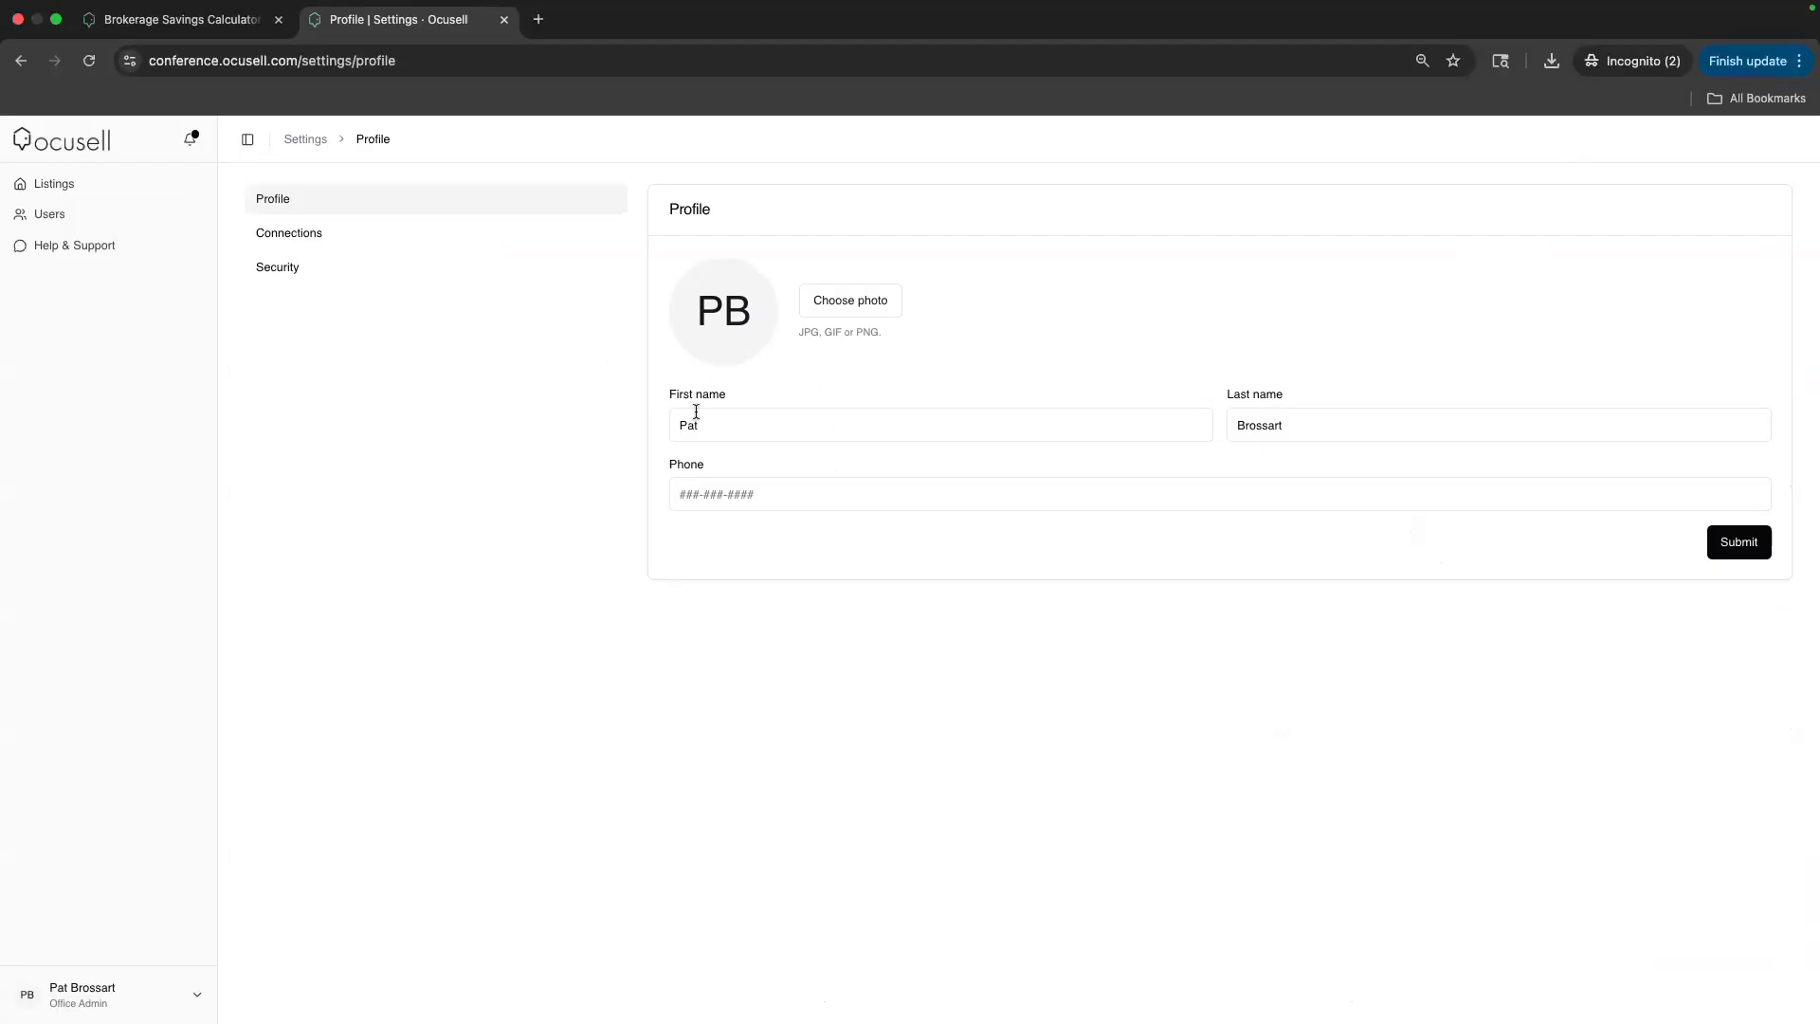
left_click(287, 243)
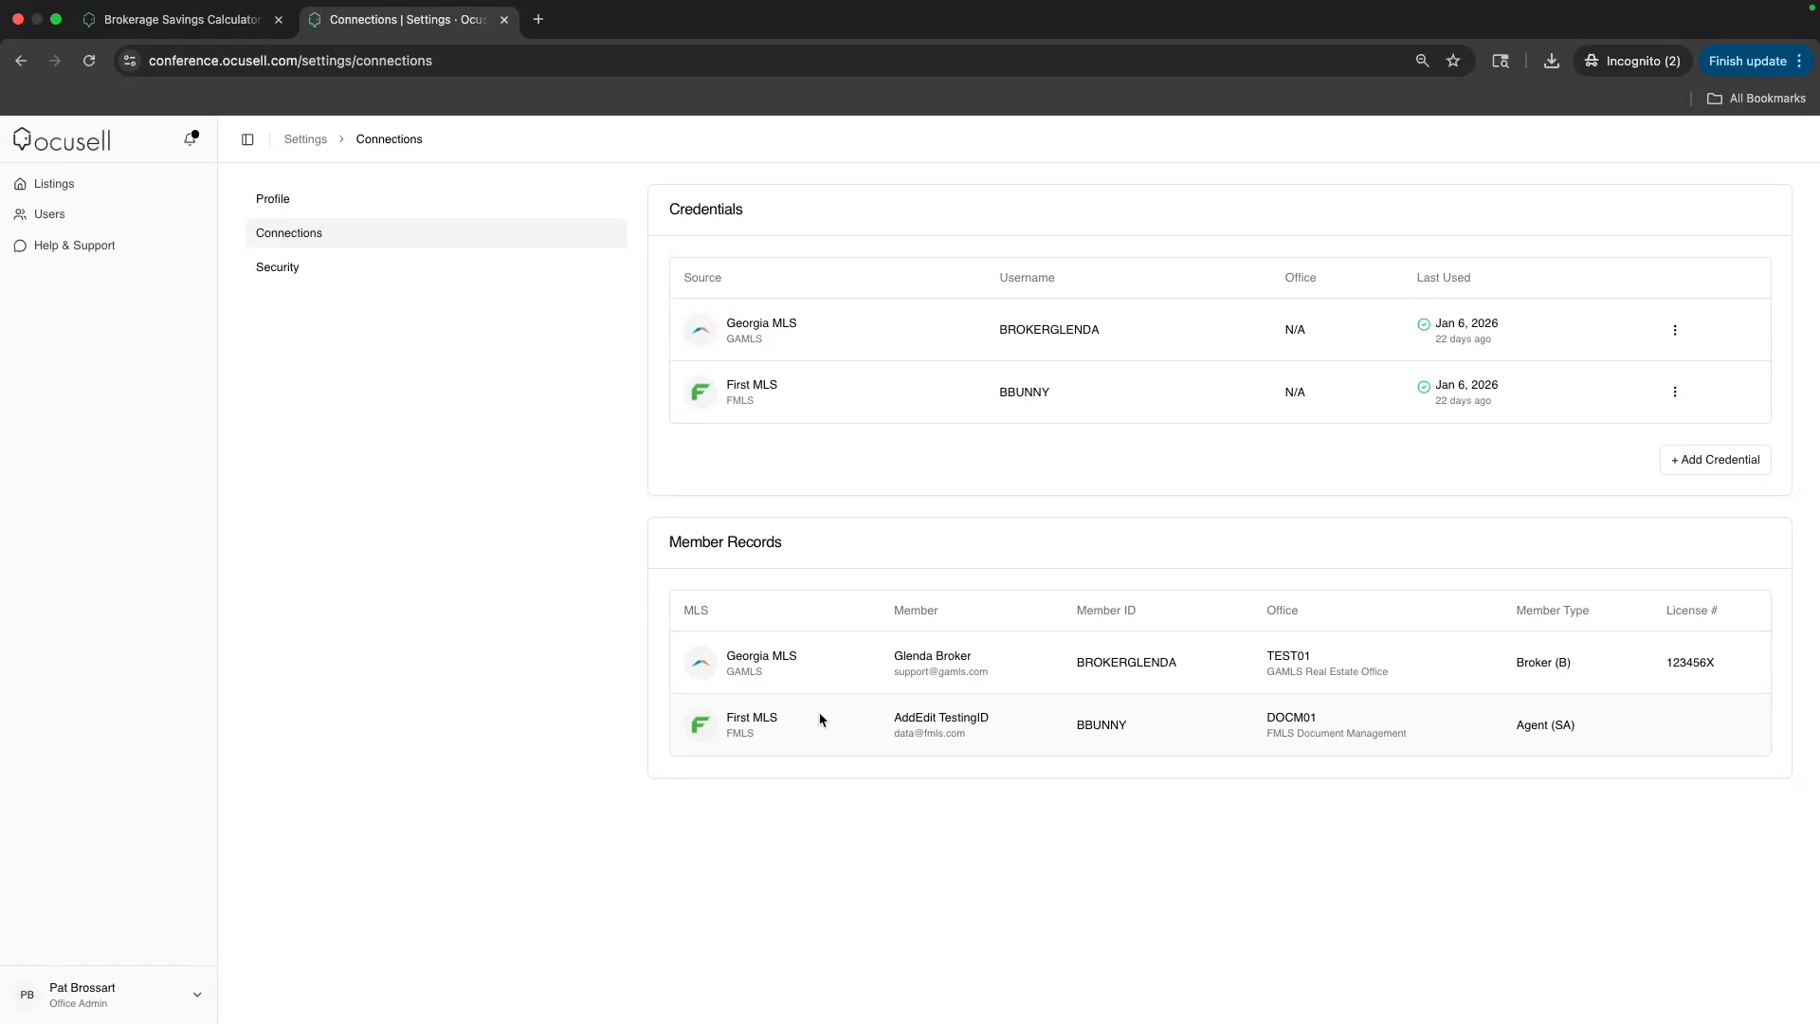
left_click(1693, 468)
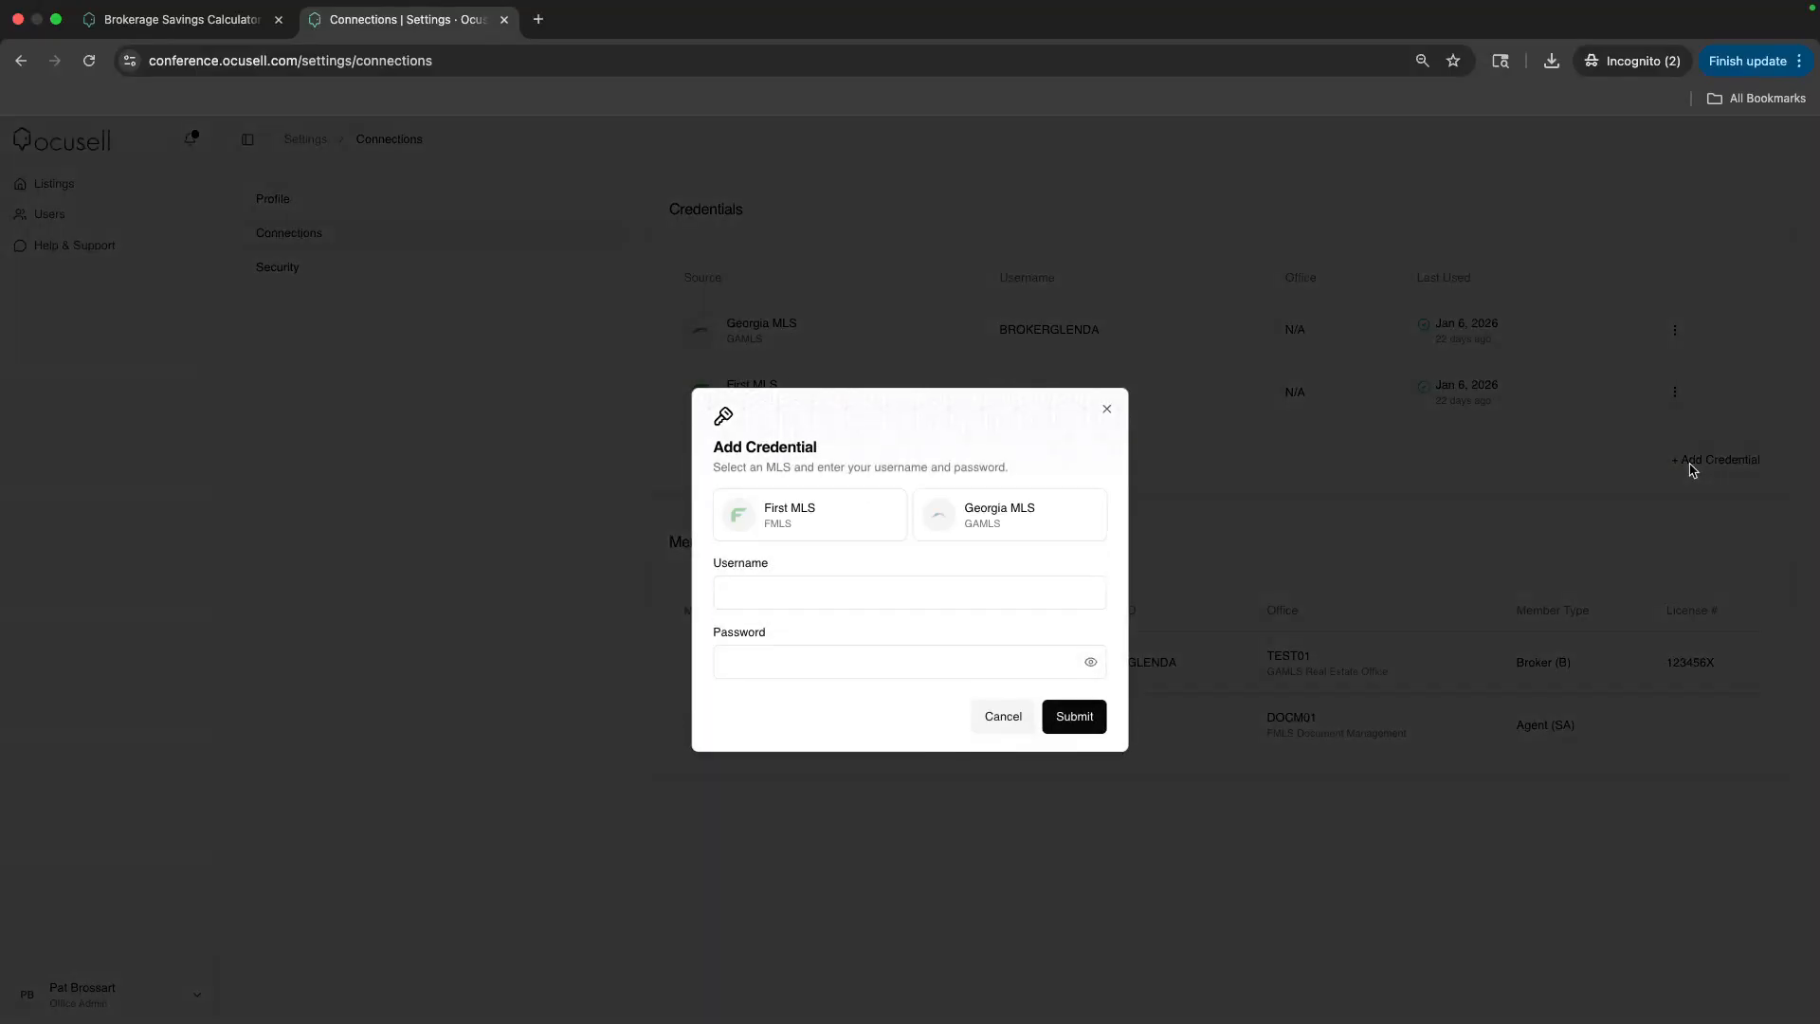
left_click(802, 527)
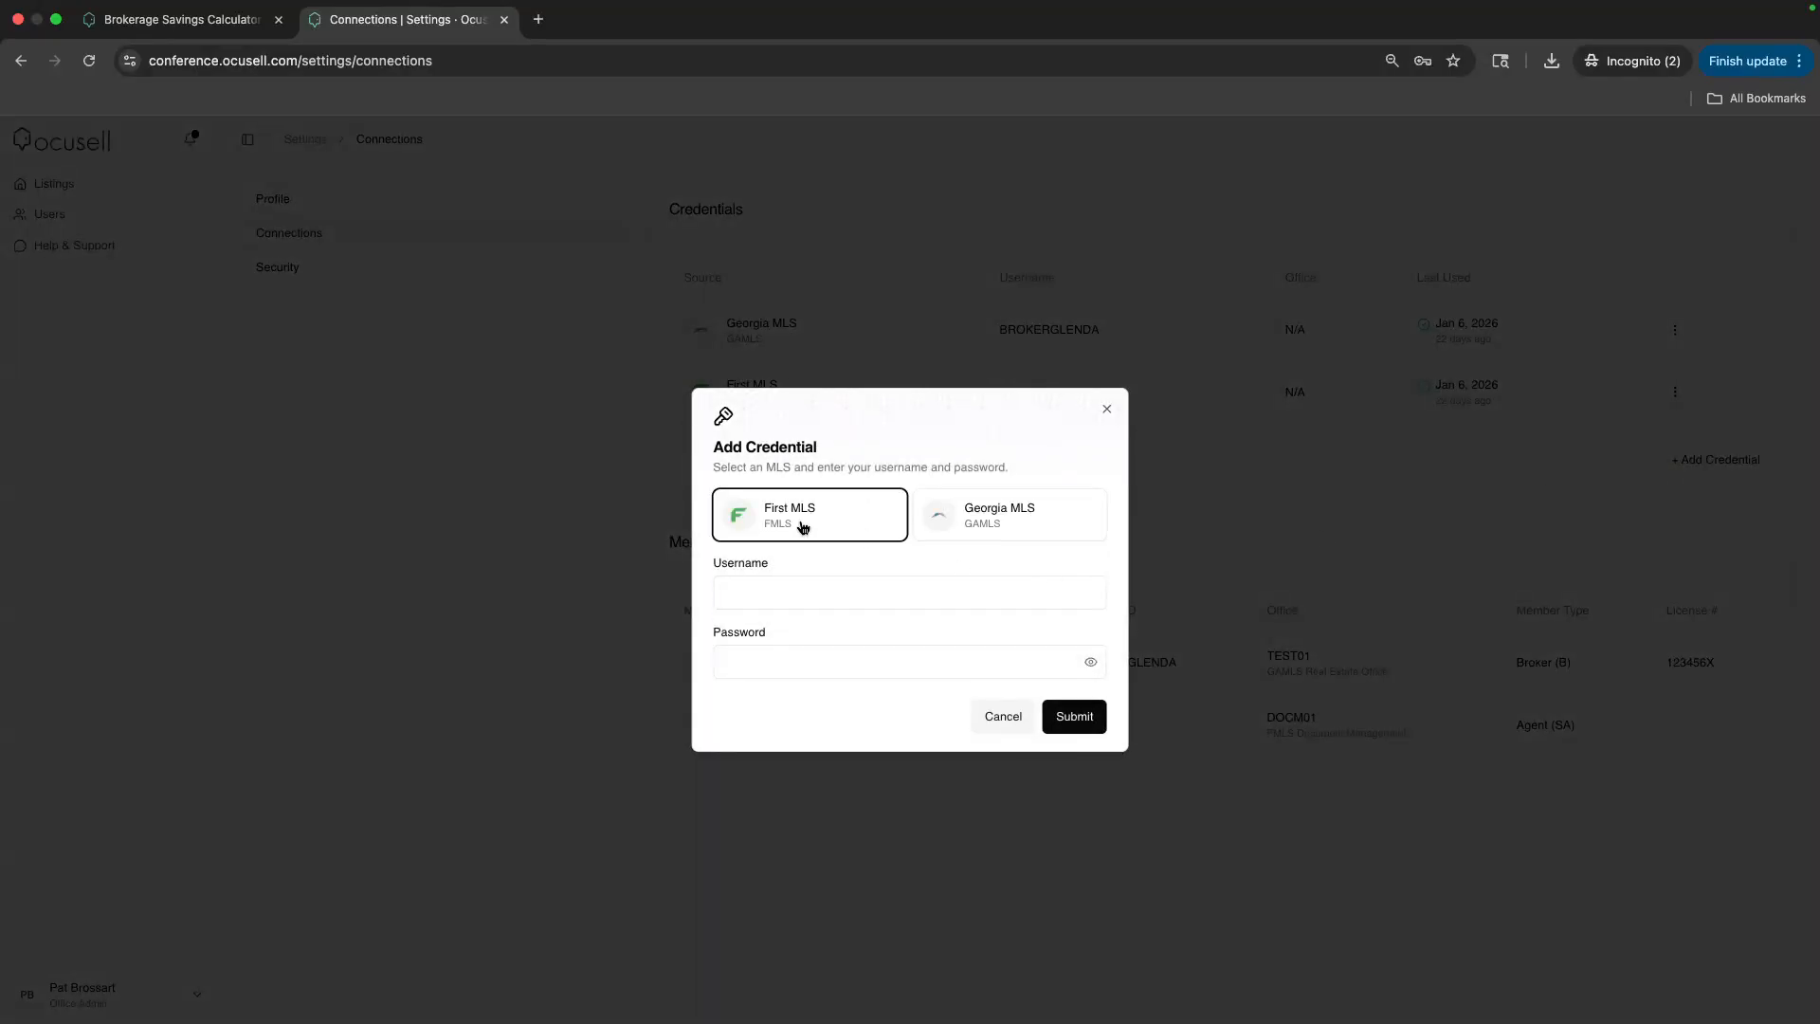
left_click(780, 595)
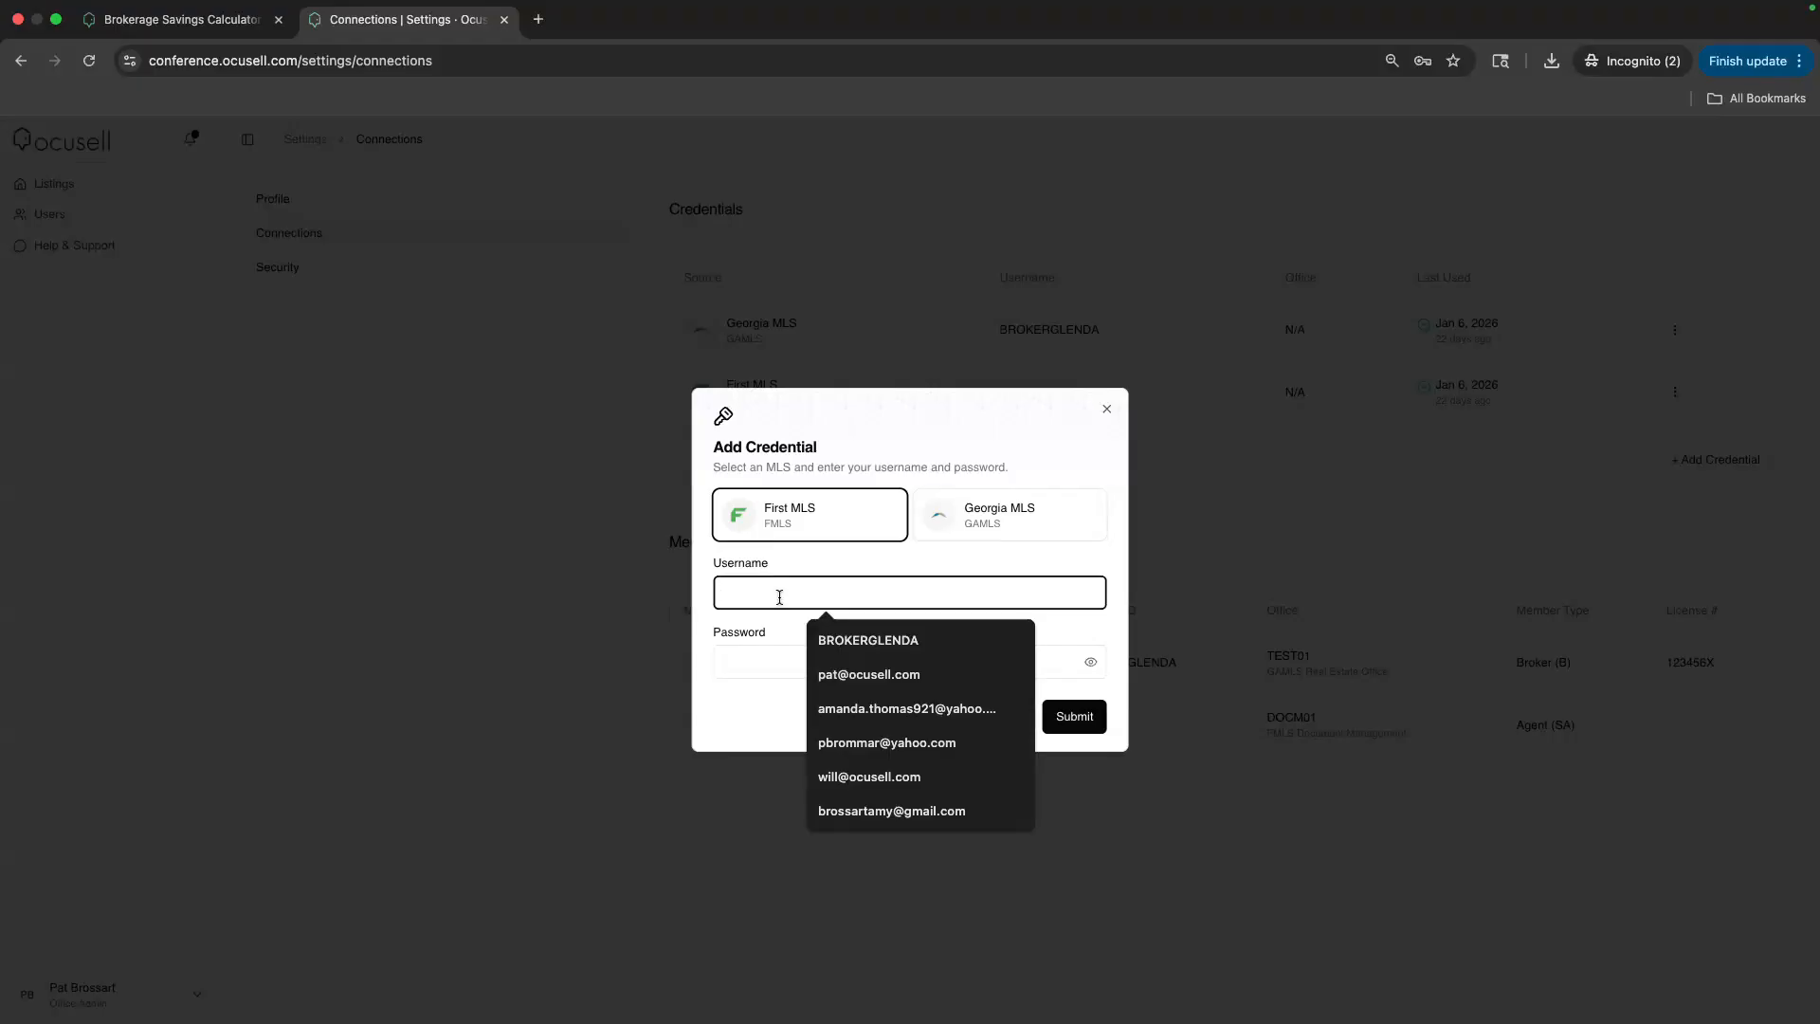
left_click(766, 659)
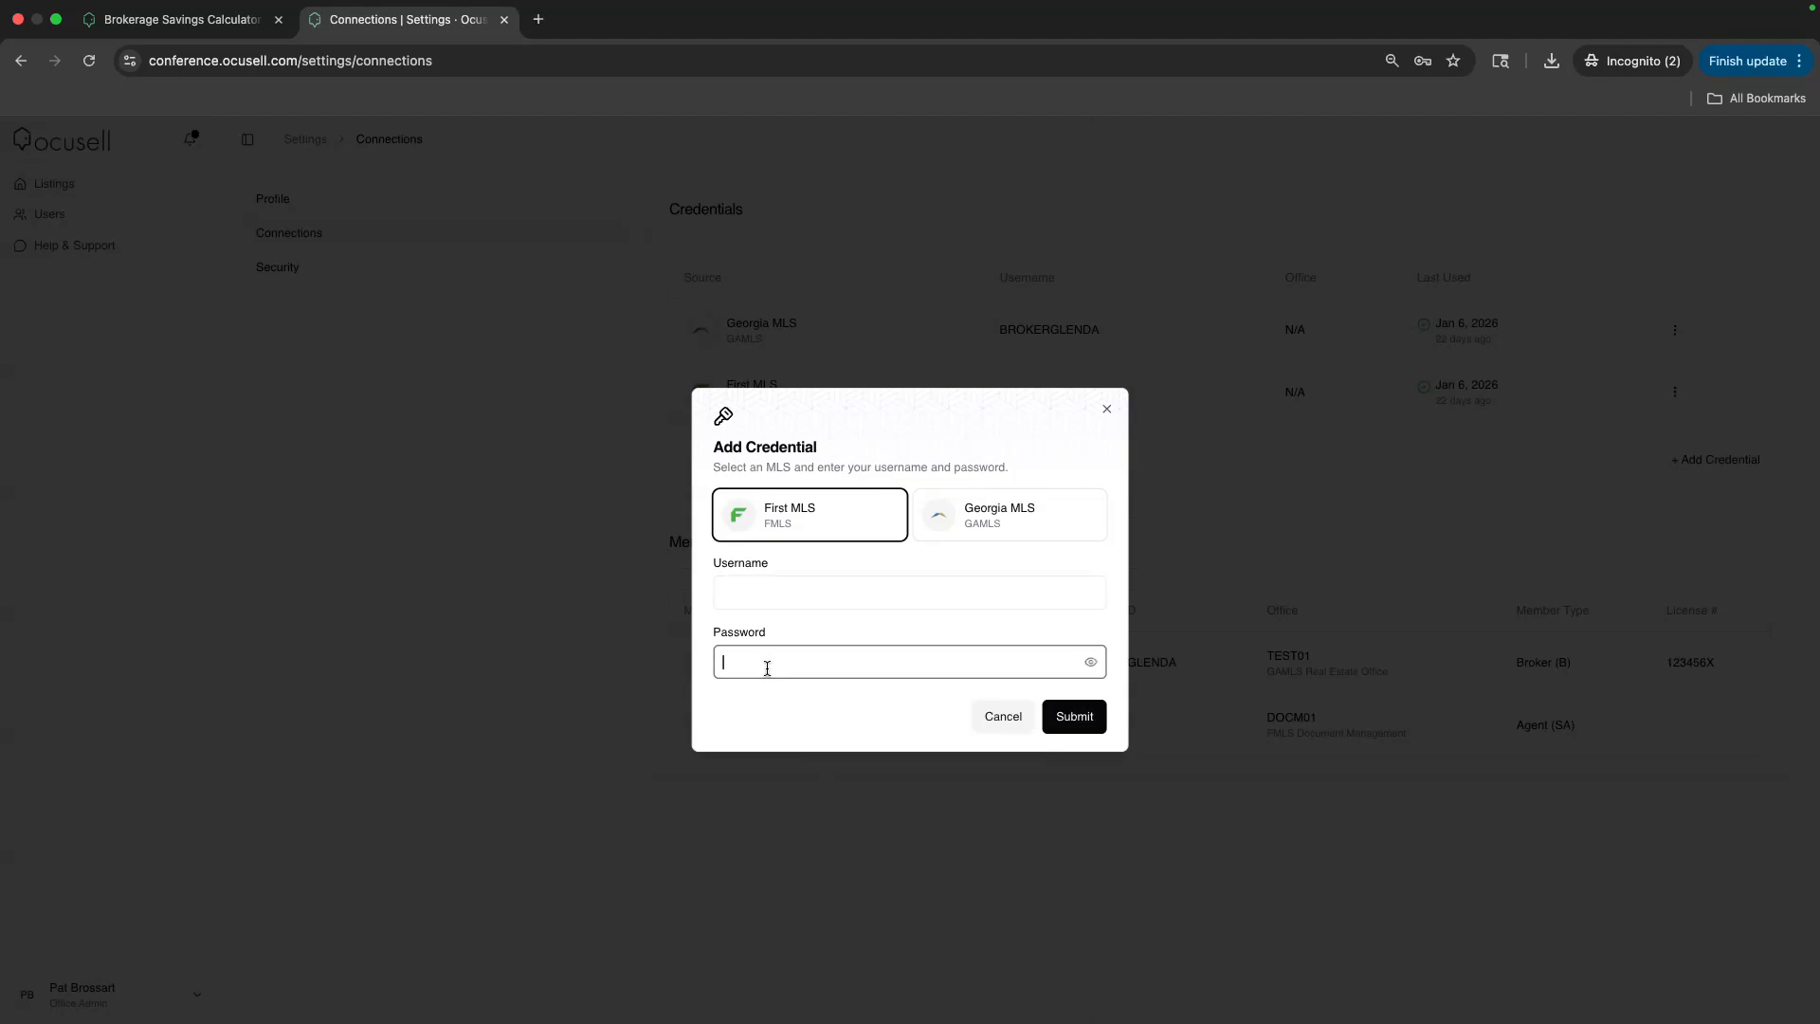
left_click(925, 722)
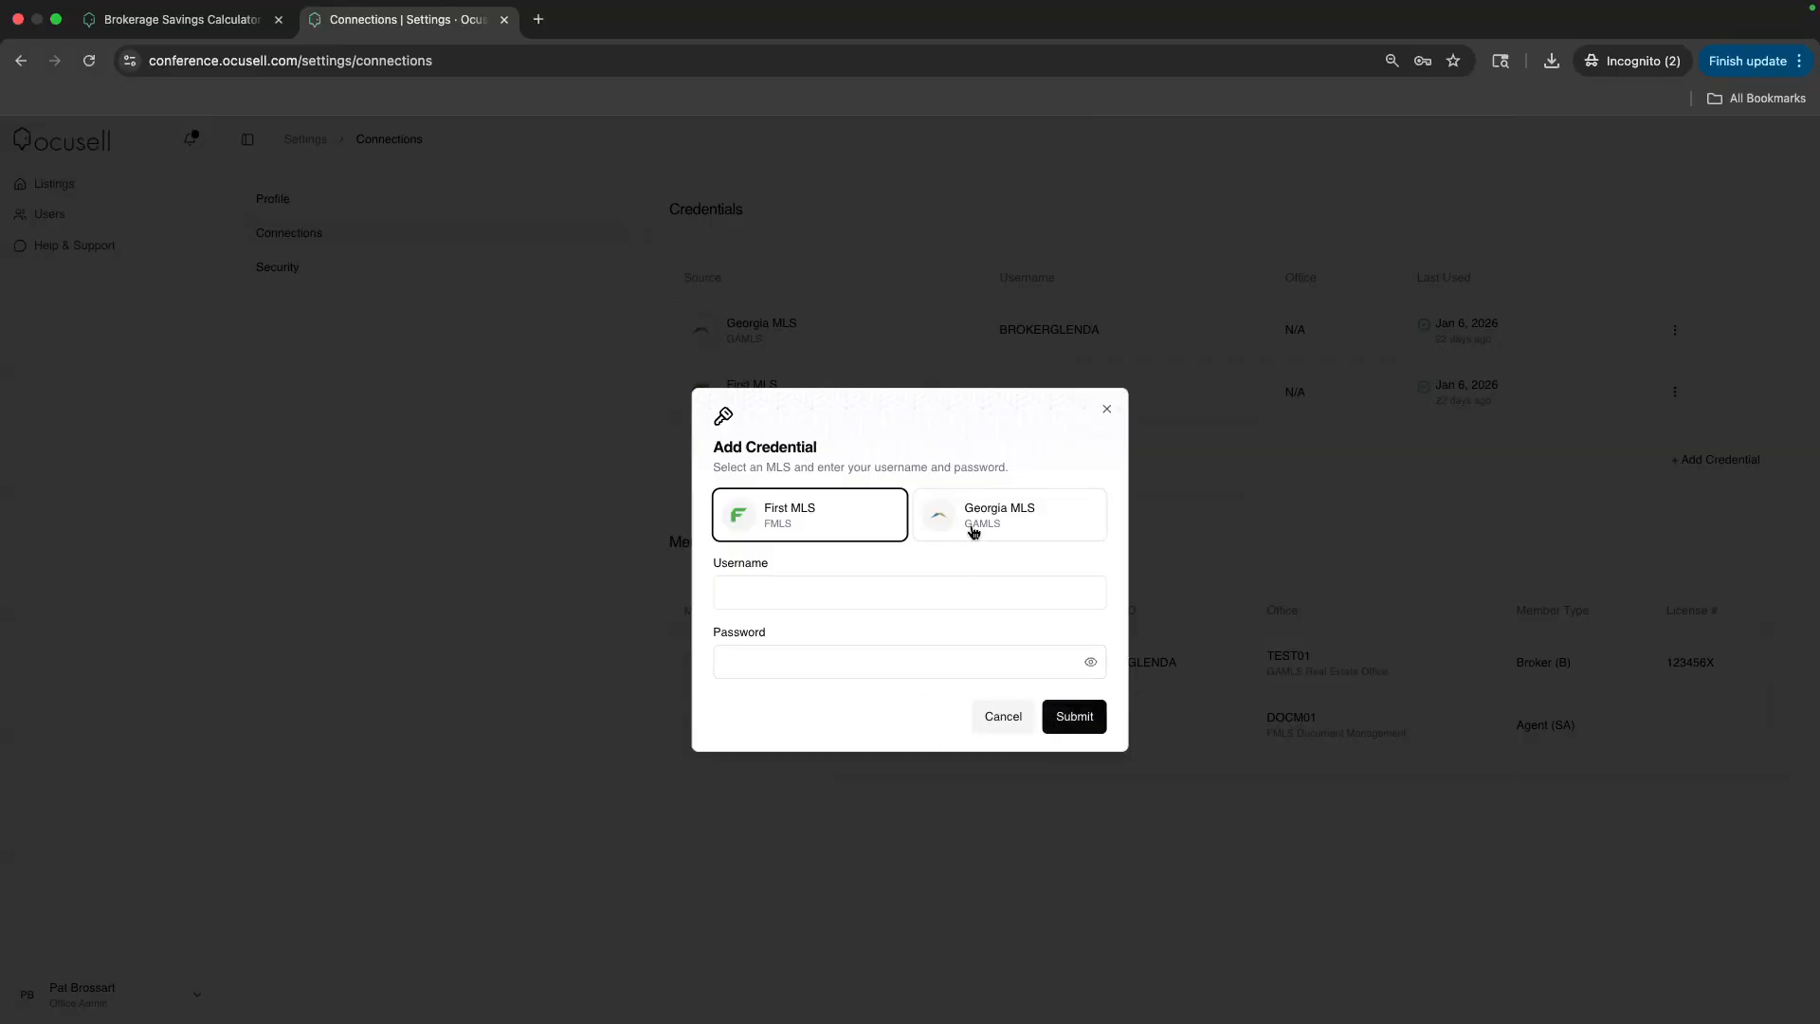
left_click(981, 519)
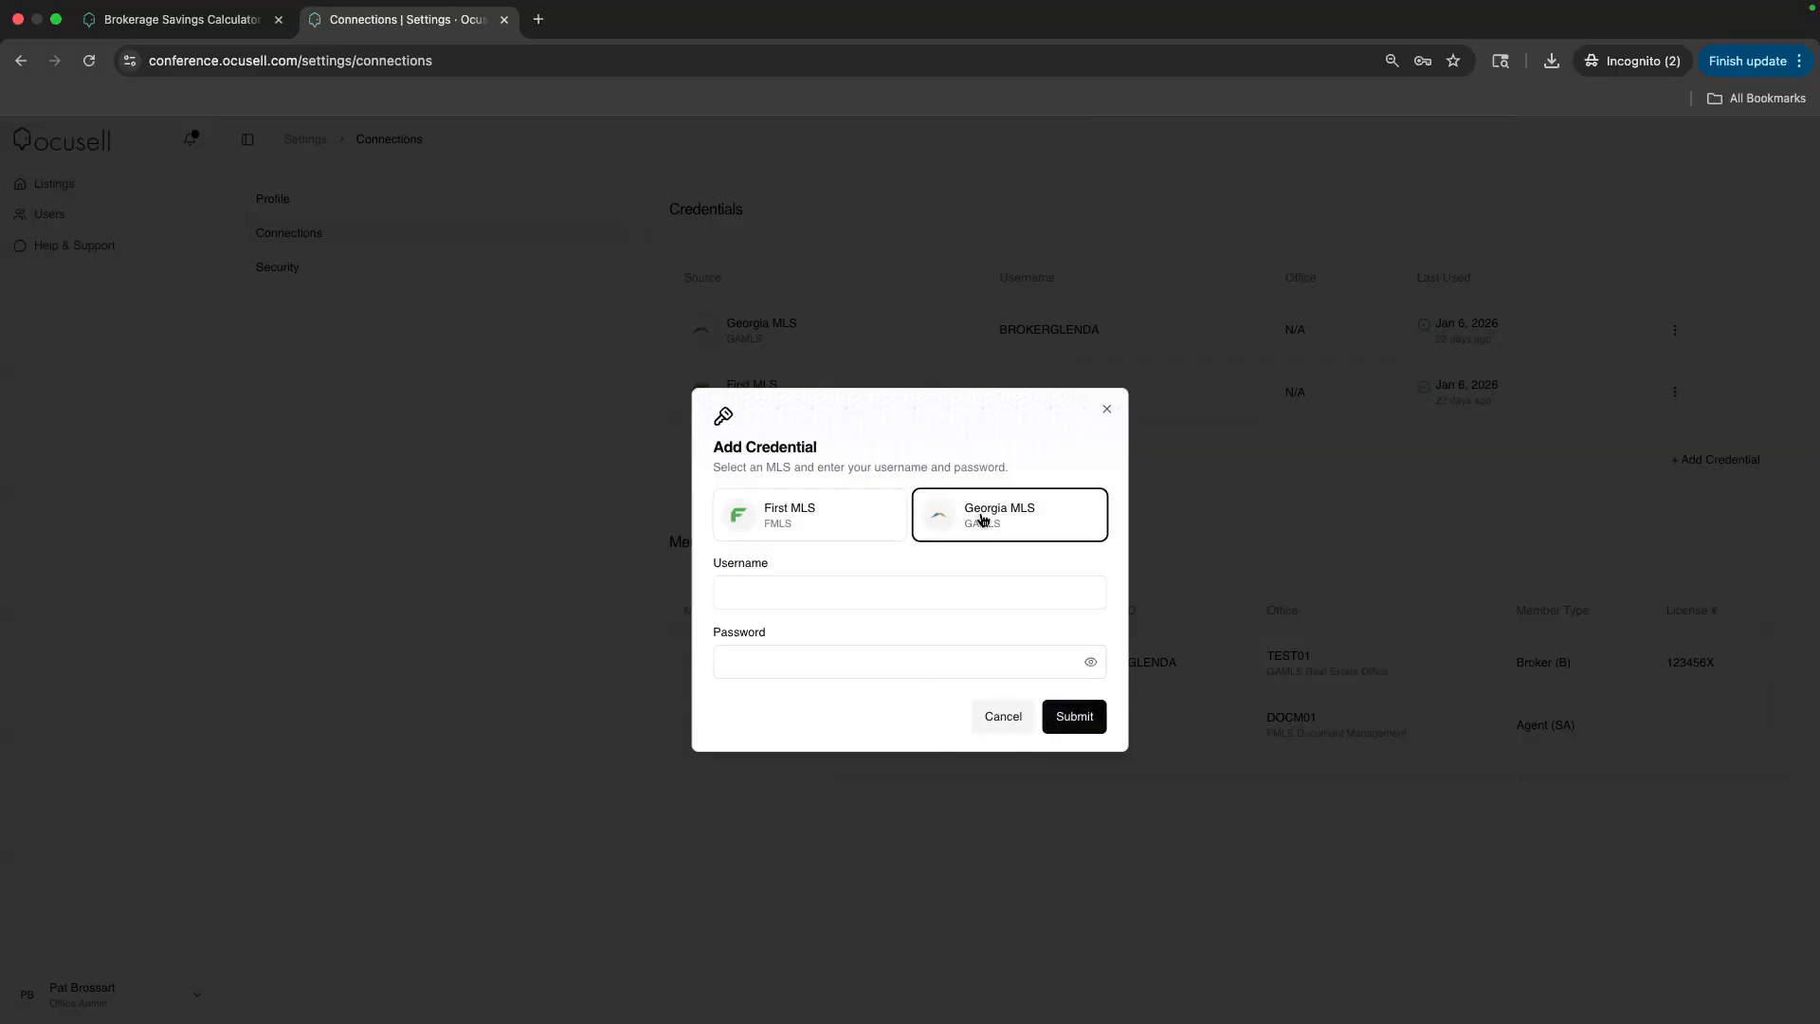
left_click(762, 593)
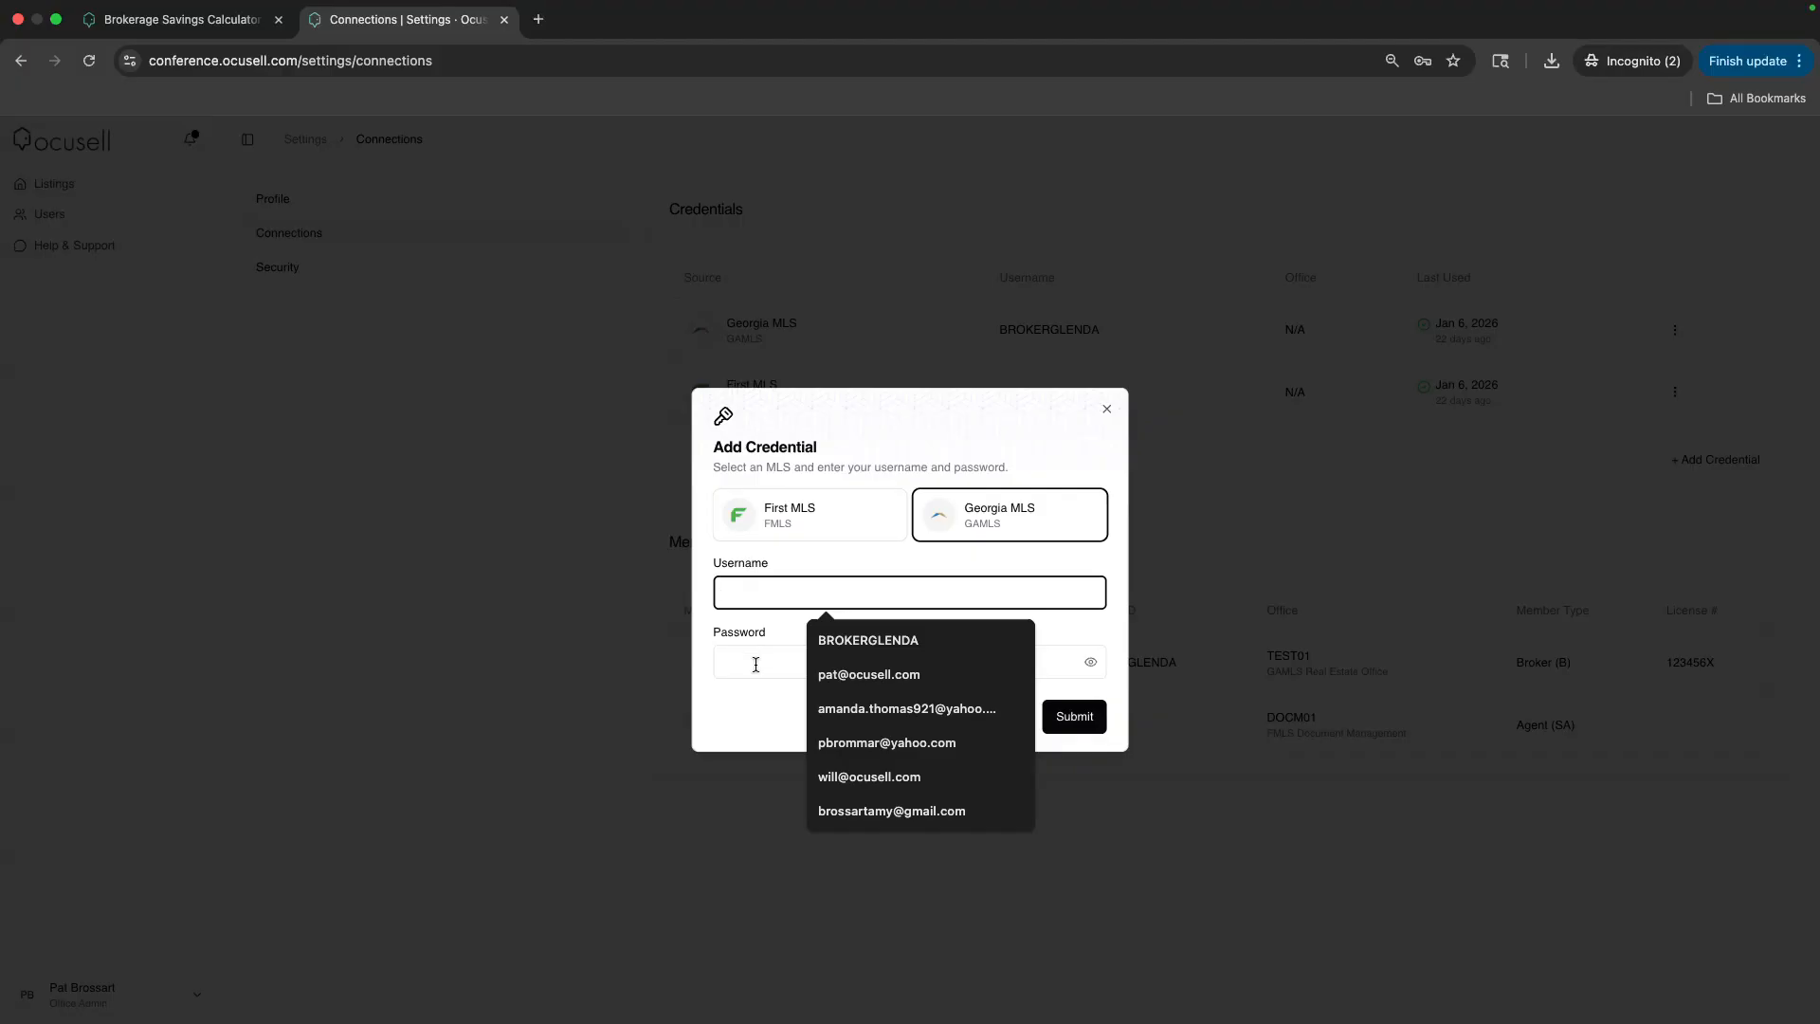
left_click(765, 715)
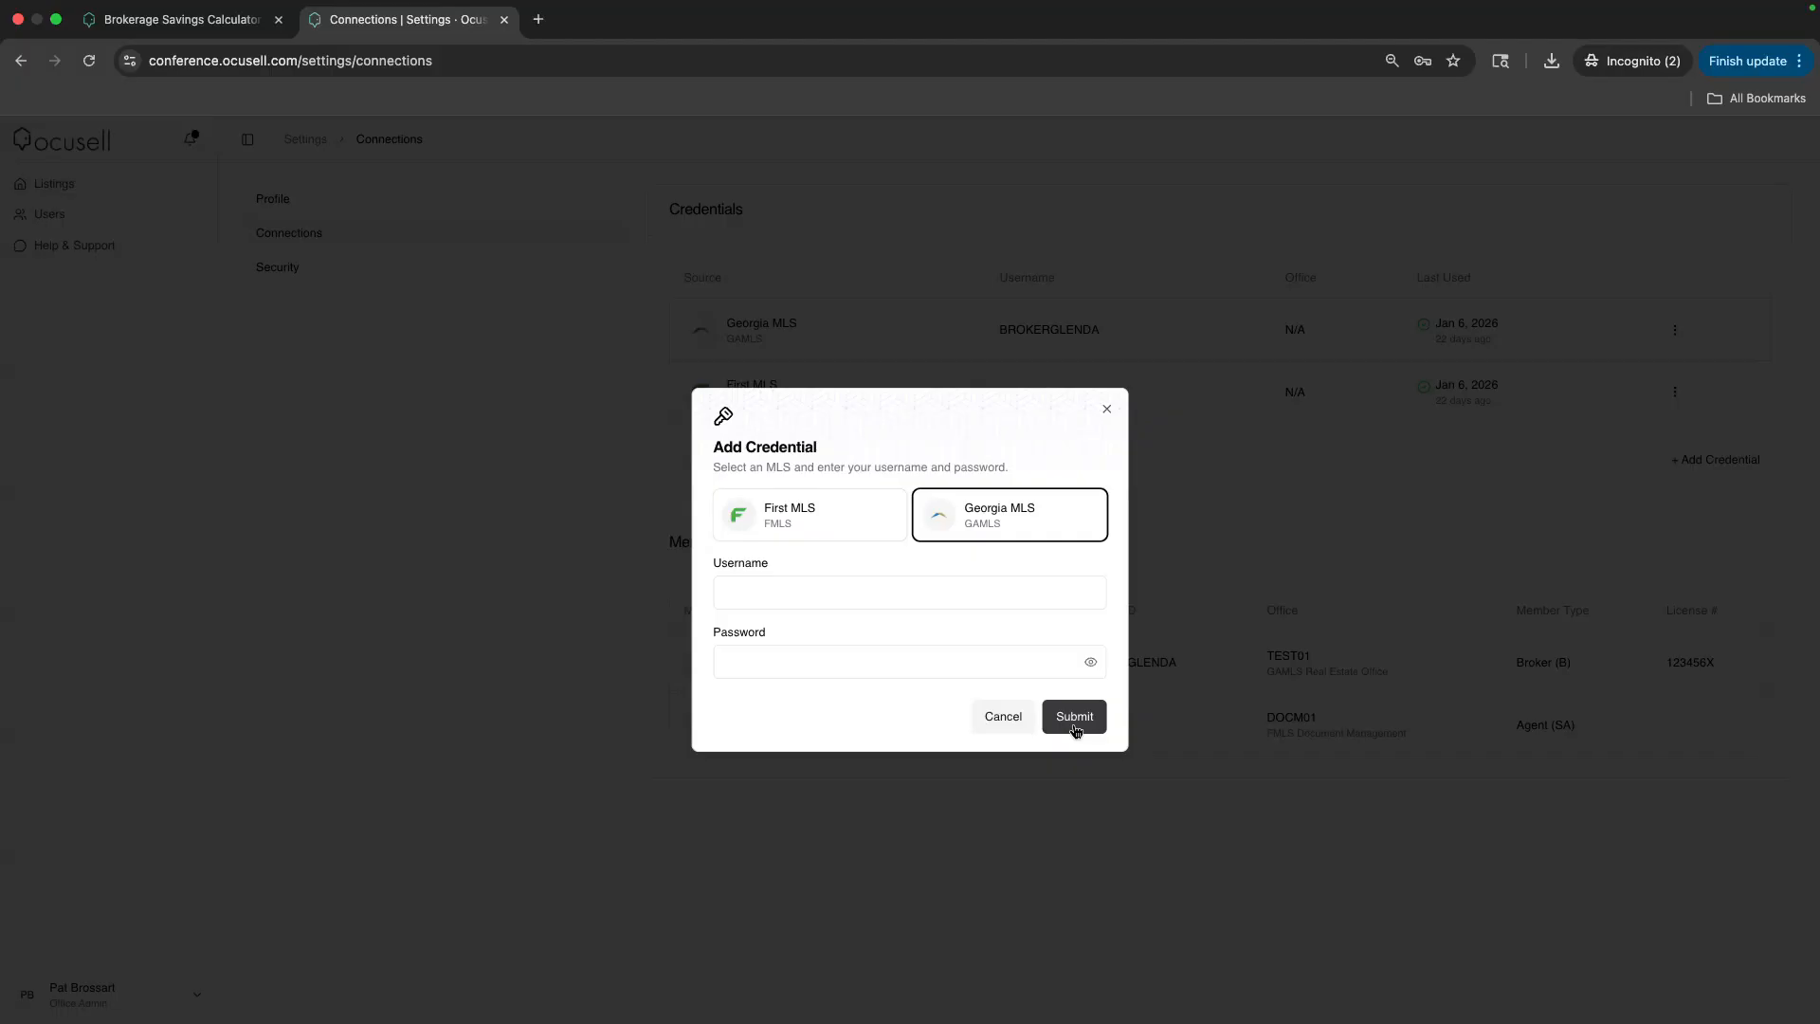
left_click(1106, 409)
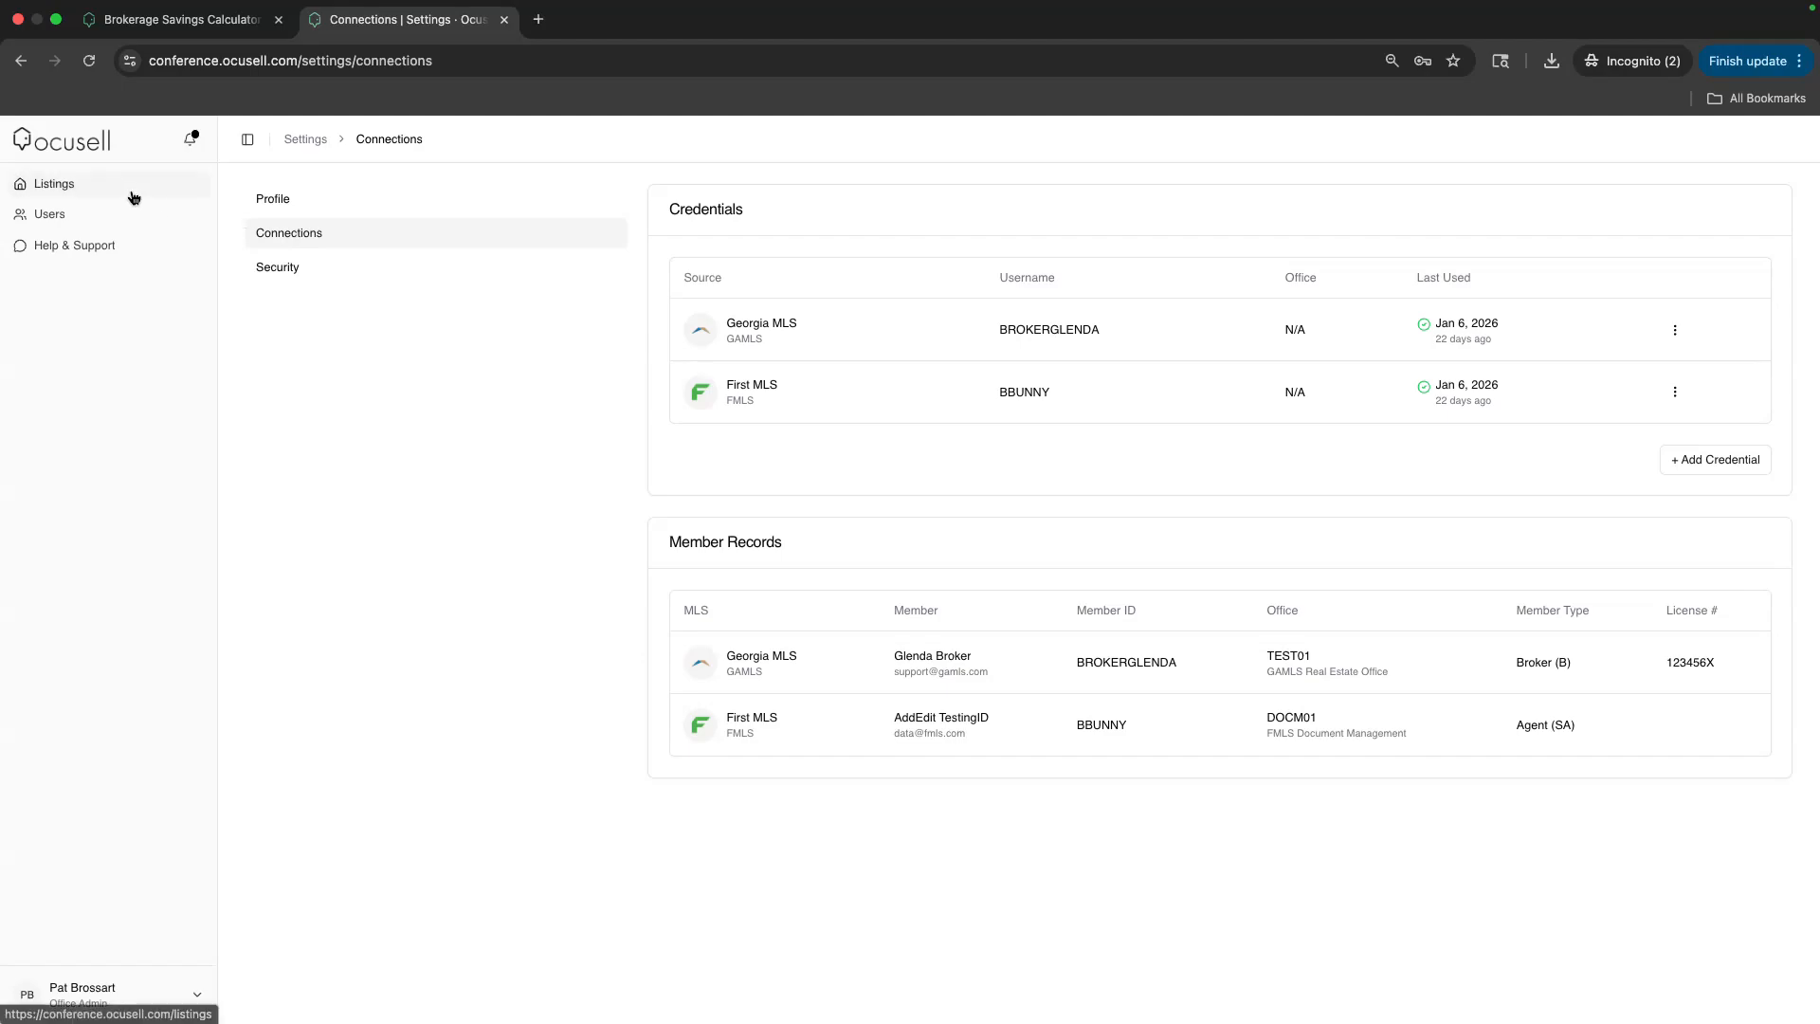
Return to Listings and settle on the On-Market tab with 123 N Main Street Way
left_click(87, 192)
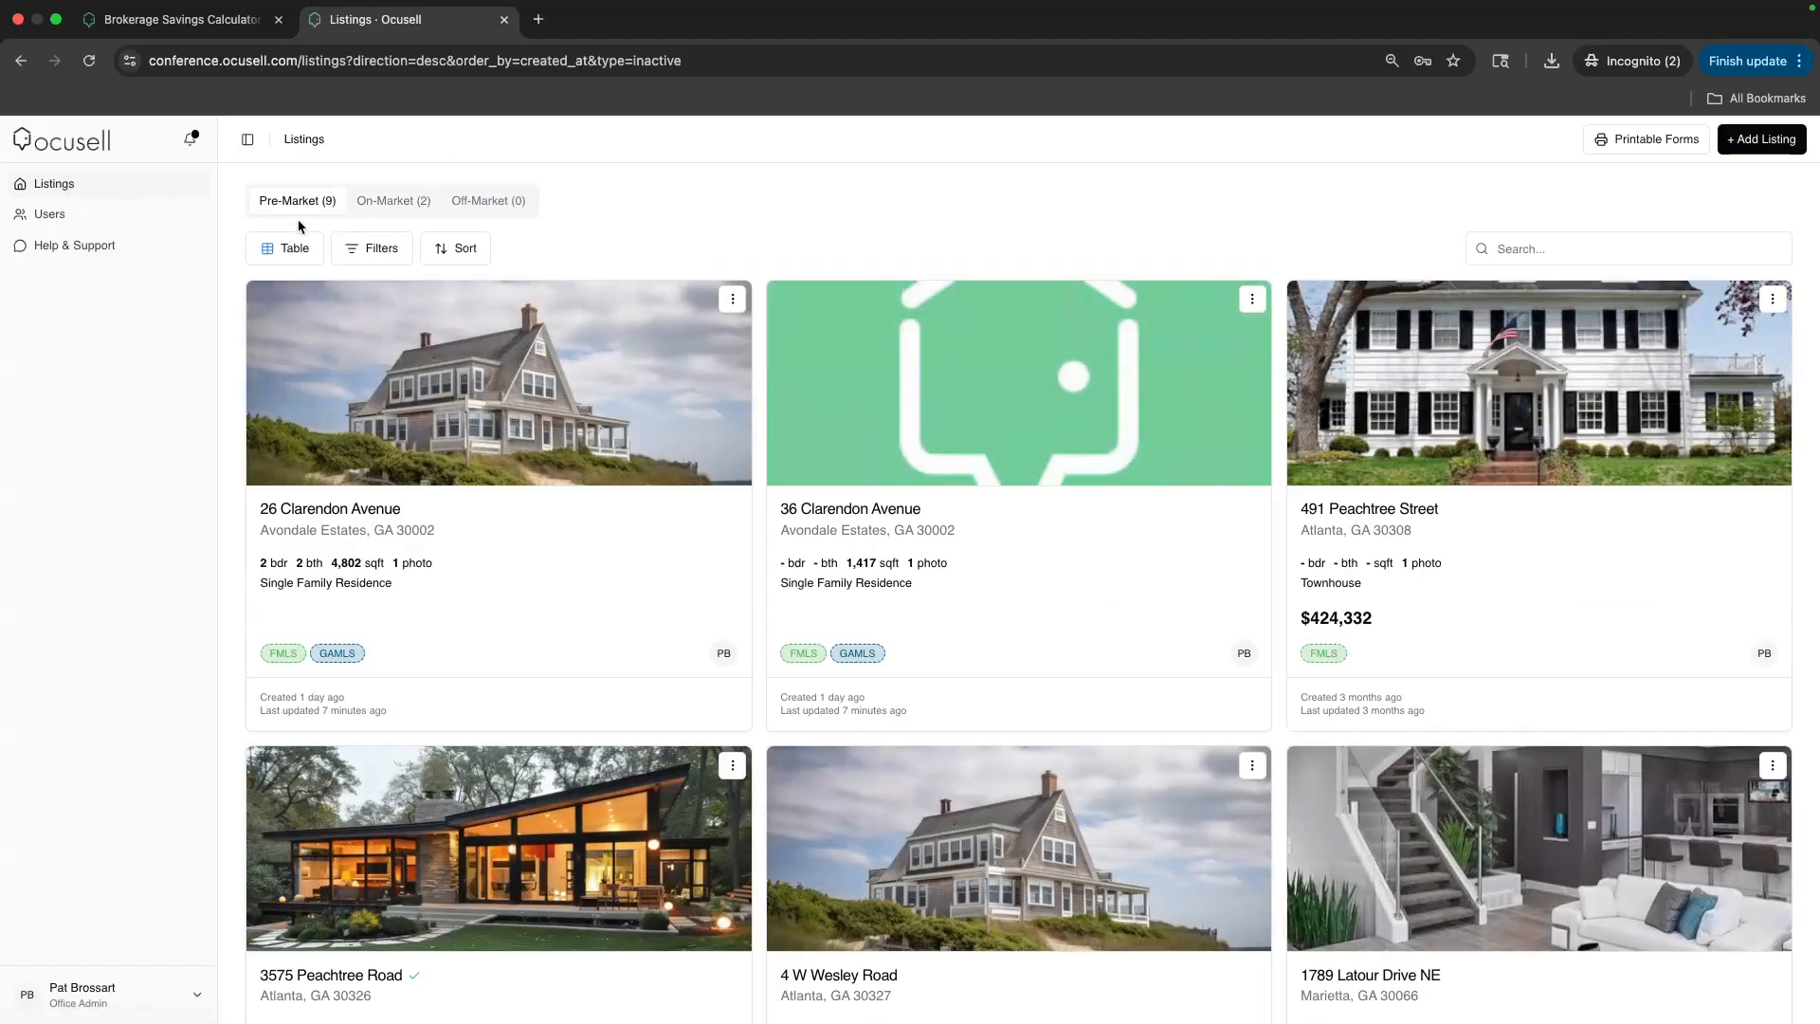
left_click(394, 207)
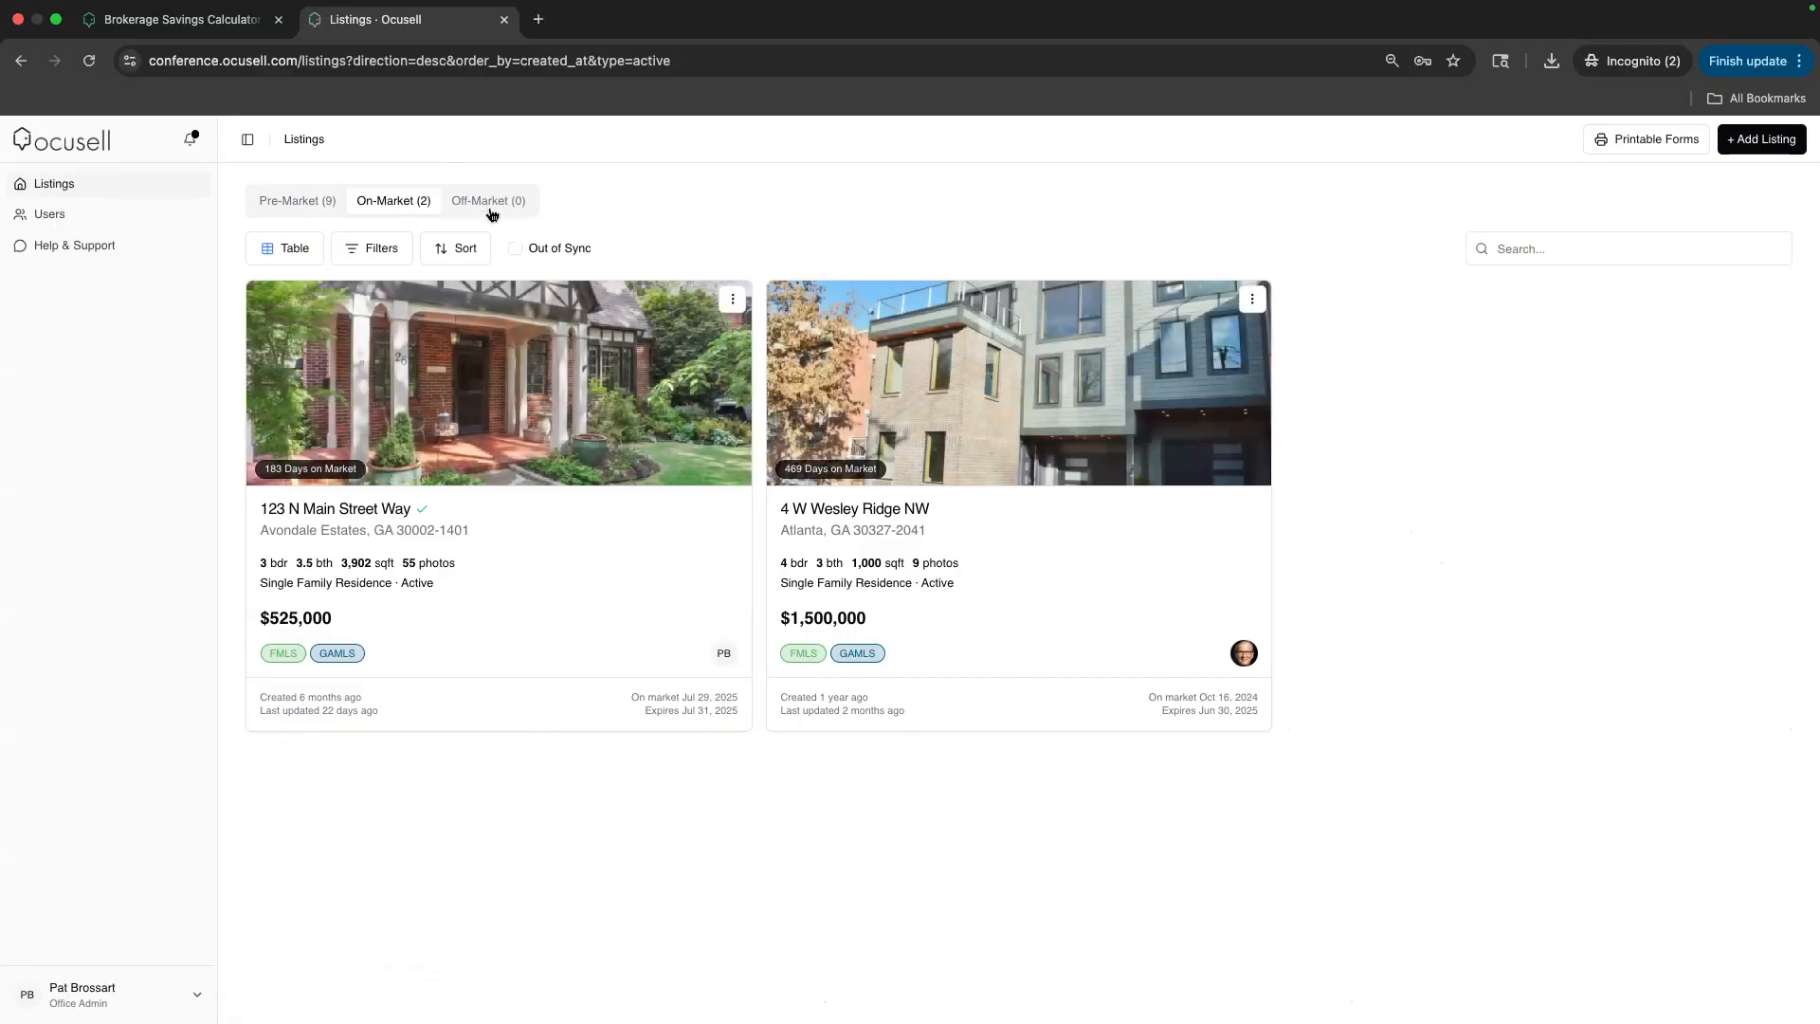
left_click(300, 203)
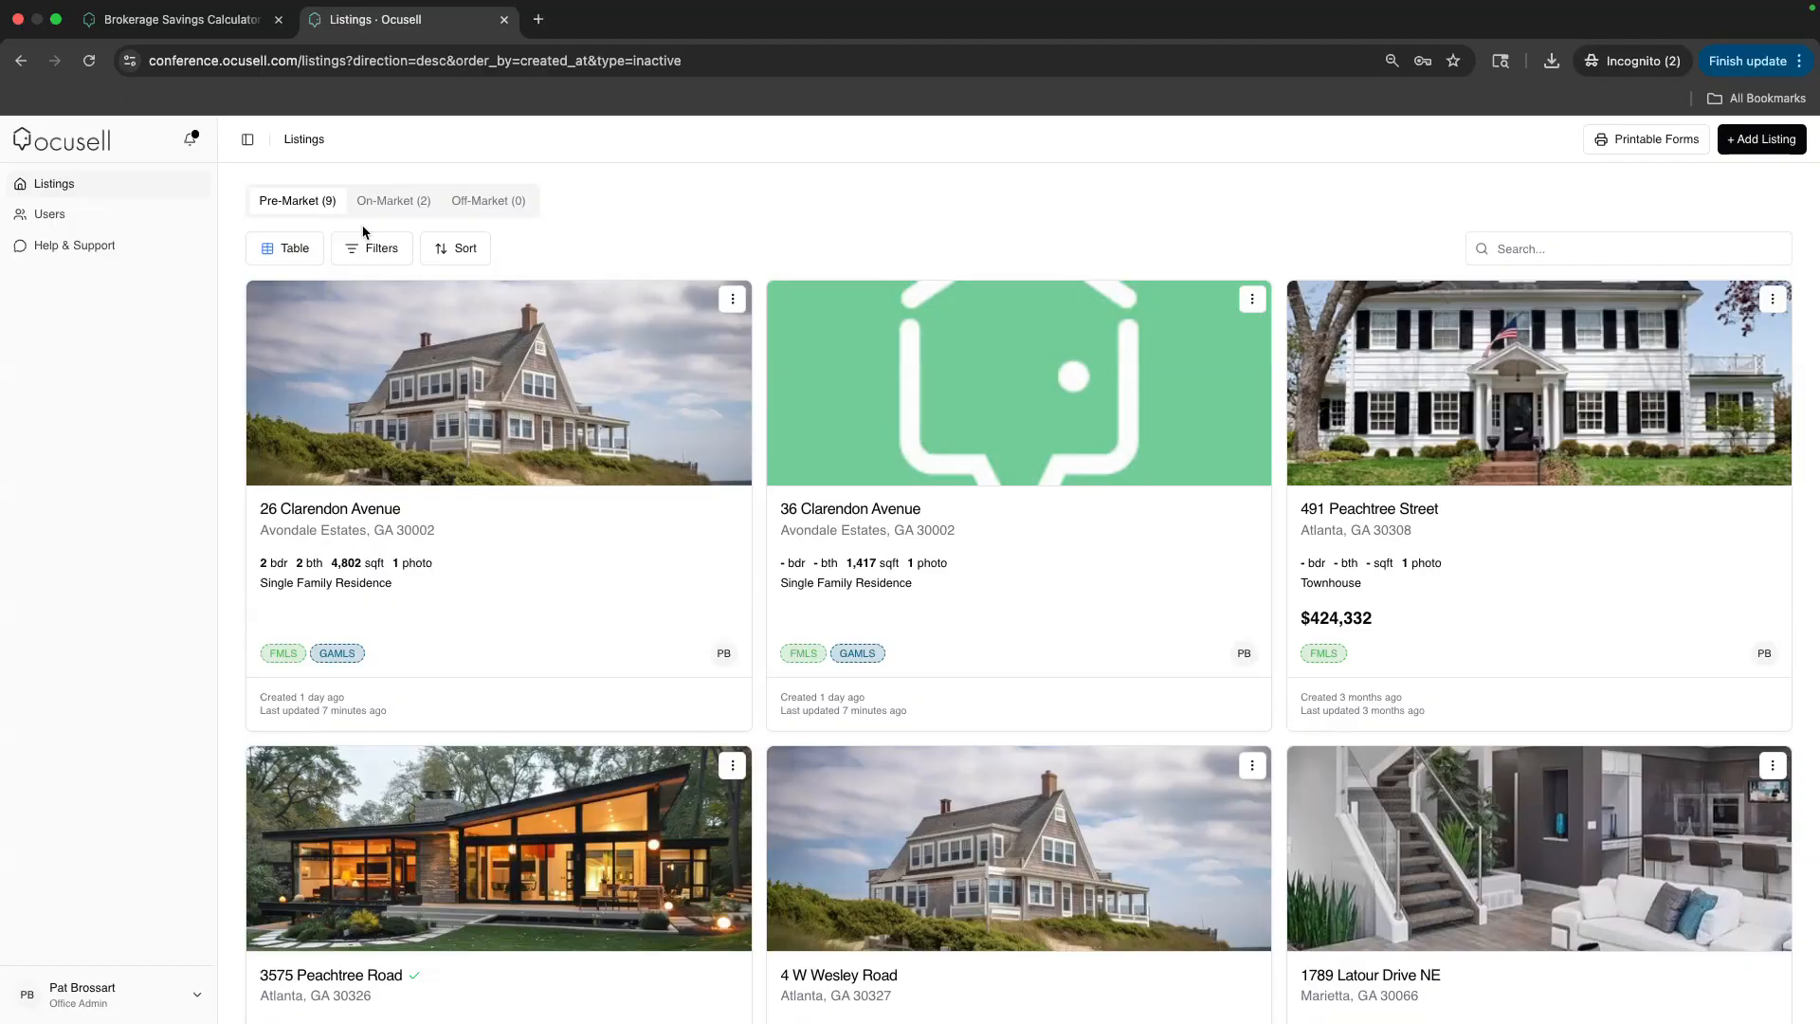
left_click(389, 201)
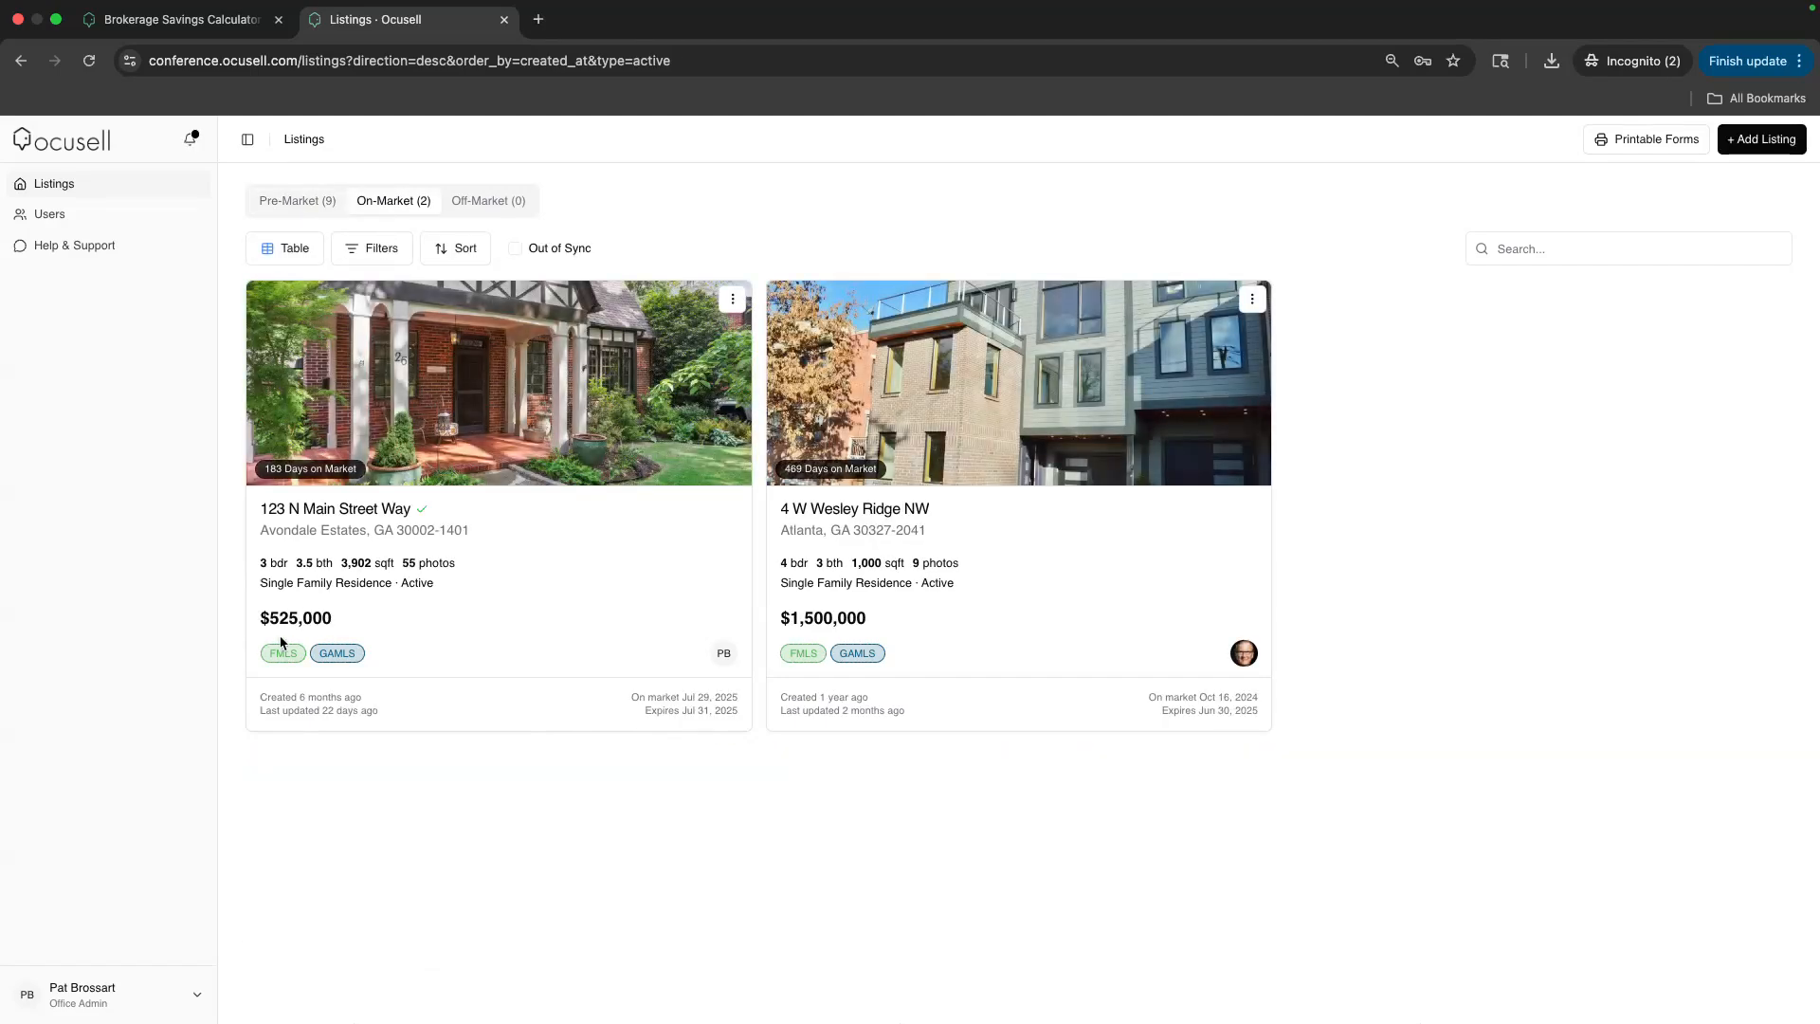
mouse_move(328, 656)
Use + Add Listing to bring up the New, Clone and Import choices
left_click(1757, 150)
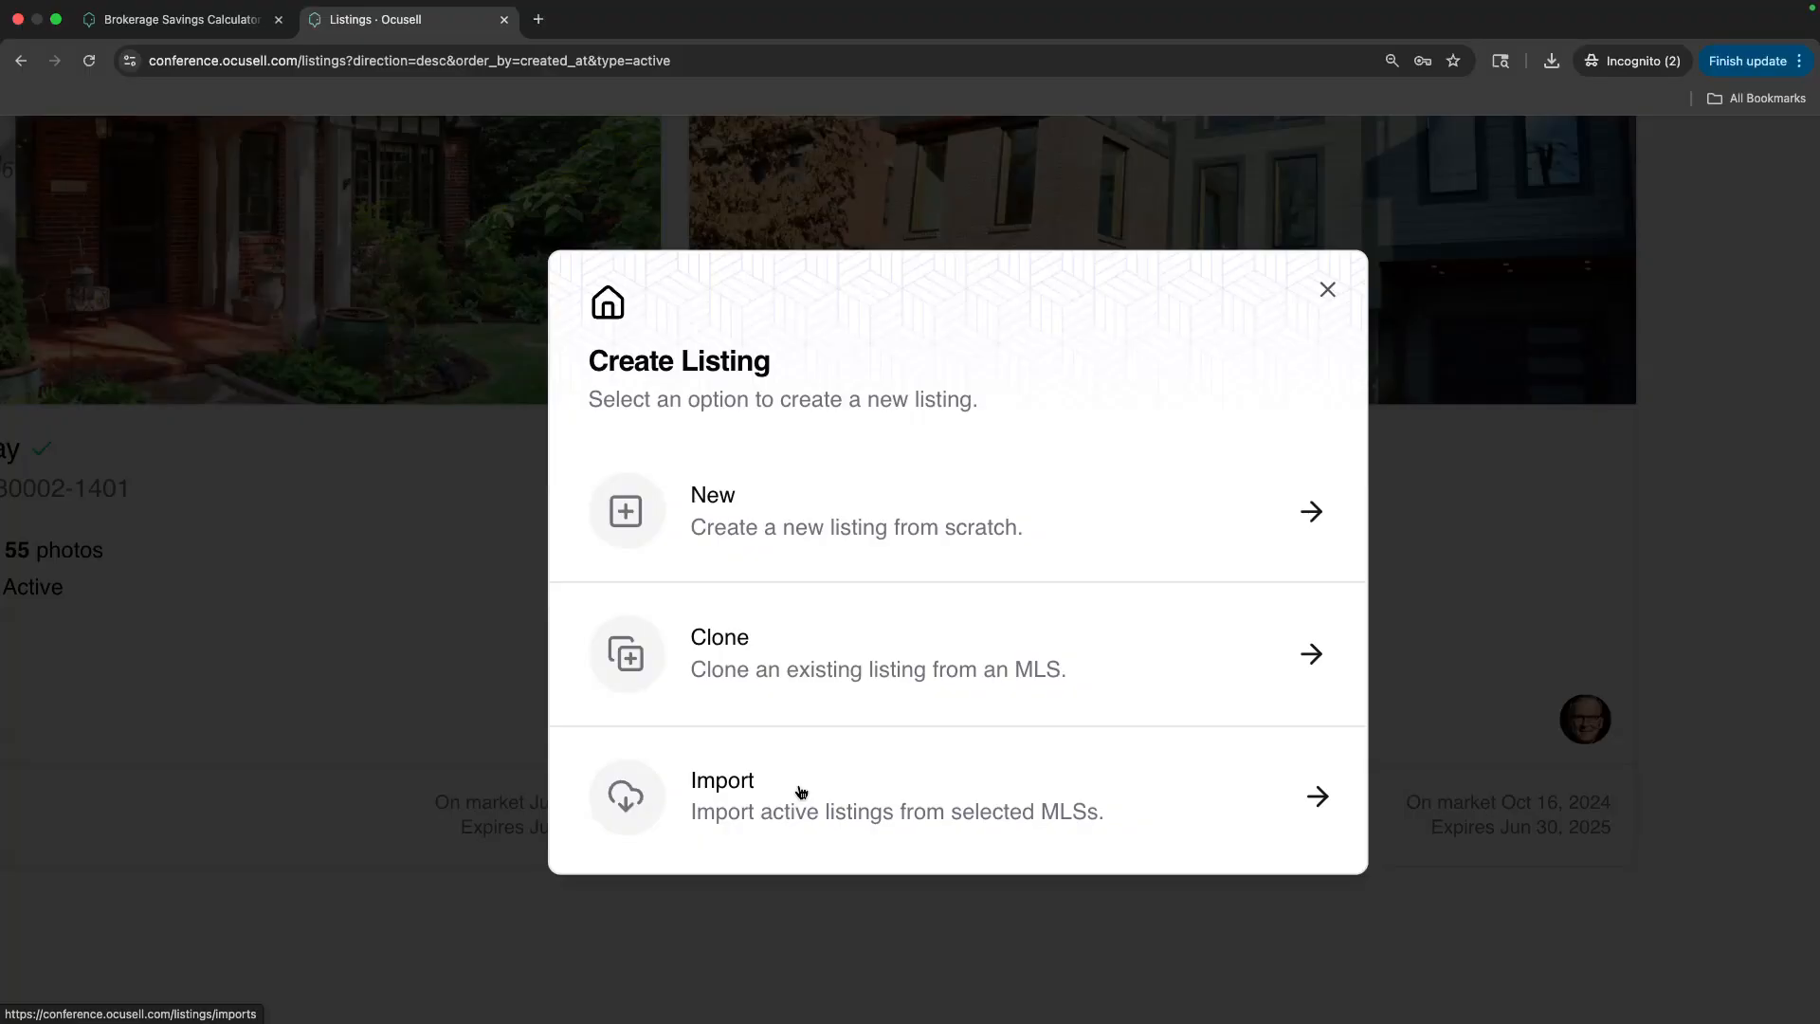
left_click(857, 528)
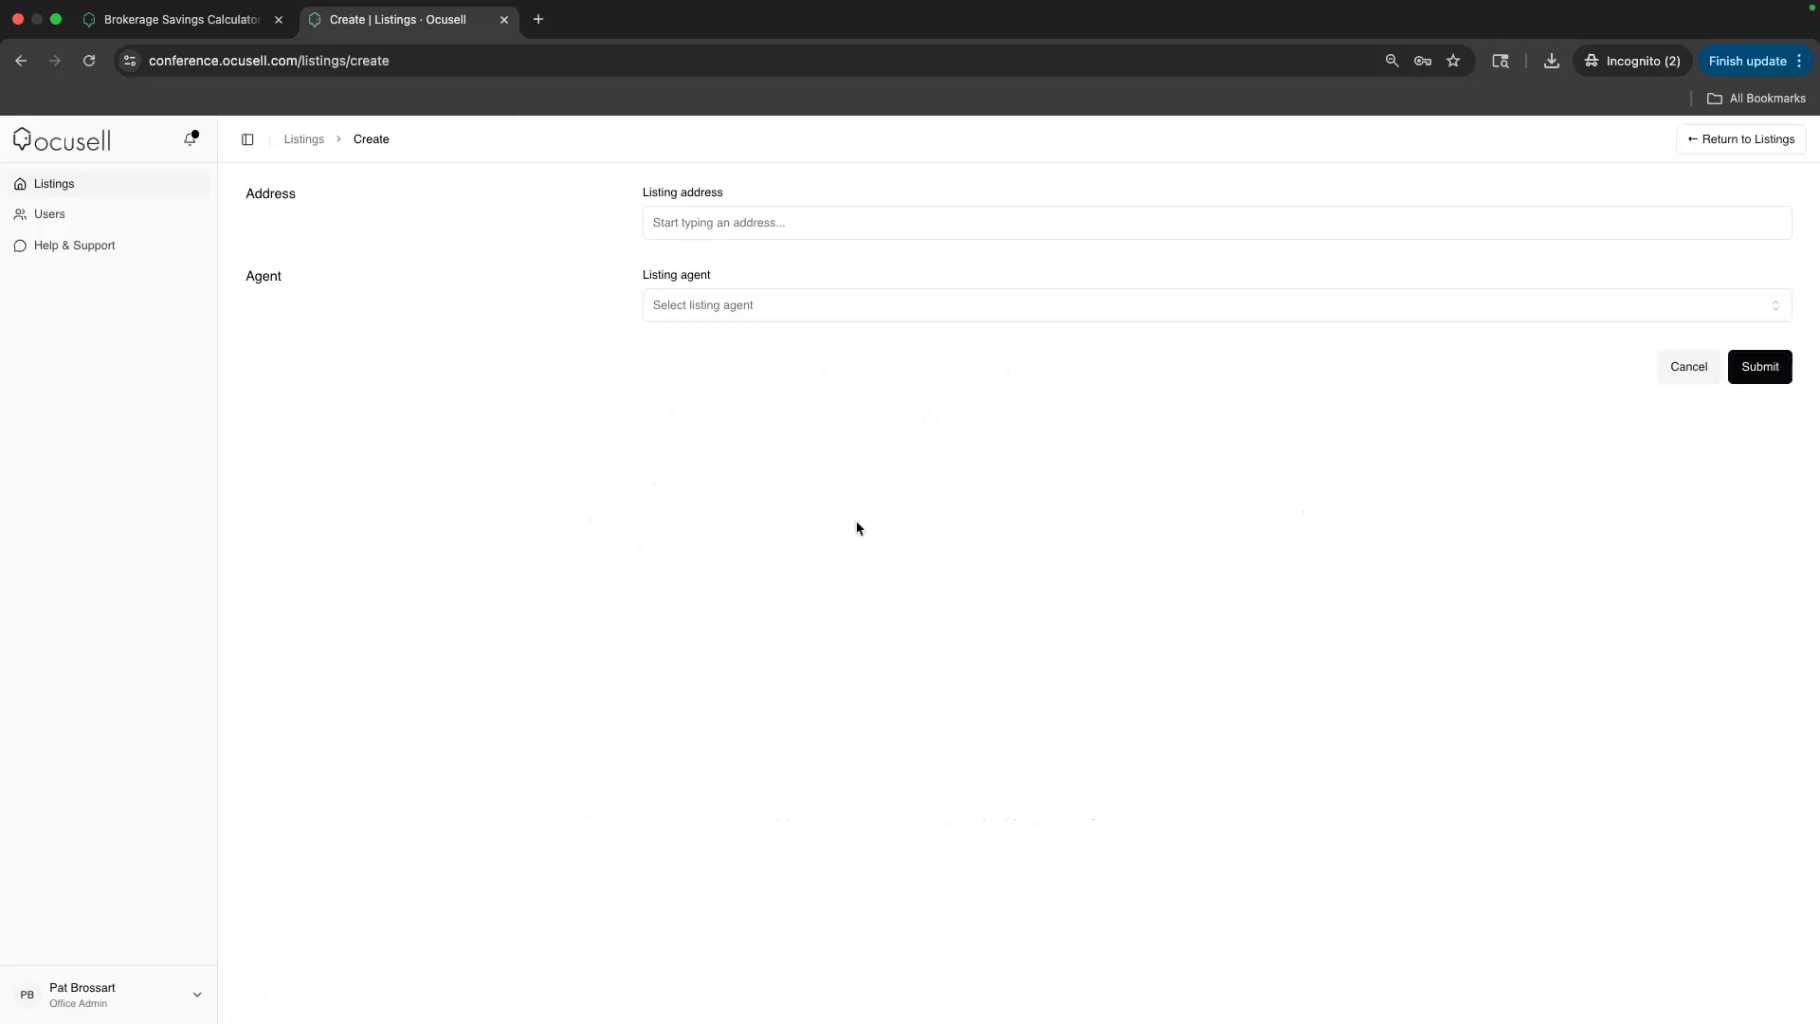
left_click(699, 216)
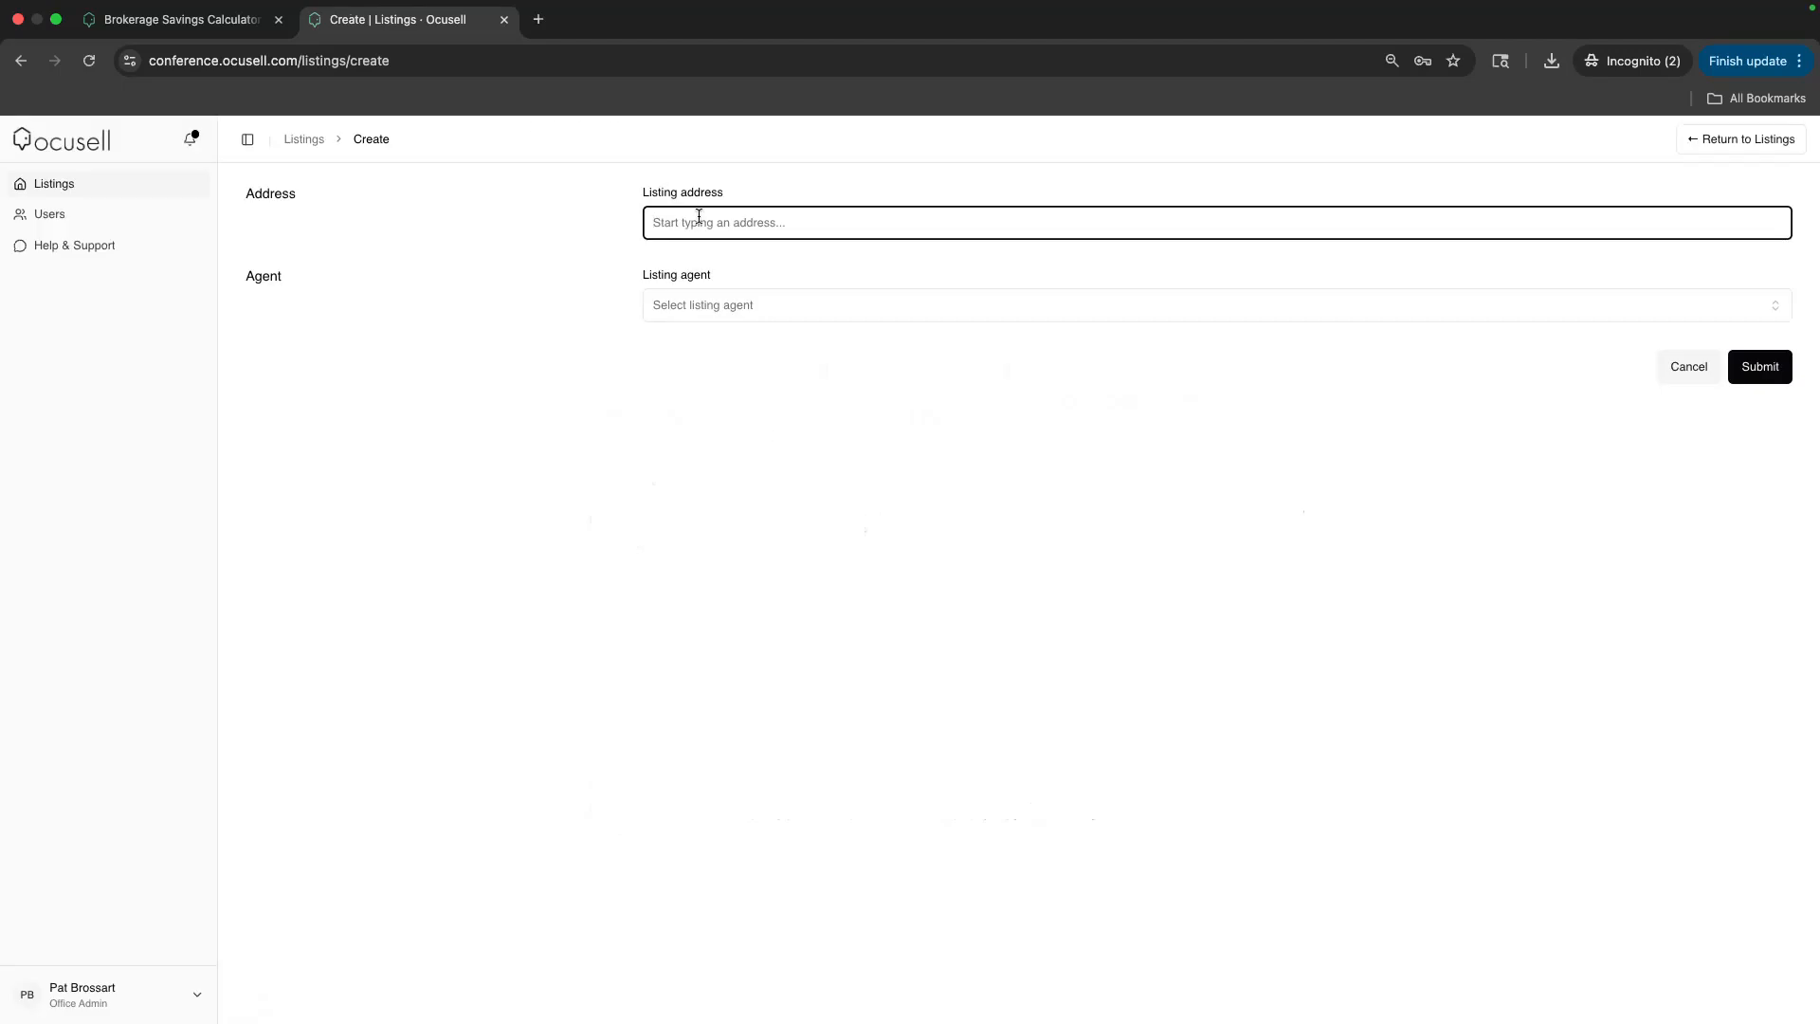
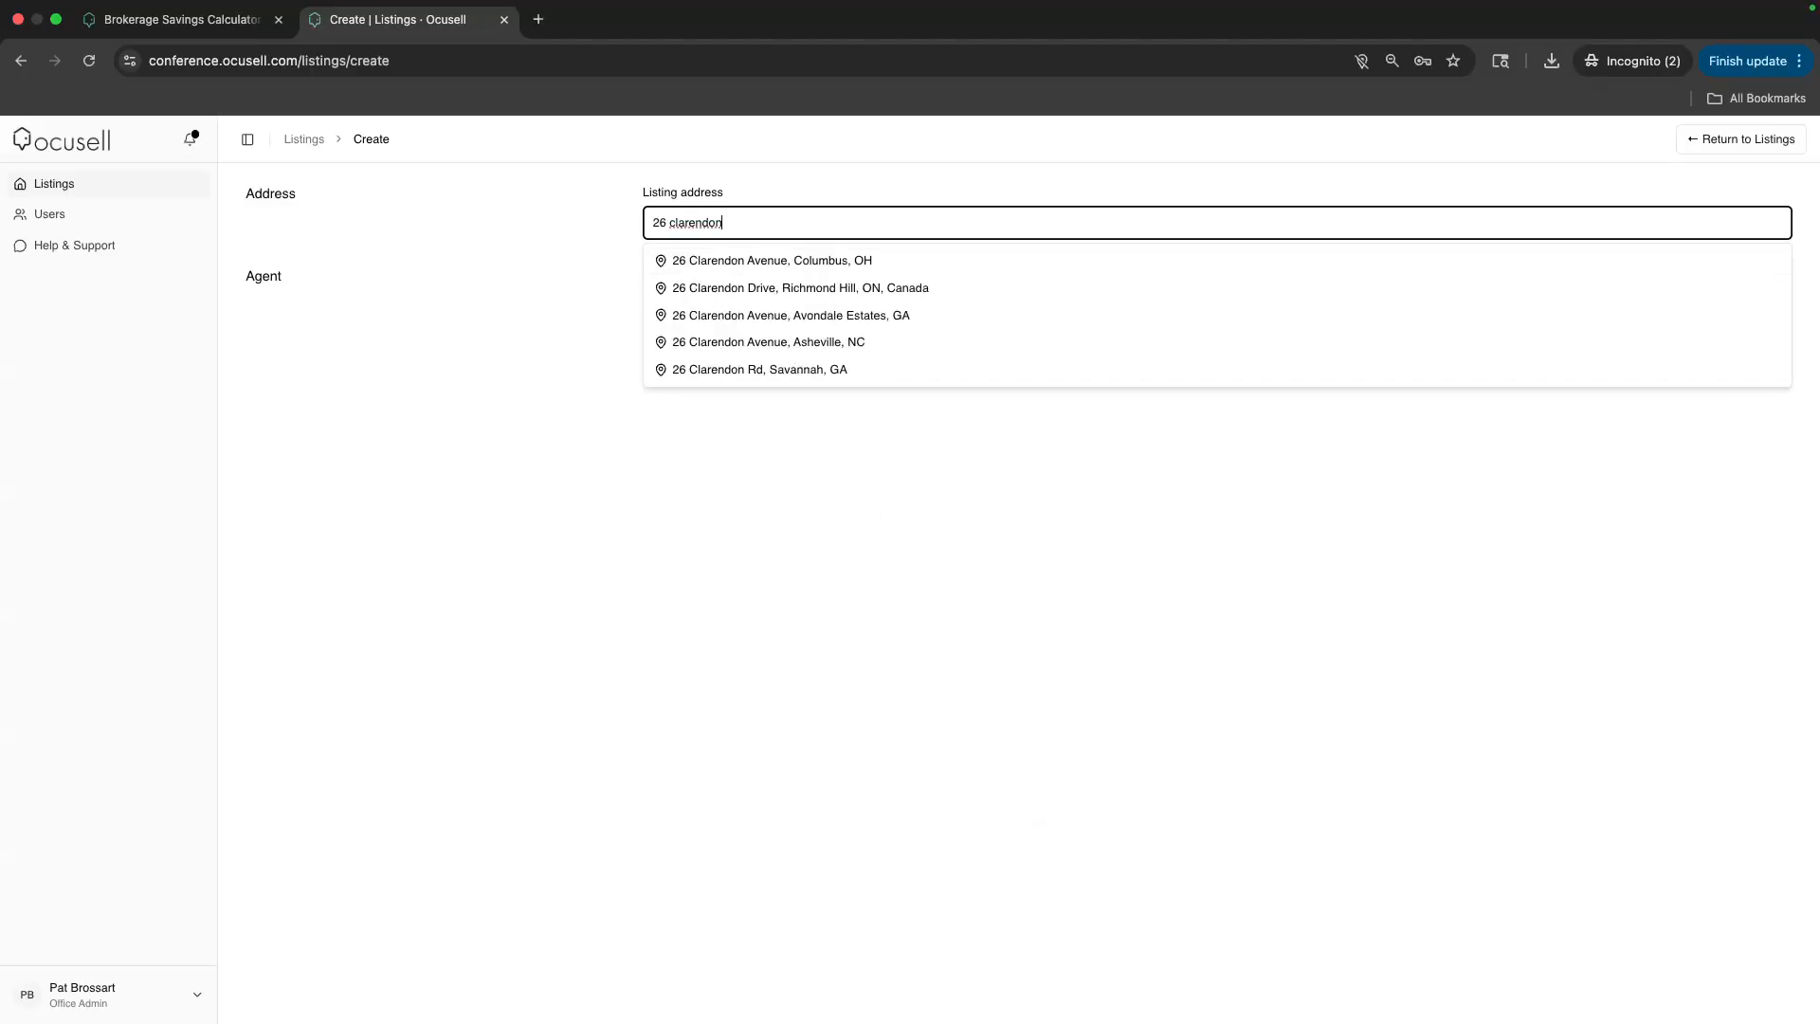
left_click(714, 315)
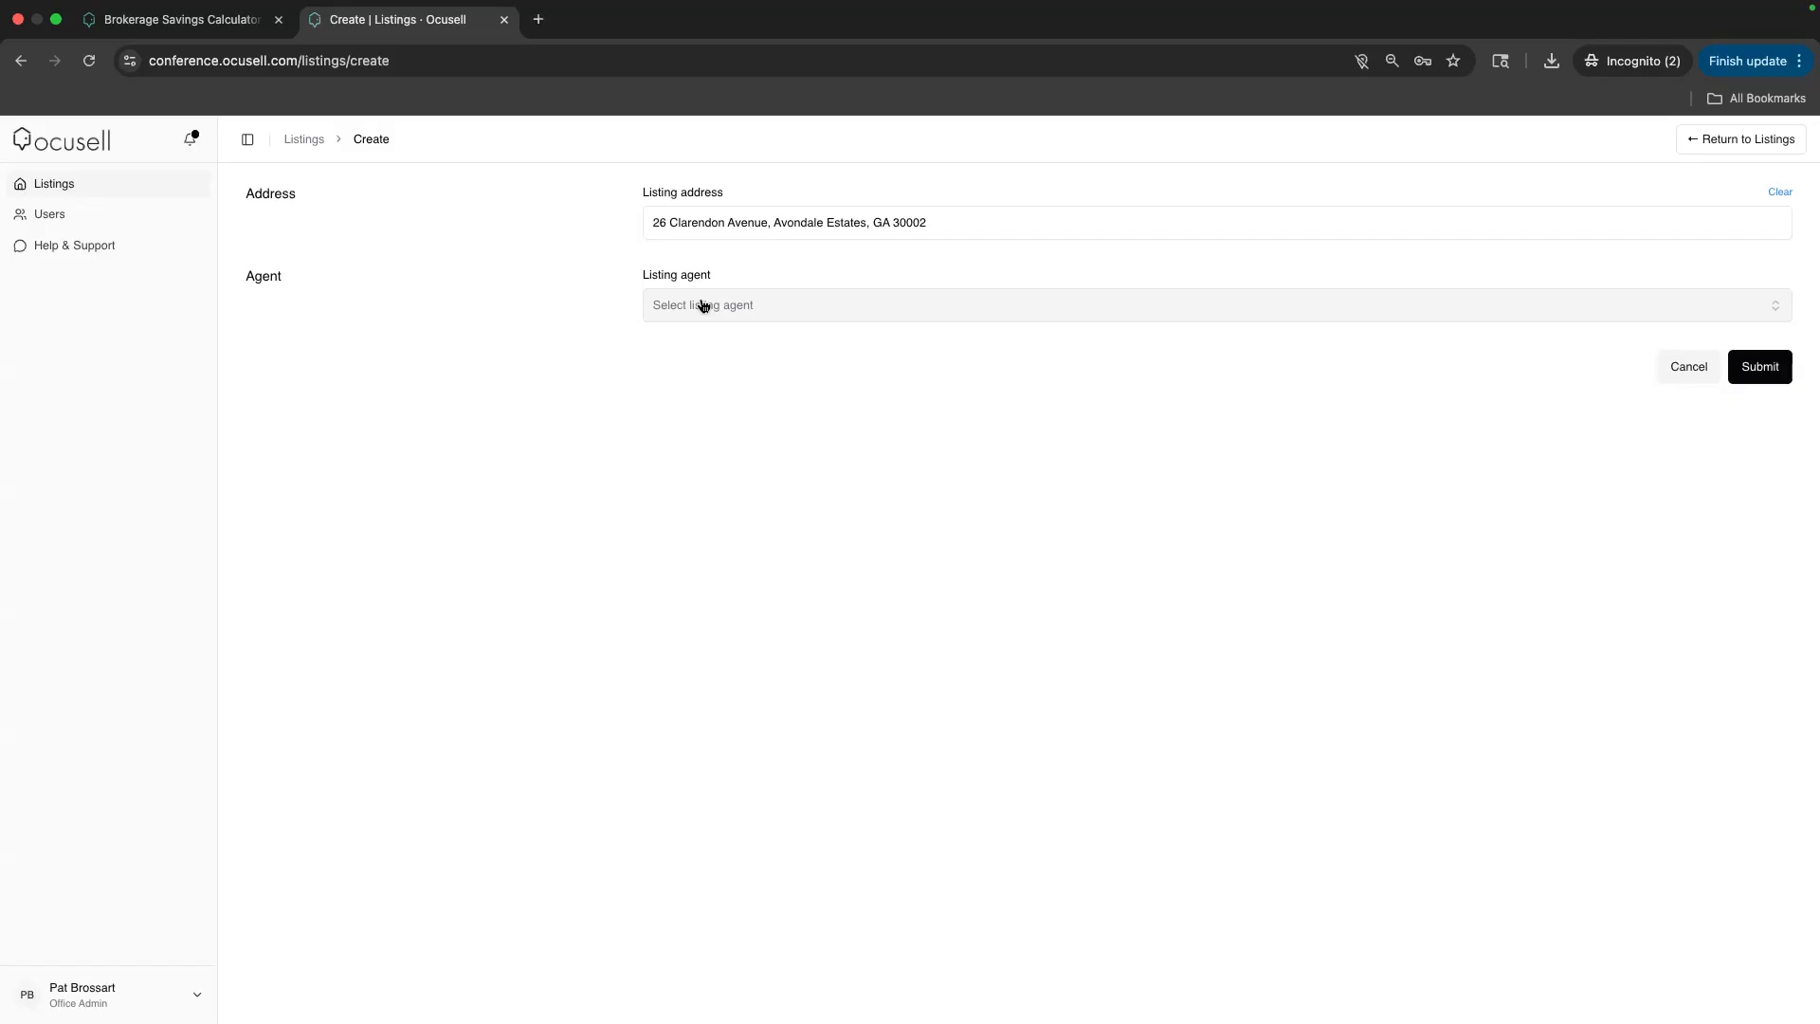
left_click(703, 306)
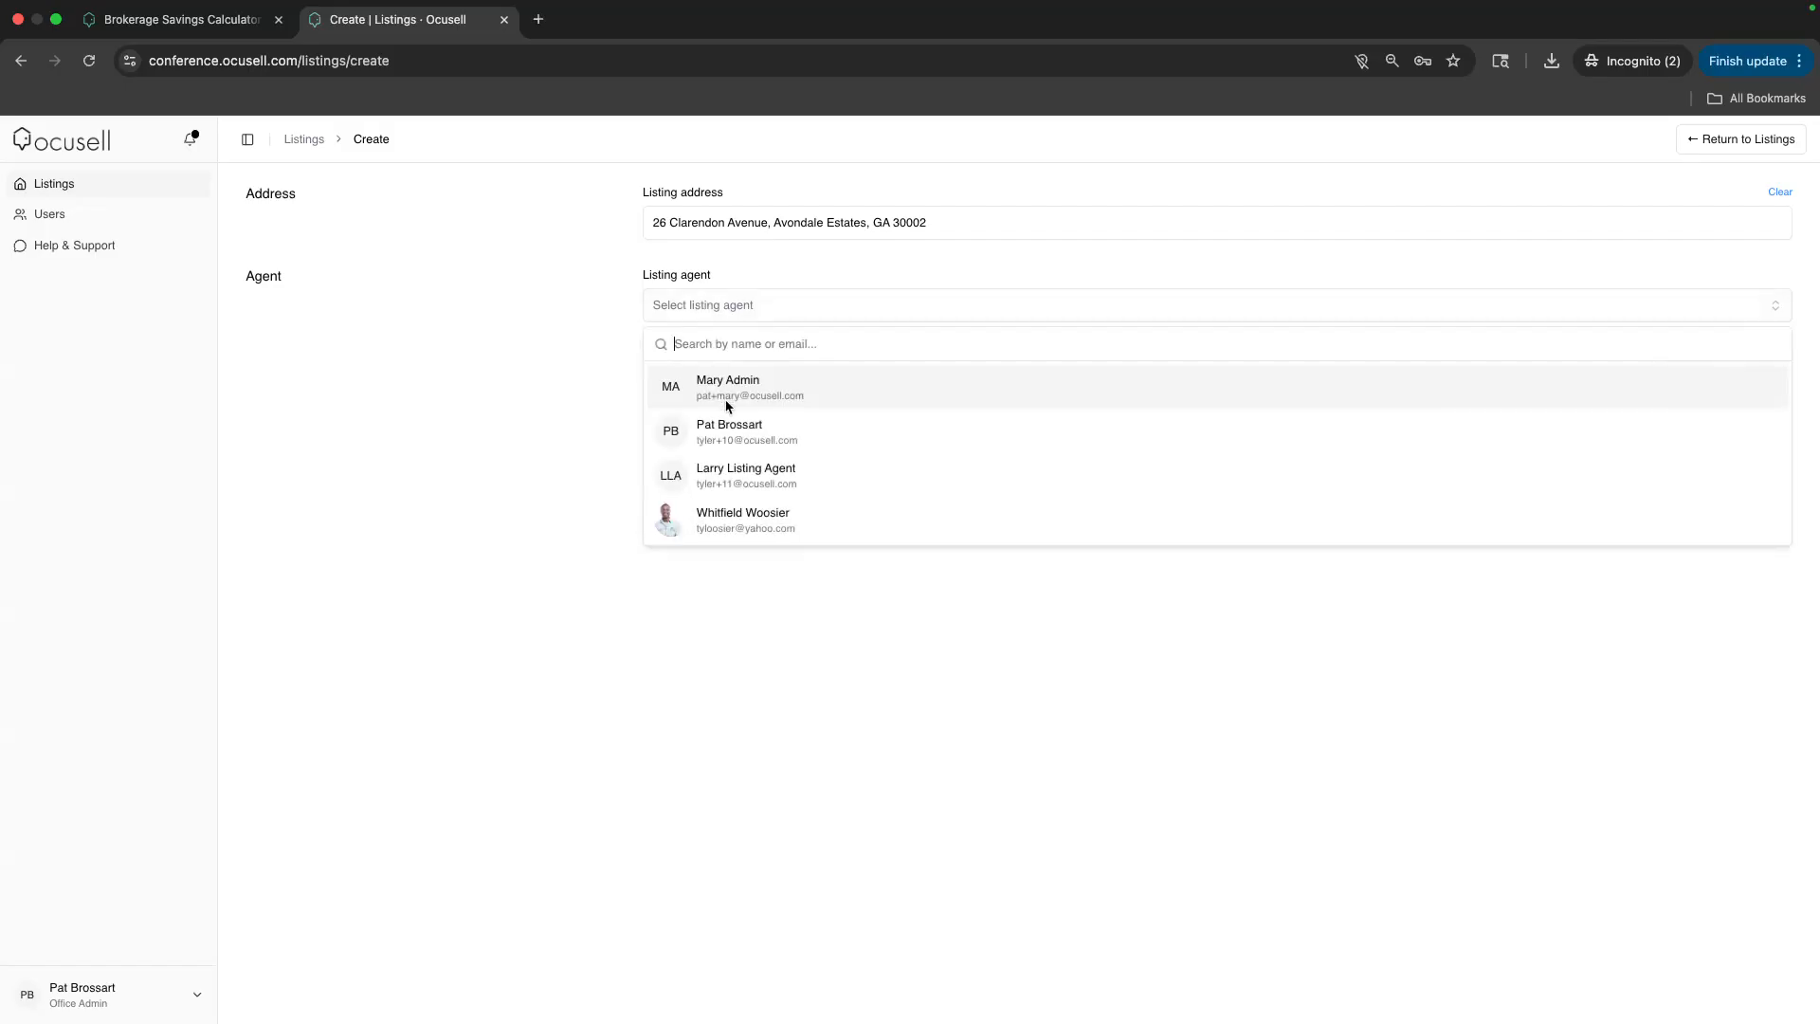
left_click(726, 442)
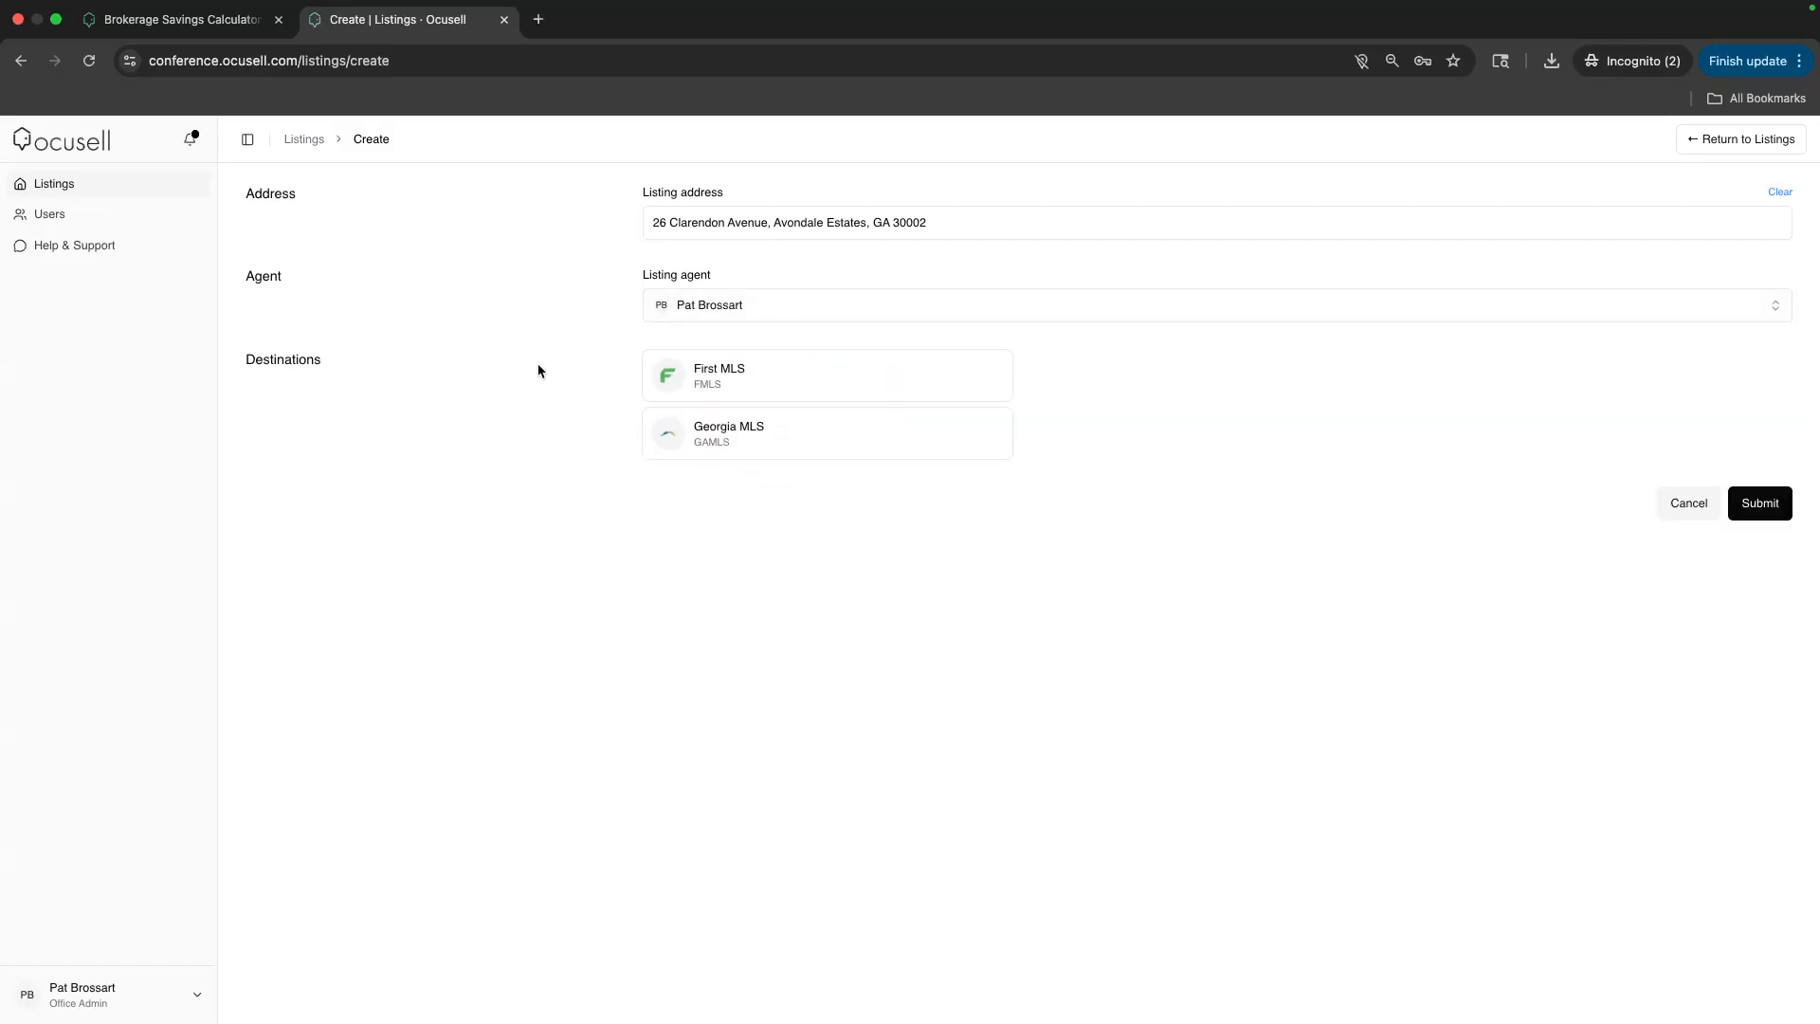
left_click(760, 304)
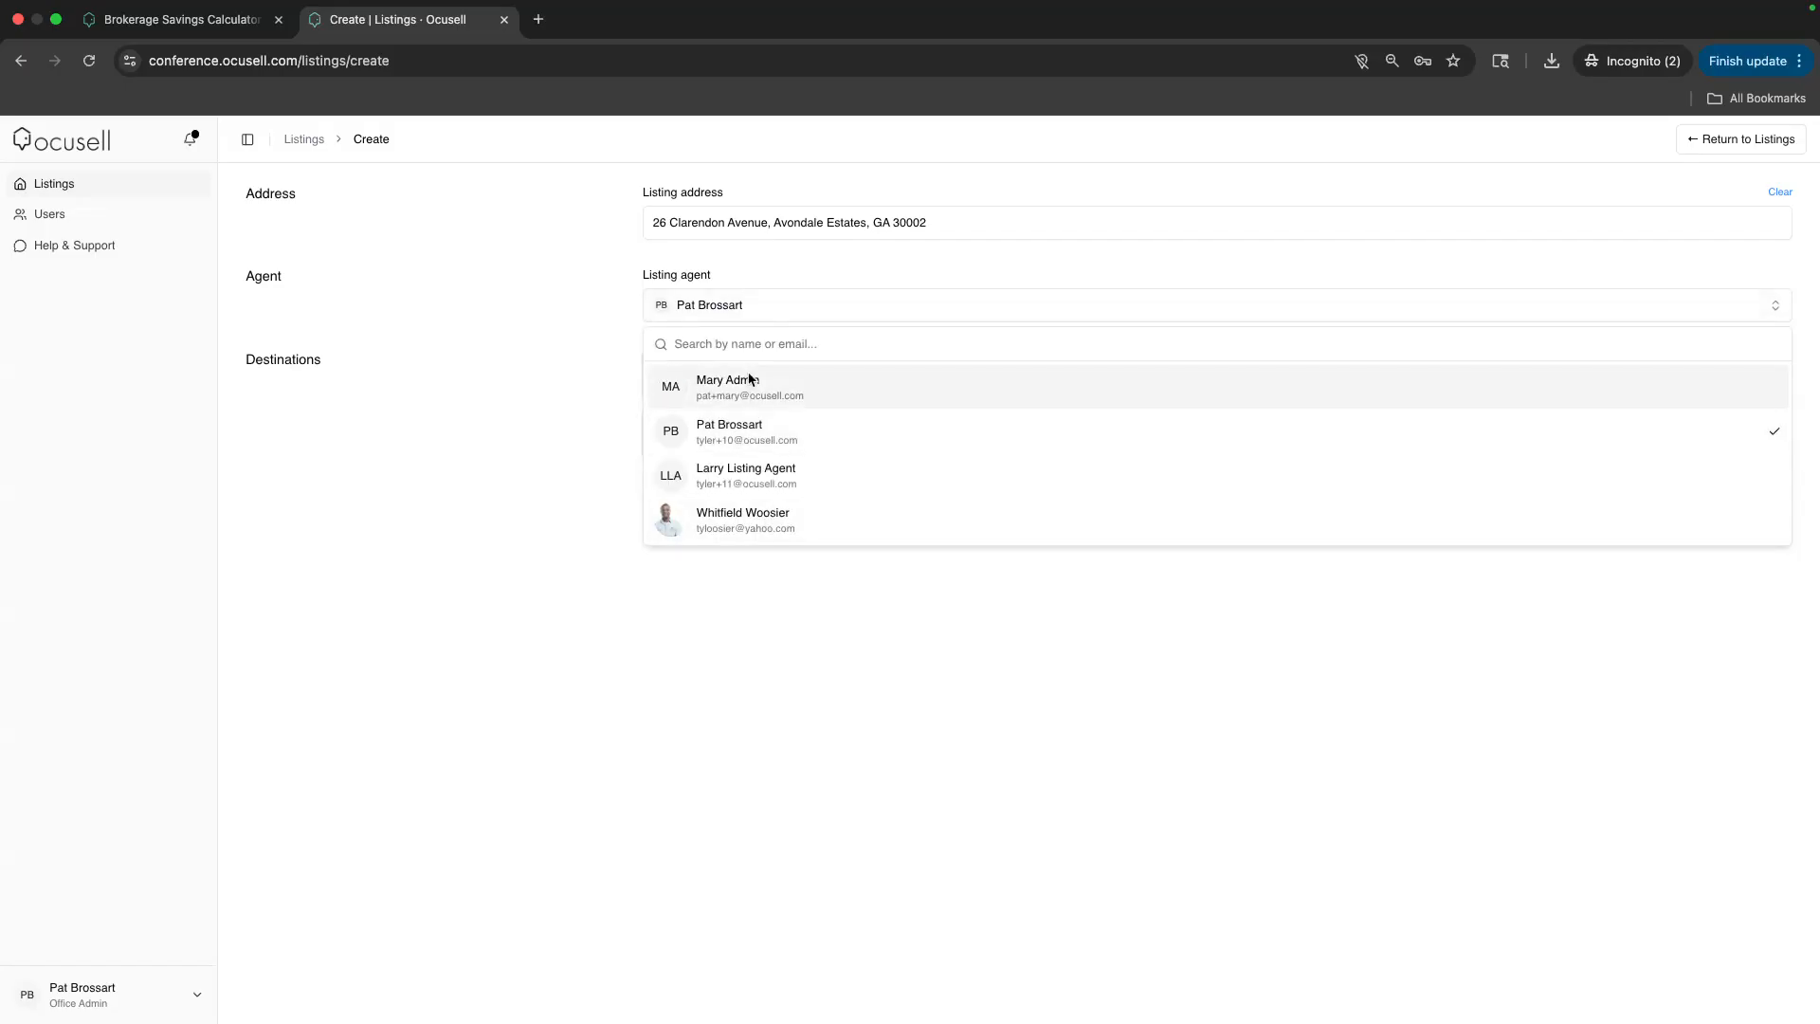
left_click(583, 351)
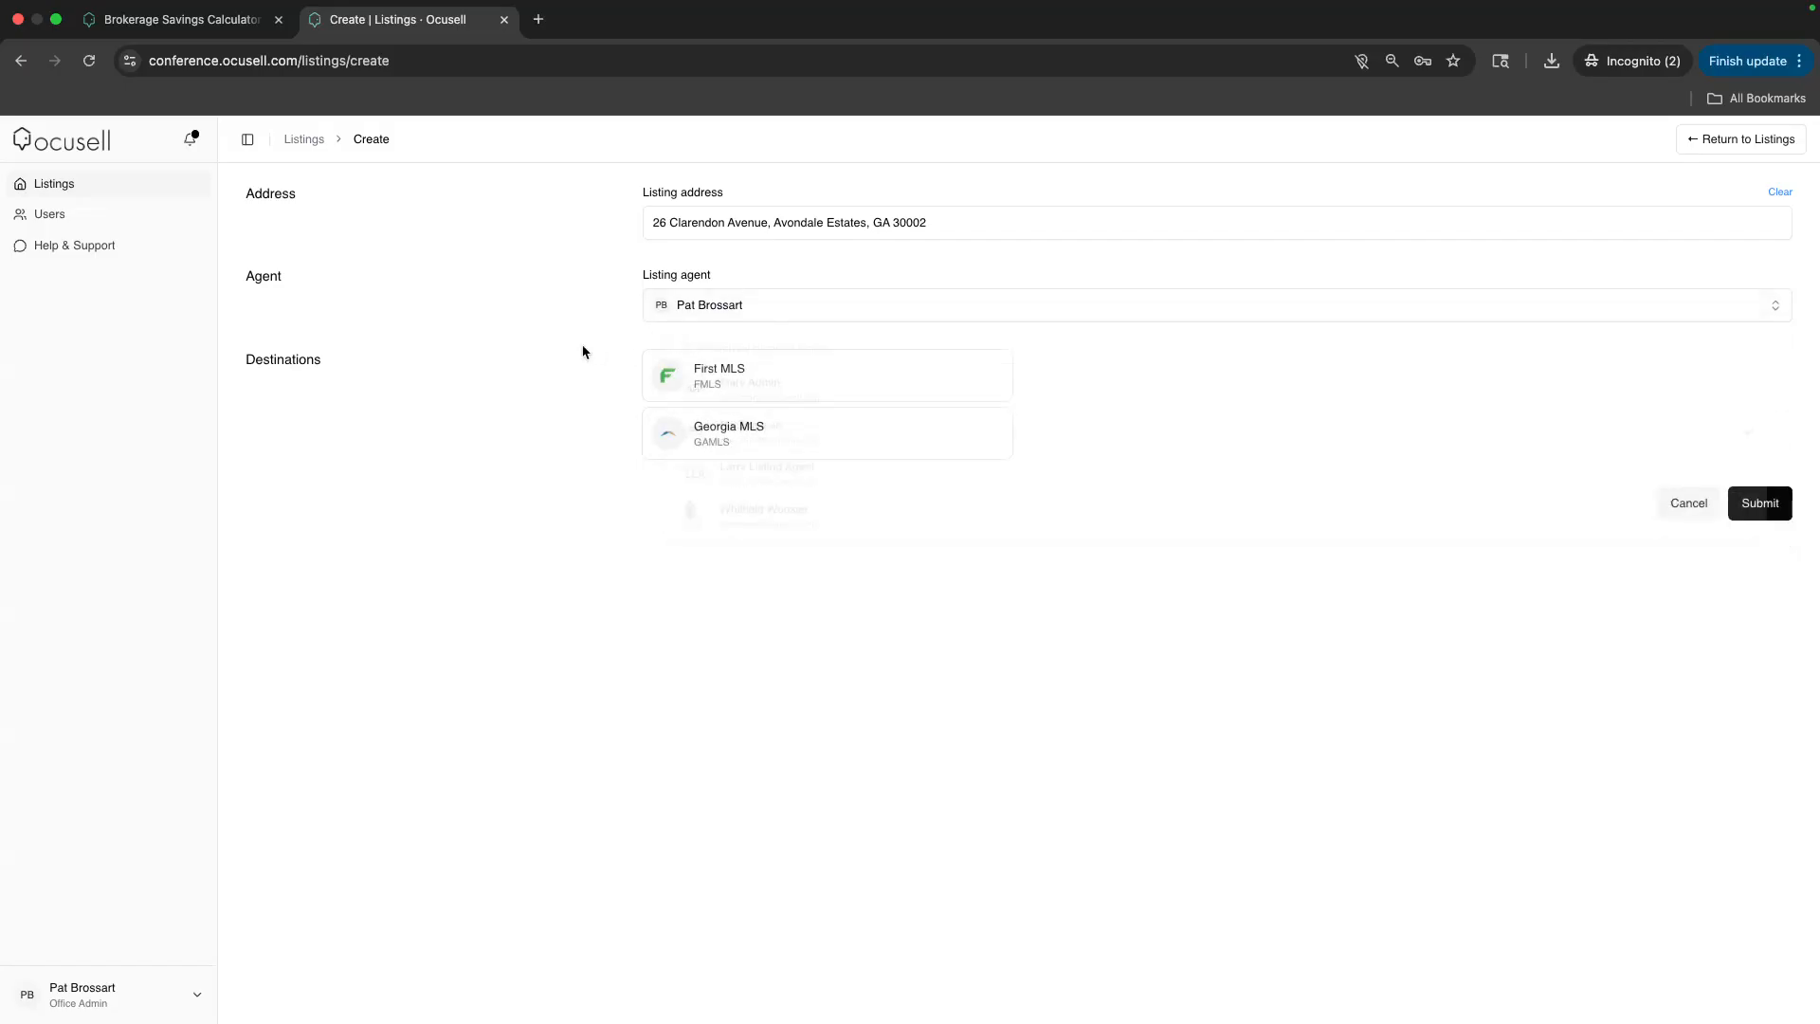
left_click(729, 384)
left_click(733, 436)
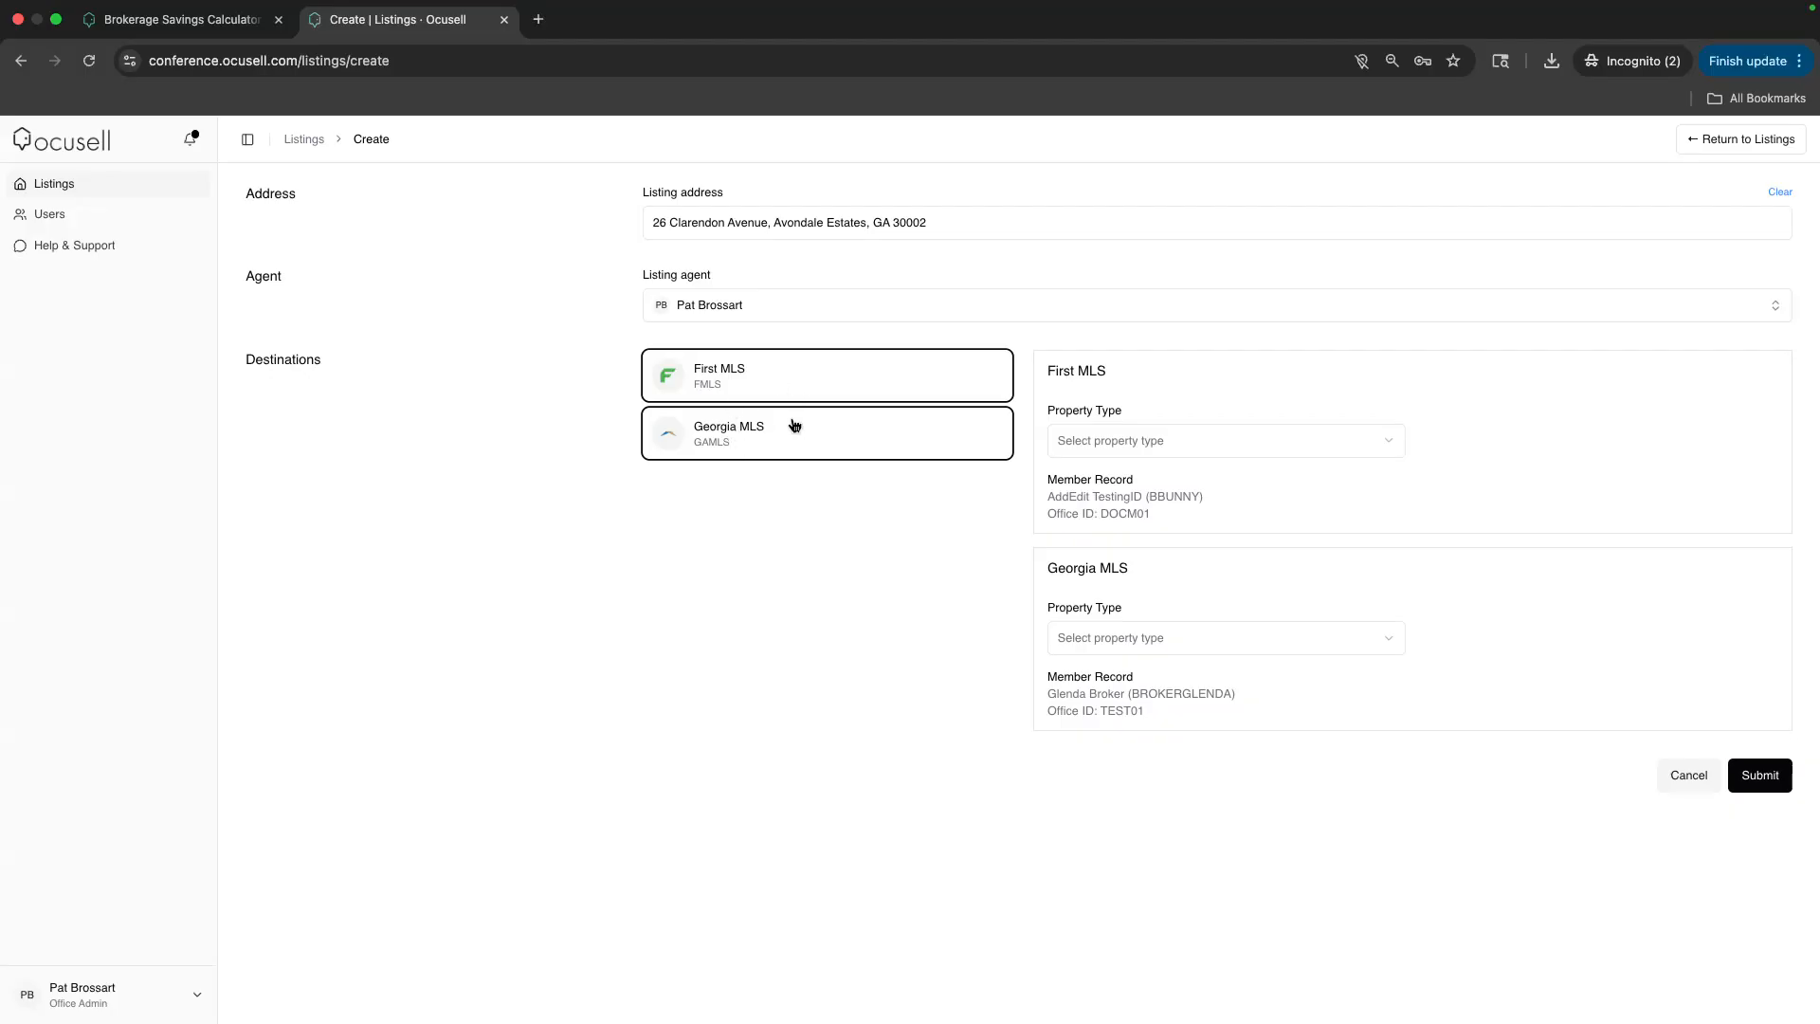
Set First MLS to Residential Detached and Georgia MLS to Residential, both Single Family Residence, and submit
left_click(1100, 448)
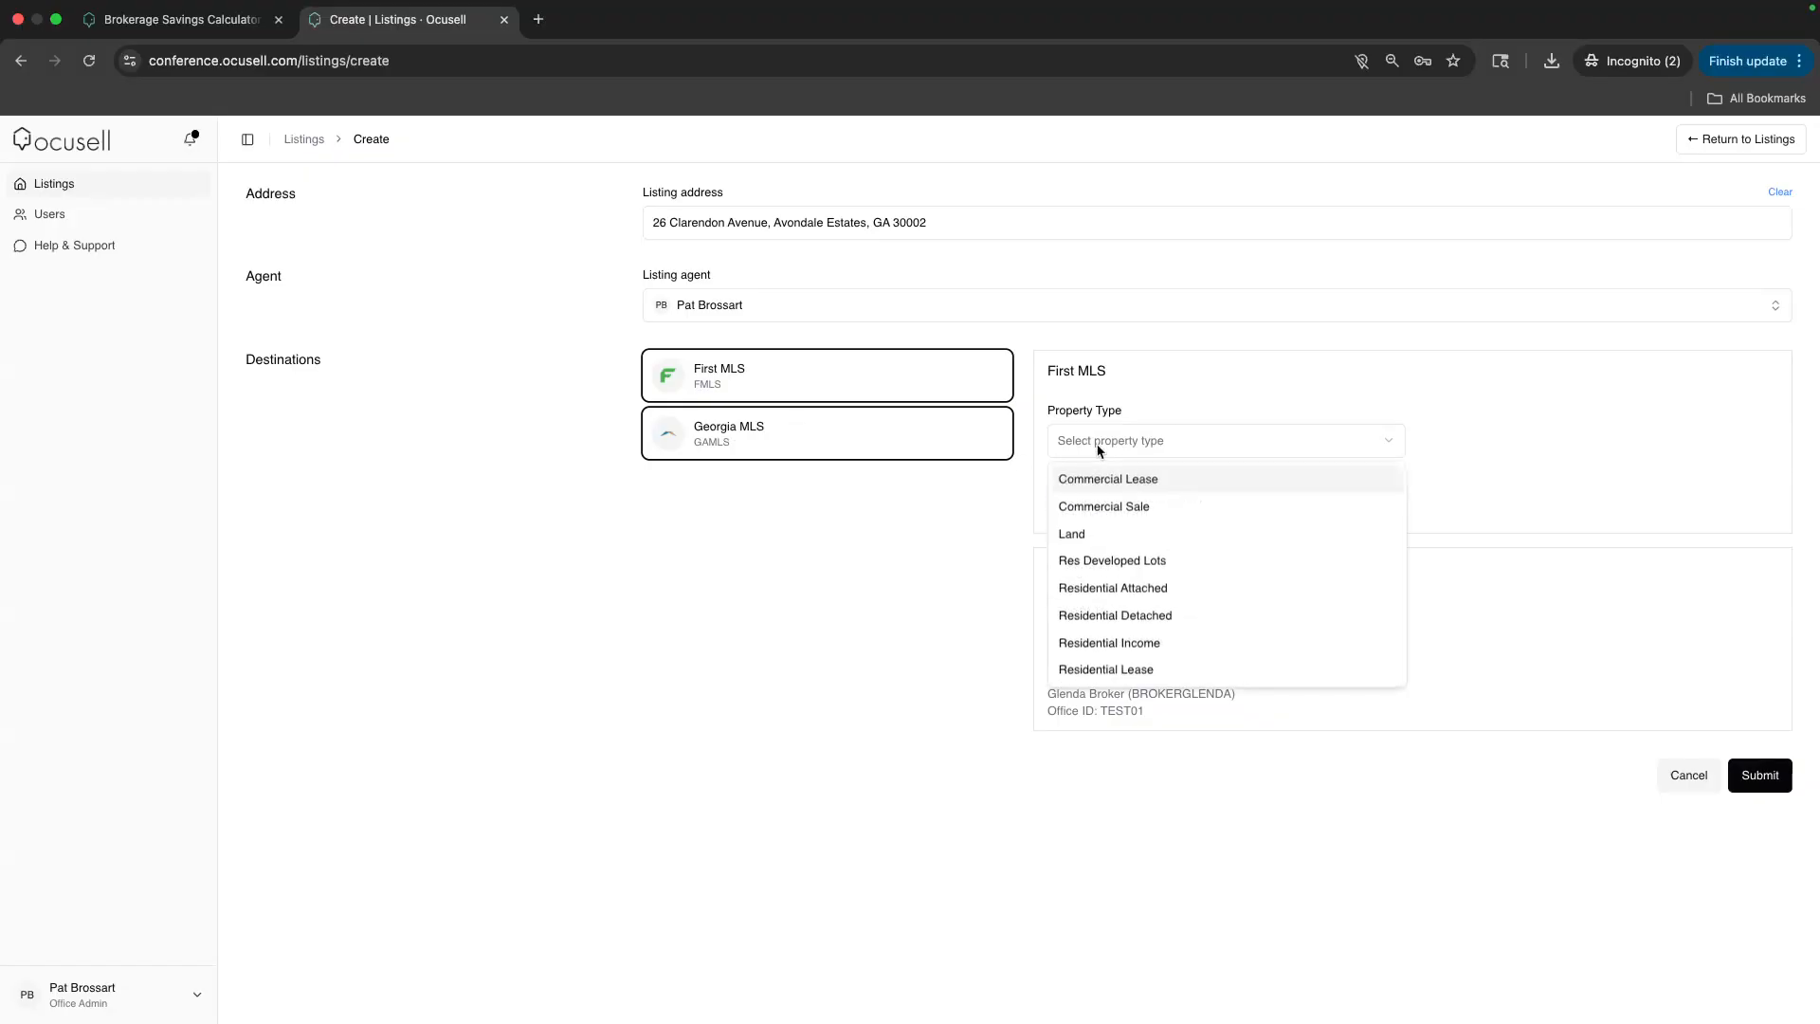
left_click(1100, 616)
left_click(1475, 449)
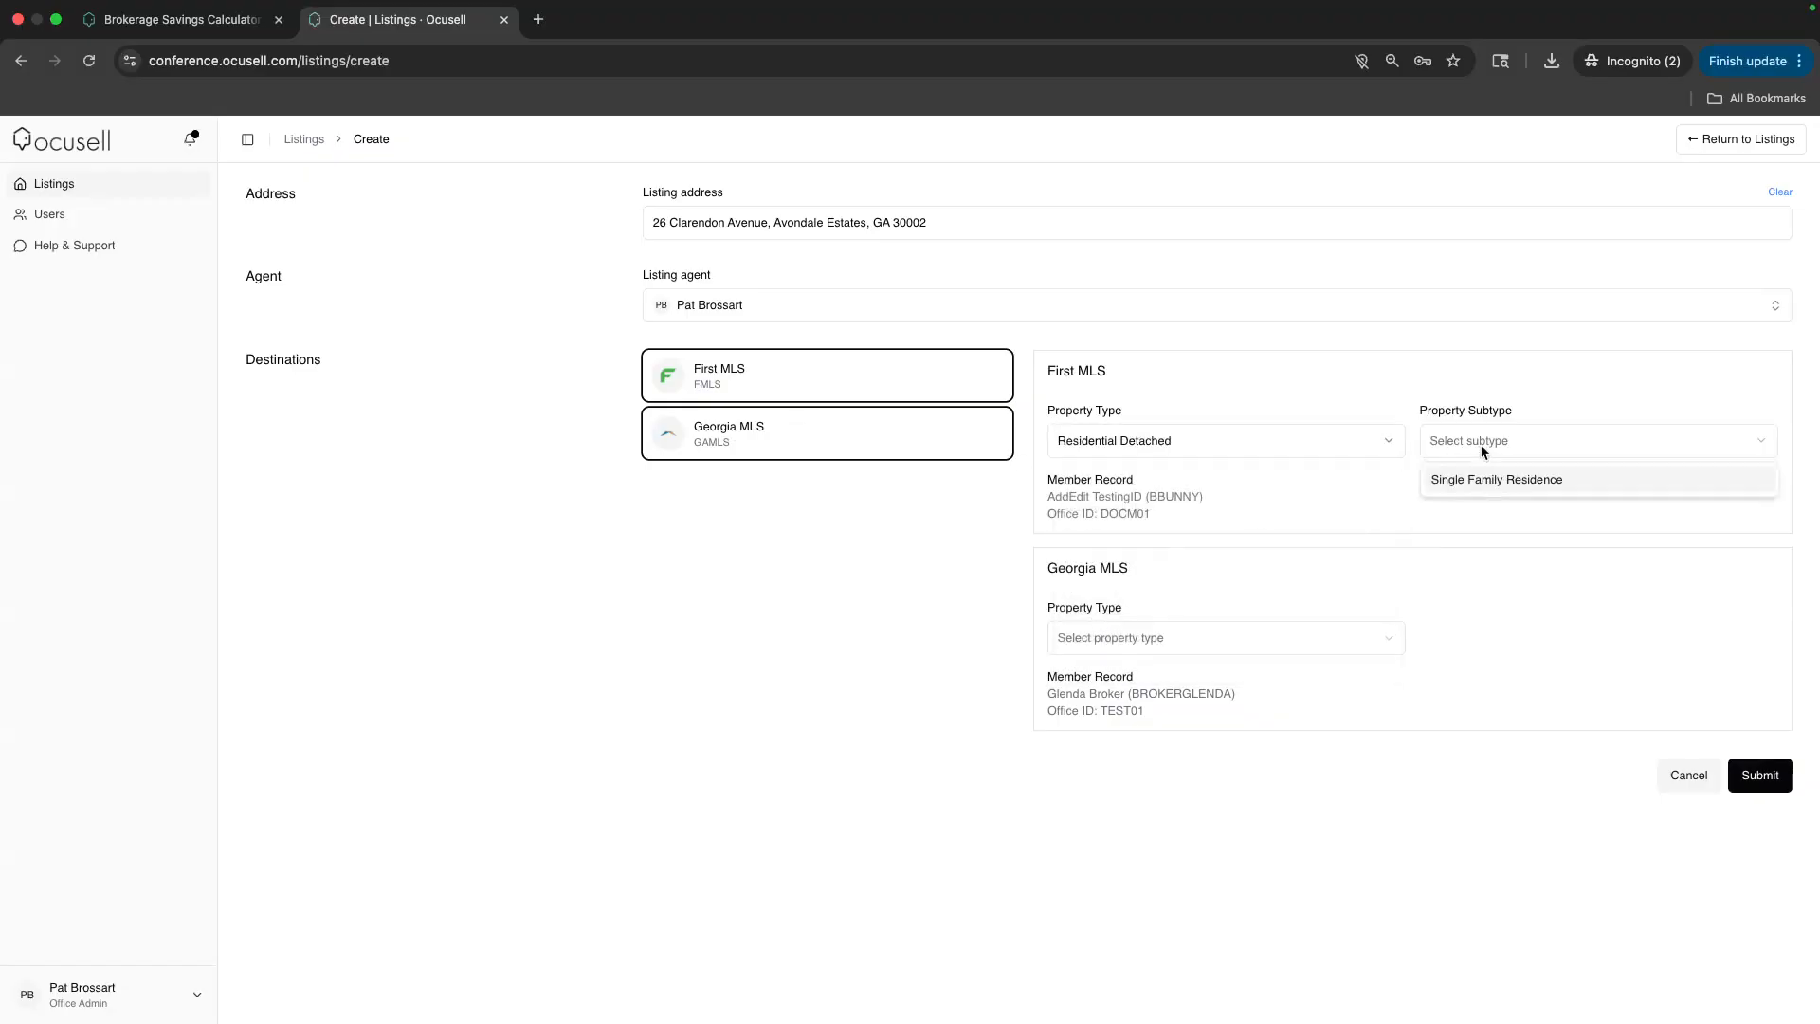
left_click(1477, 481)
left_click(1117, 639)
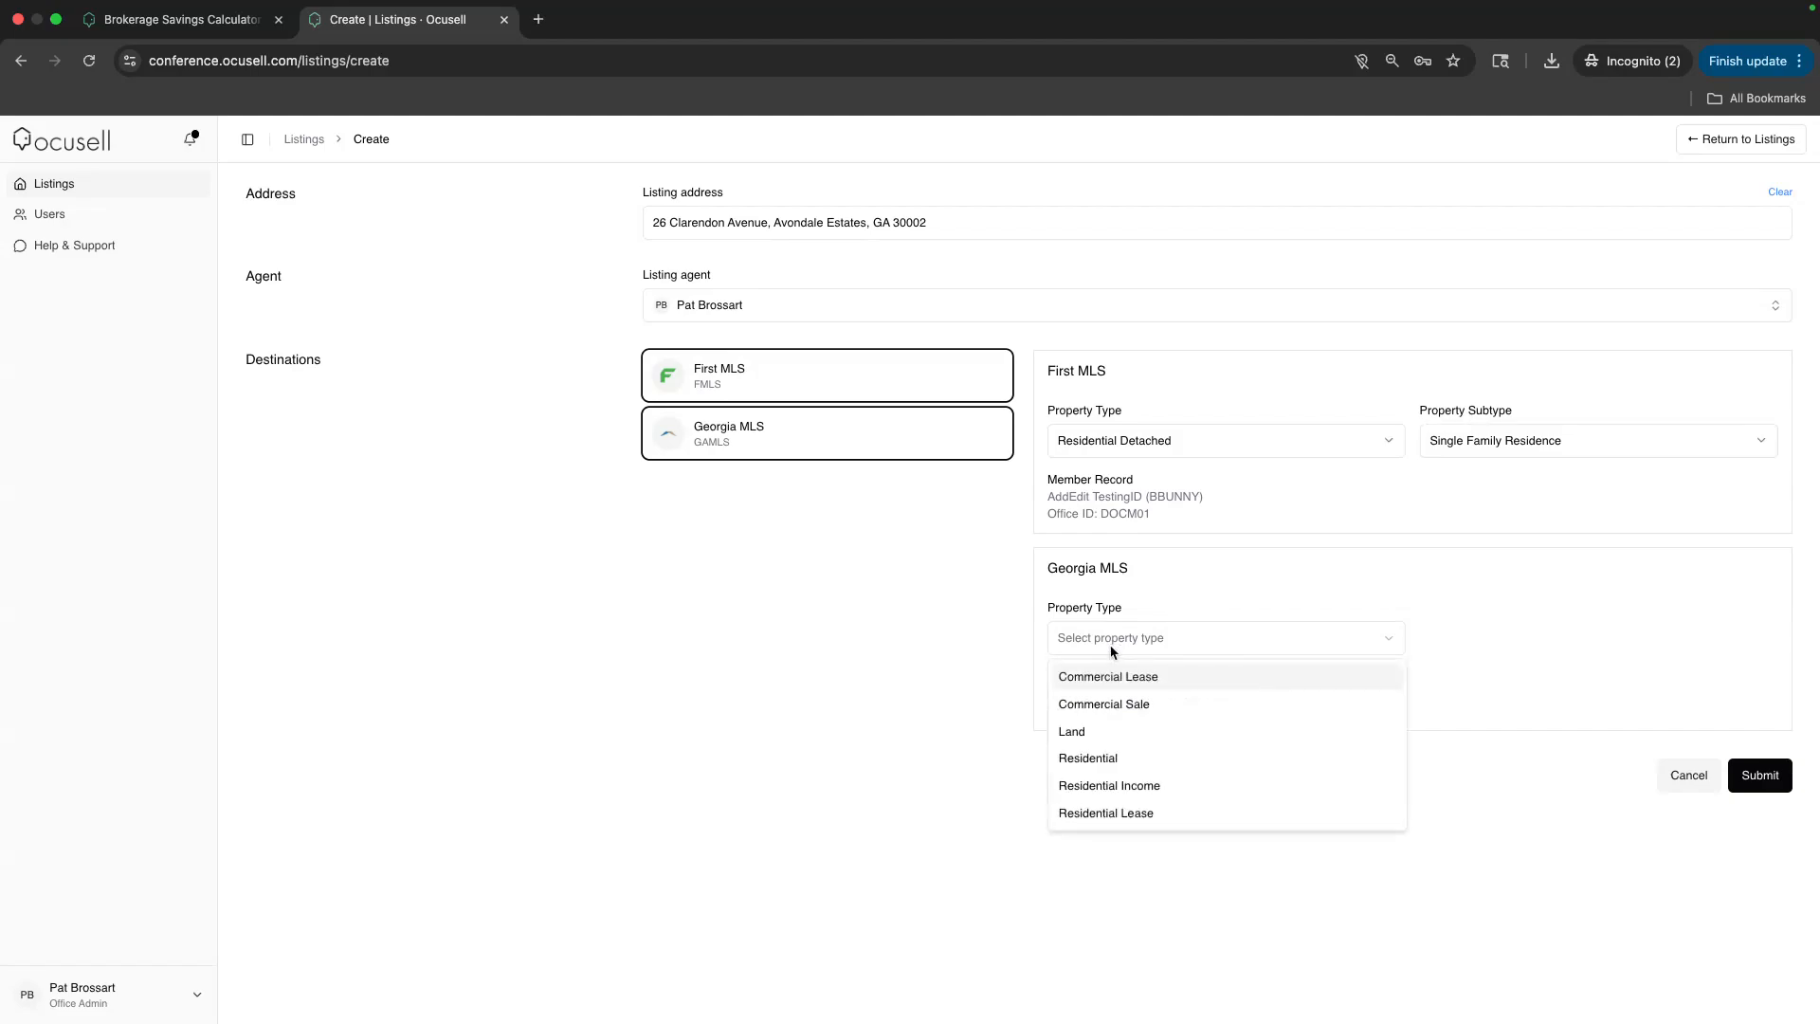
left_click(1090, 757)
left_click(1460, 640)
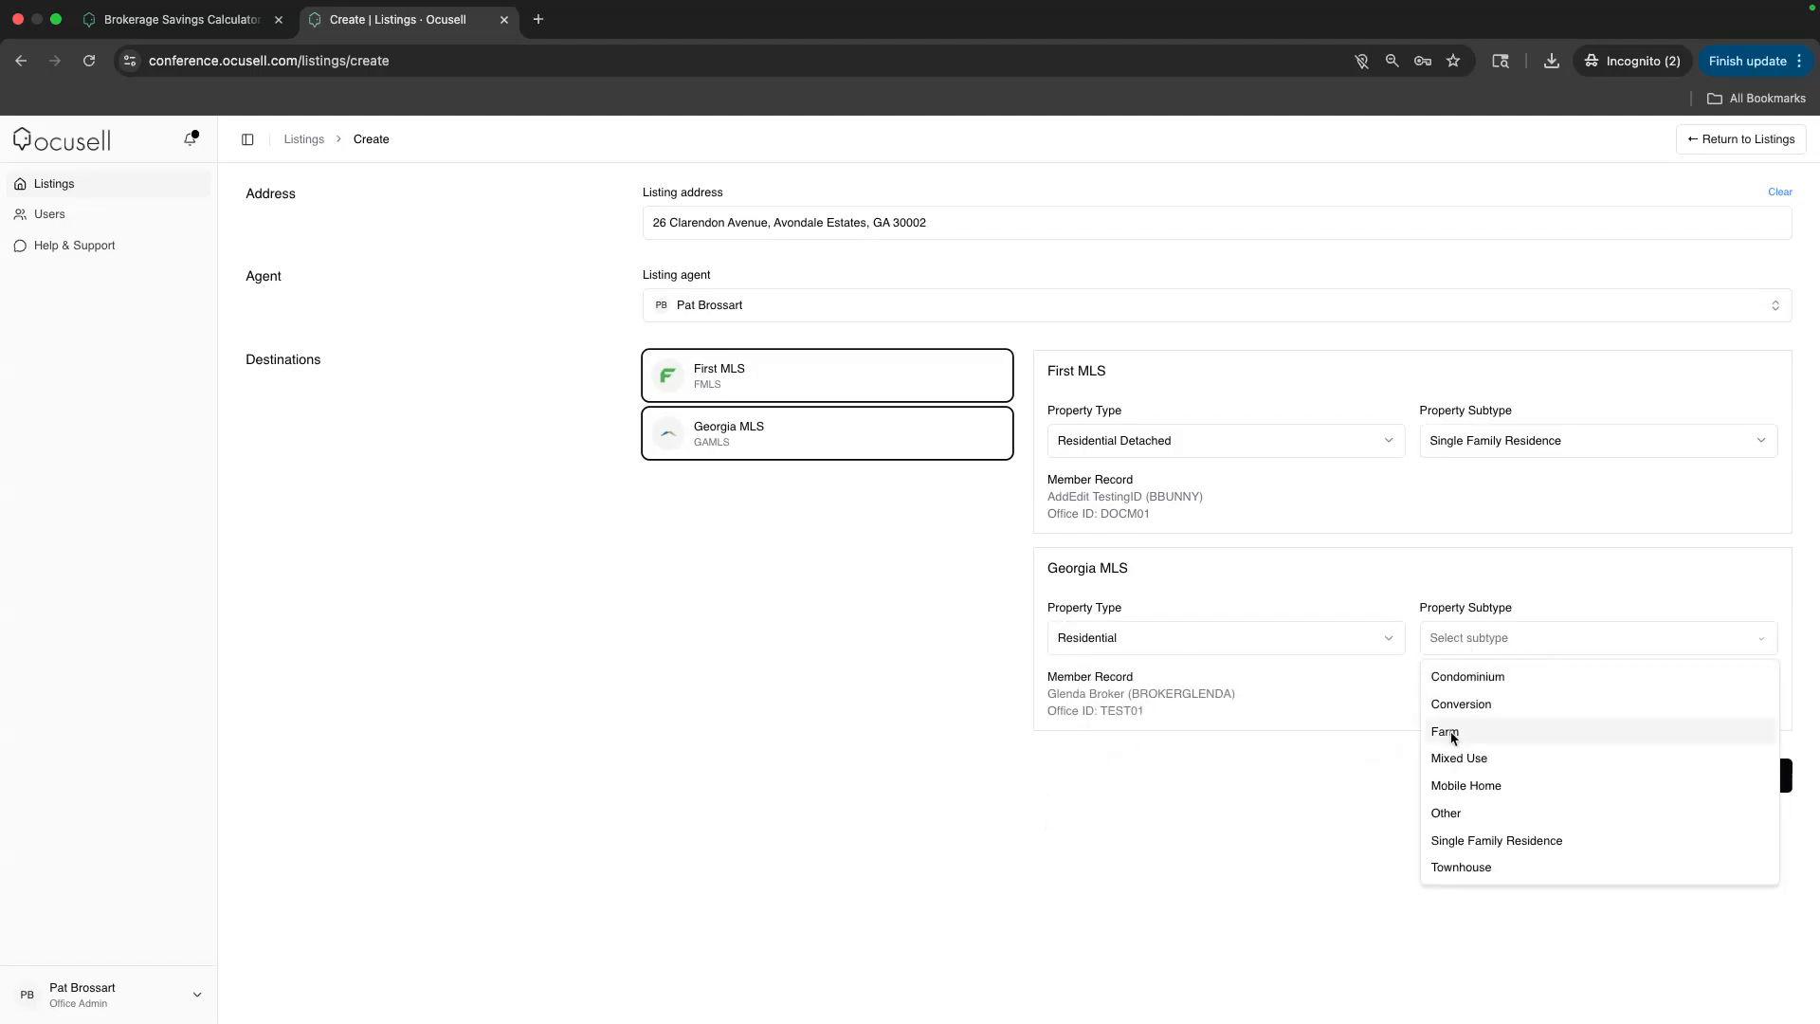
left_click(1444, 840)
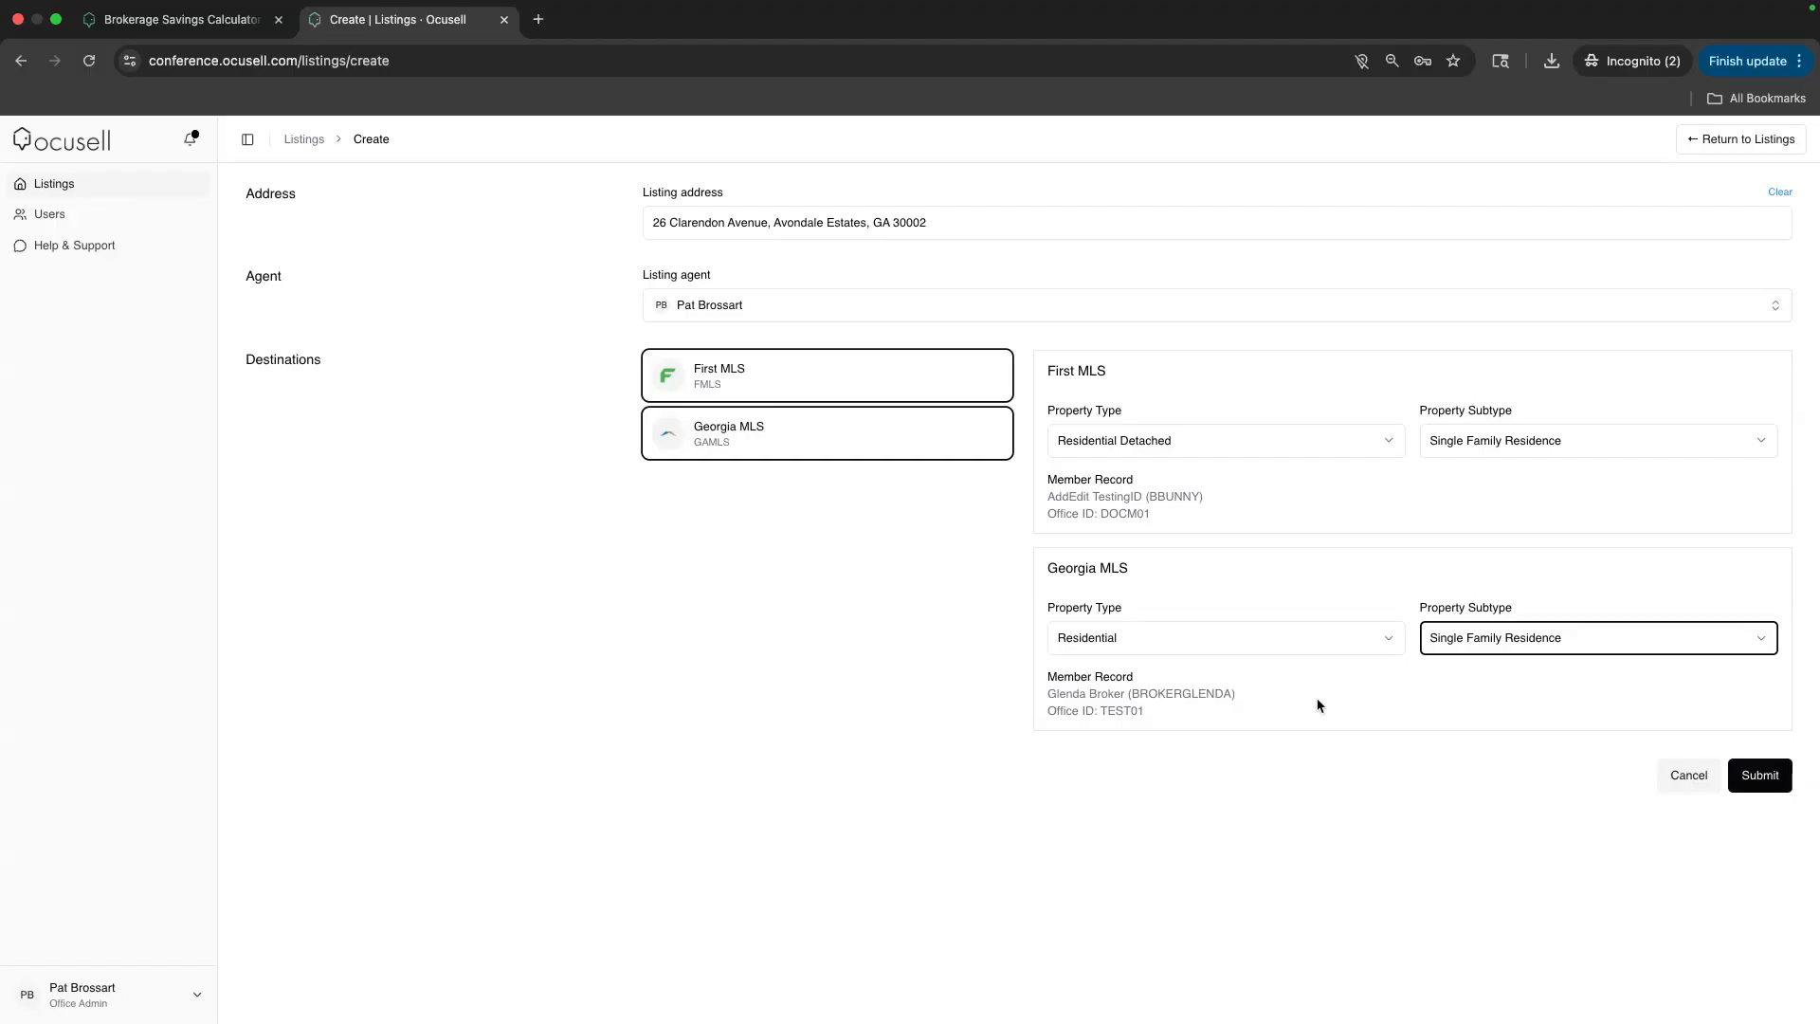
left_click(1760, 774)
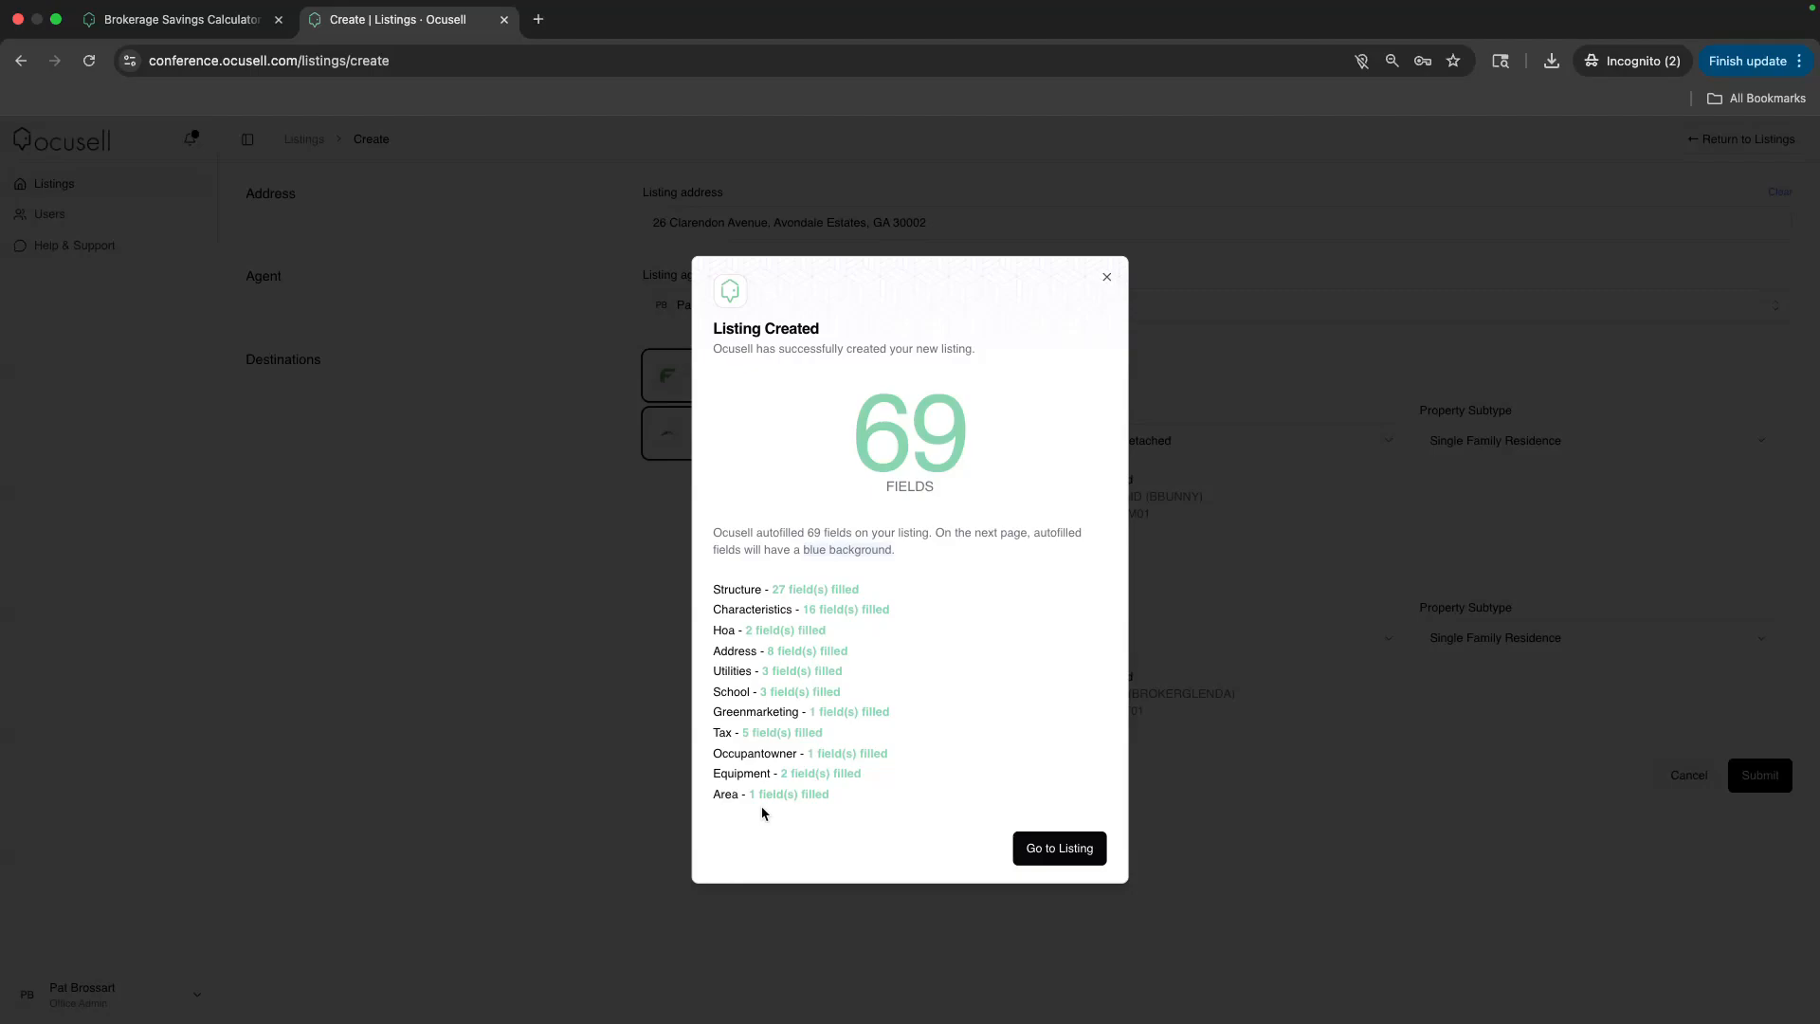
left_click(1069, 854)
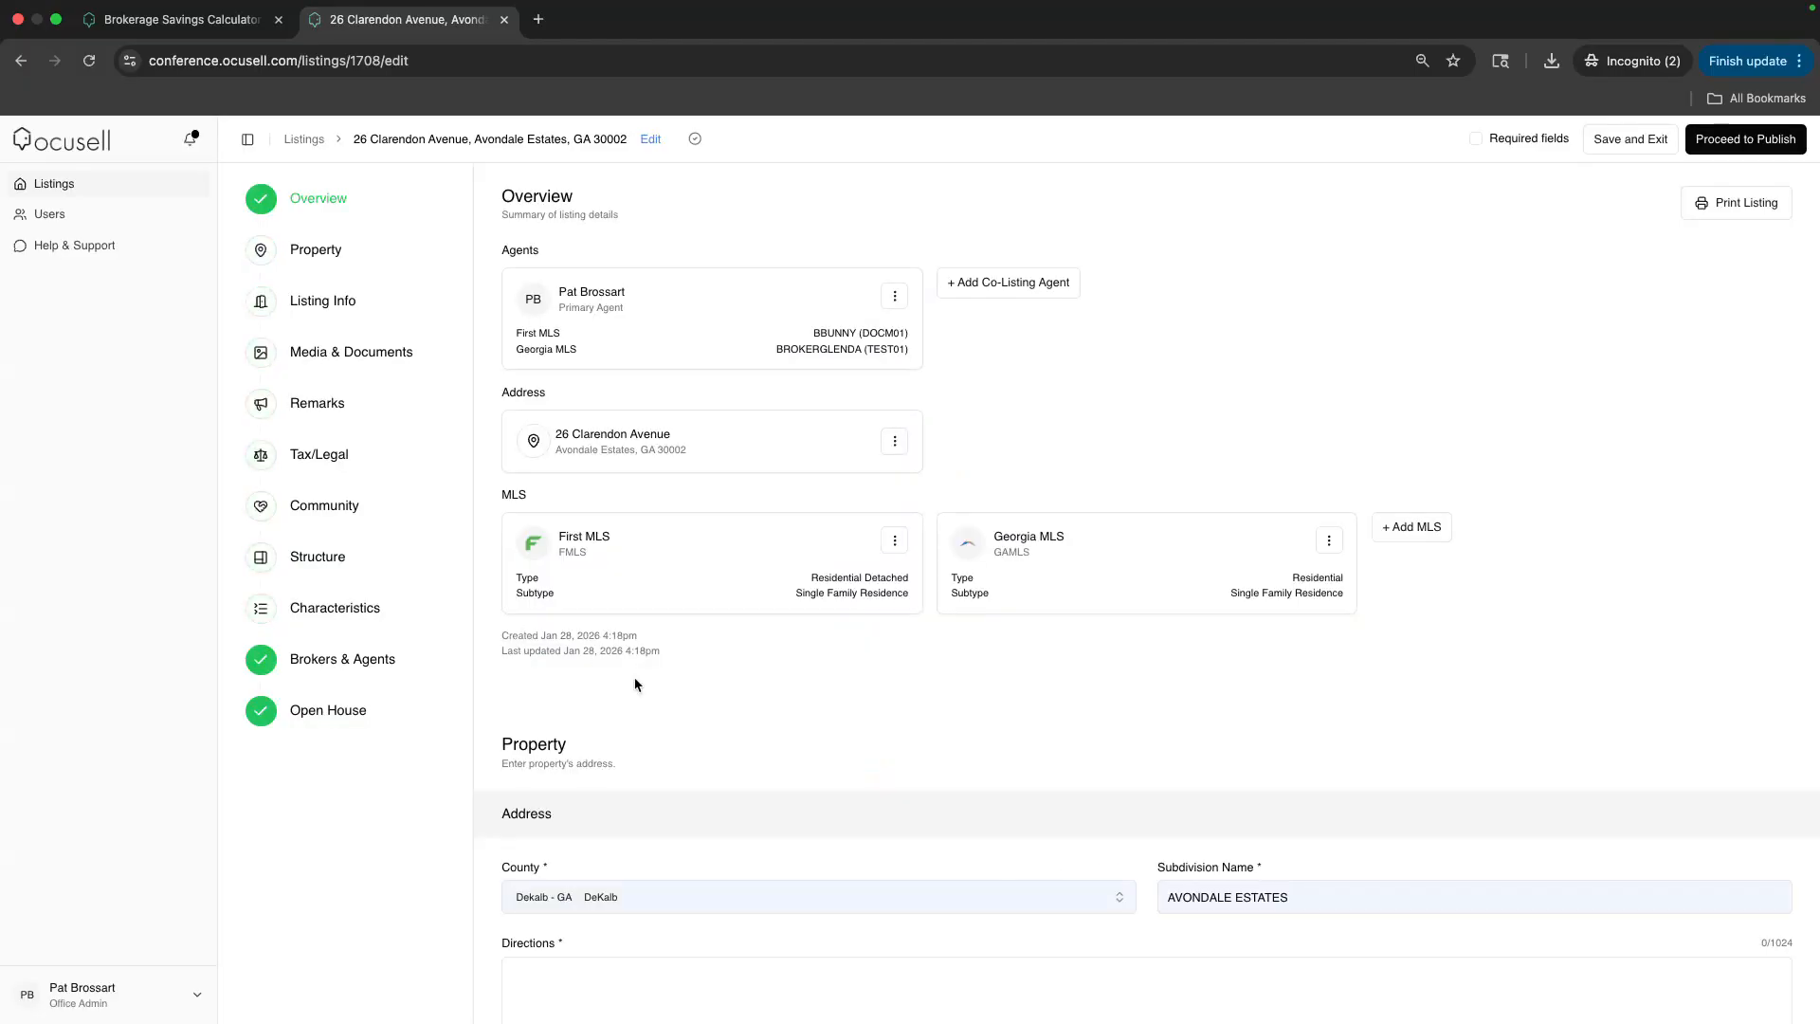
scroll(718, 658, "down", 5)
scroll(718, 653, "down", 8)
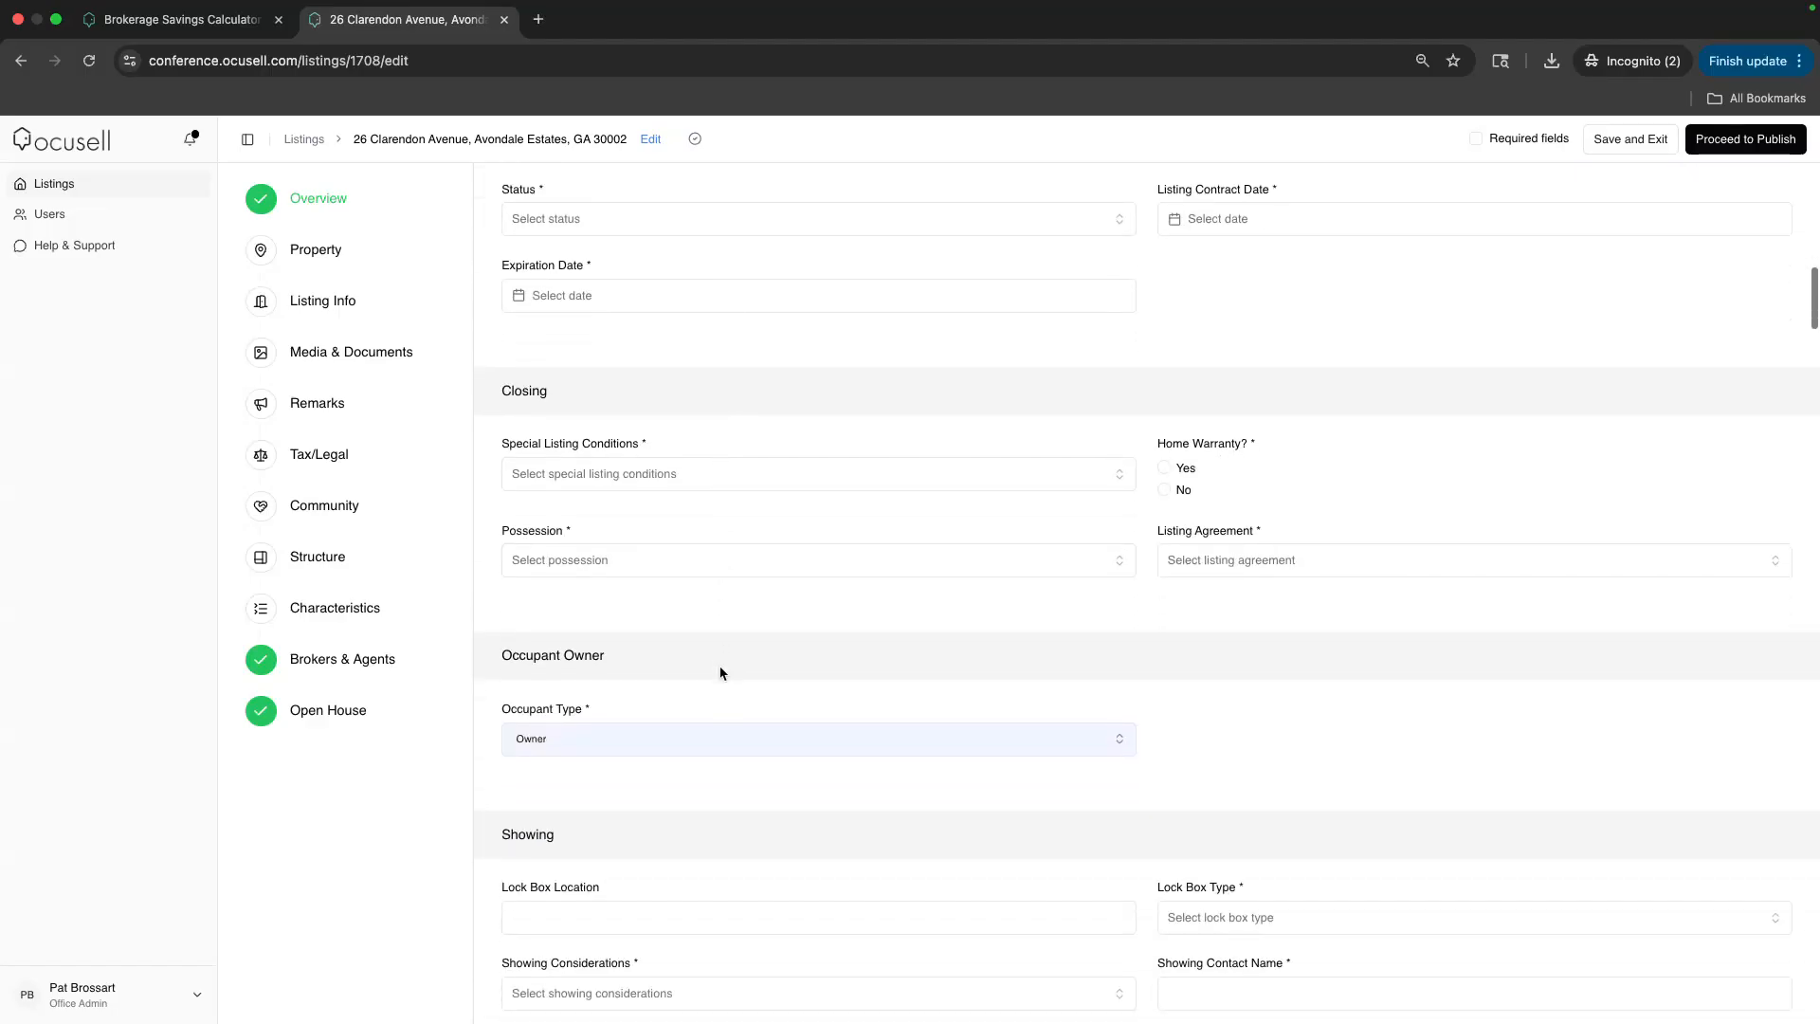
scroll(719, 672, "up", 10)
scroll(719, 669, "up", 2)
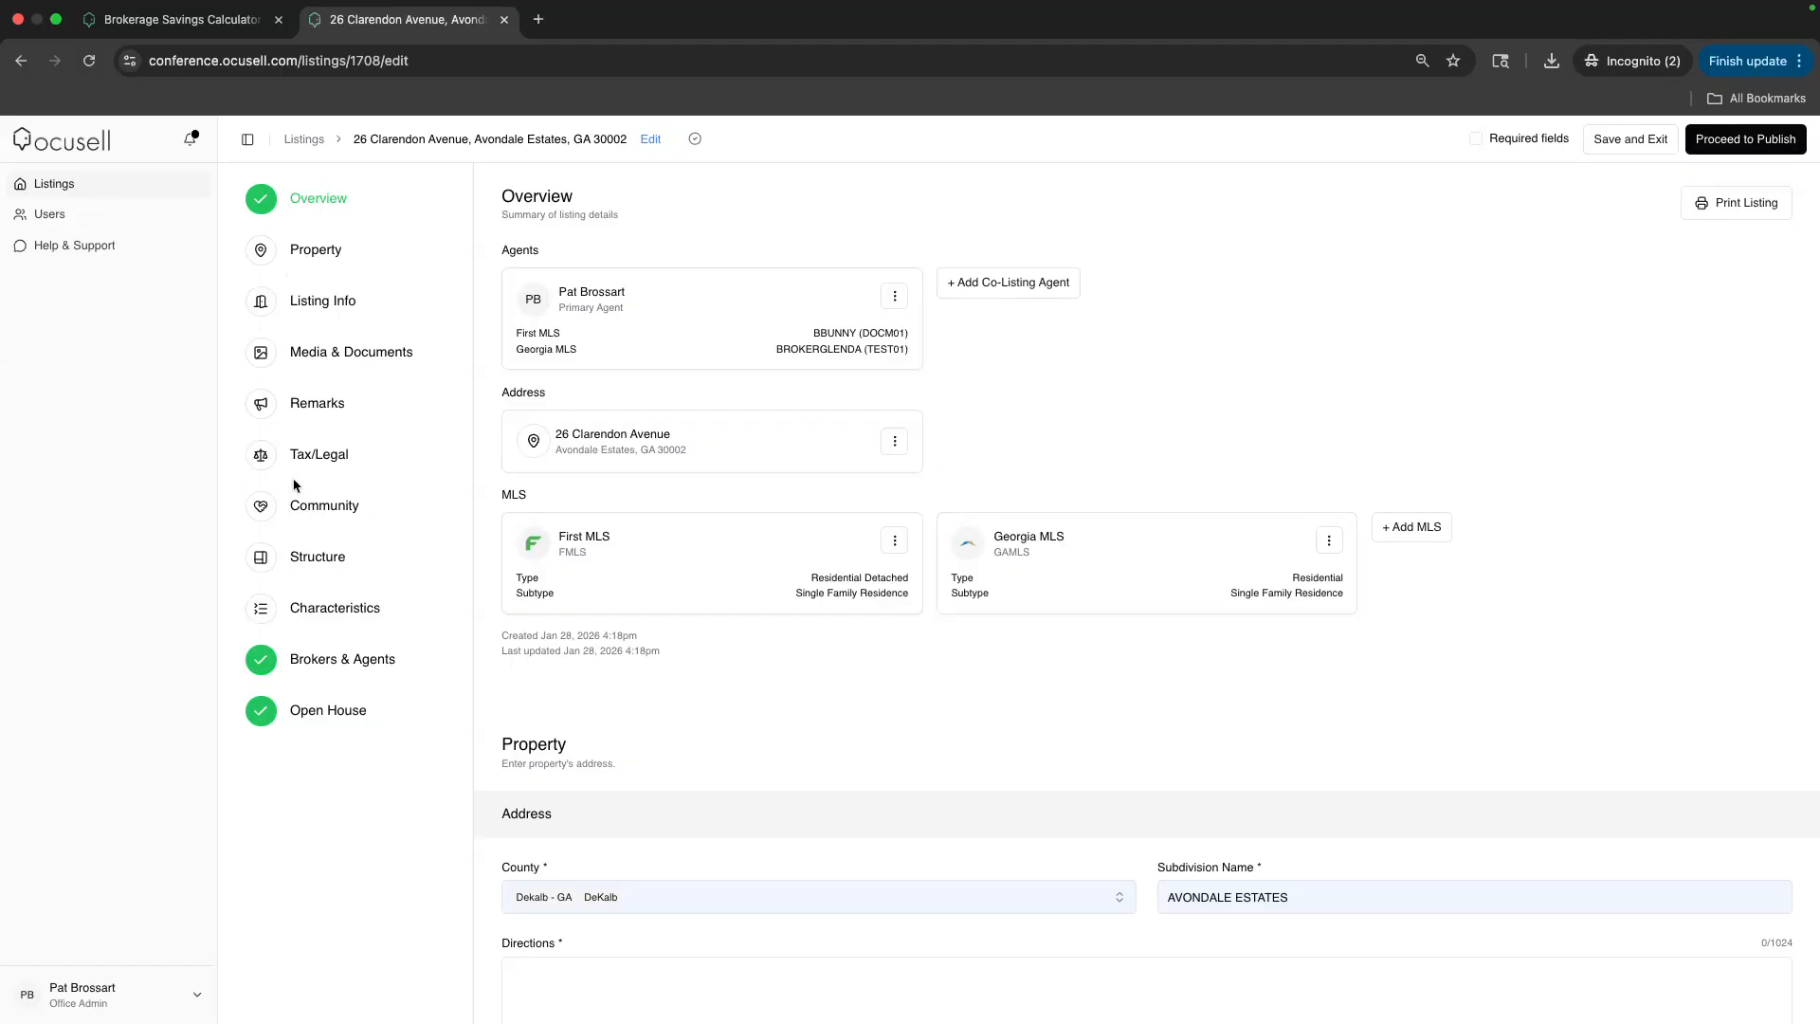
Enter 'right left right' as the property directions
scroll(562, 493, "down", 3)
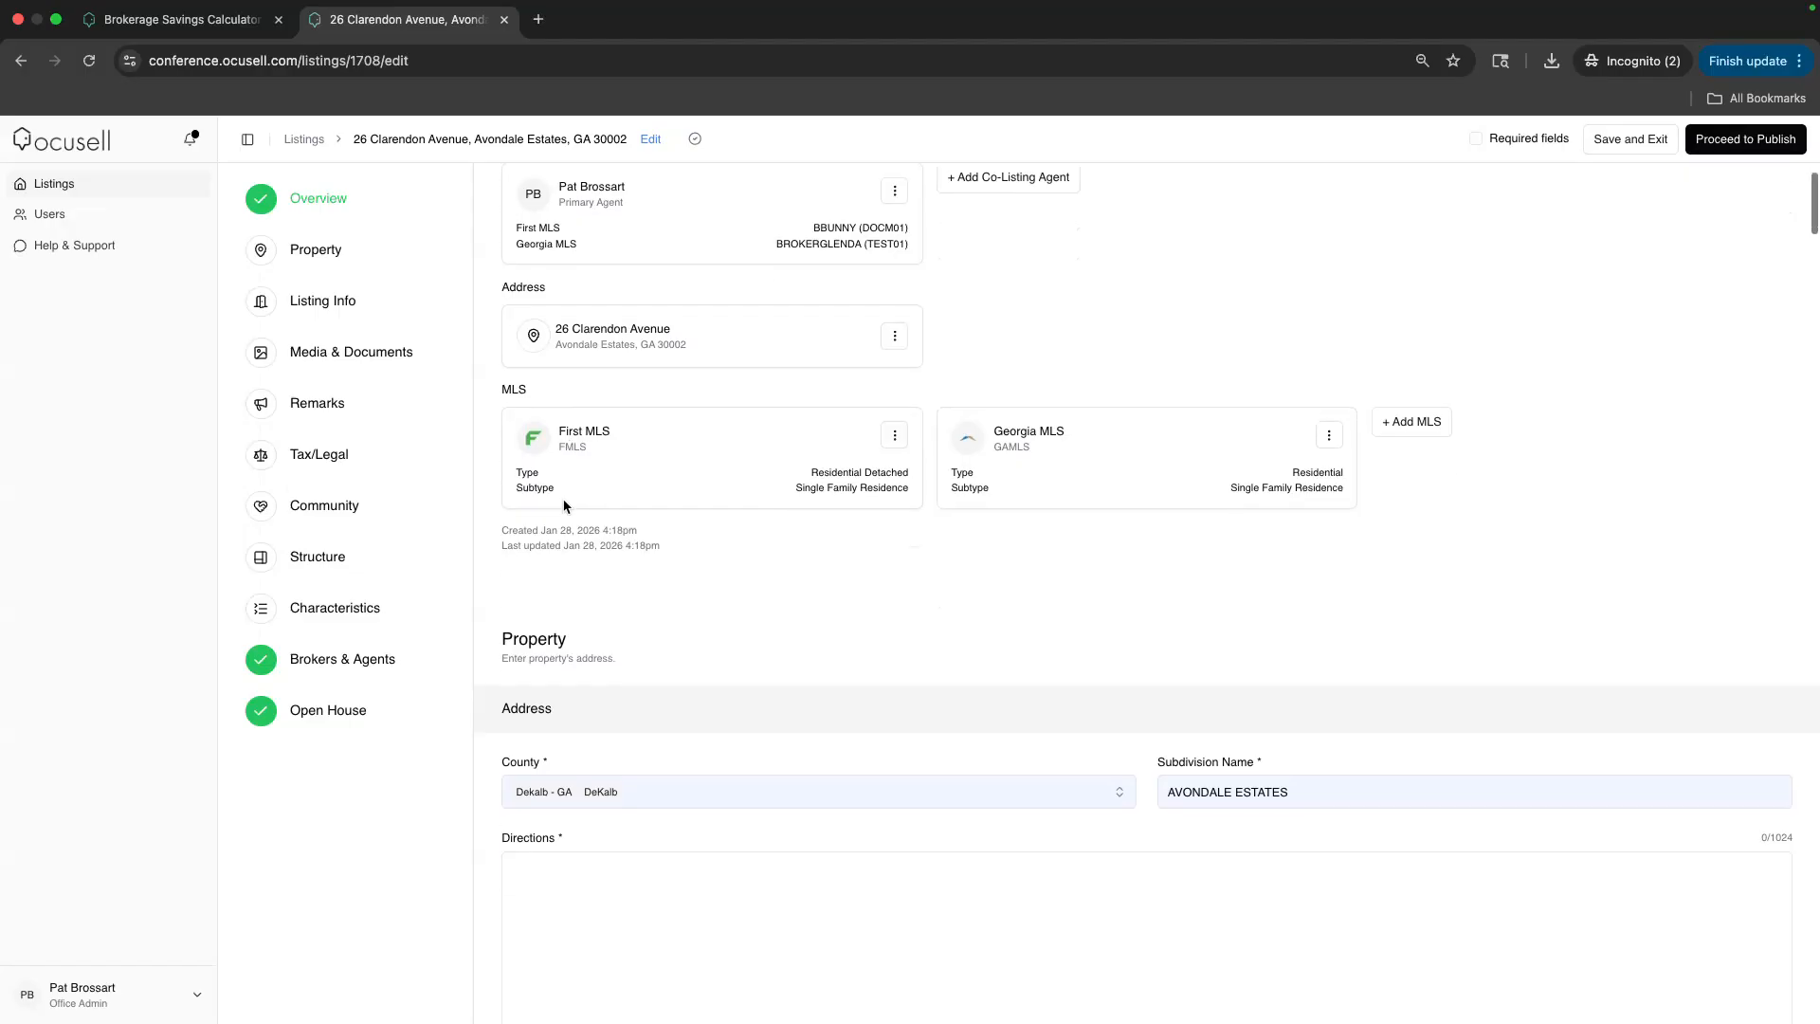
scroll(631, 526, "down", 2)
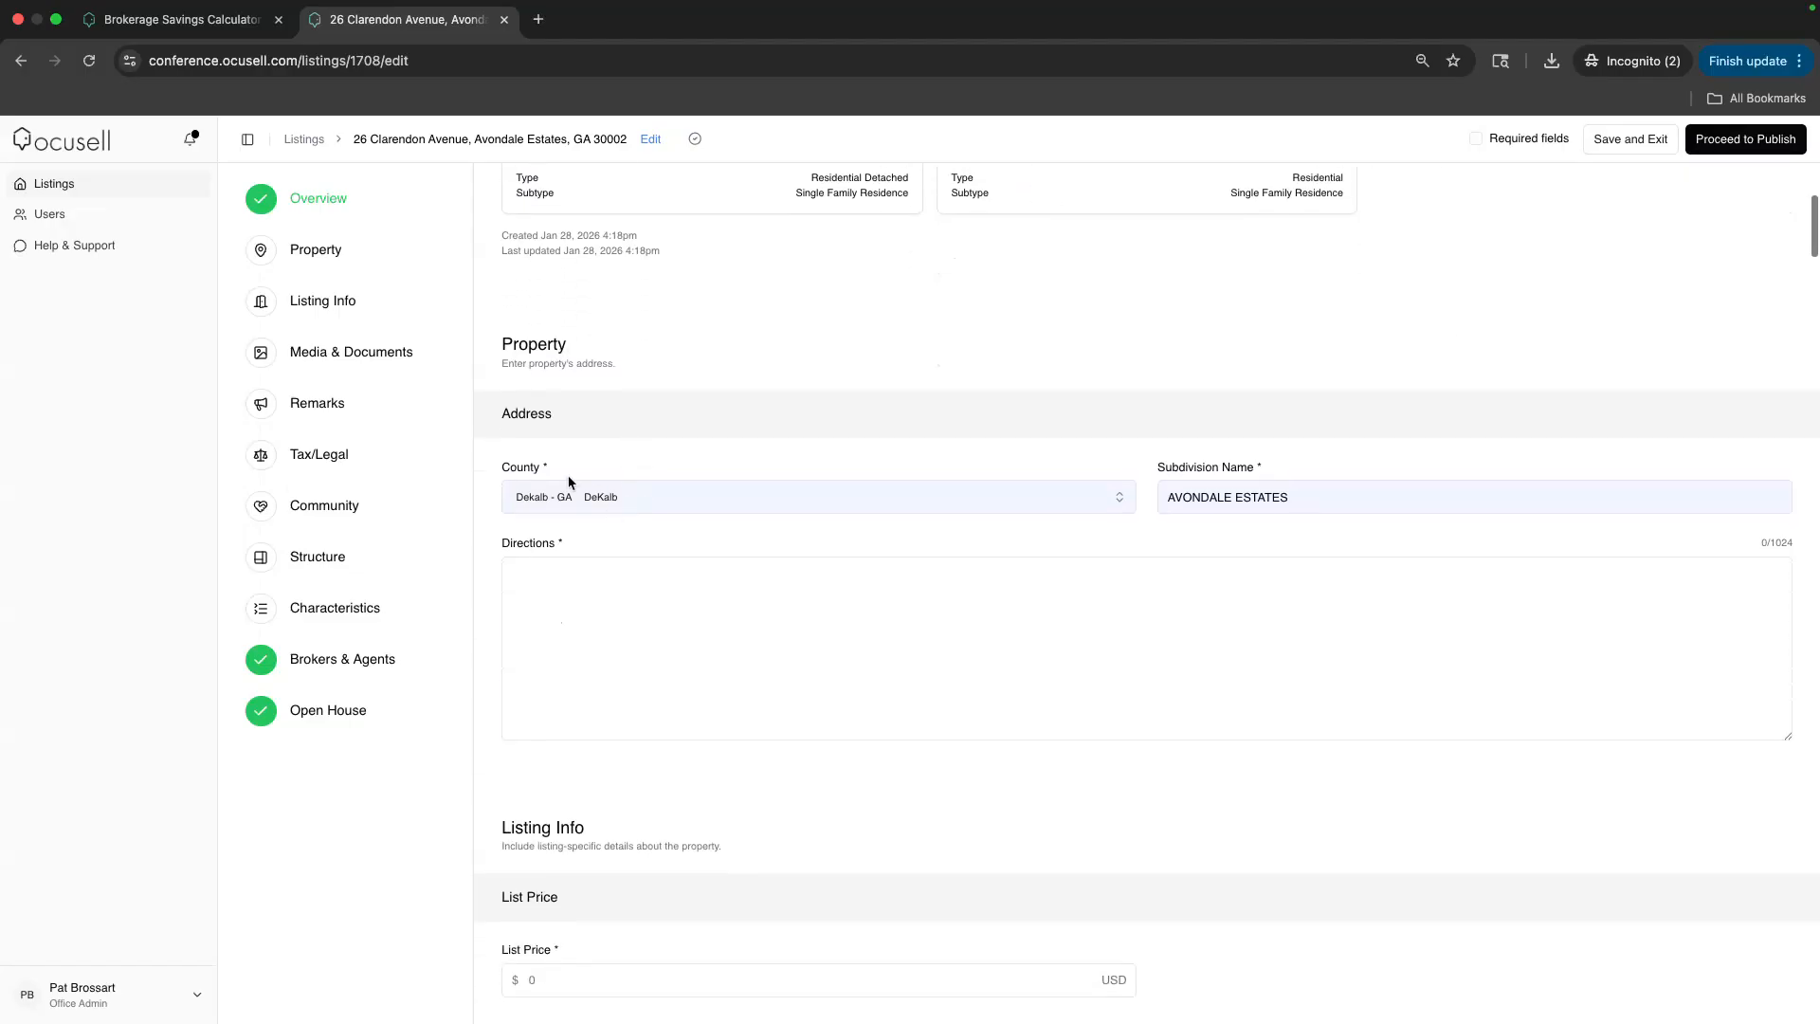
scroll(547, 474, "up", 5)
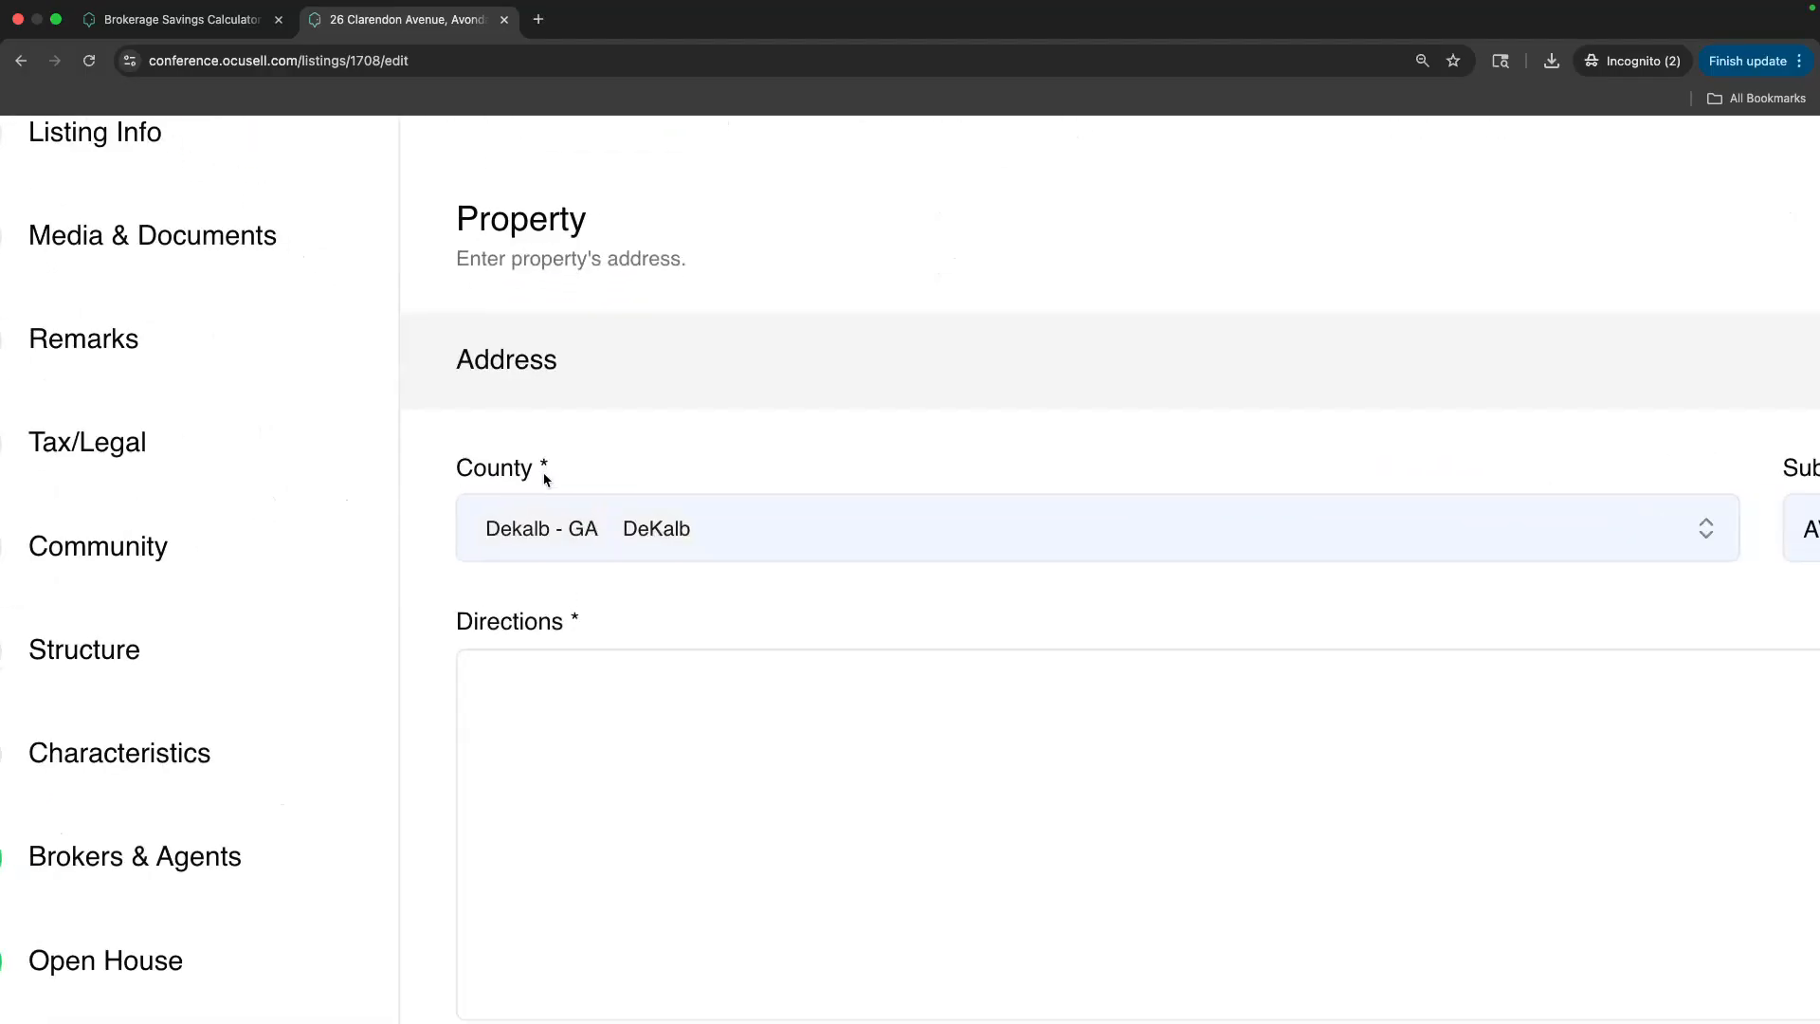
scroll(547, 480, "down", 5)
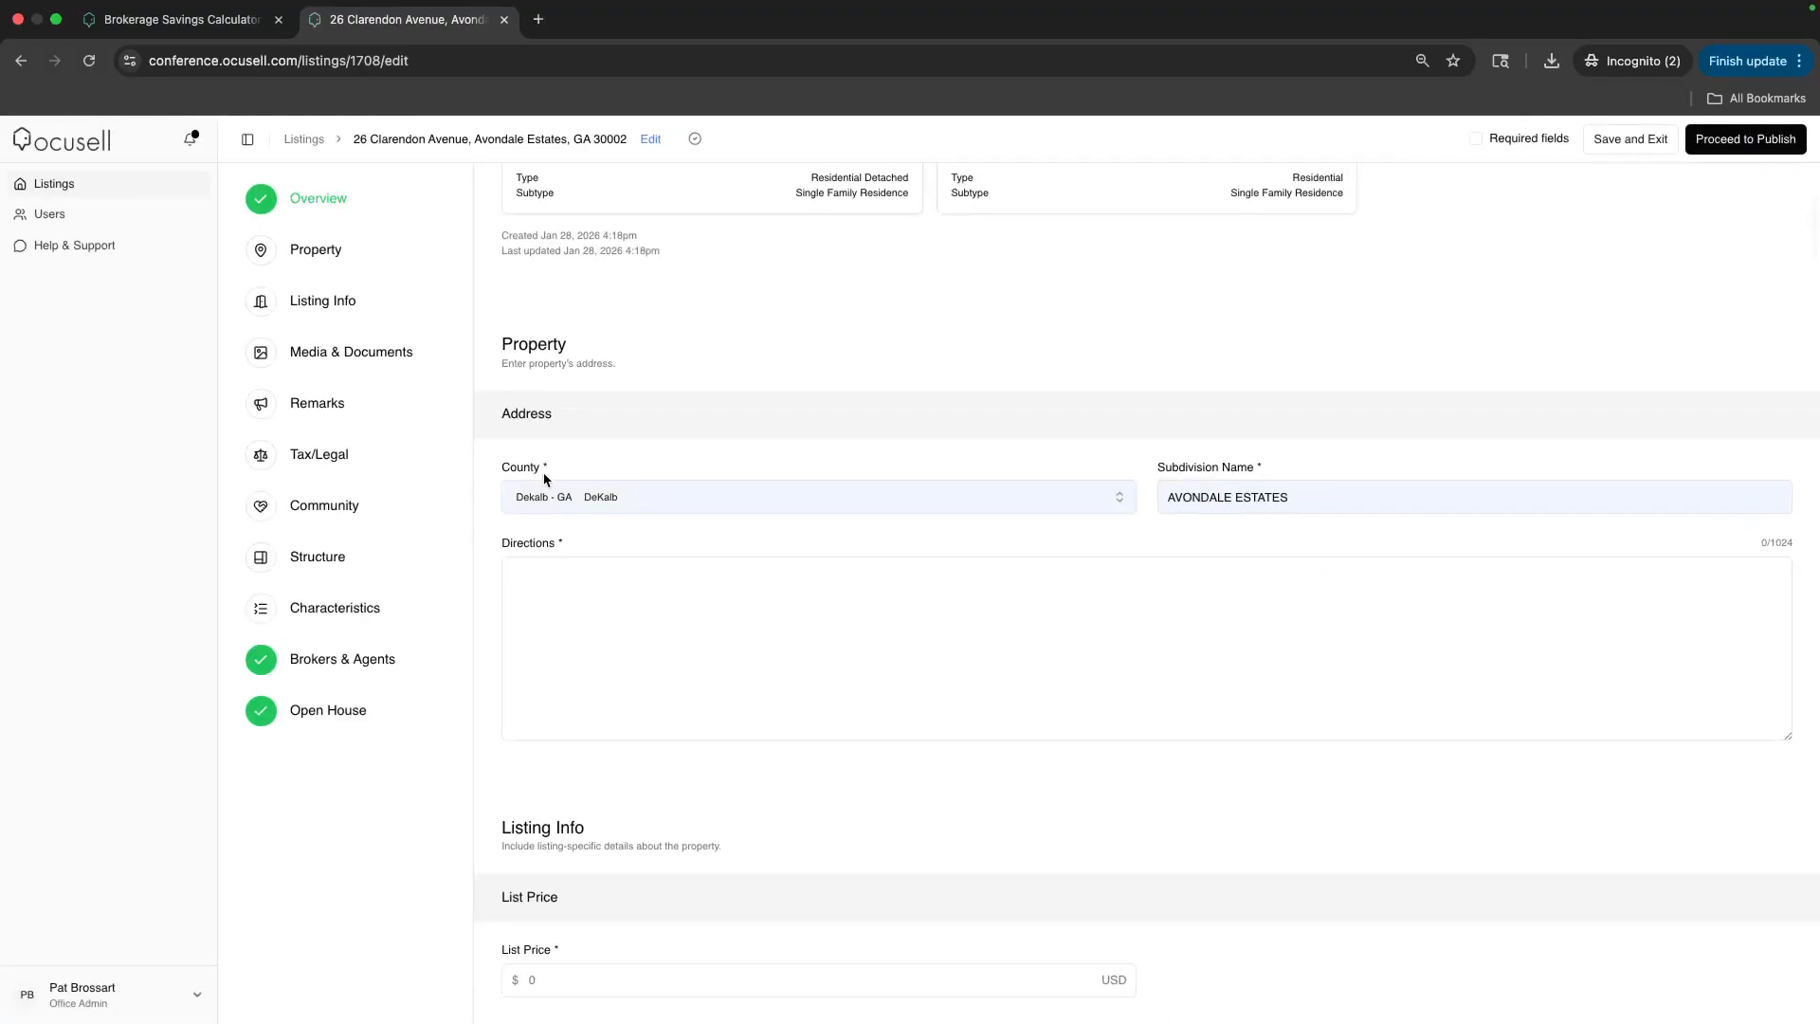
left_click(545, 588)
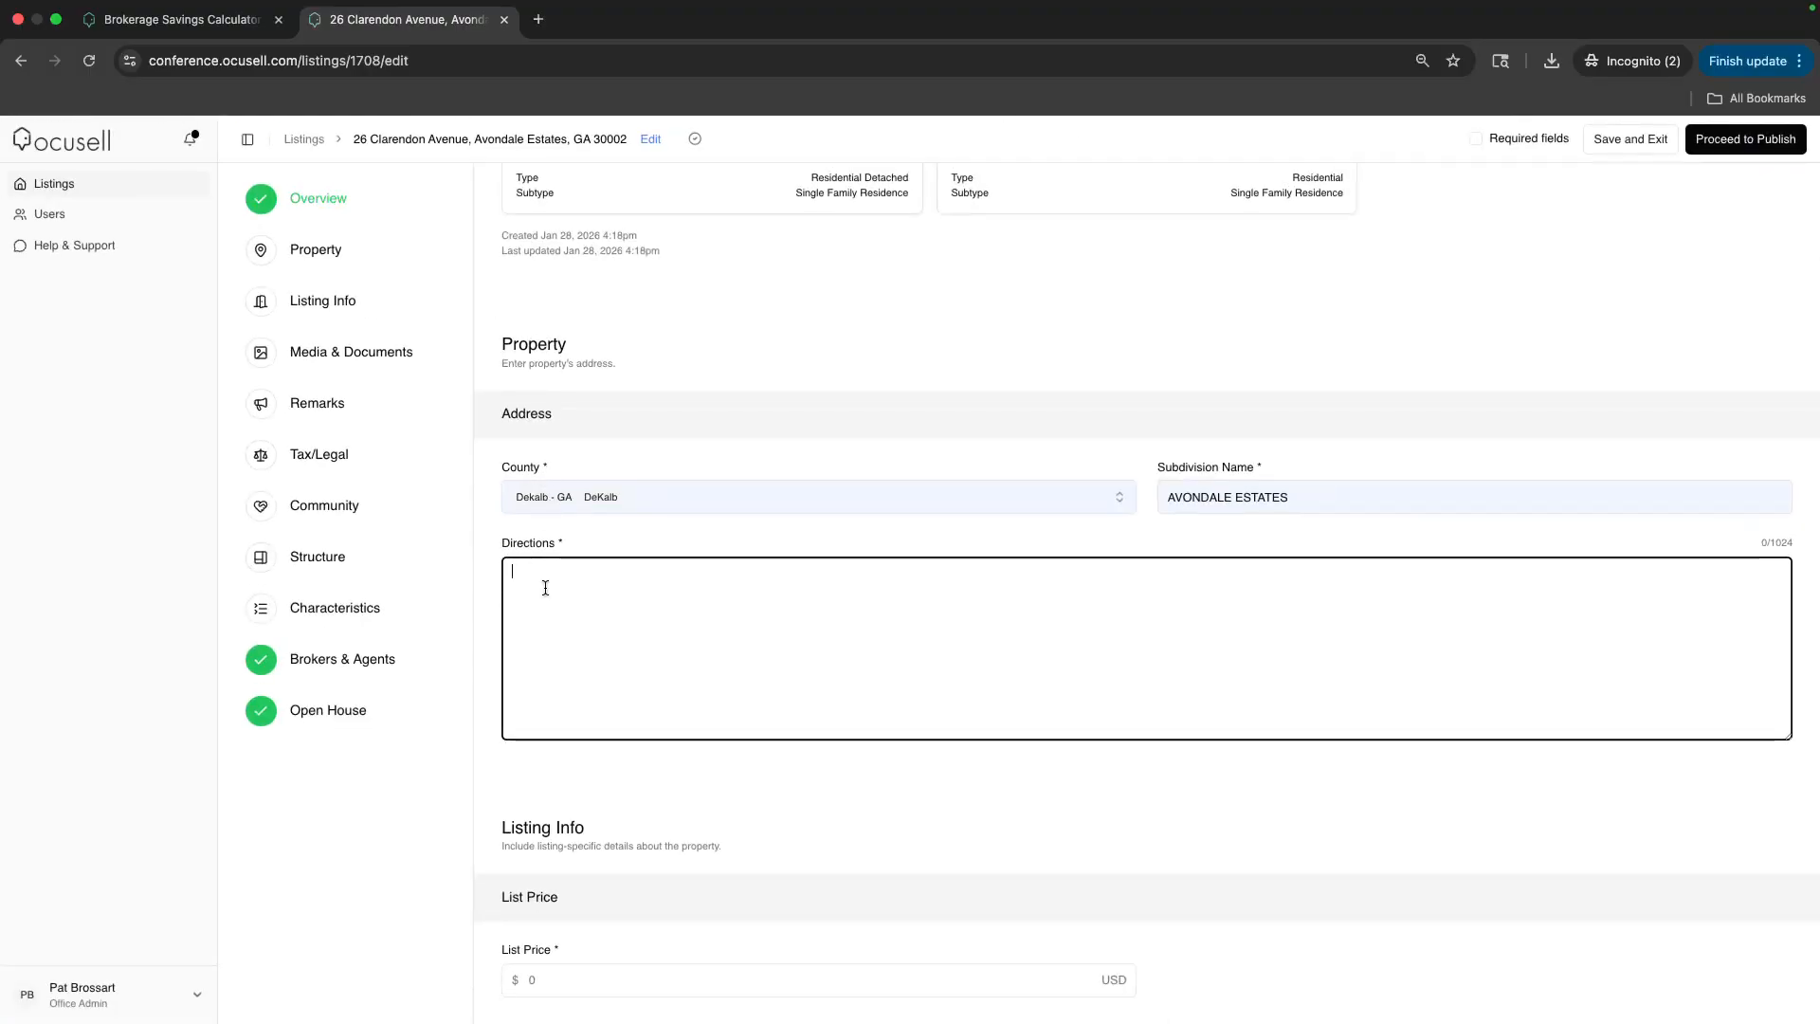
type("right left right")
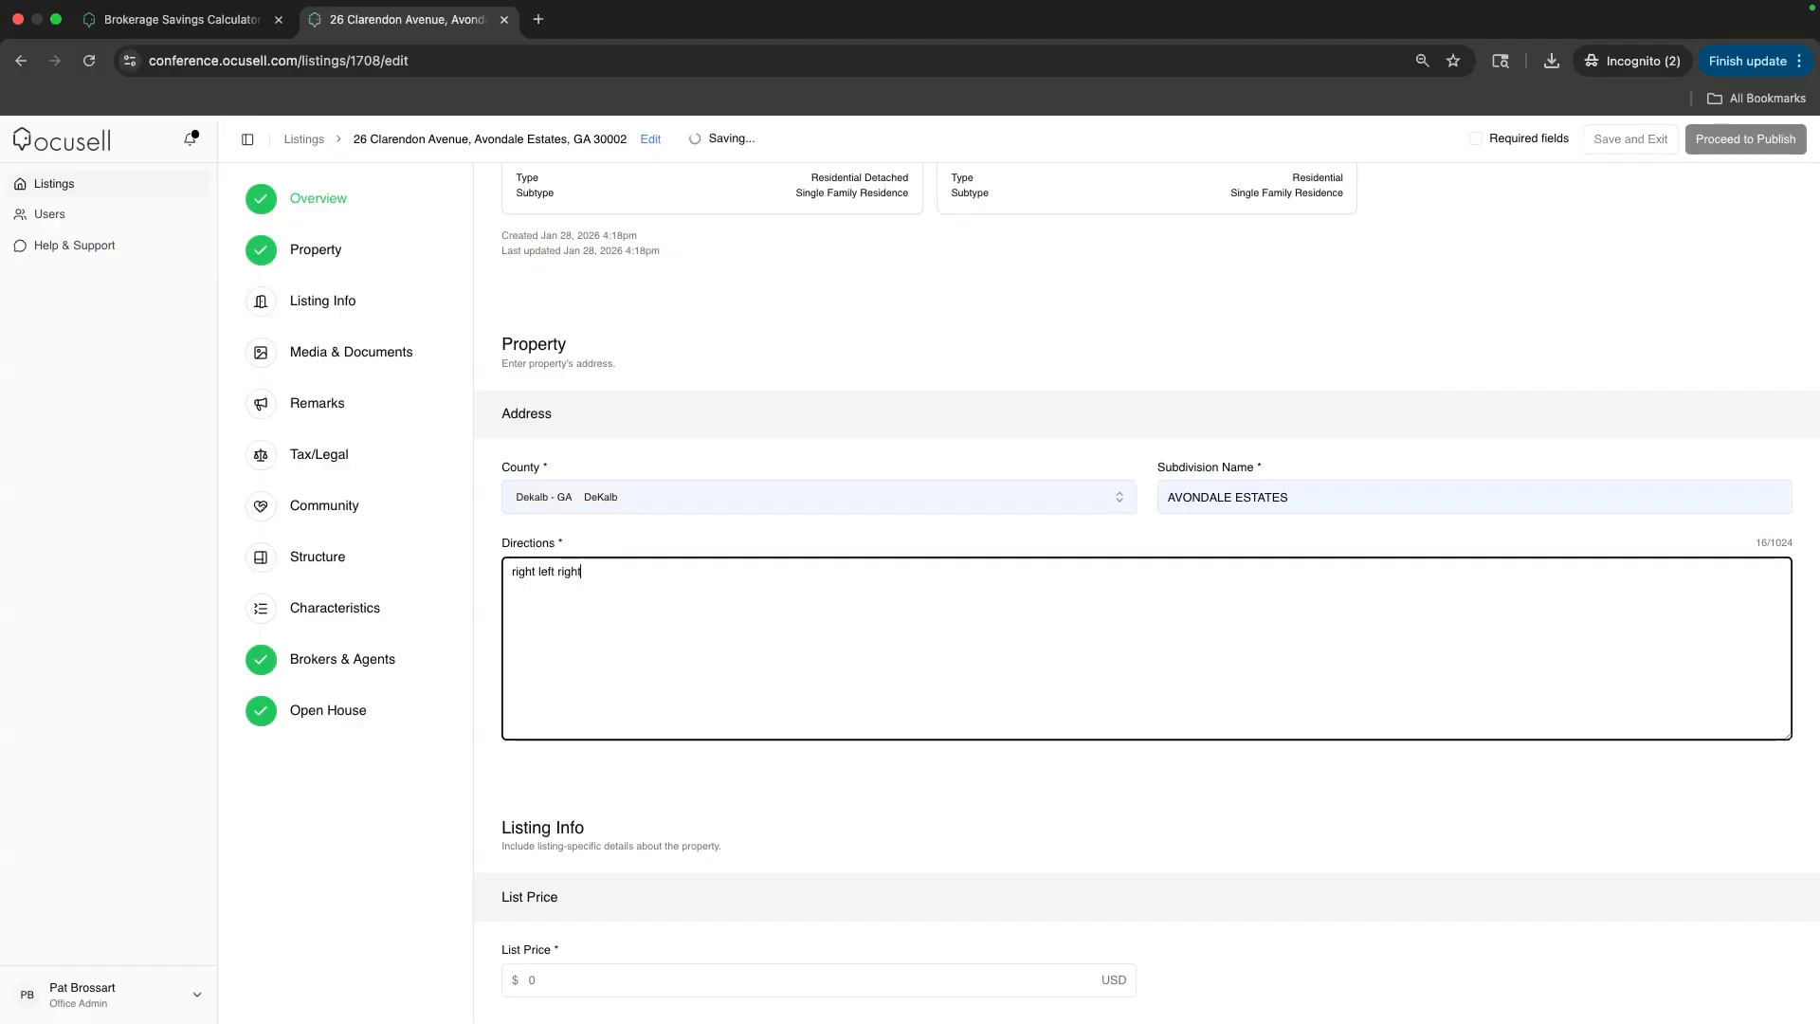
left_click(650, 537)
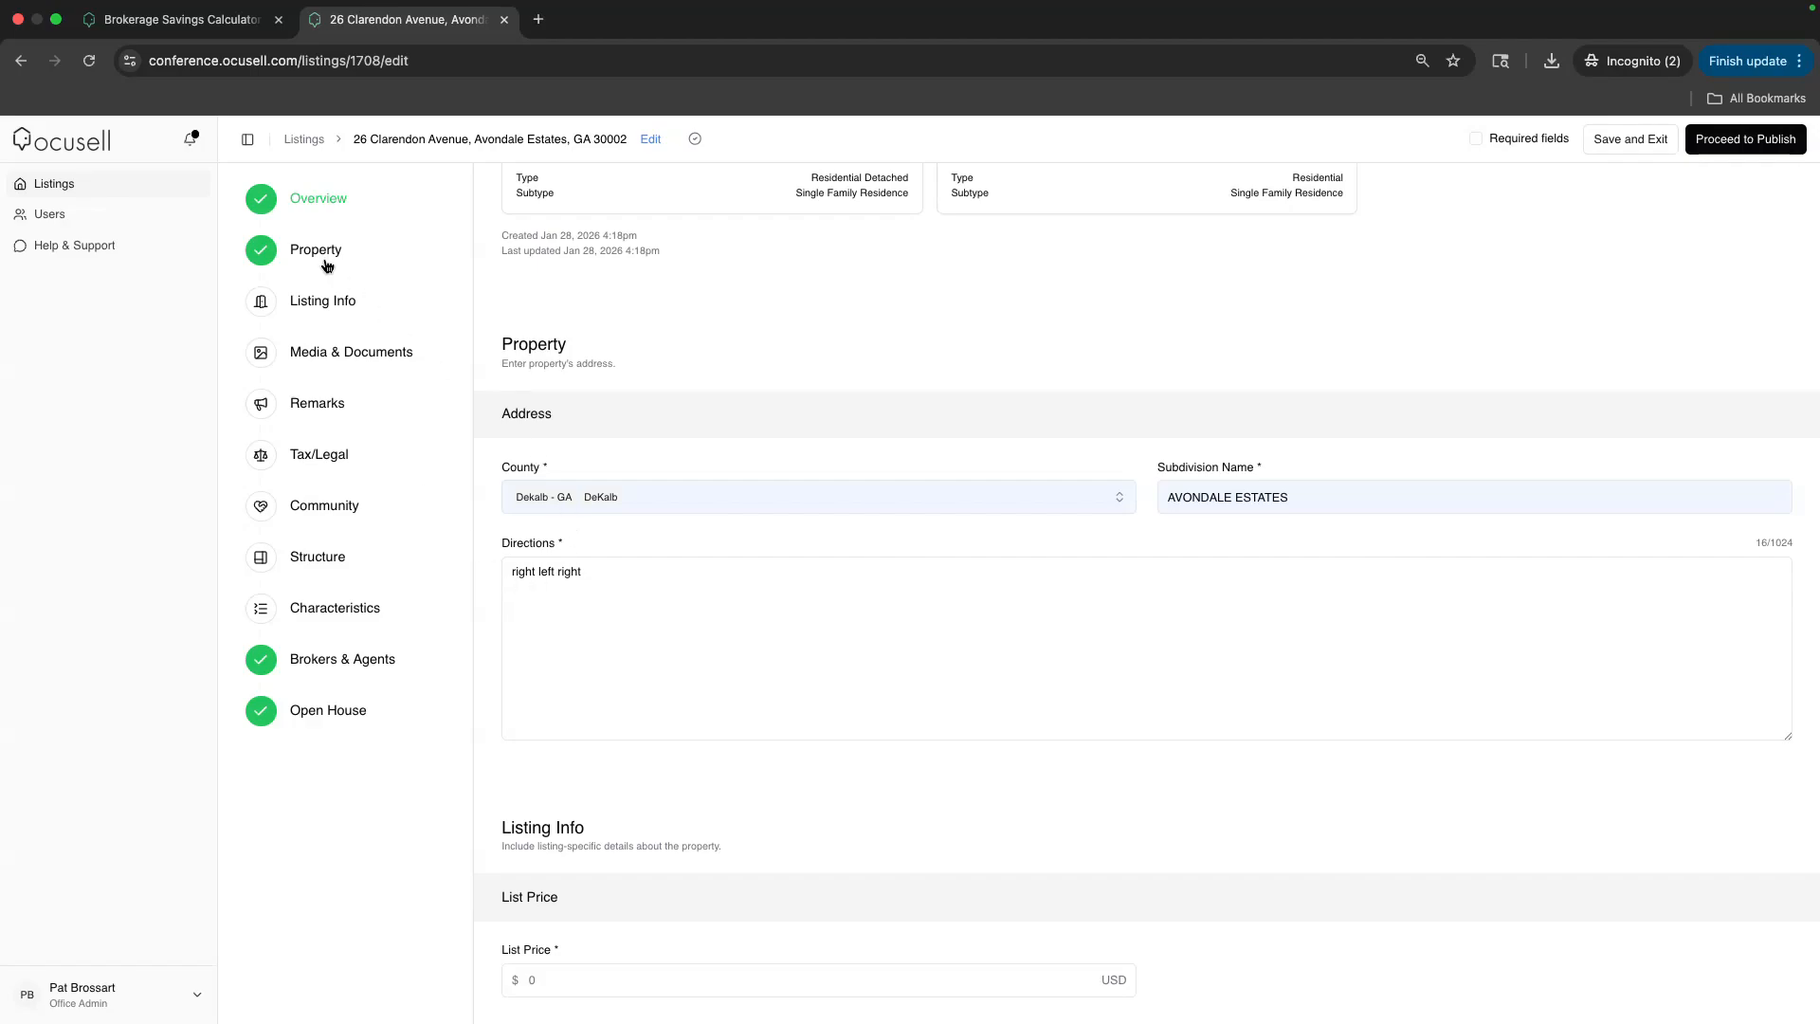
Set the list price to 500,000 USD
scroll(637, 532, "down", 5)
left_click(593, 489)
type("50")
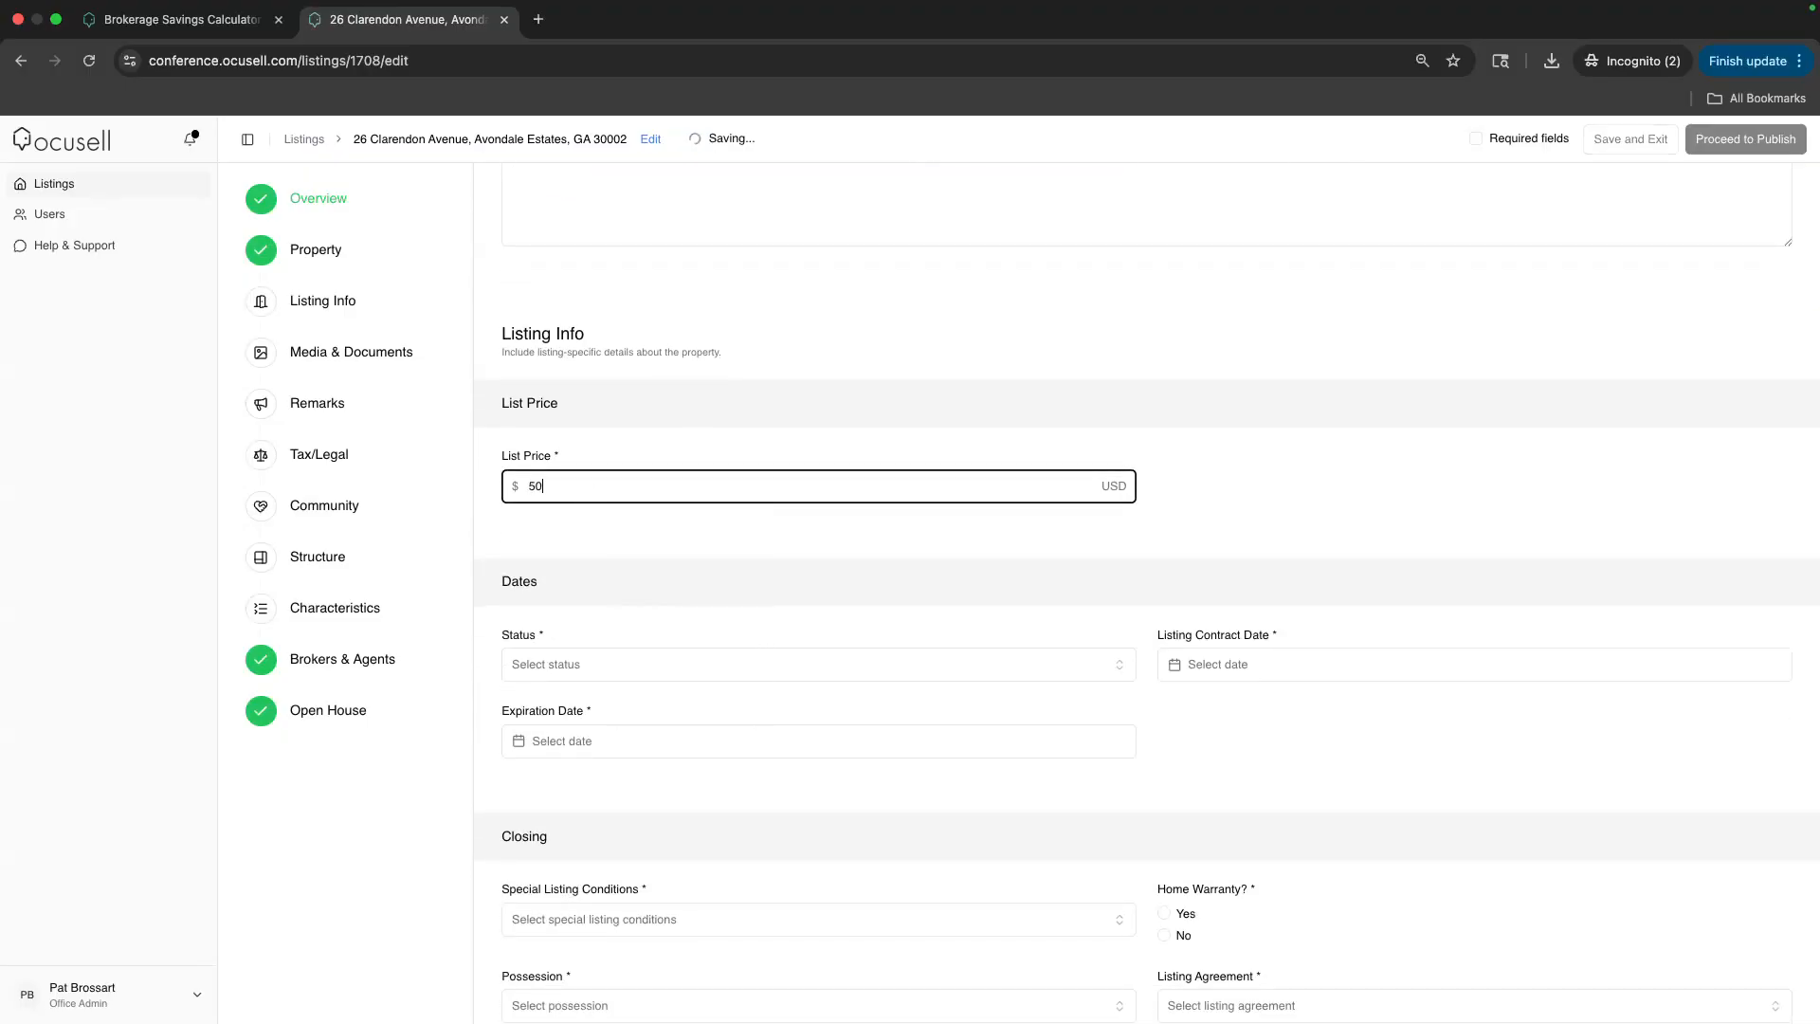
type("0,000")
left_click(587, 580)
scroll(588, 580, "down", 2)
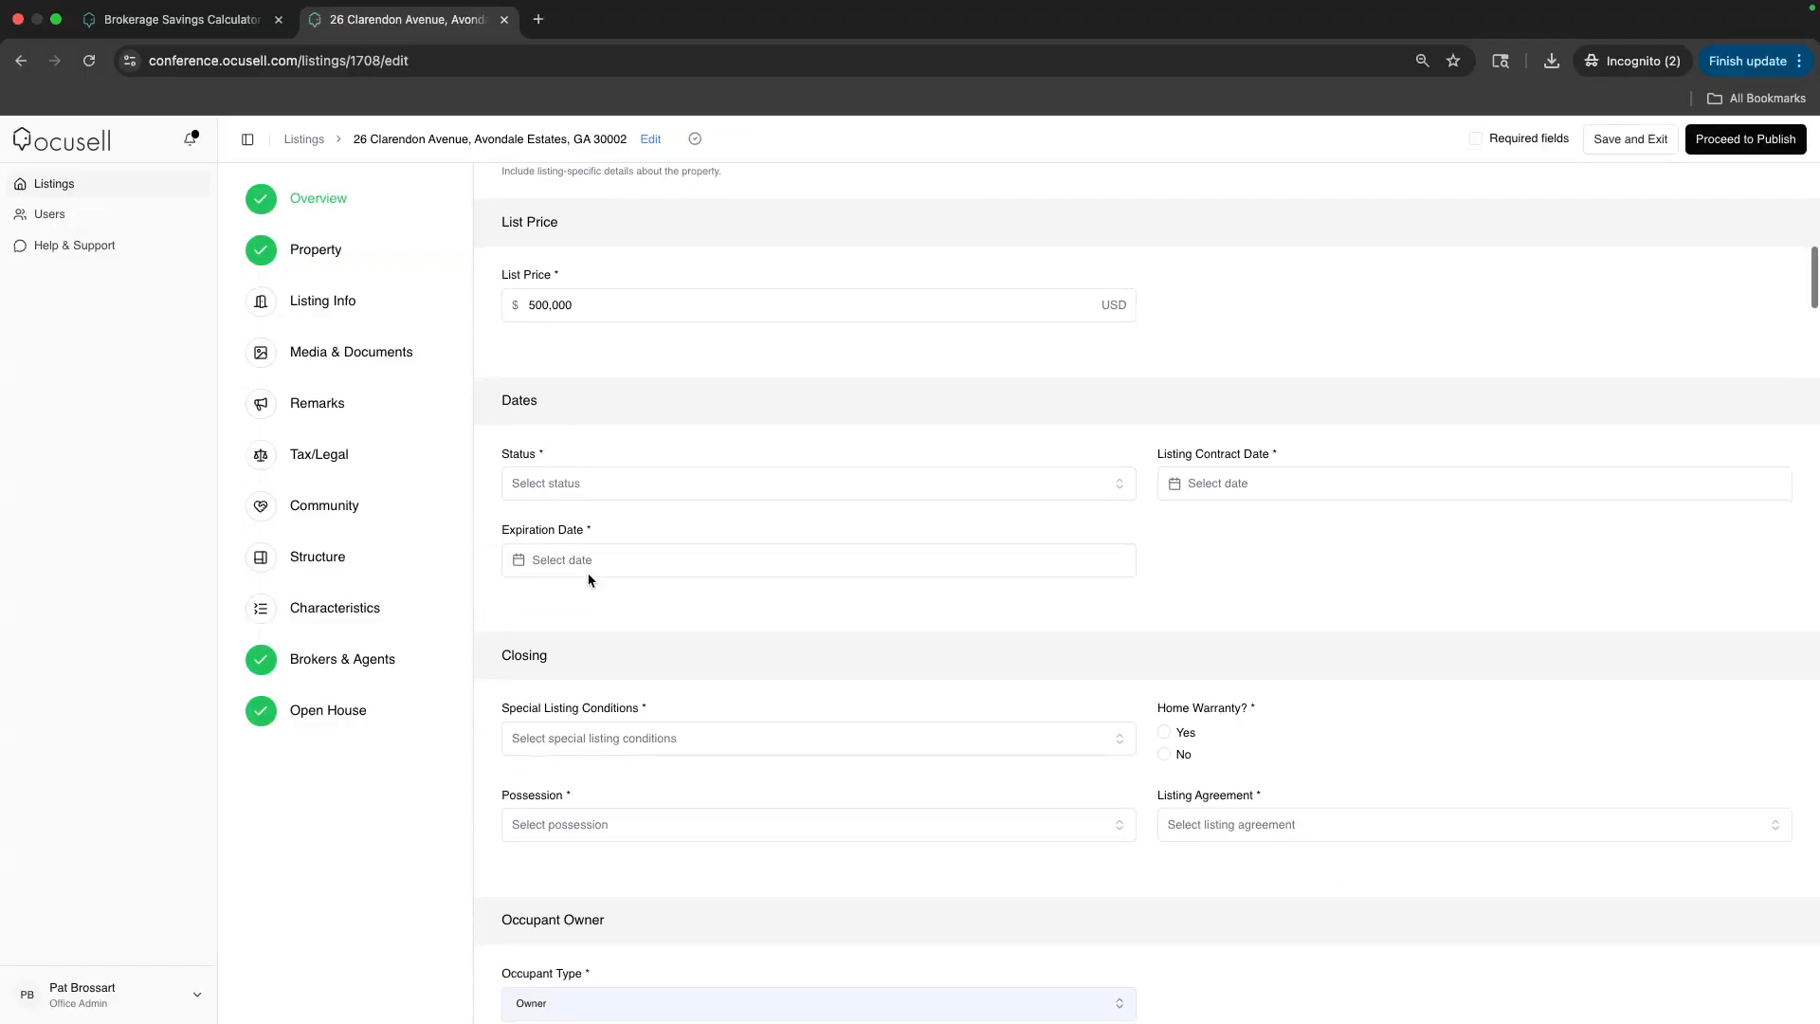
left_click(588, 488)
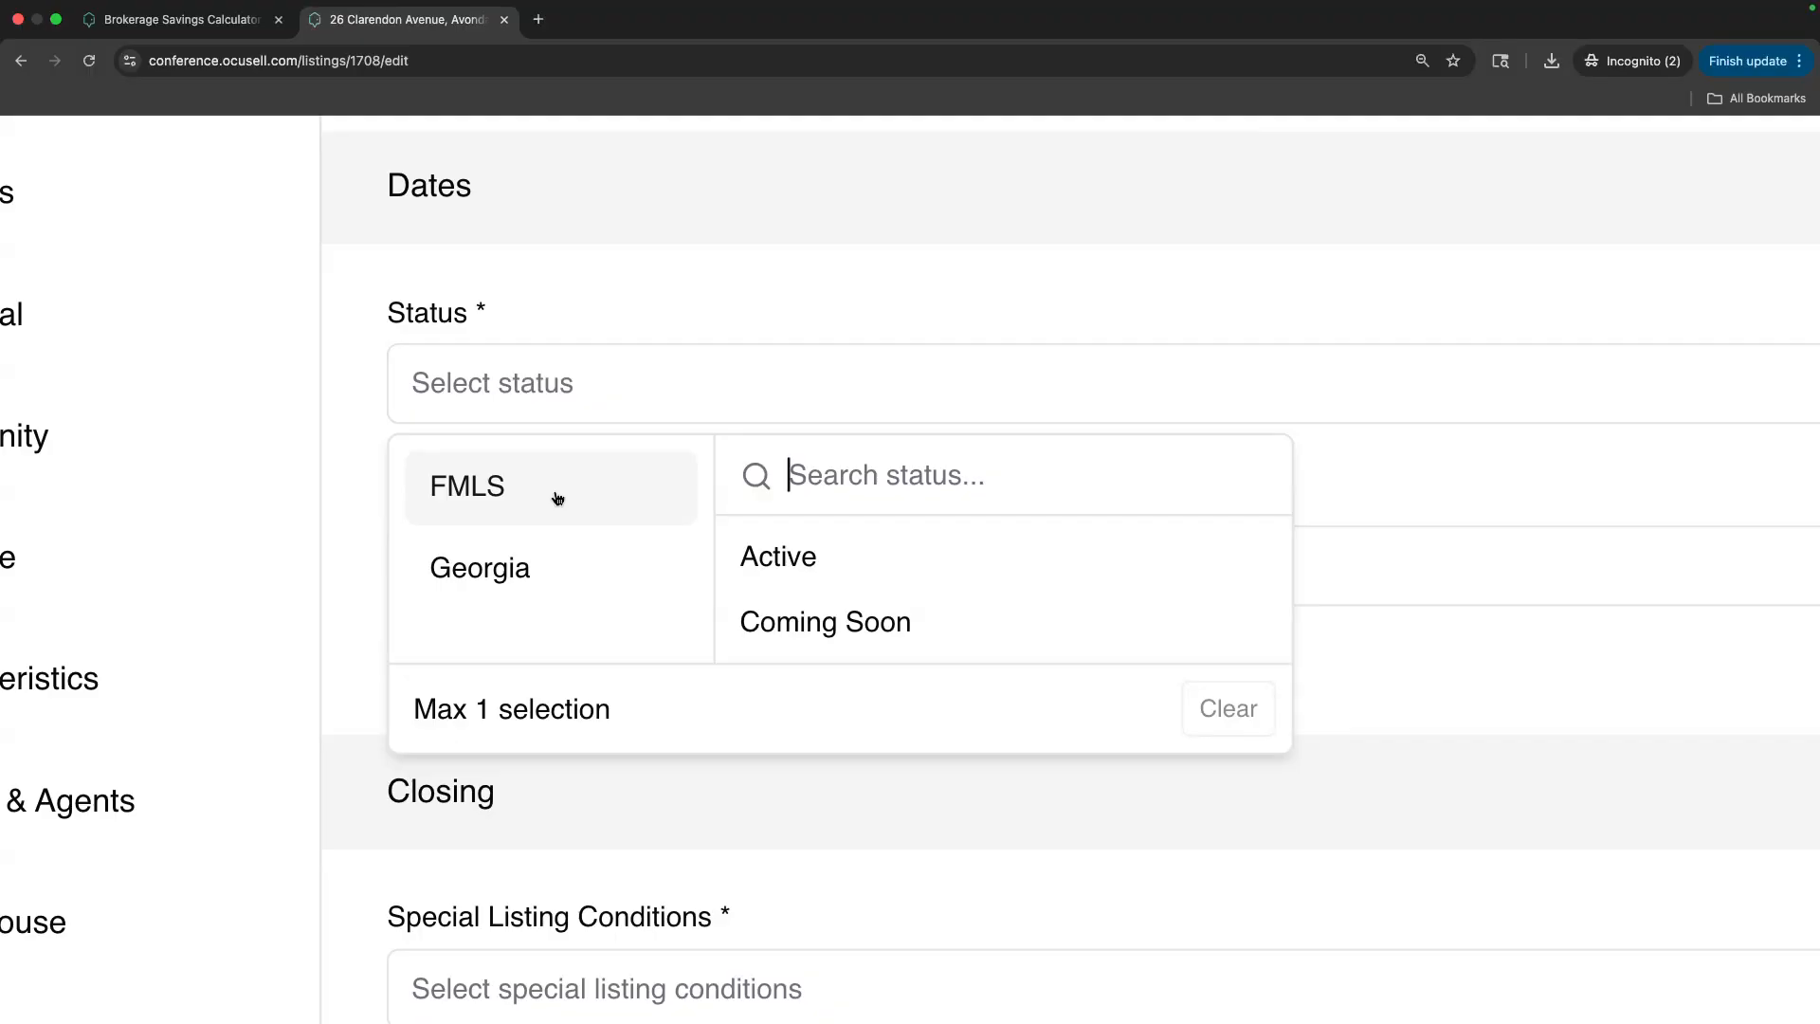
Choose Active under FMLS and New under Georgia in the listing Status
left_click(795, 630)
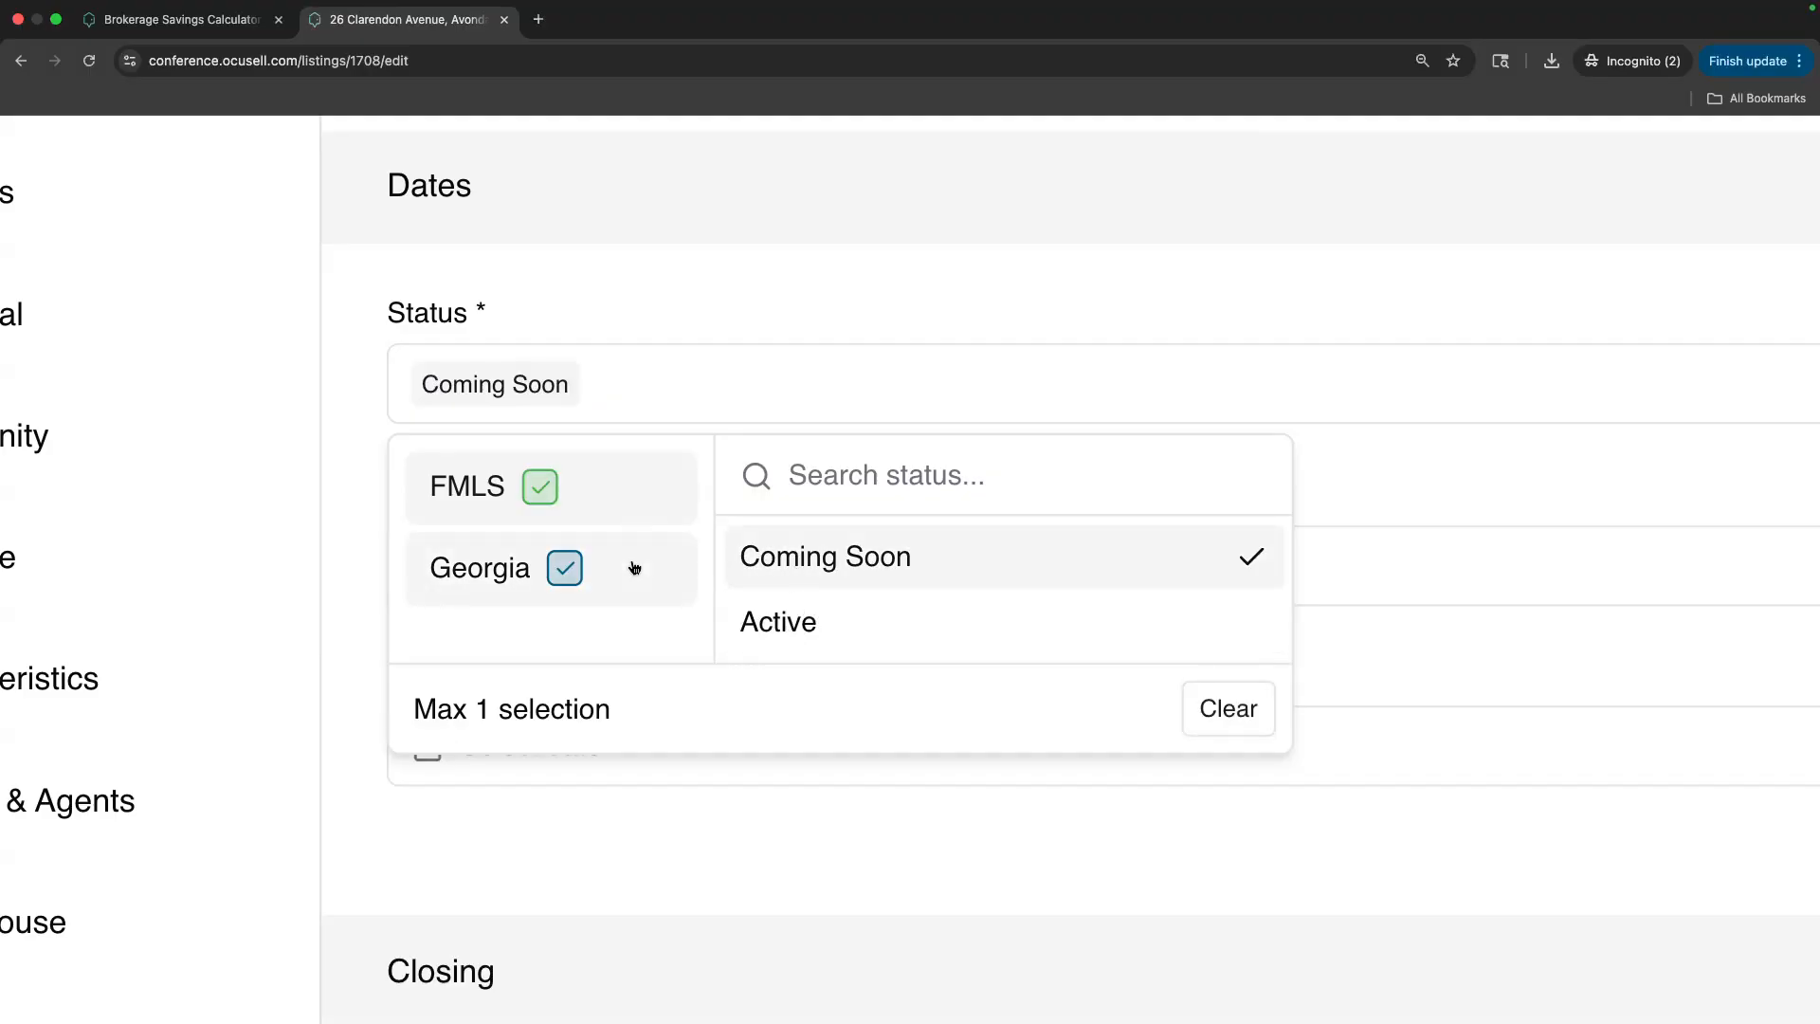
left_click(794, 563)
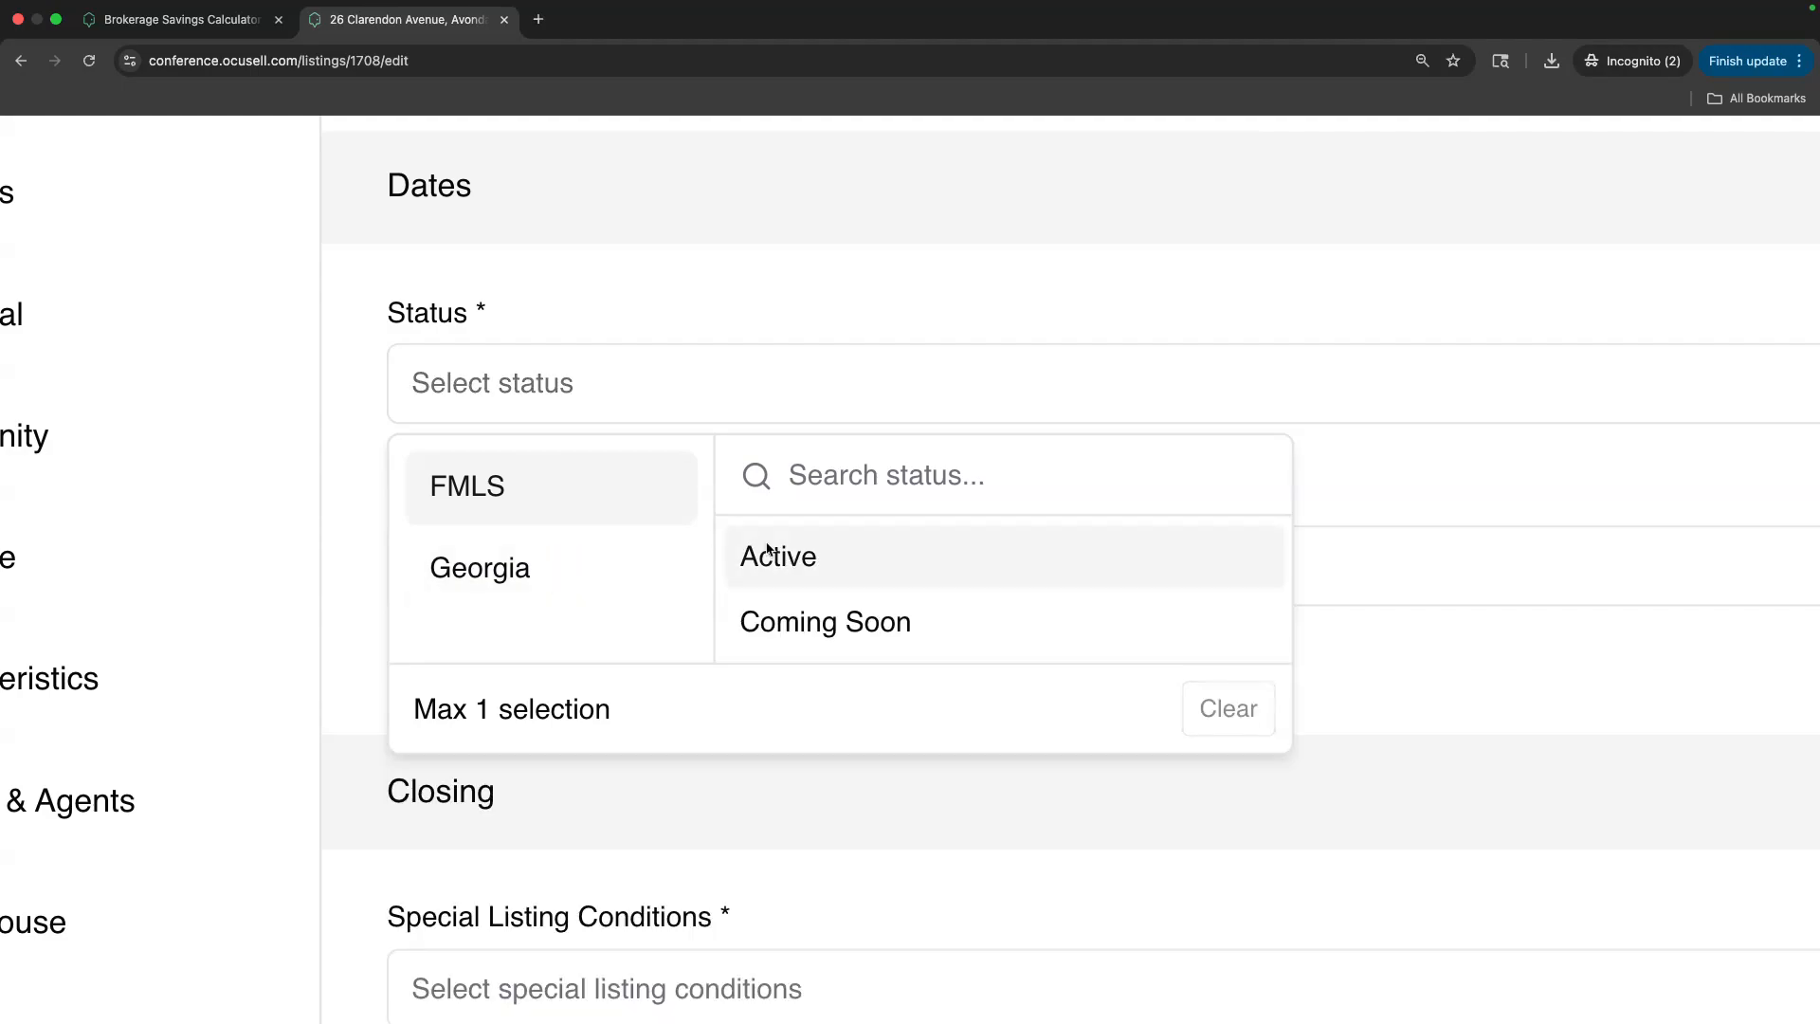
left_click(786, 561)
left_click(589, 572)
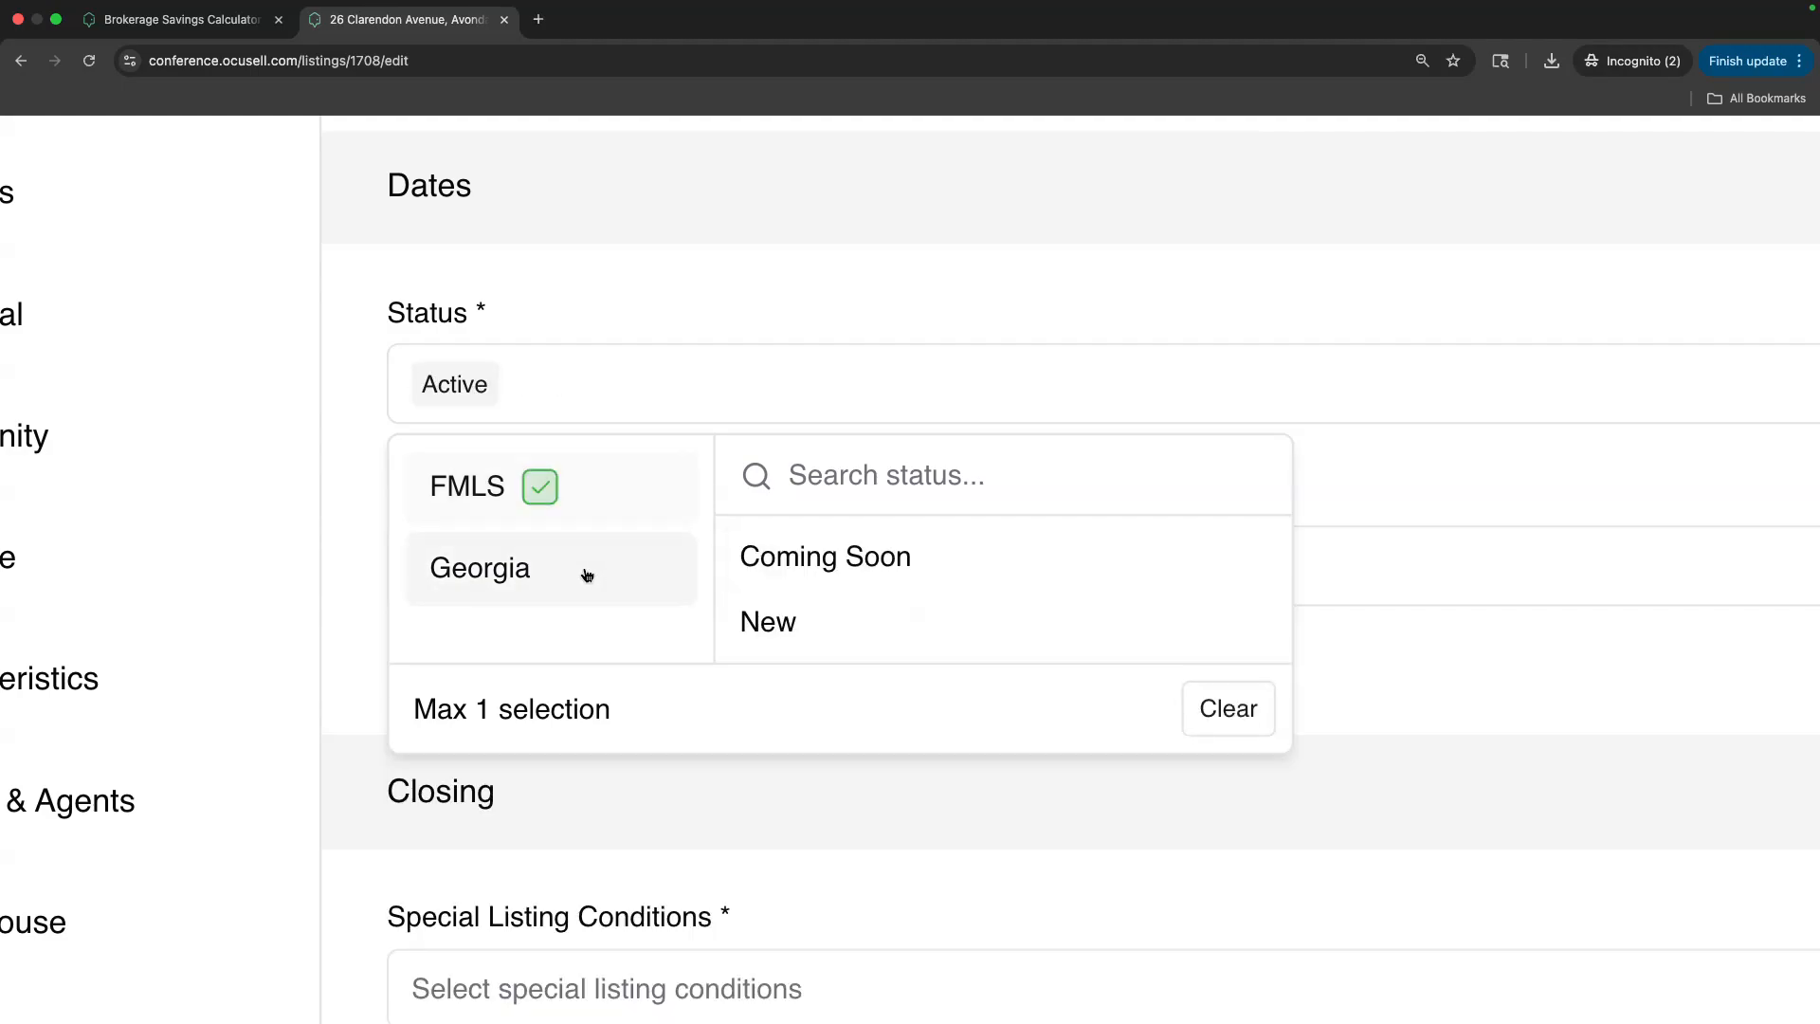
left_click(799, 623)
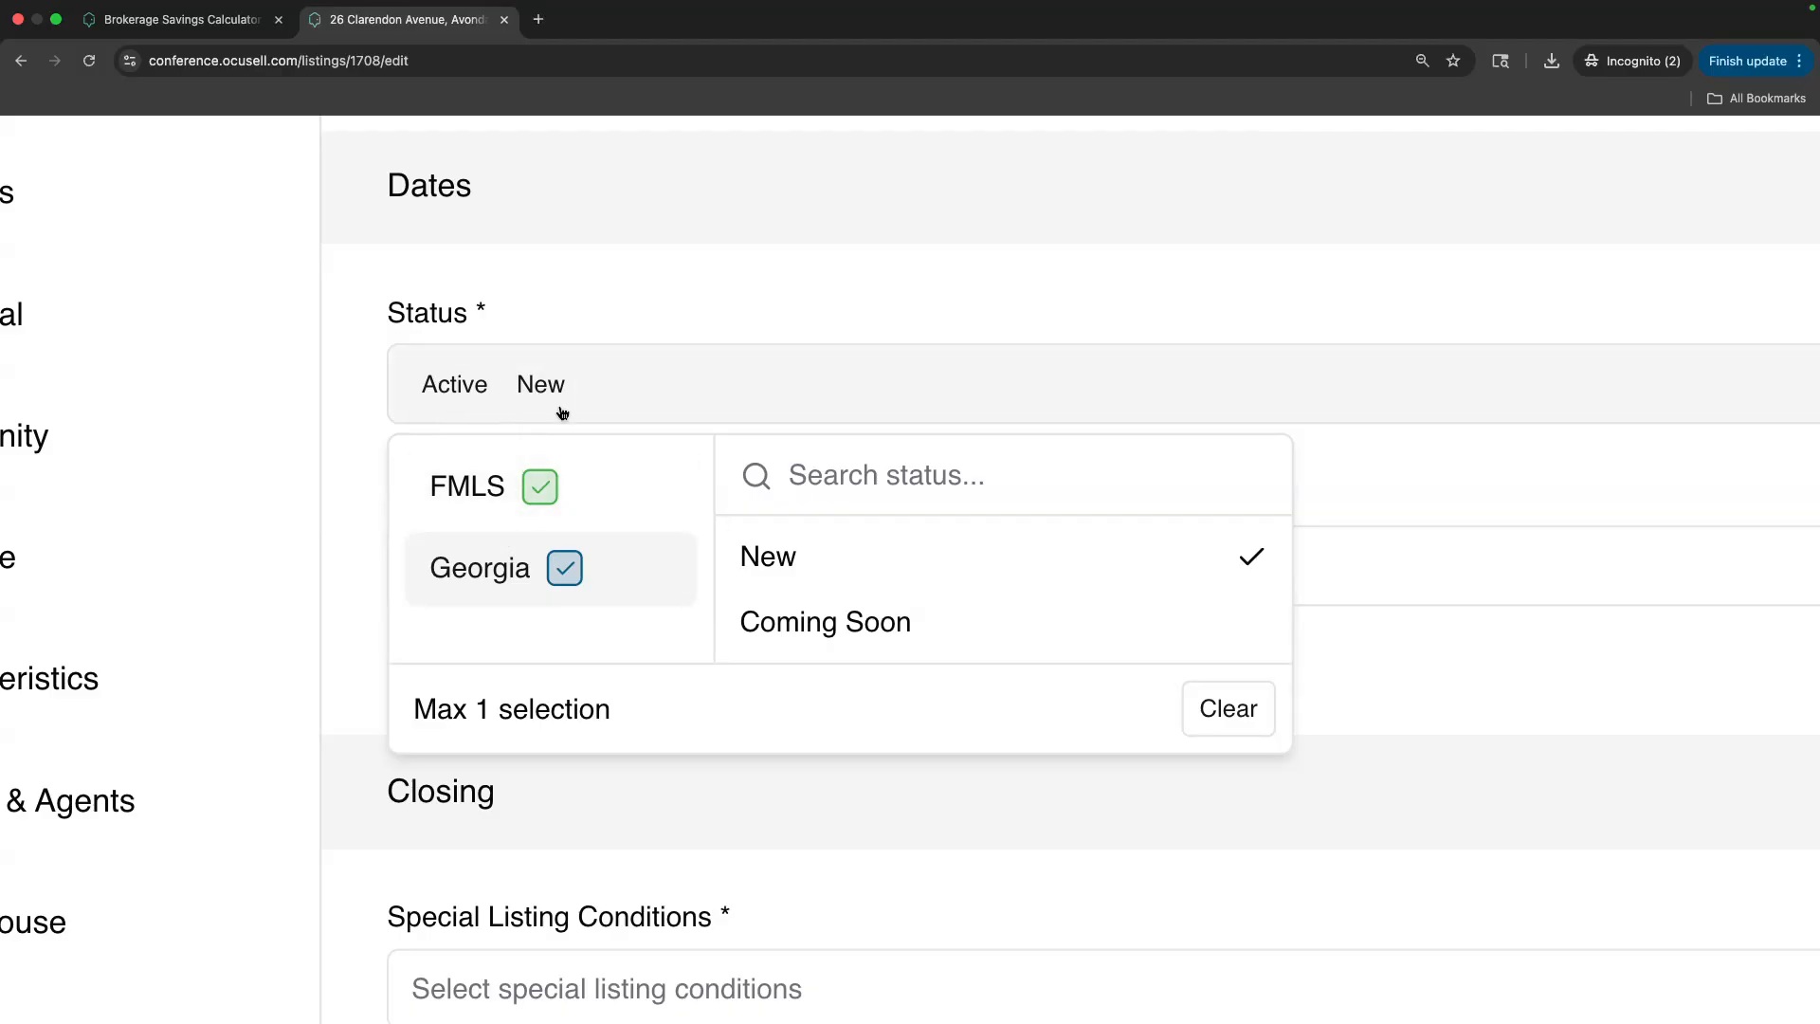
left_click(601, 289)
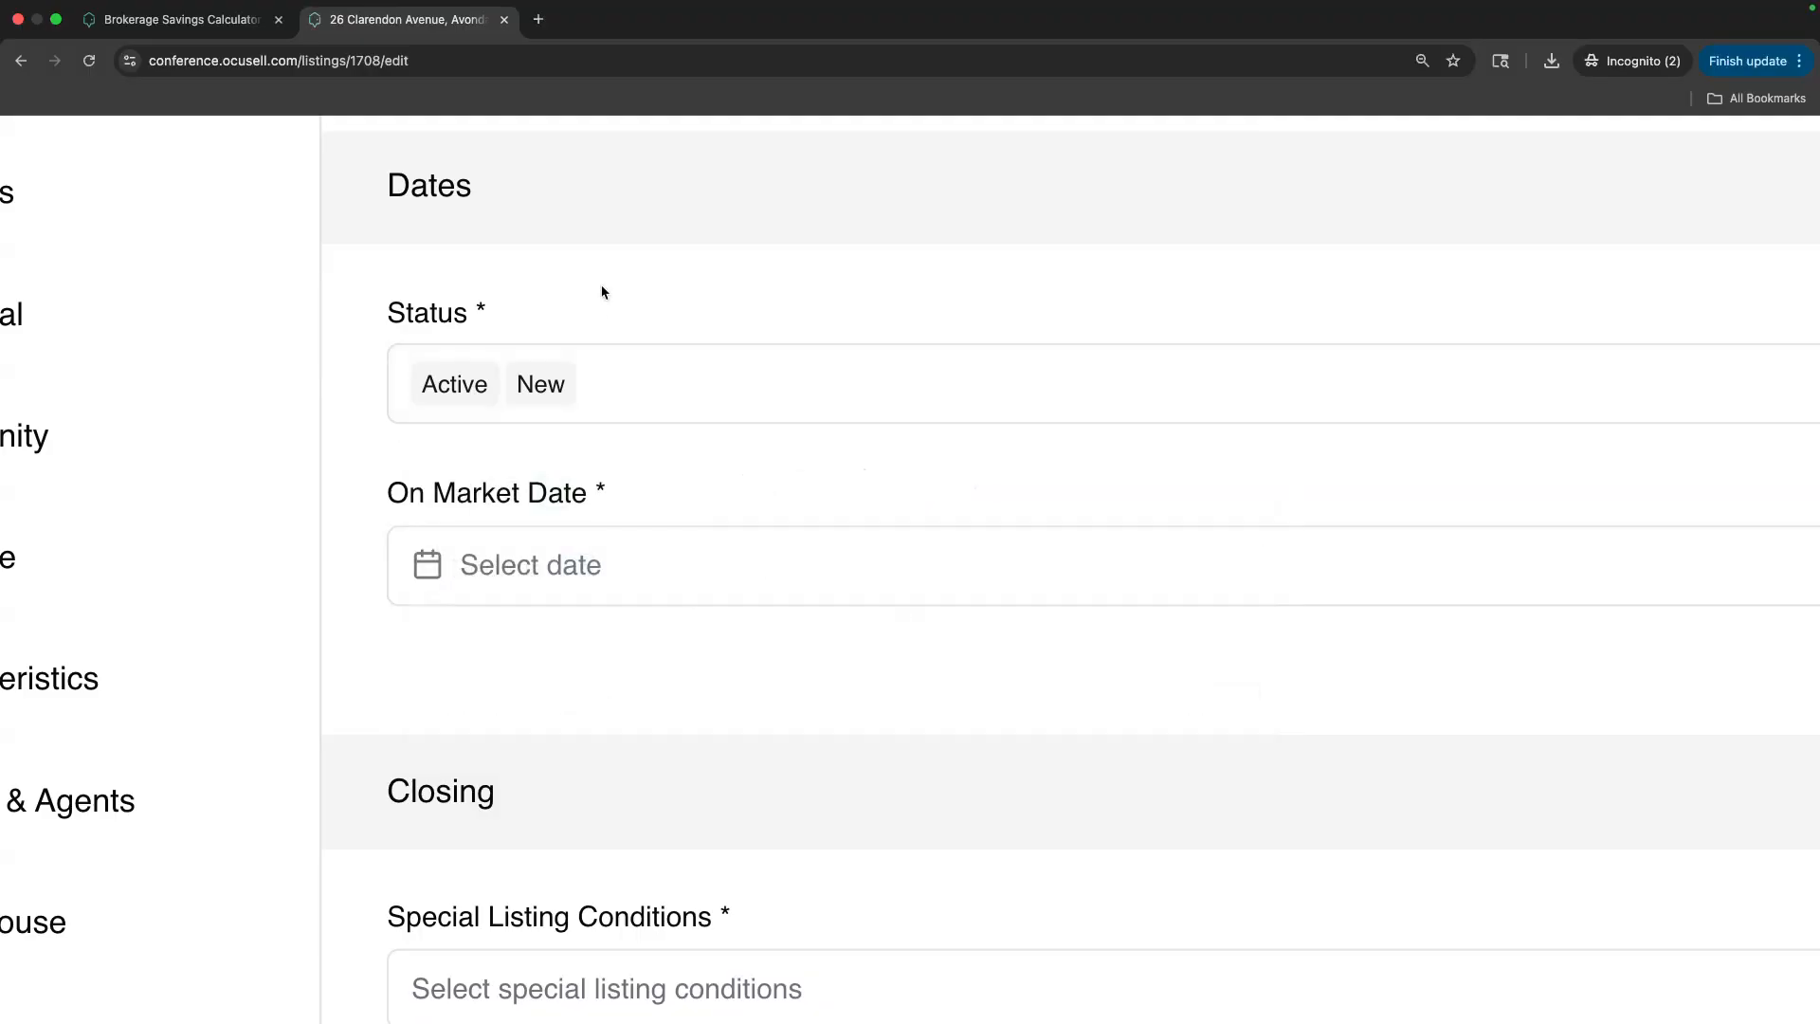
Set the listing contract date and on-market date to January 28, 2026
left_click(1216, 480)
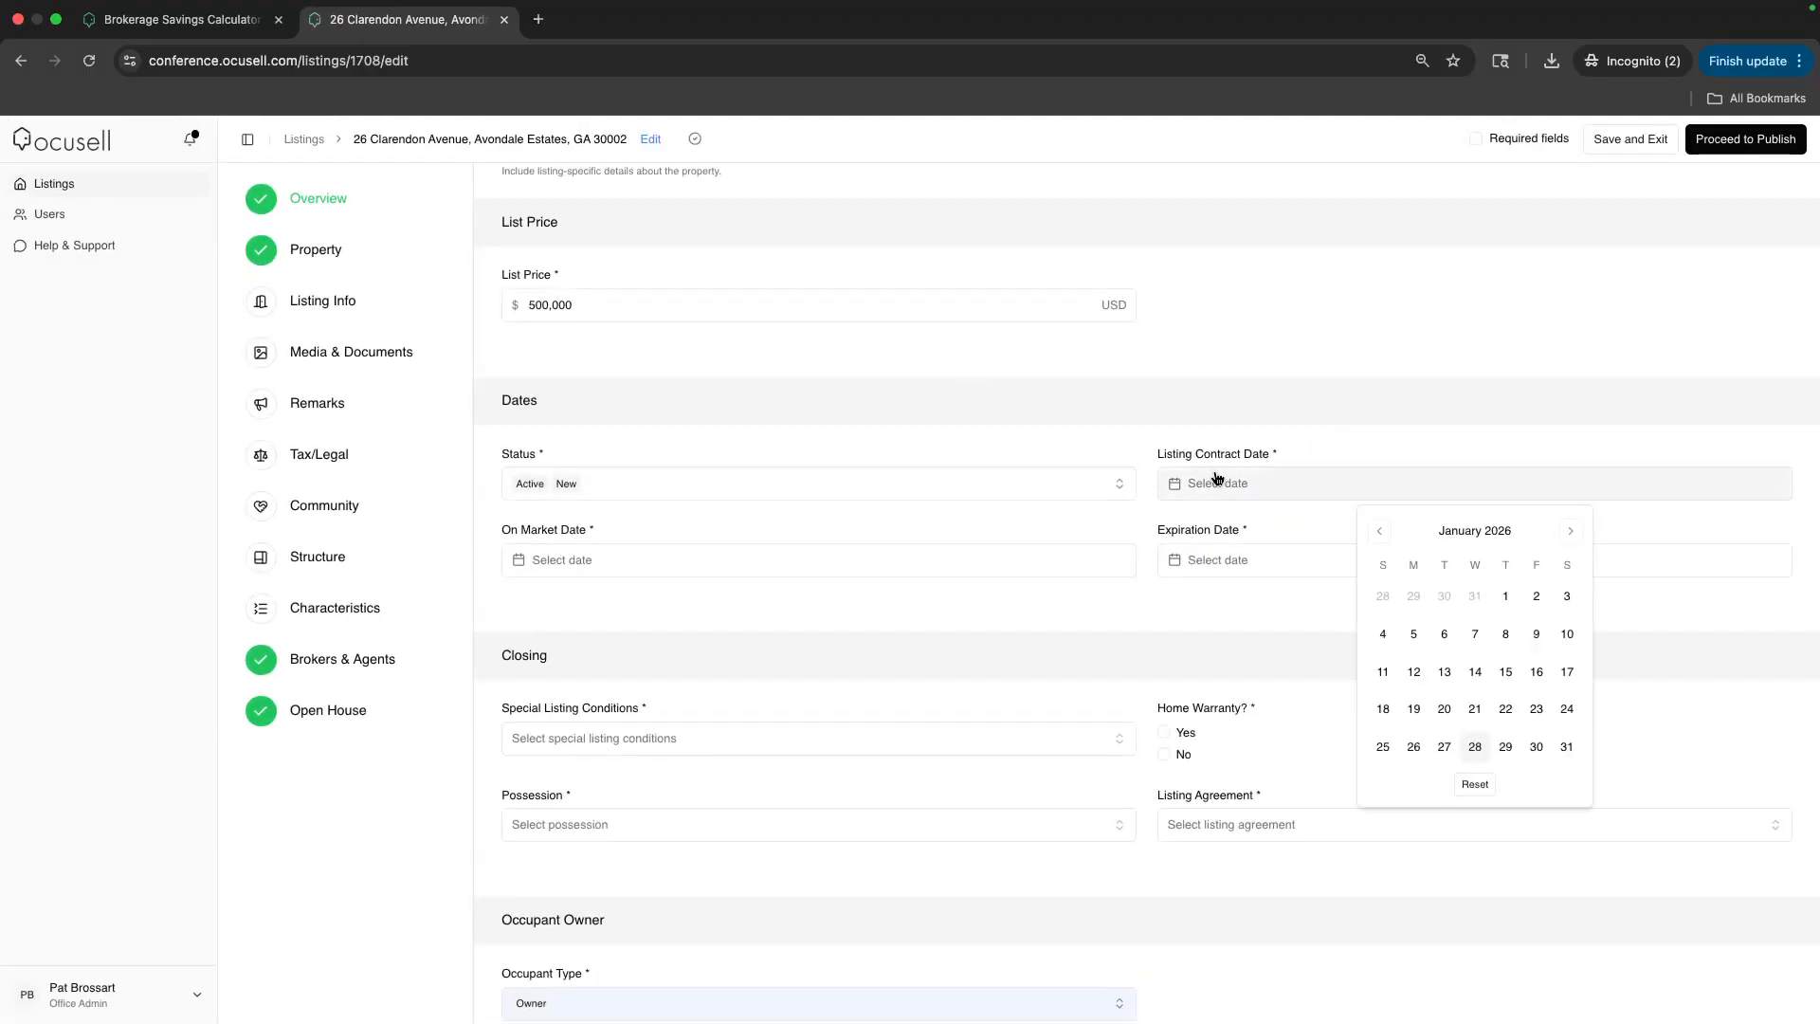
left_click(1477, 747)
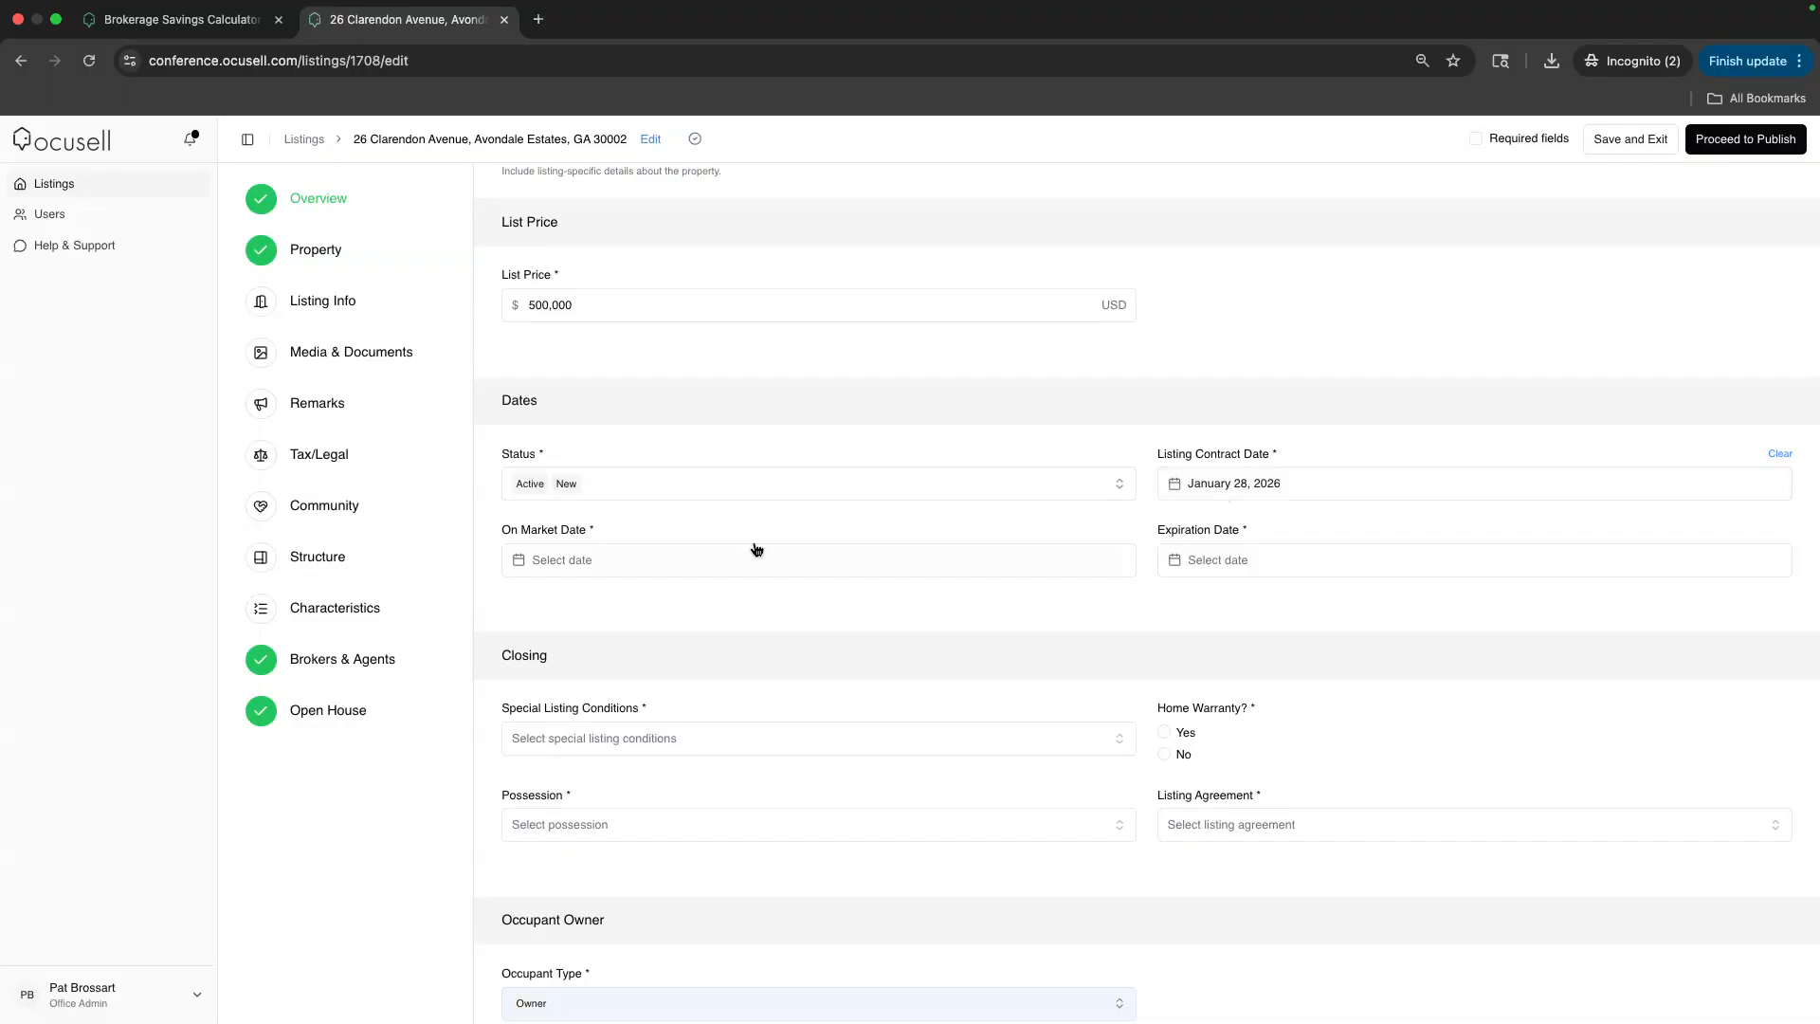
left_click(708, 561)
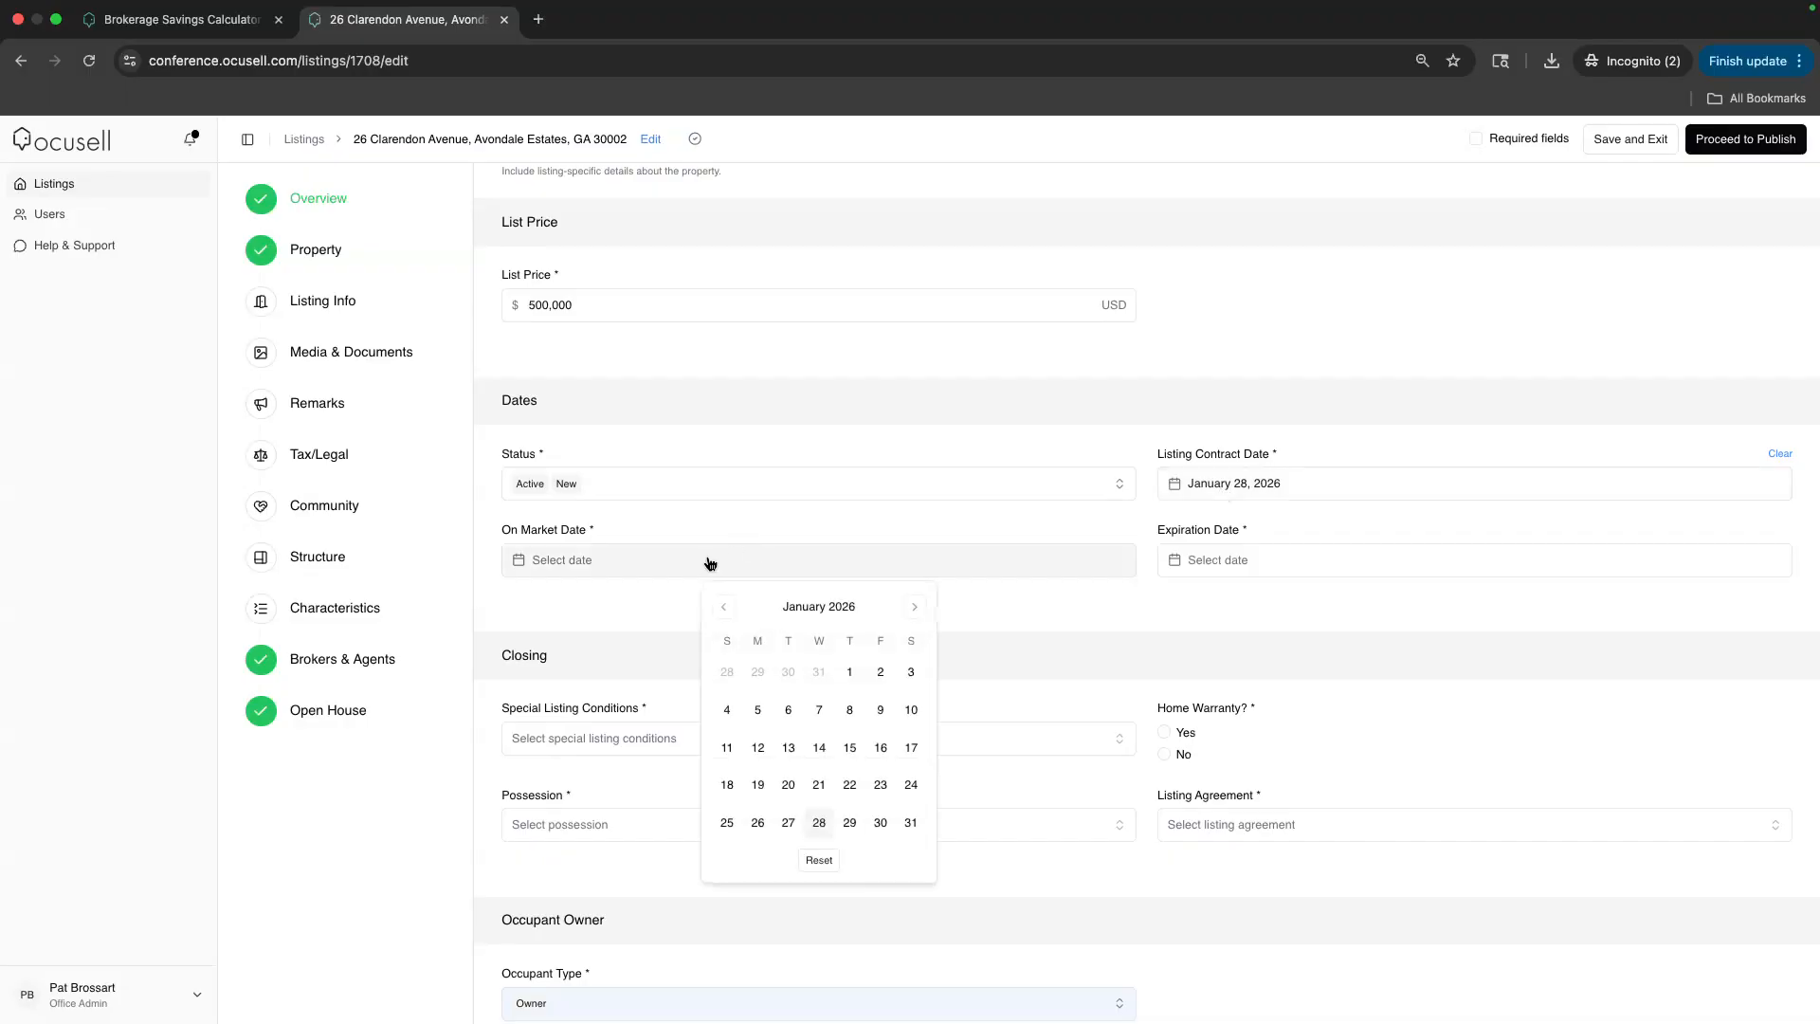
left_click(819, 822)
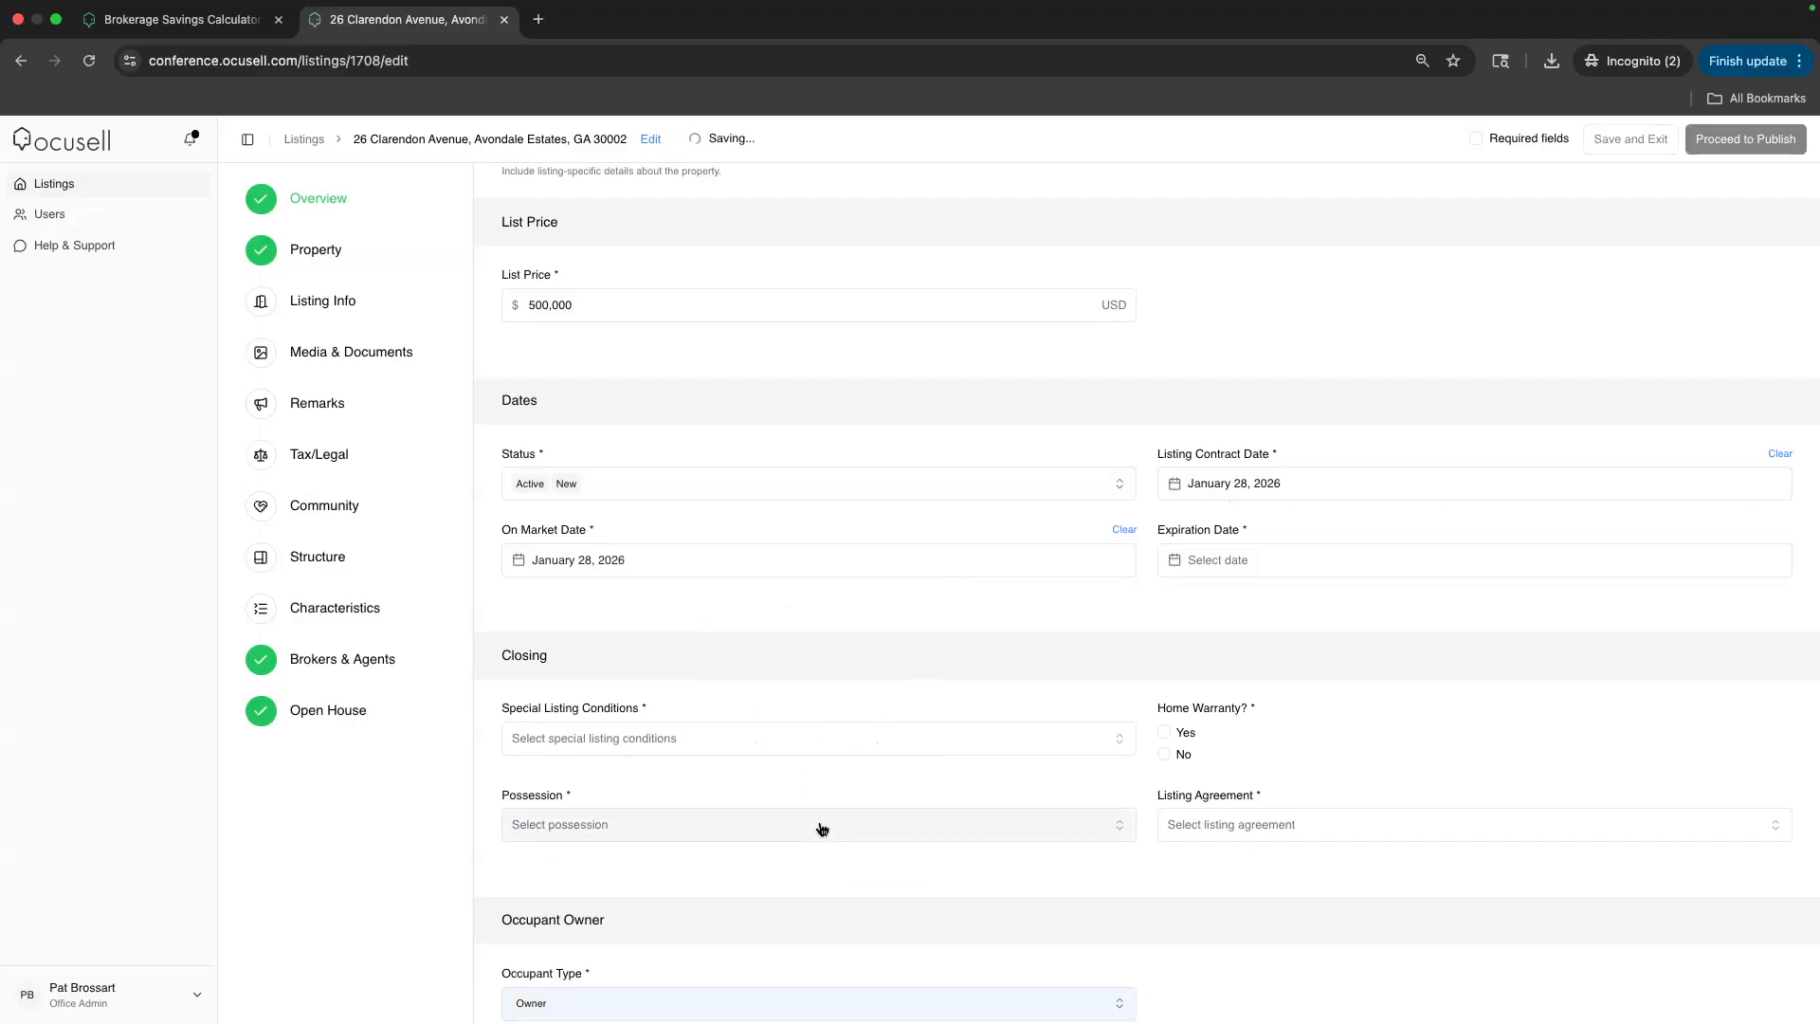
Set the expiration date to May 8, 2026
left_click(1231, 561)
left_click(1572, 607)
left_click(1571, 607)
left_click(1572, 607)
left_click(1572, 607)
left_click(1535, 711)
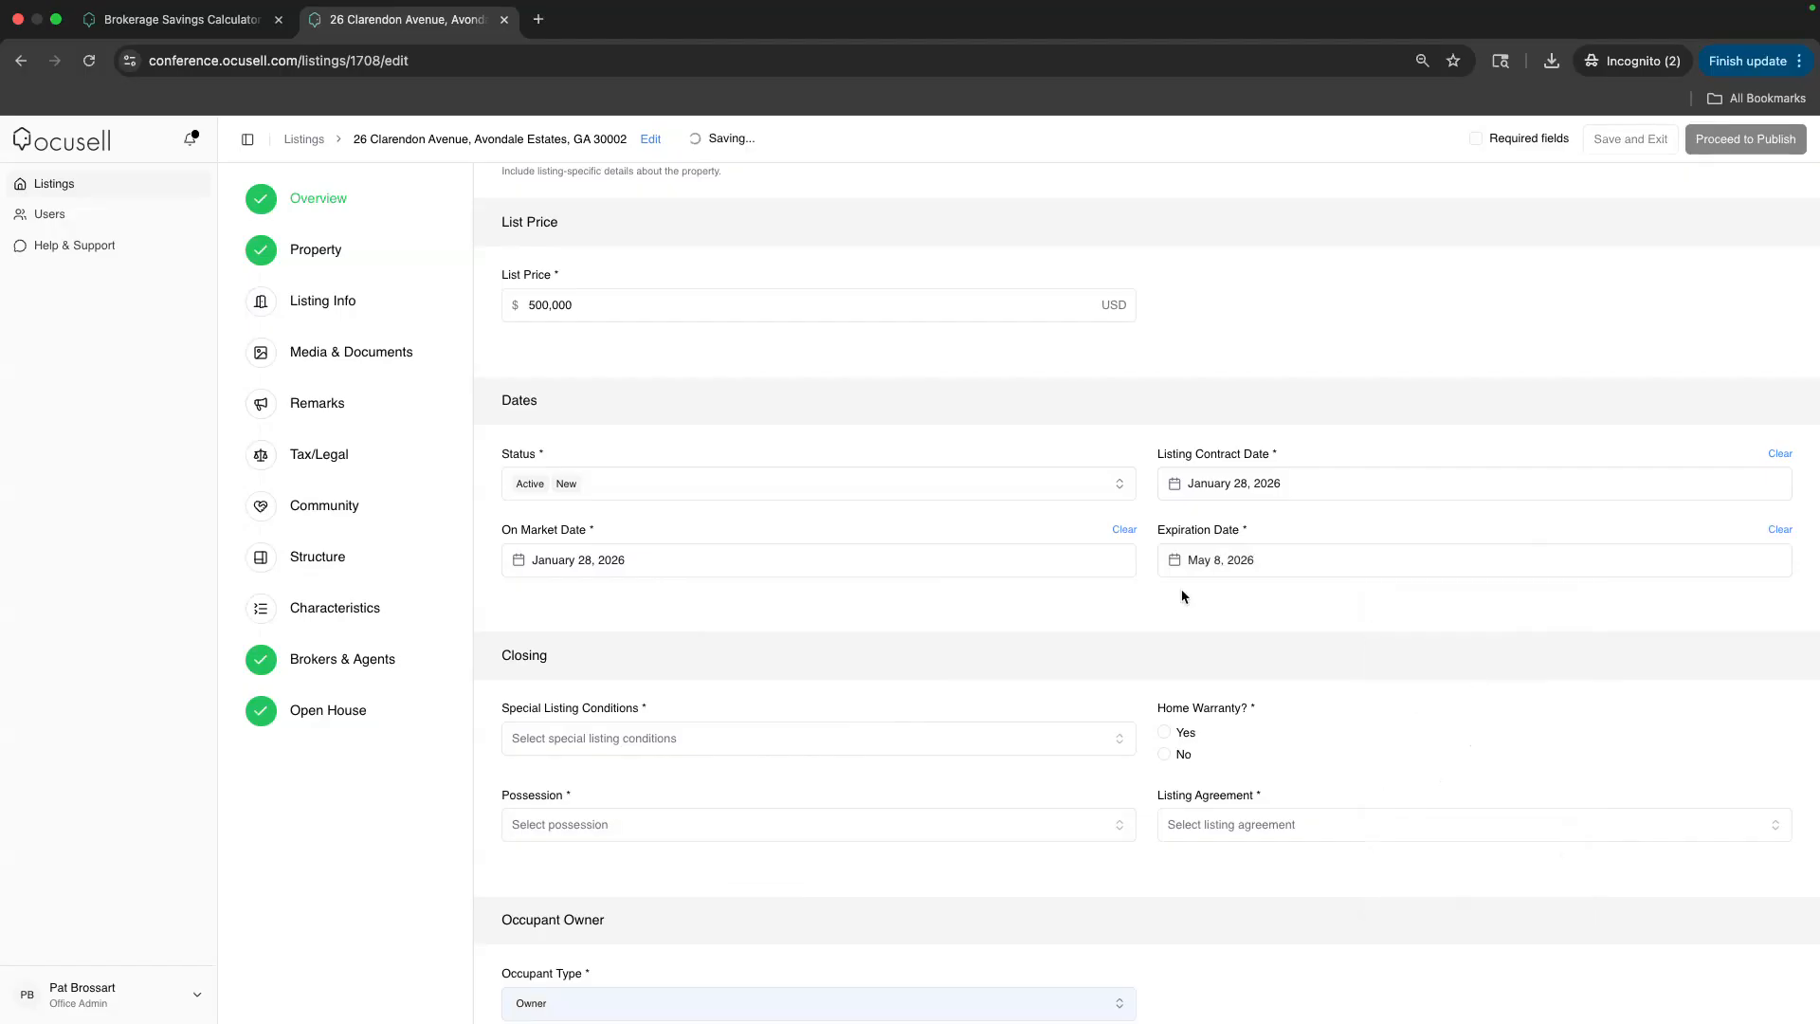
Choose Standard special listing conditions and answer No for home warranty
scroll(702, 581, "down", 2)
left_click(657, 525)
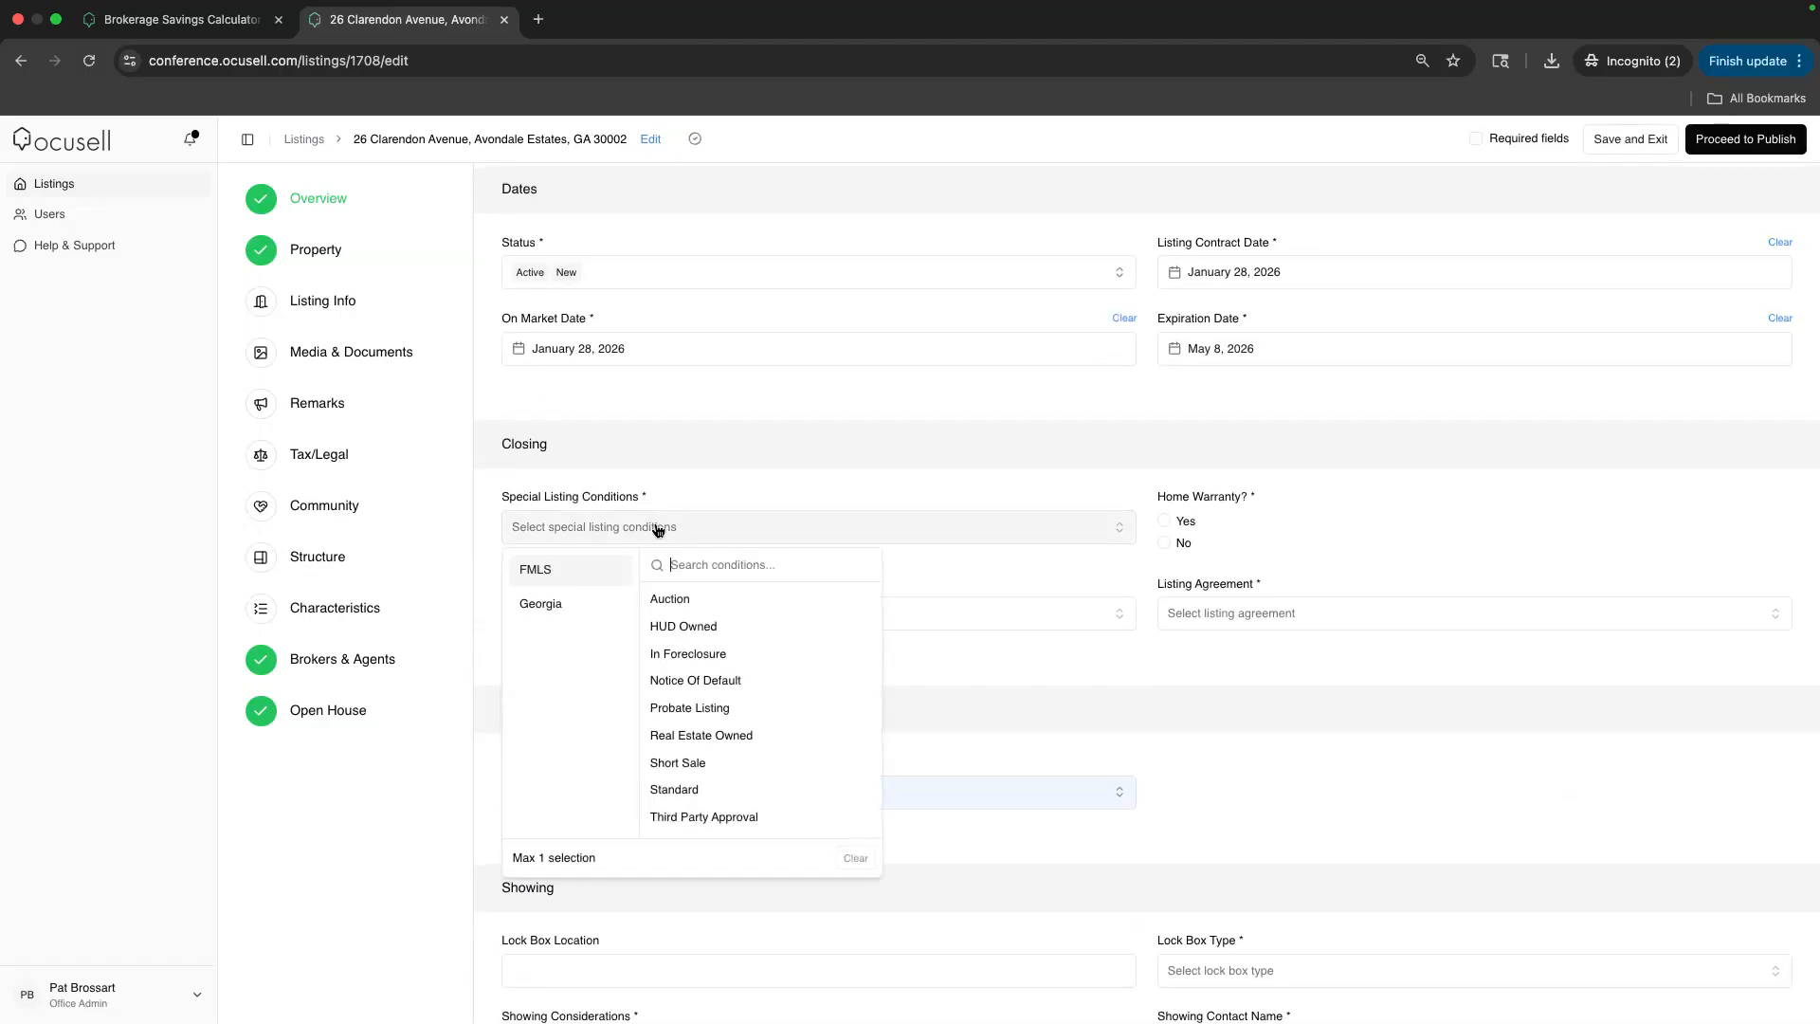
left_click(671, 788)
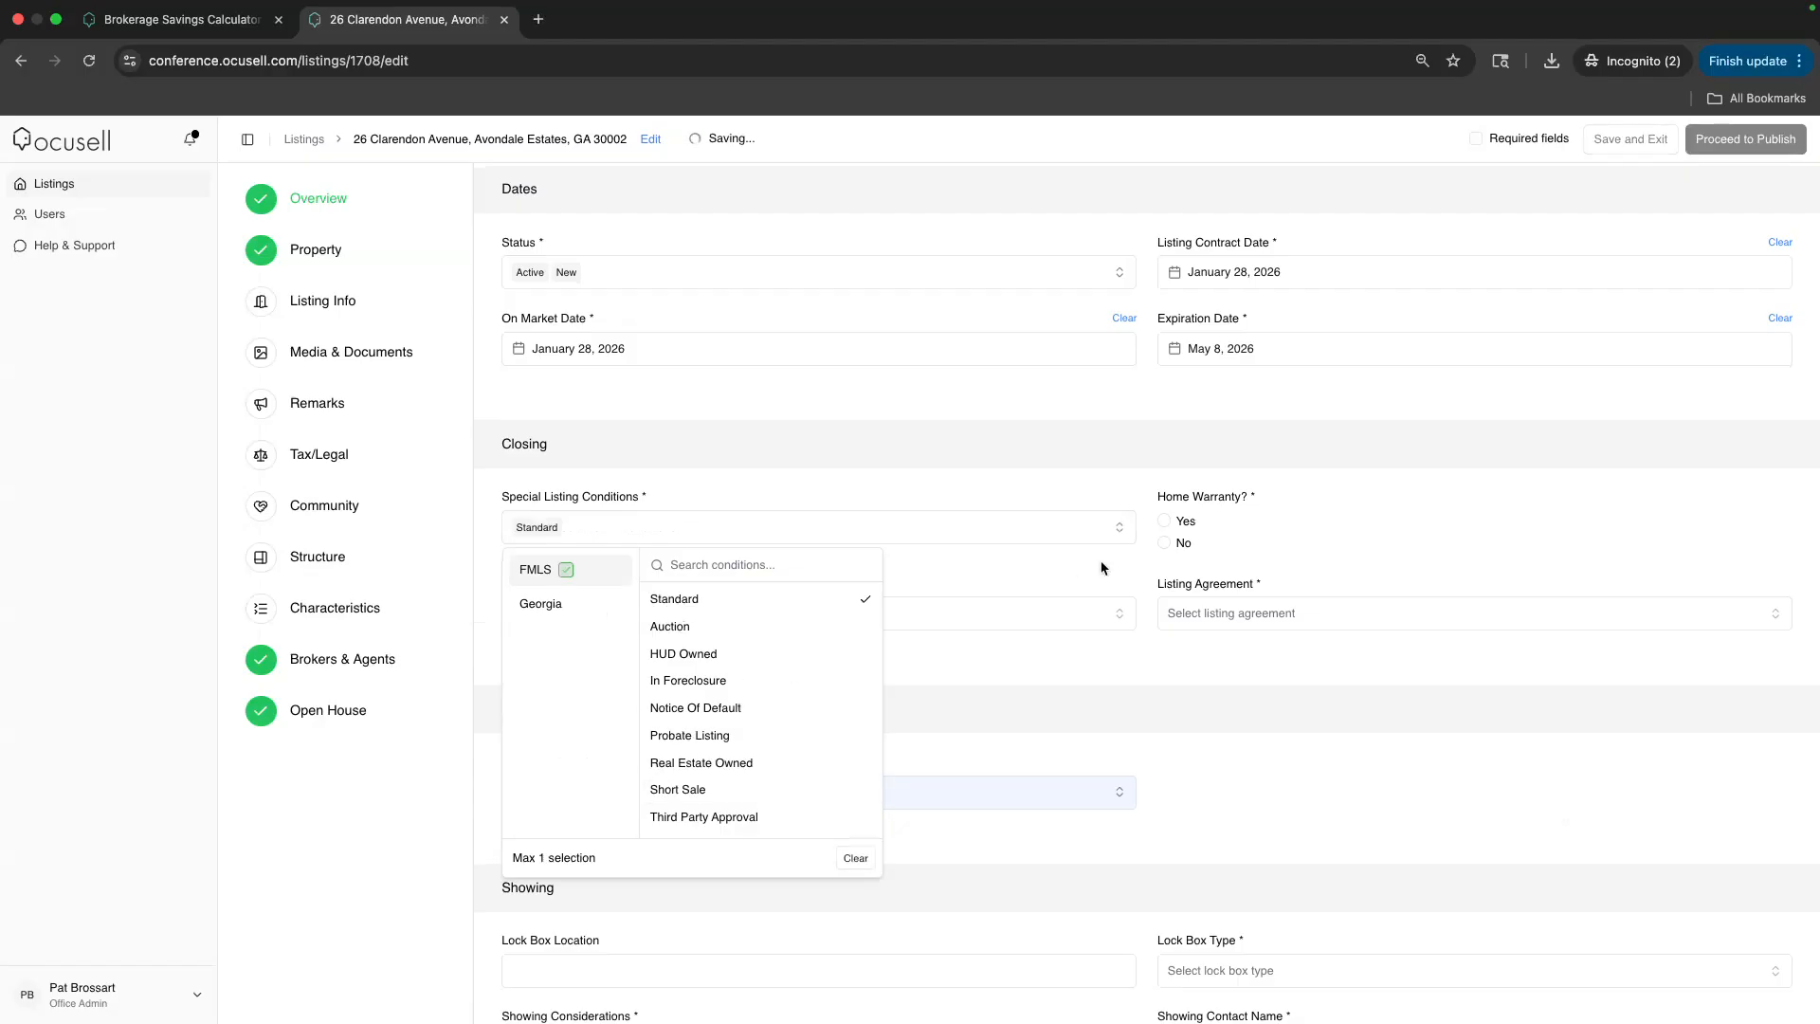
left_click(1185, 545)
Set the listing agreement to Exclusive Right To Sell and possession to Close of Escrow
left_click(1193, 631)
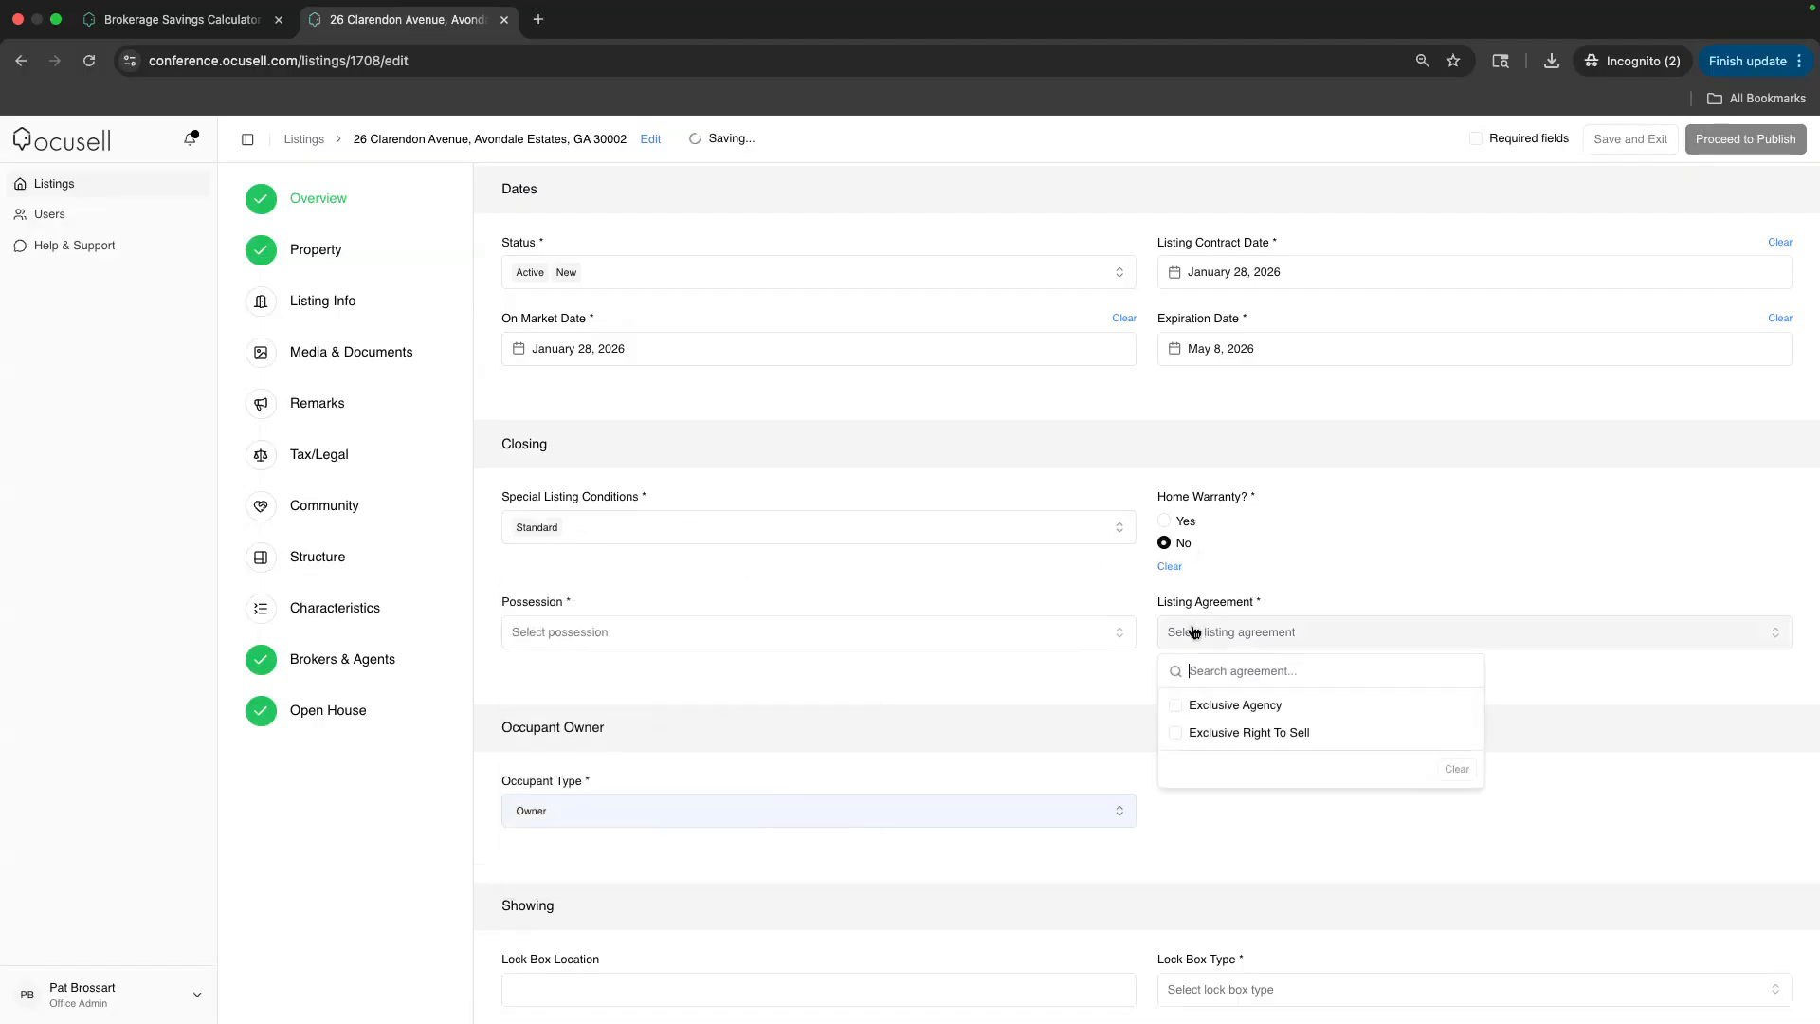
left_click(1203, 736)
left_click(672, 637)
left_click(663, 705)
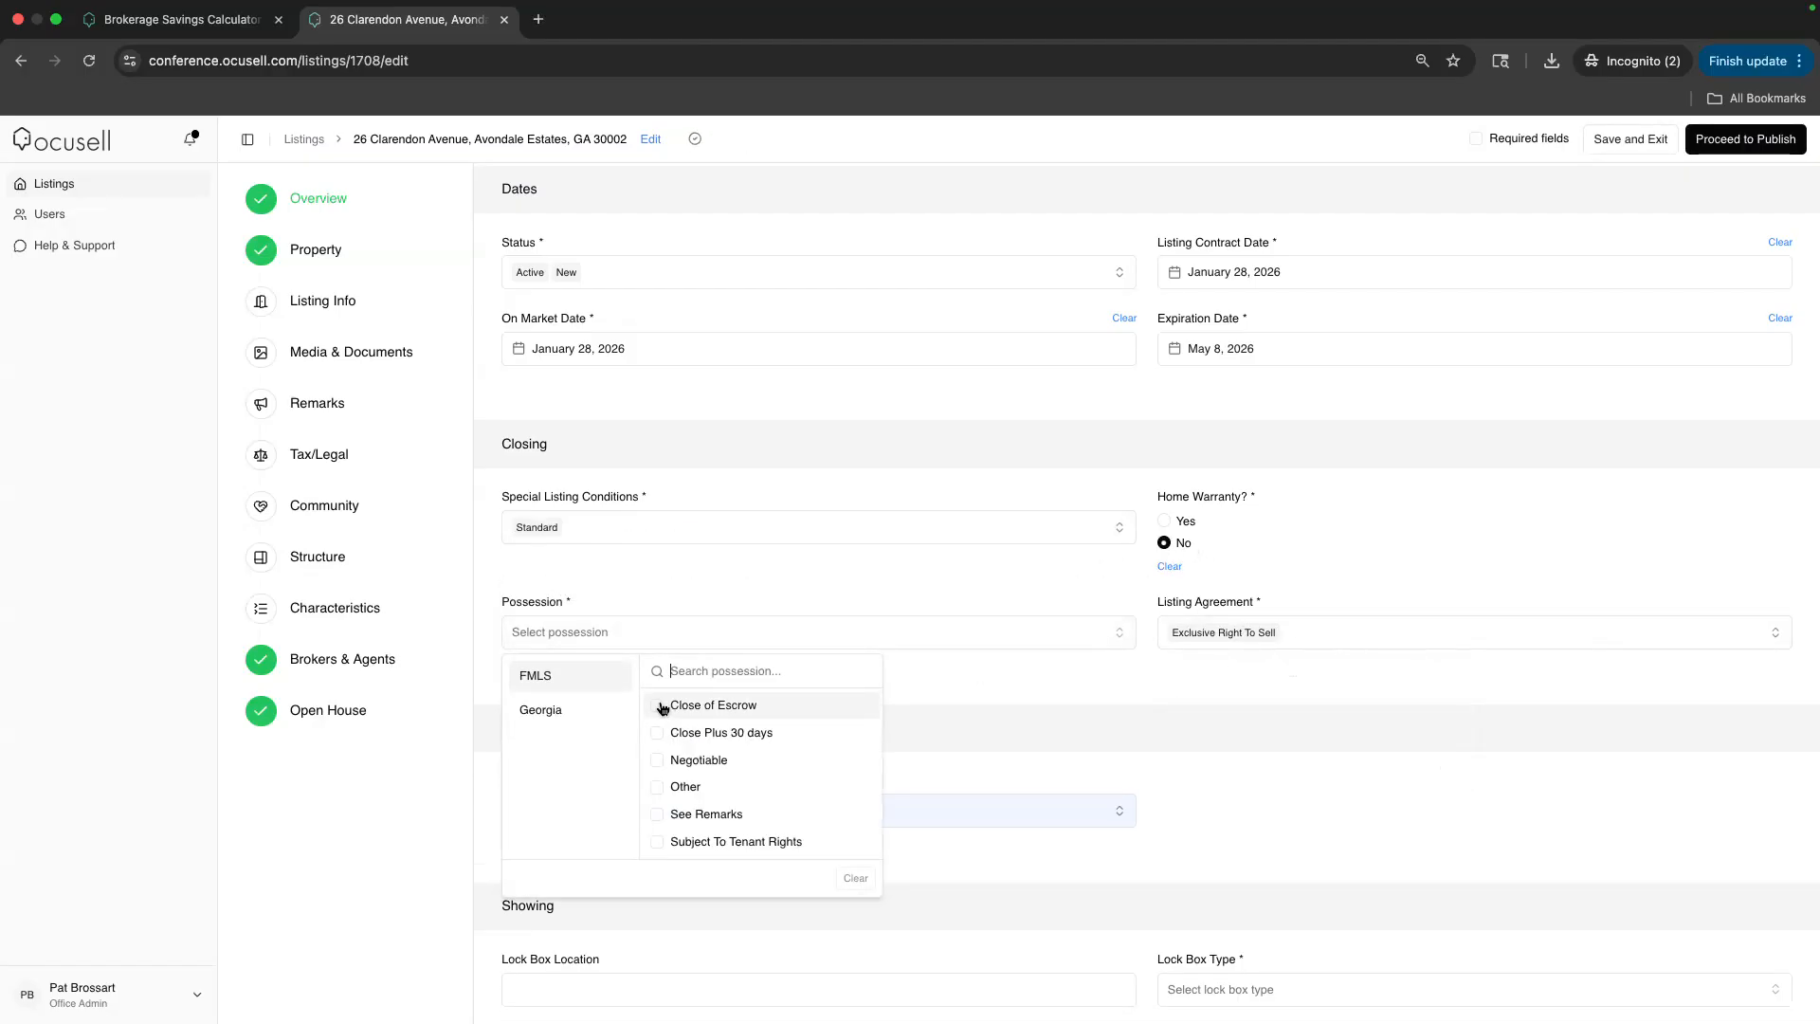
left_click(630, 576)
scroll(629, 583, "down", 2)
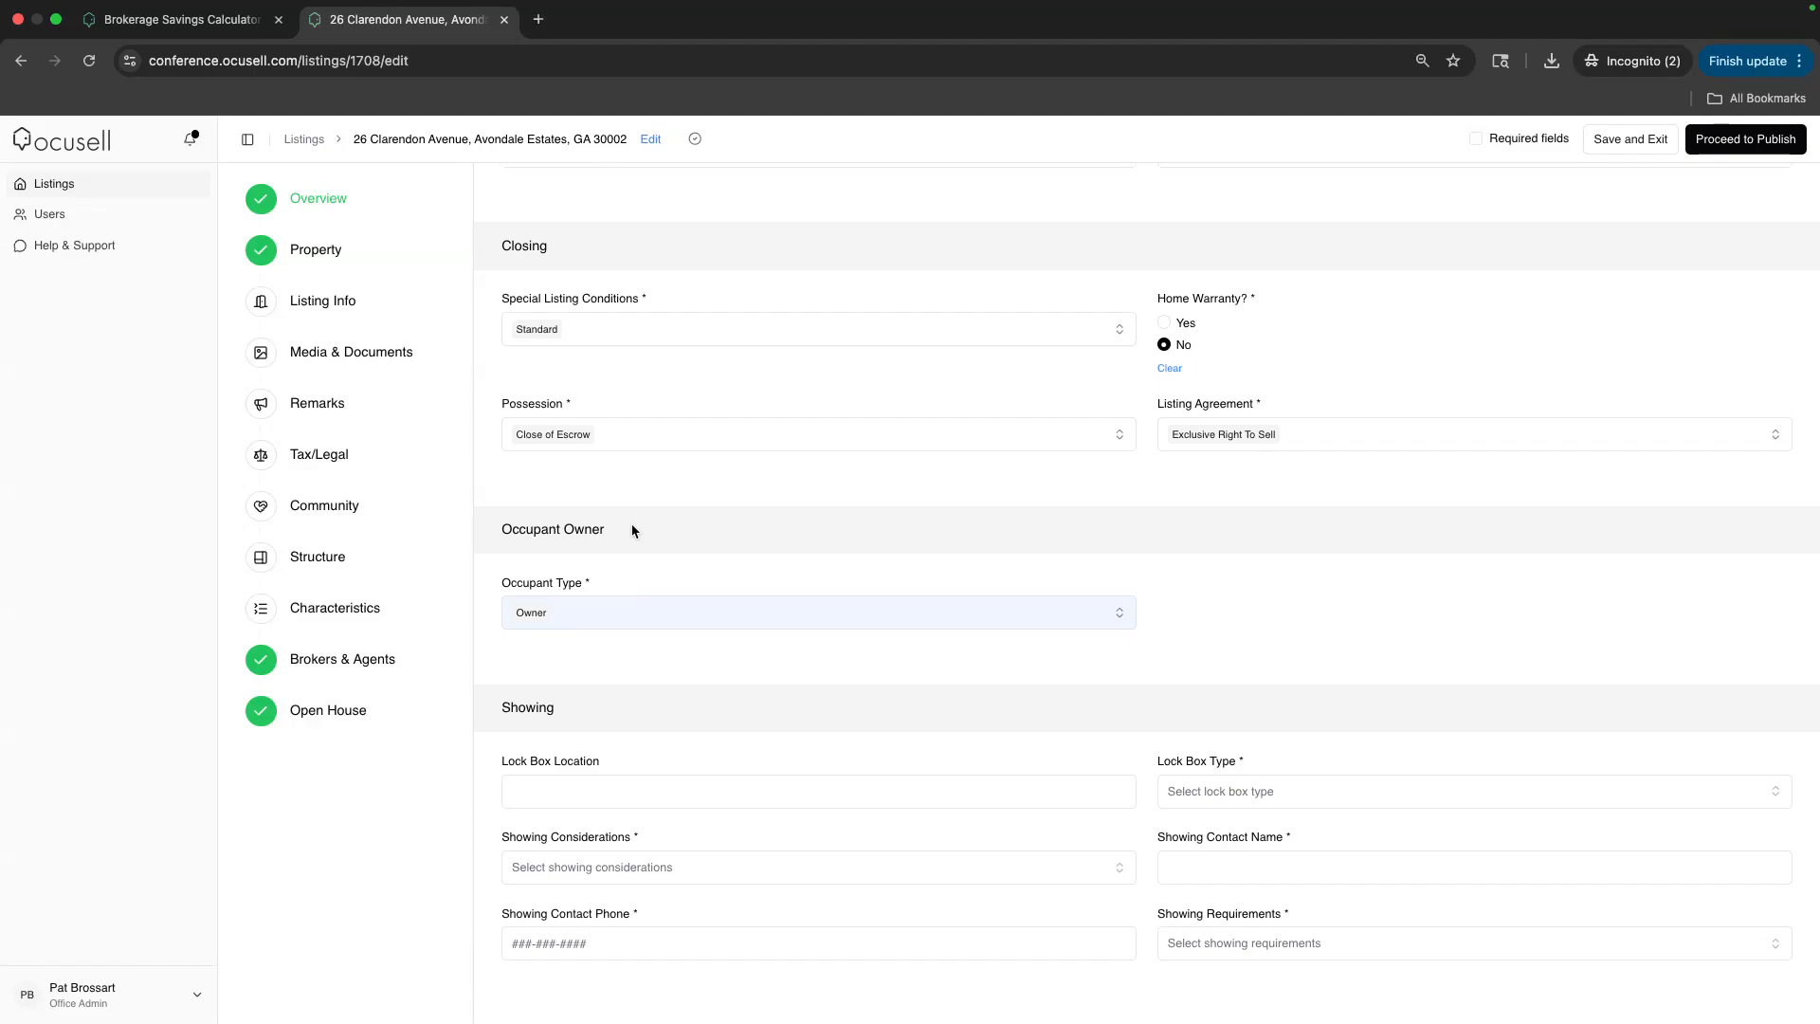
left_click(626, 439)
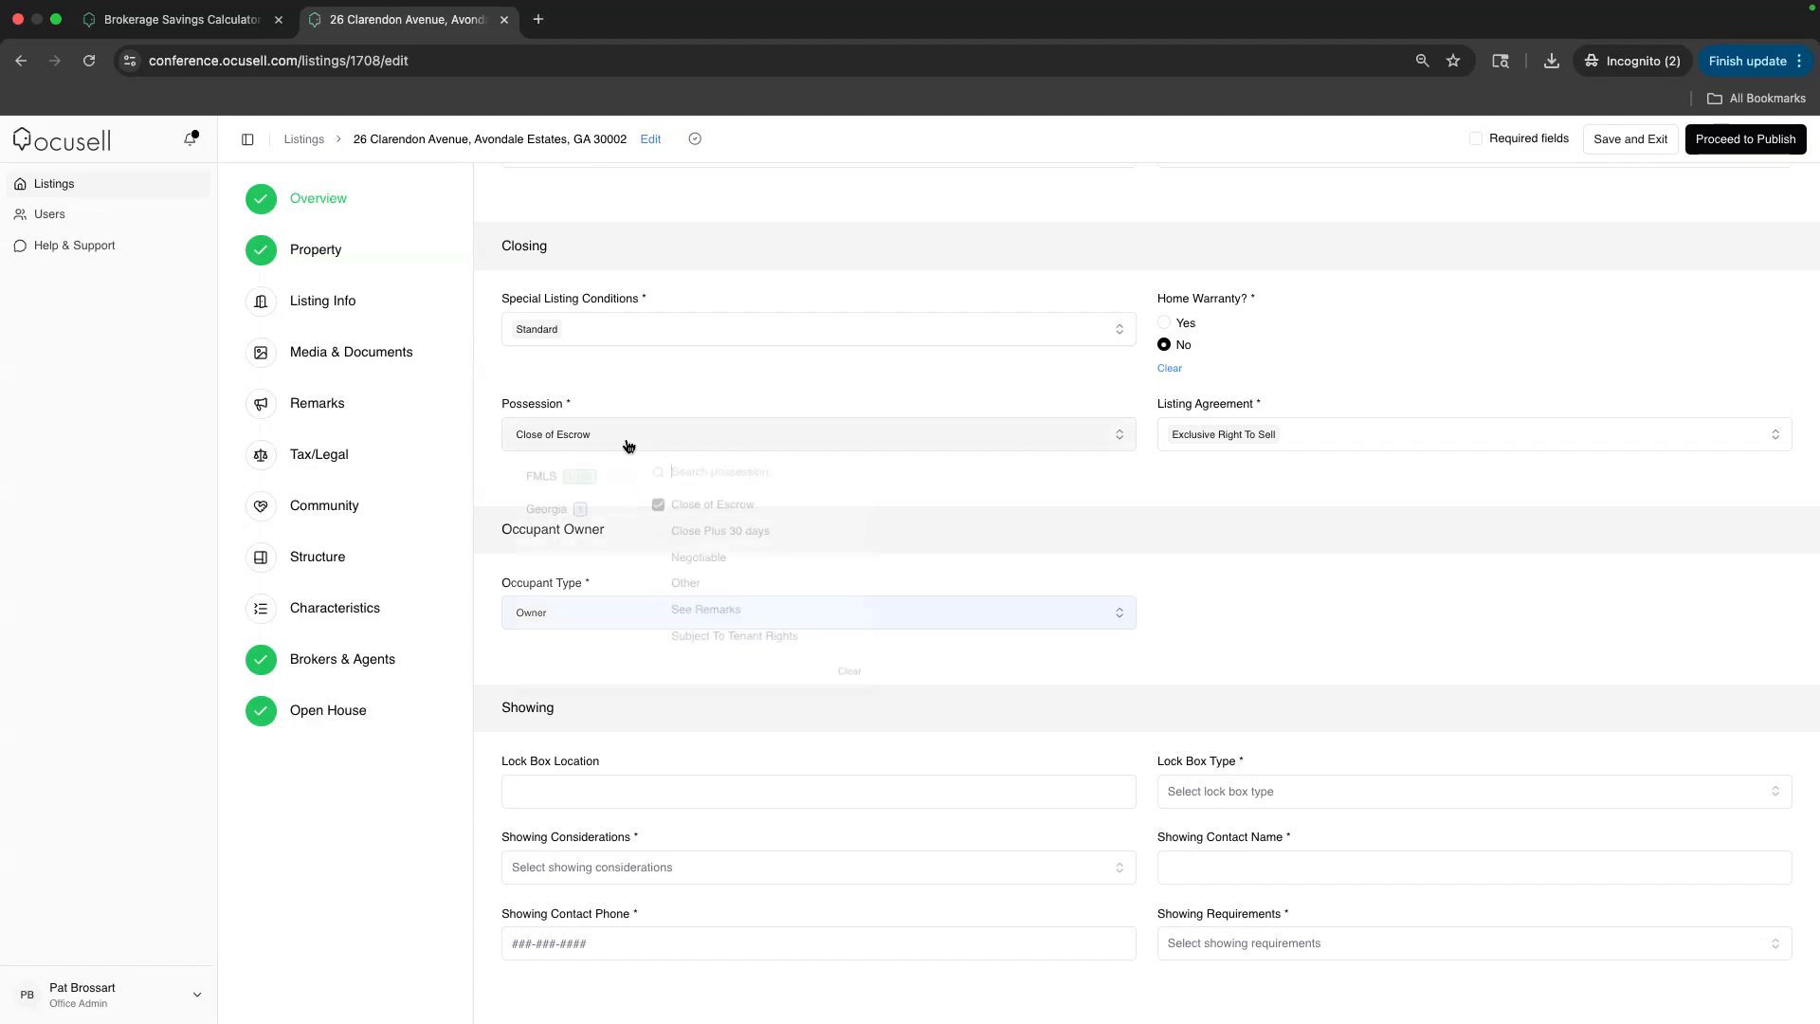
left_click(647, 381)
scroll(647, 381, "down", 3)
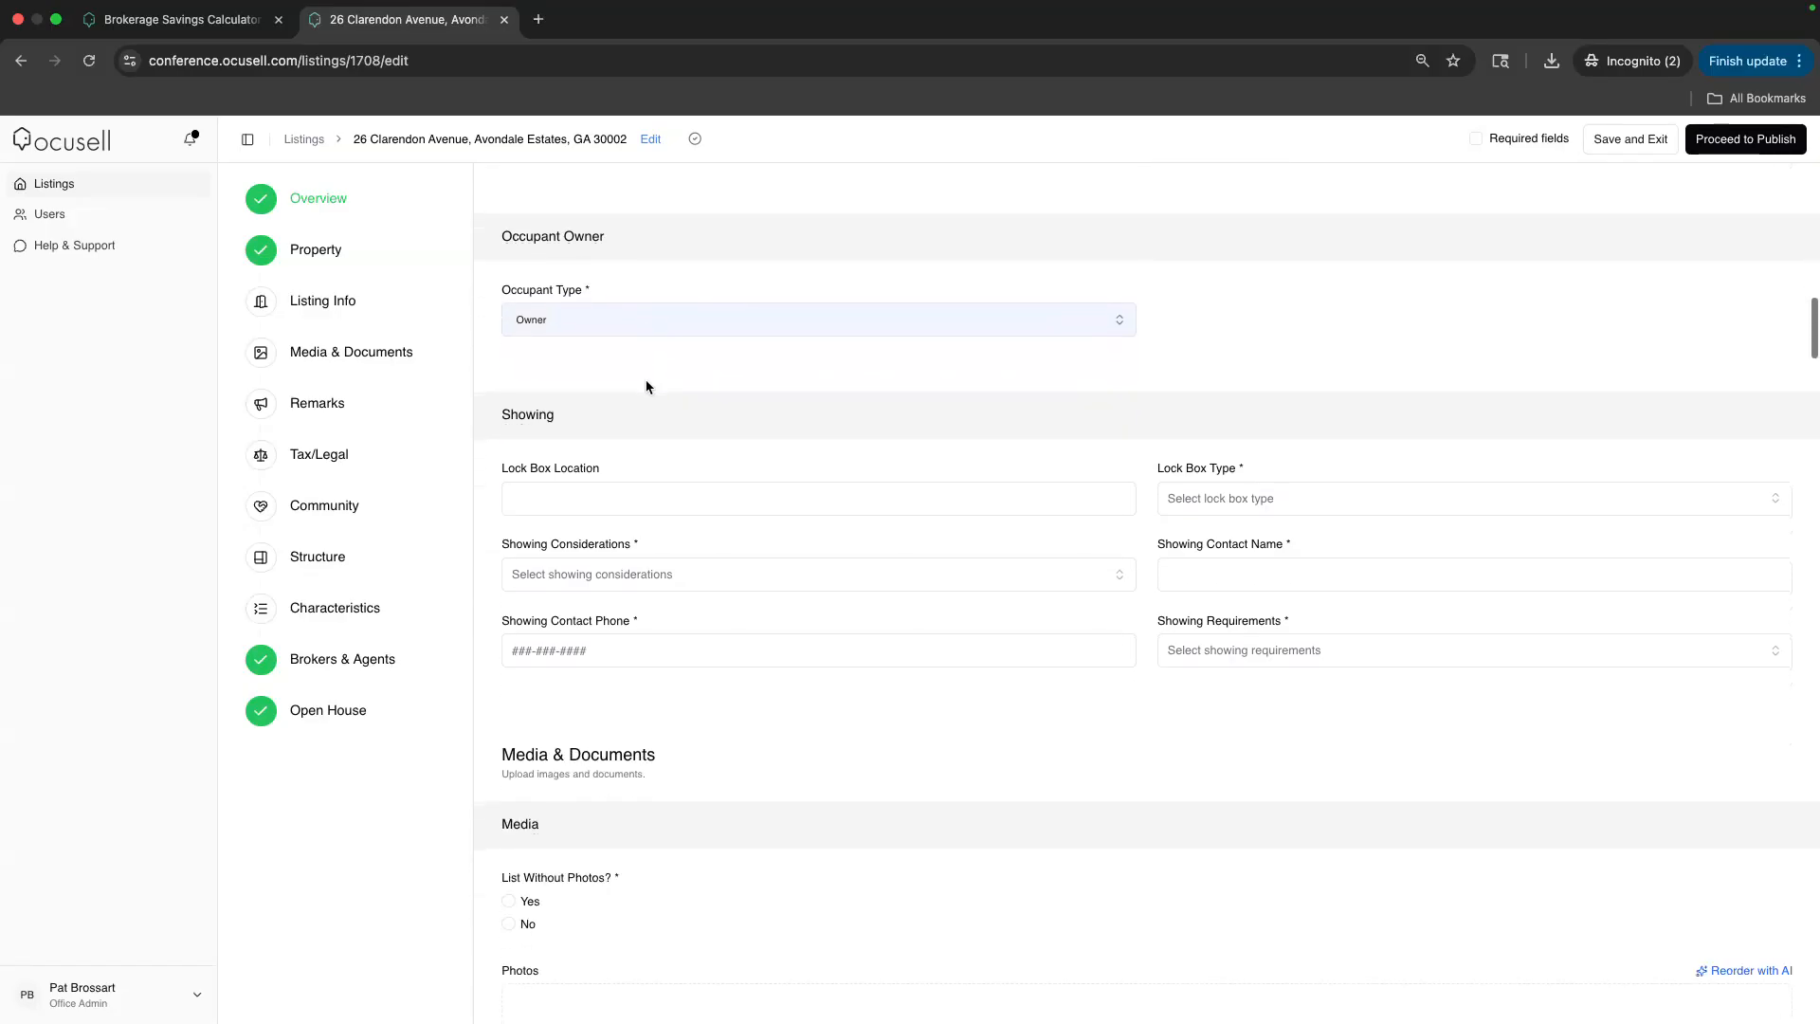
Choose Supra lock boxes for FMLS and Georgia and add Day Sleeper as a showing consideration
left_click(1199, 509)
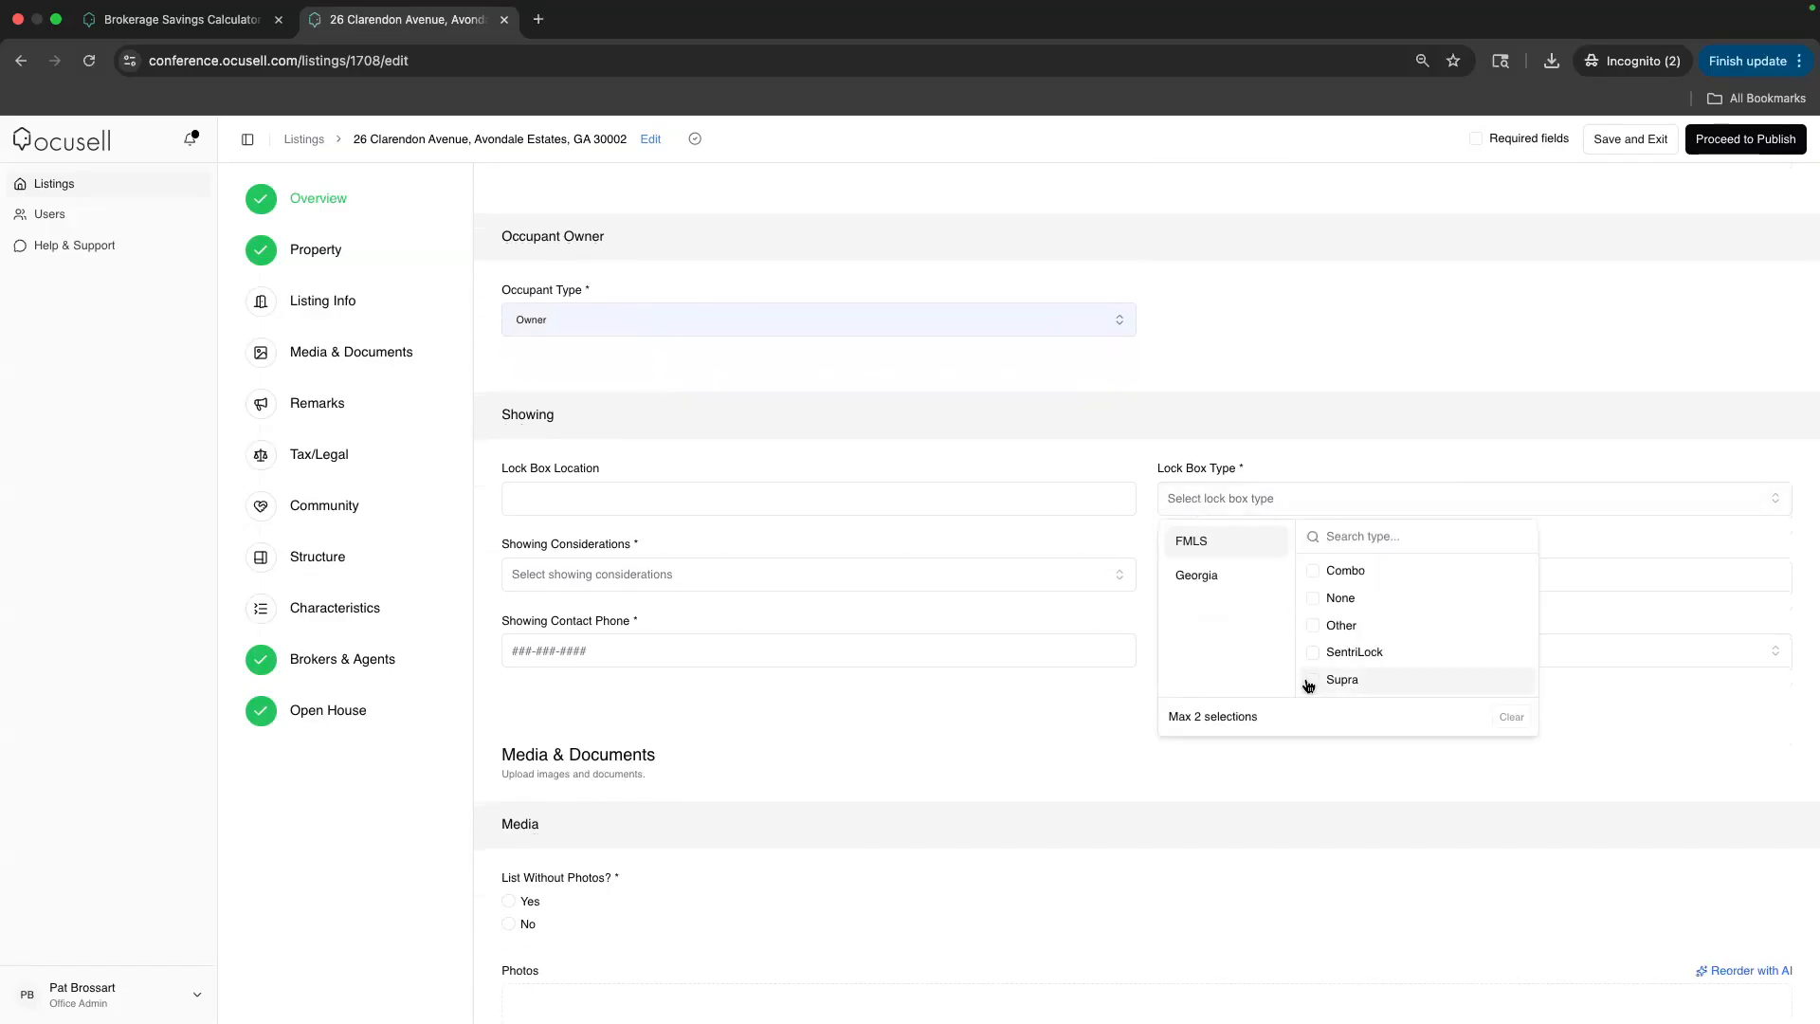
left_click(1308, 681)
left_click(1197, 576)
left_click(1310, 567)
left_click(727, 589)
left_click(578, 648)
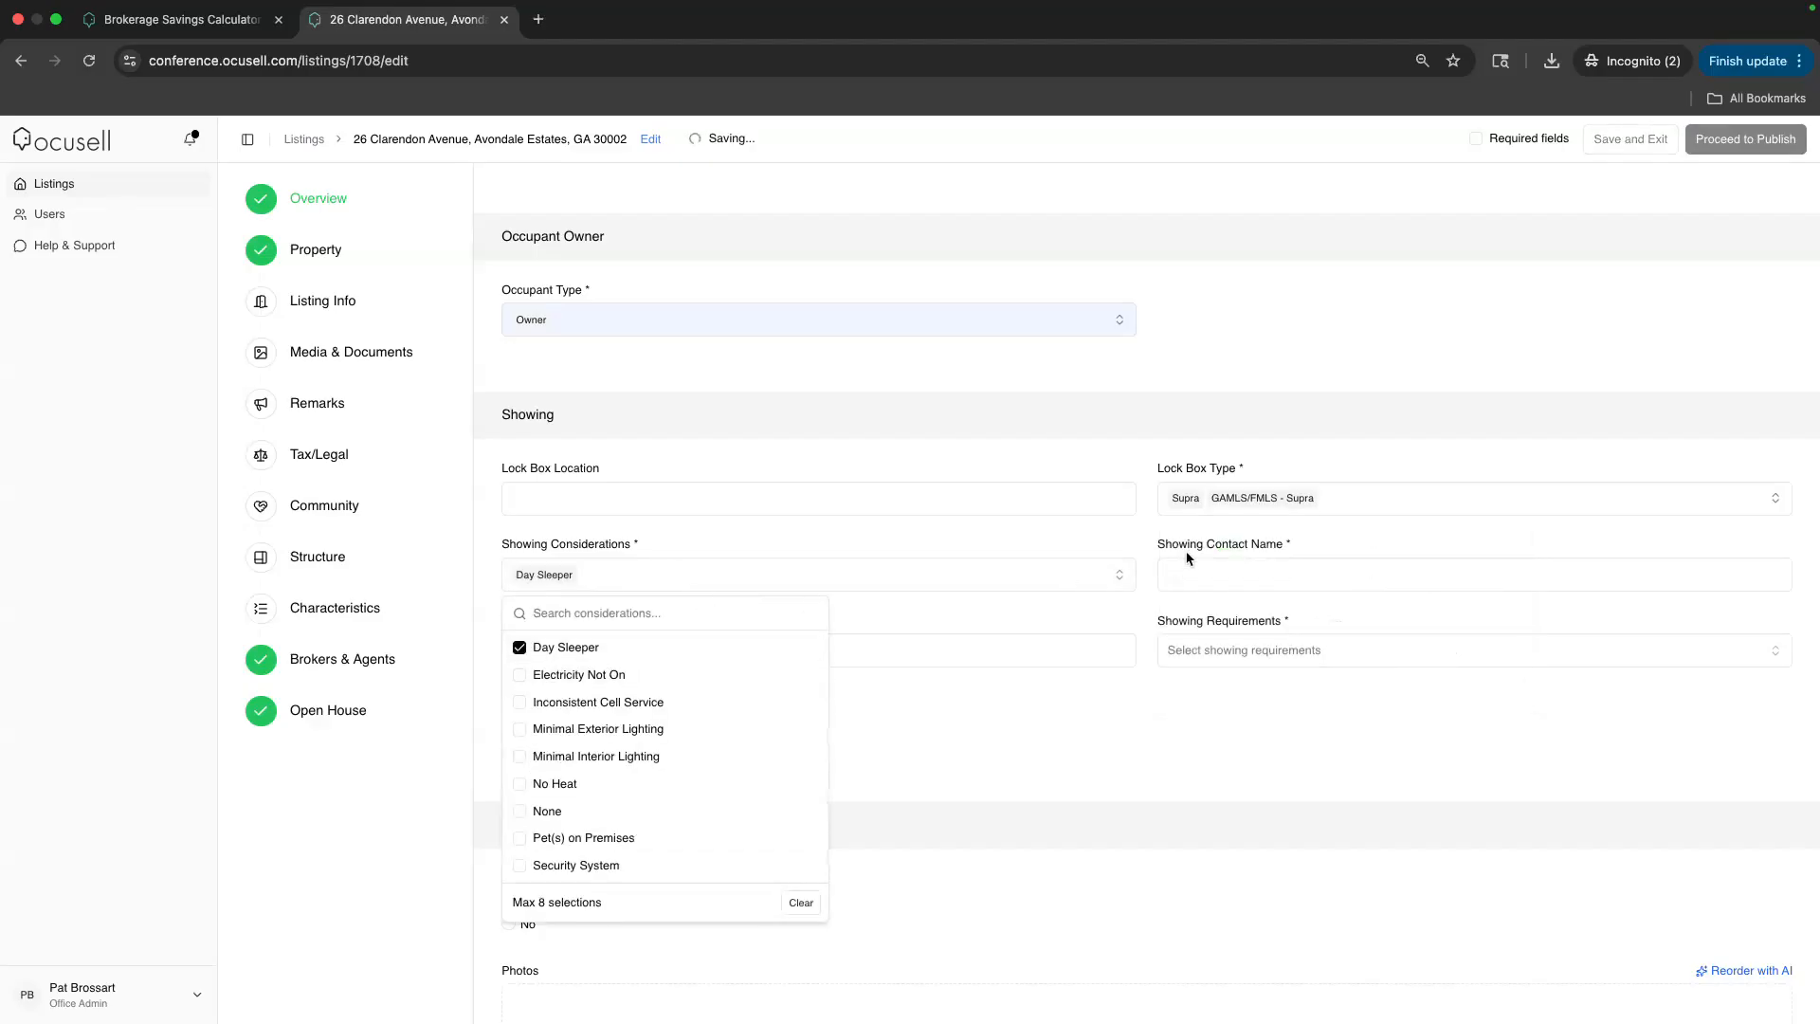
Enter the showing contact's name and phone number
left_click(1185, 565)
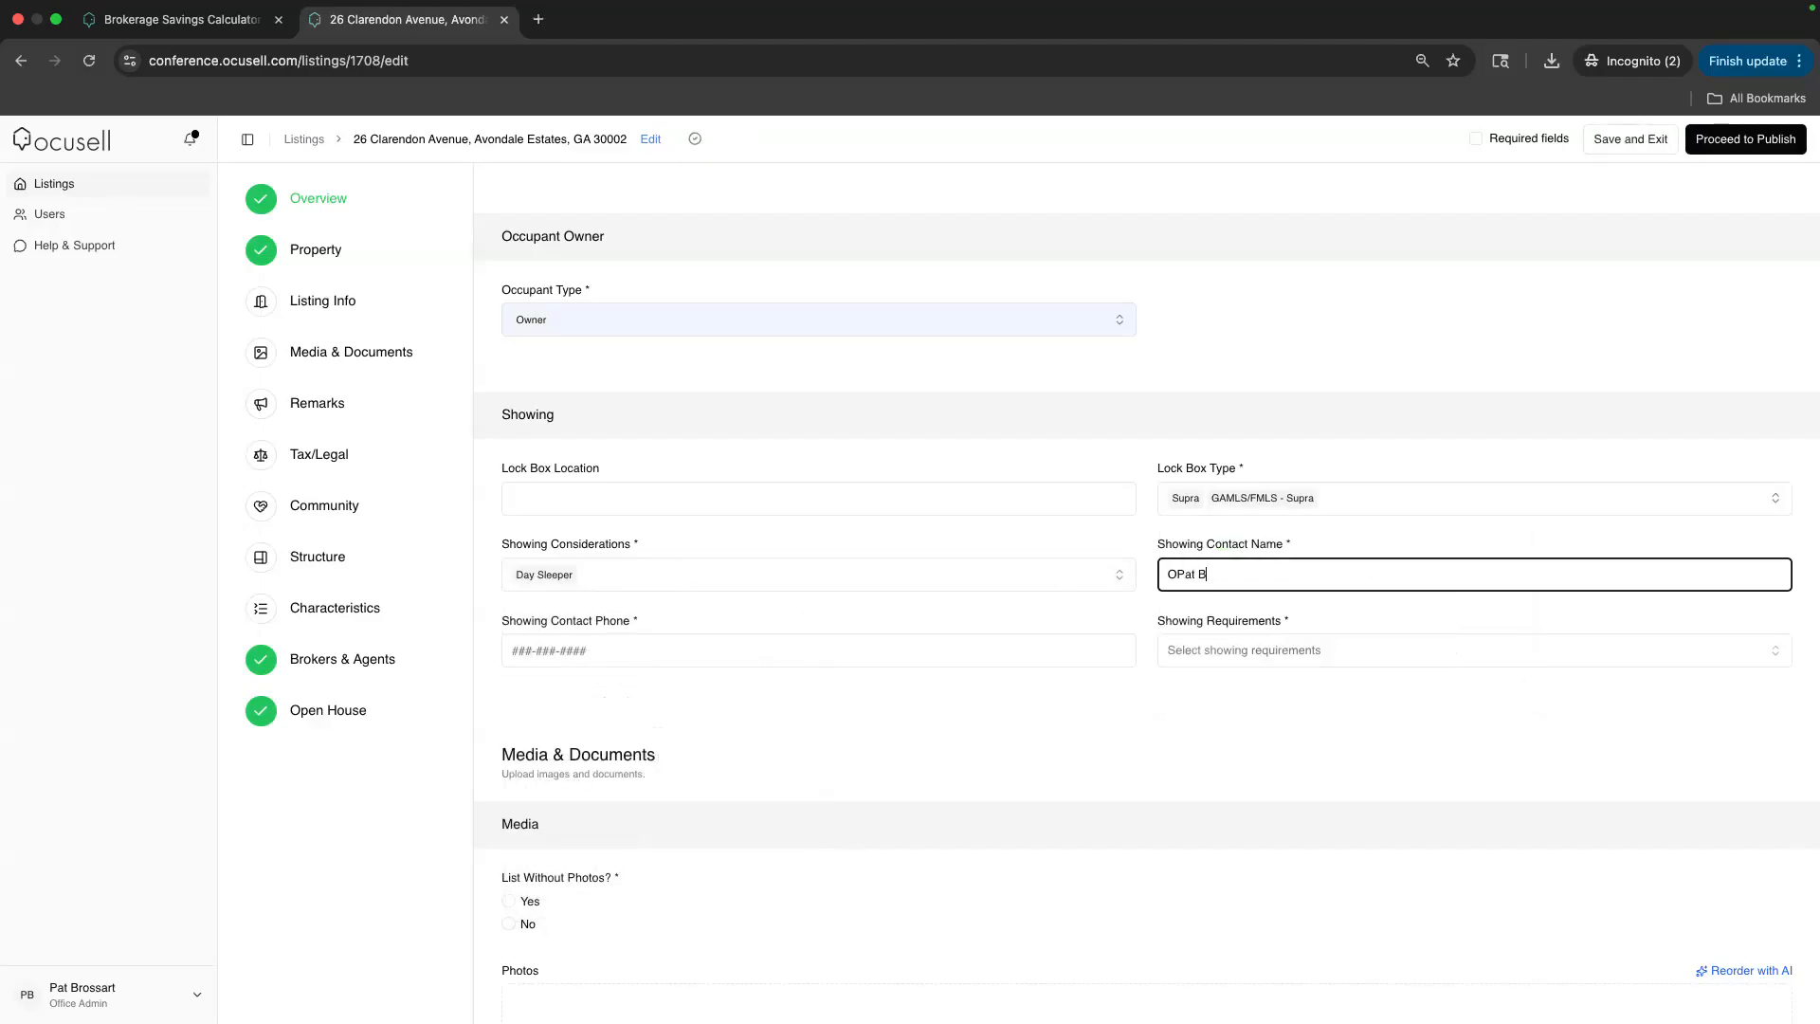
left_click(1174, 573)
key("BackSpace")
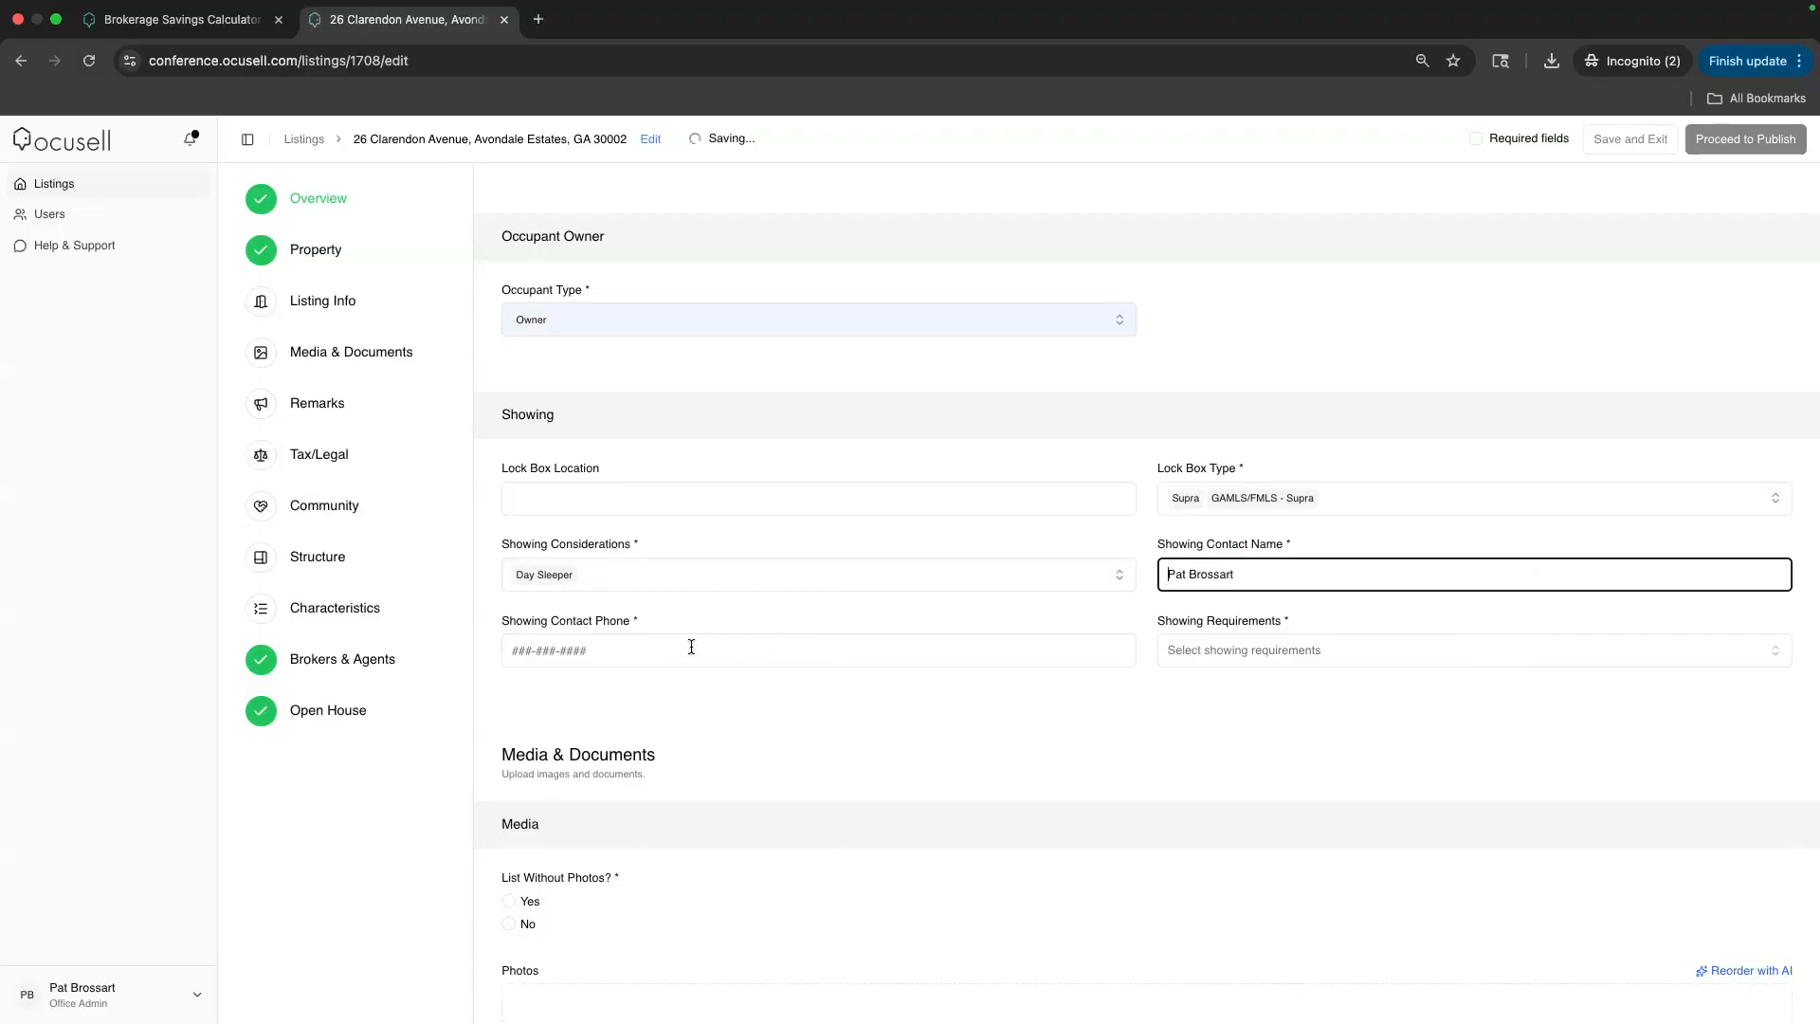
left_click(691, 646)
type("555-555-5555")
Mark Anytime Access for FMLS and 24 Hour Access for Georgia as showing requirements
left_click(1264, 650)
left_click(1318, 723)
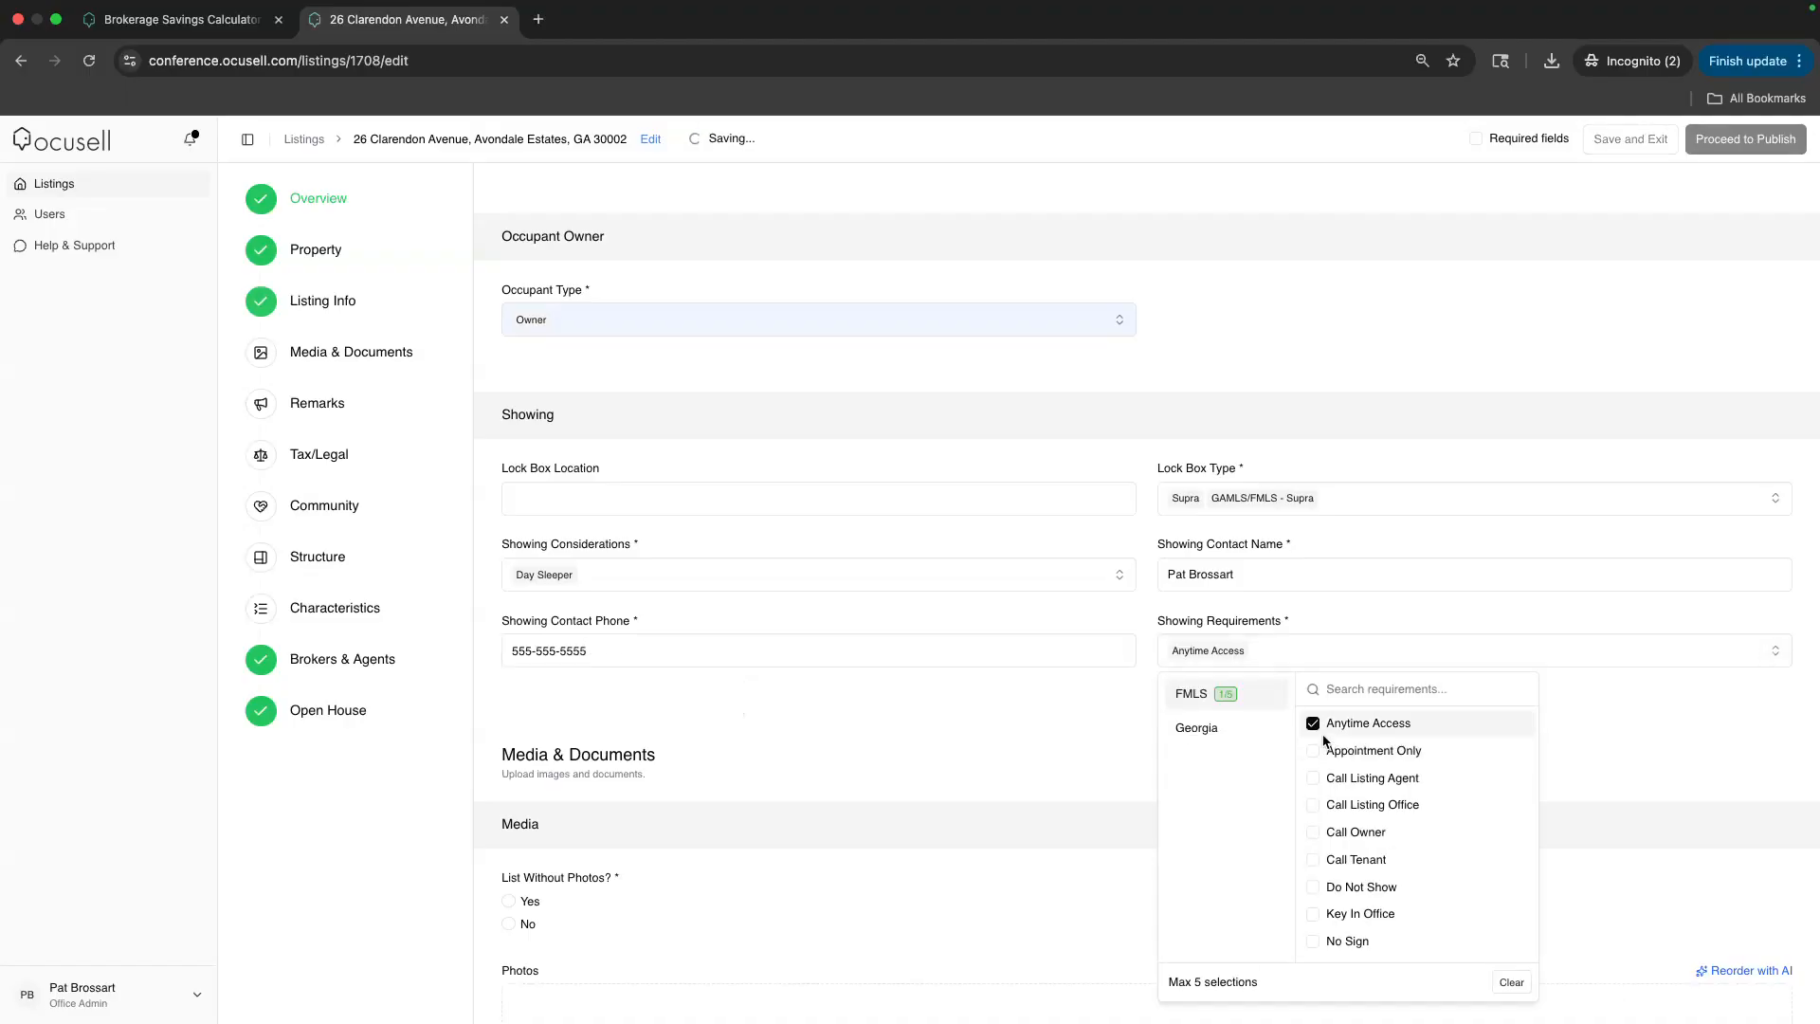
left_click(1277, 730)
left_click(1313, 723)
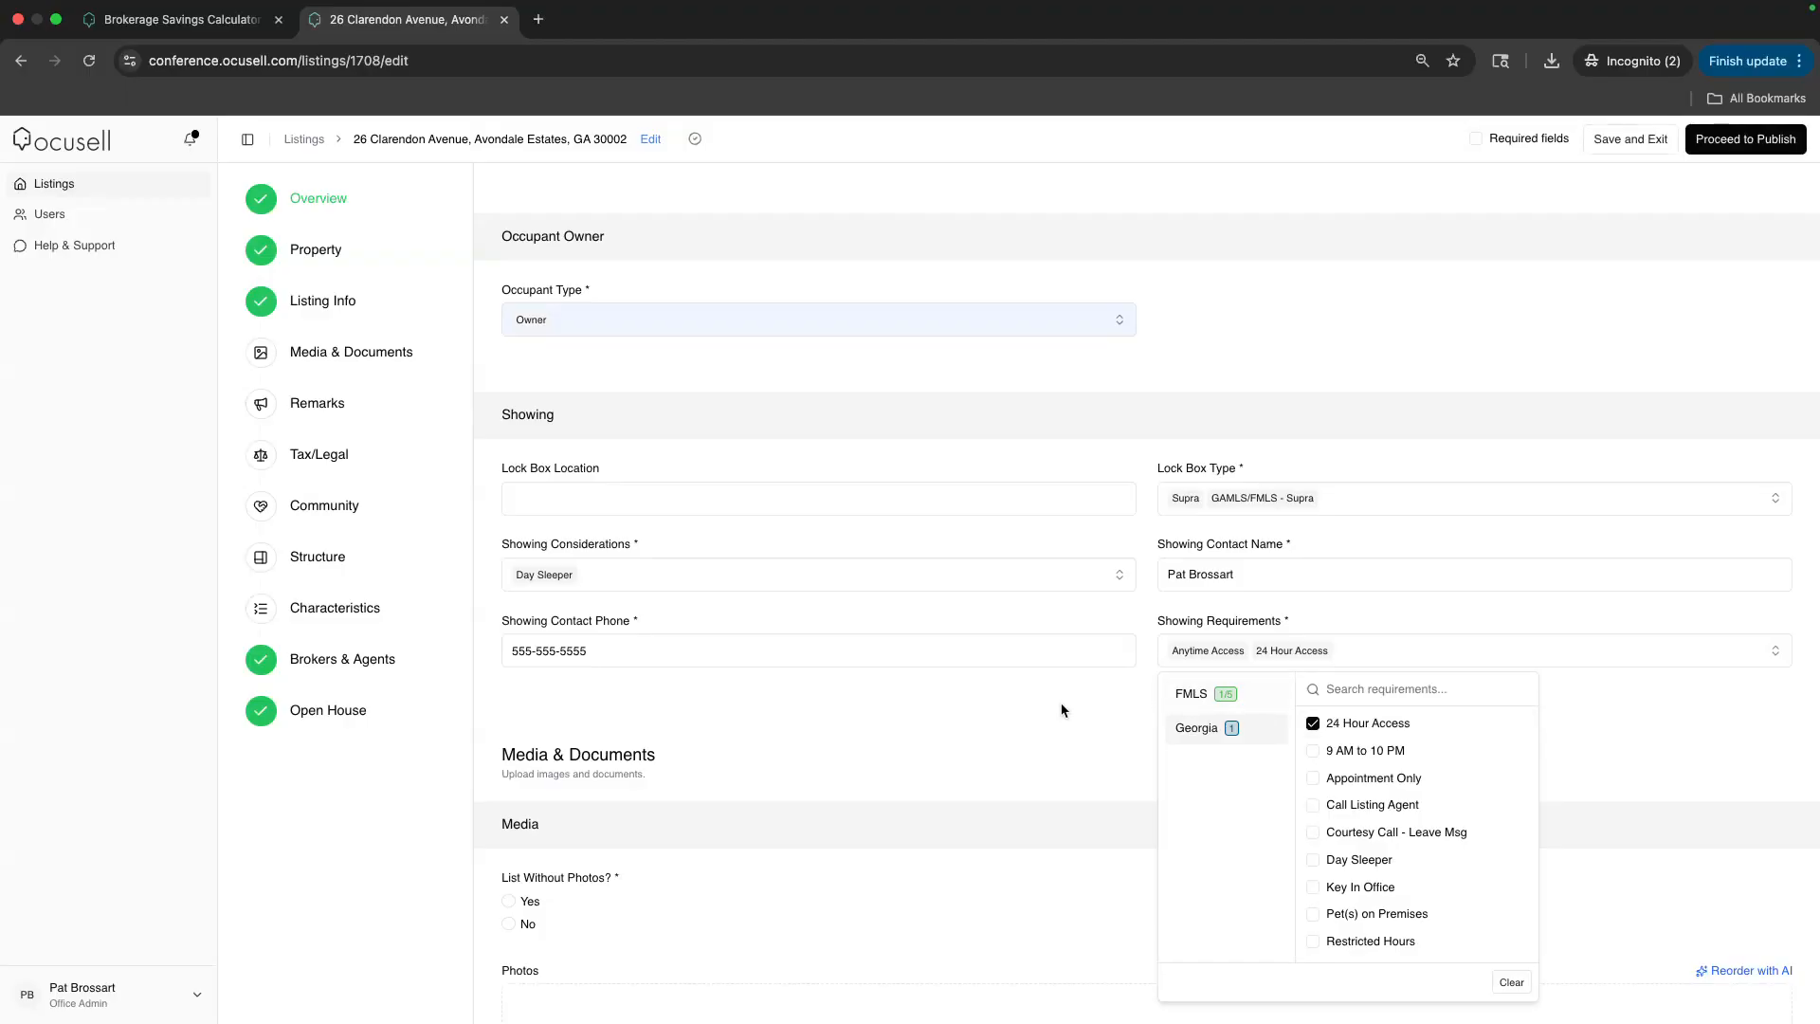
scroll(688, 695, "down", 3)
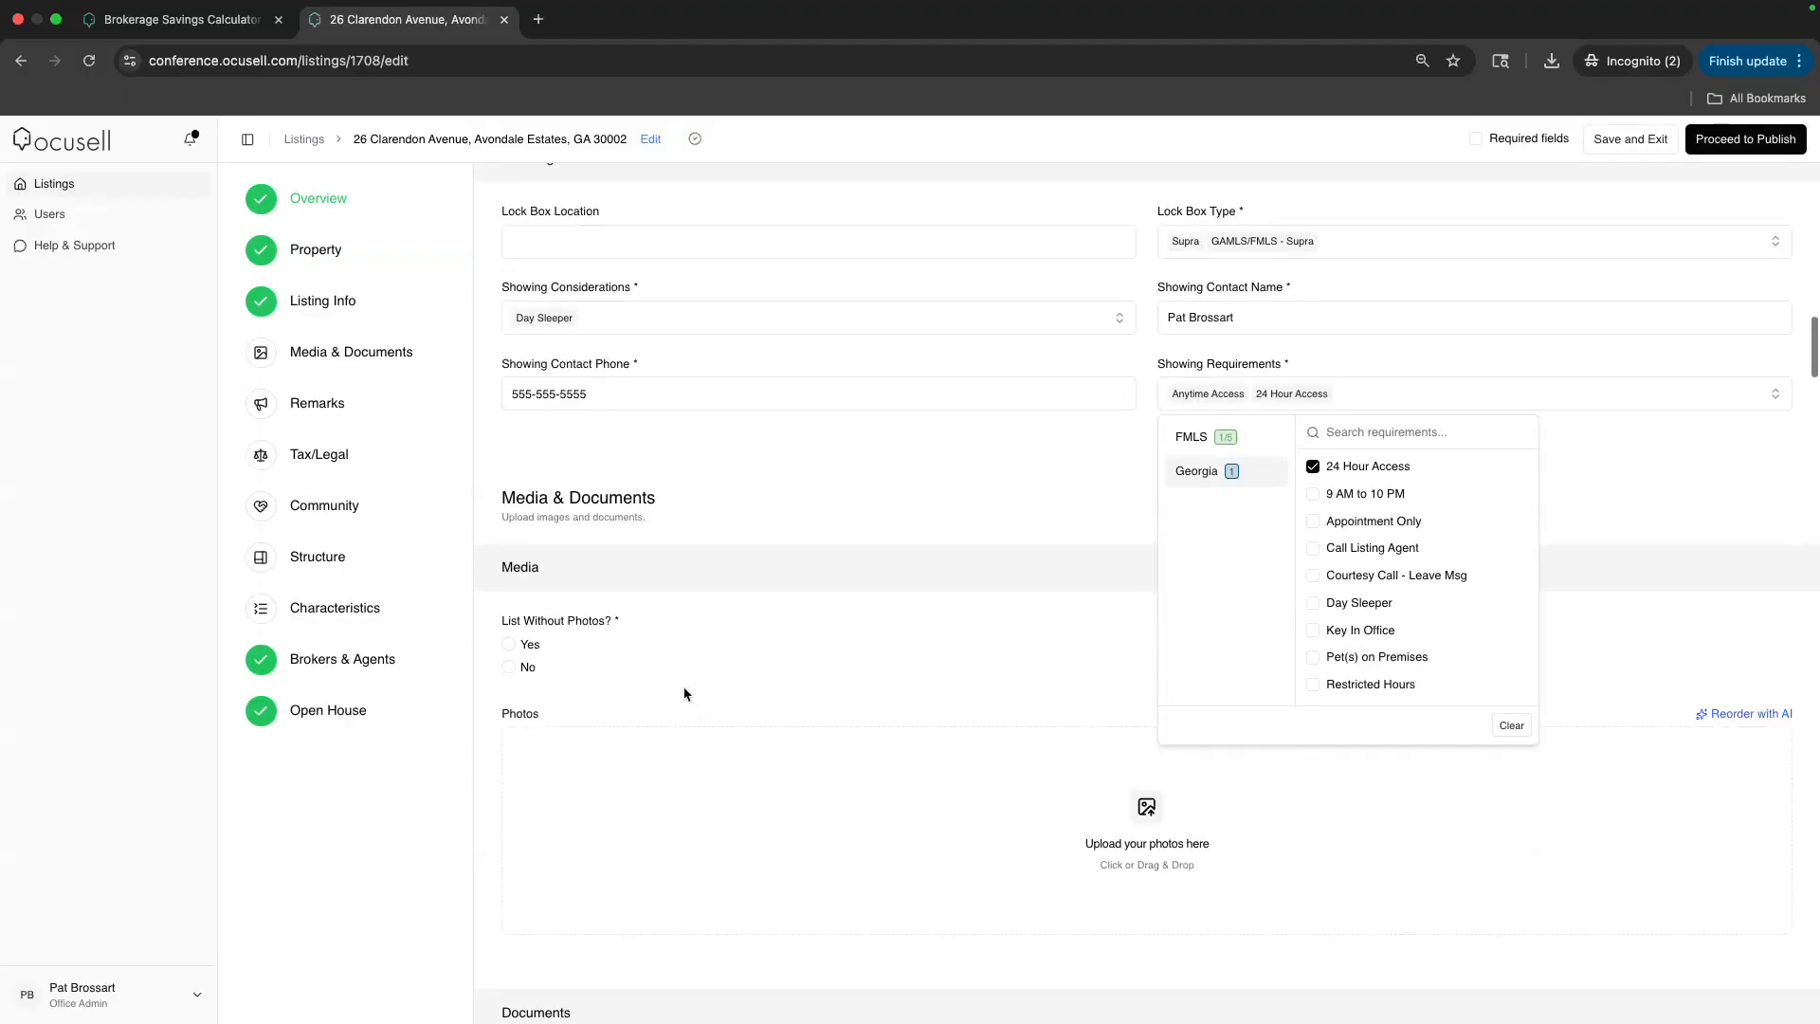
left_click(658, 574)
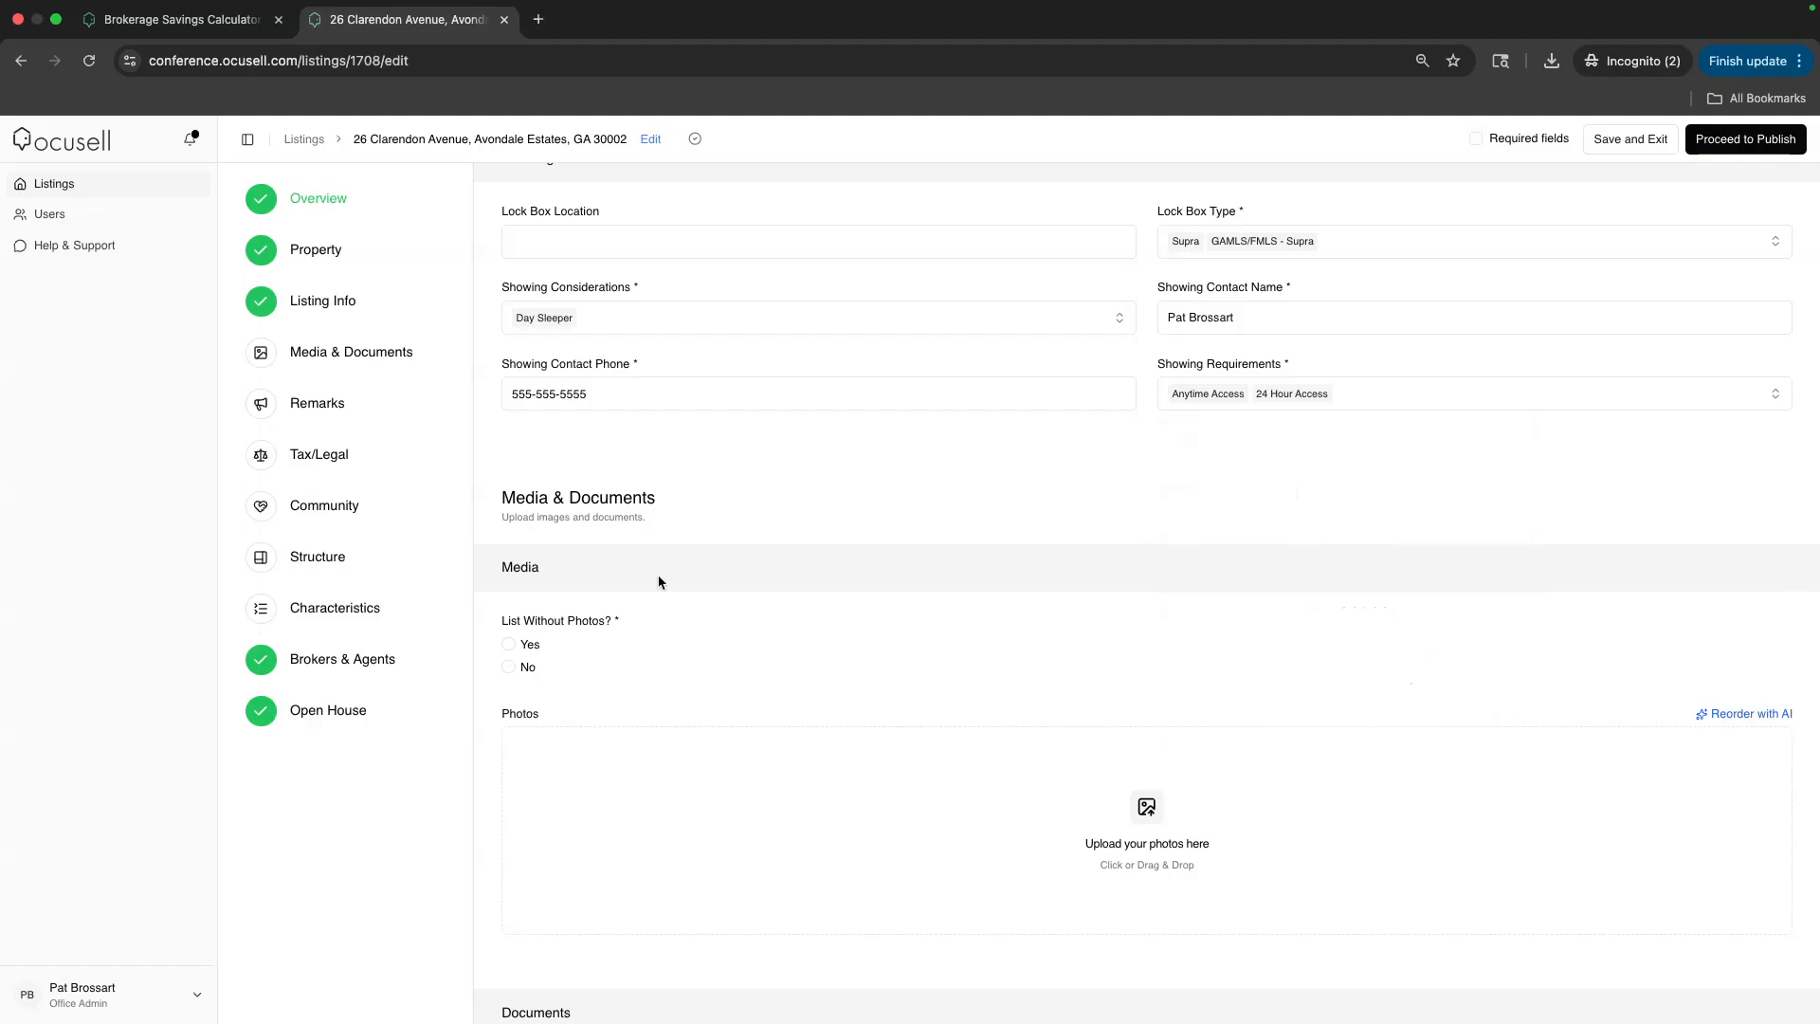
scroll(658, 575, "down", 2)
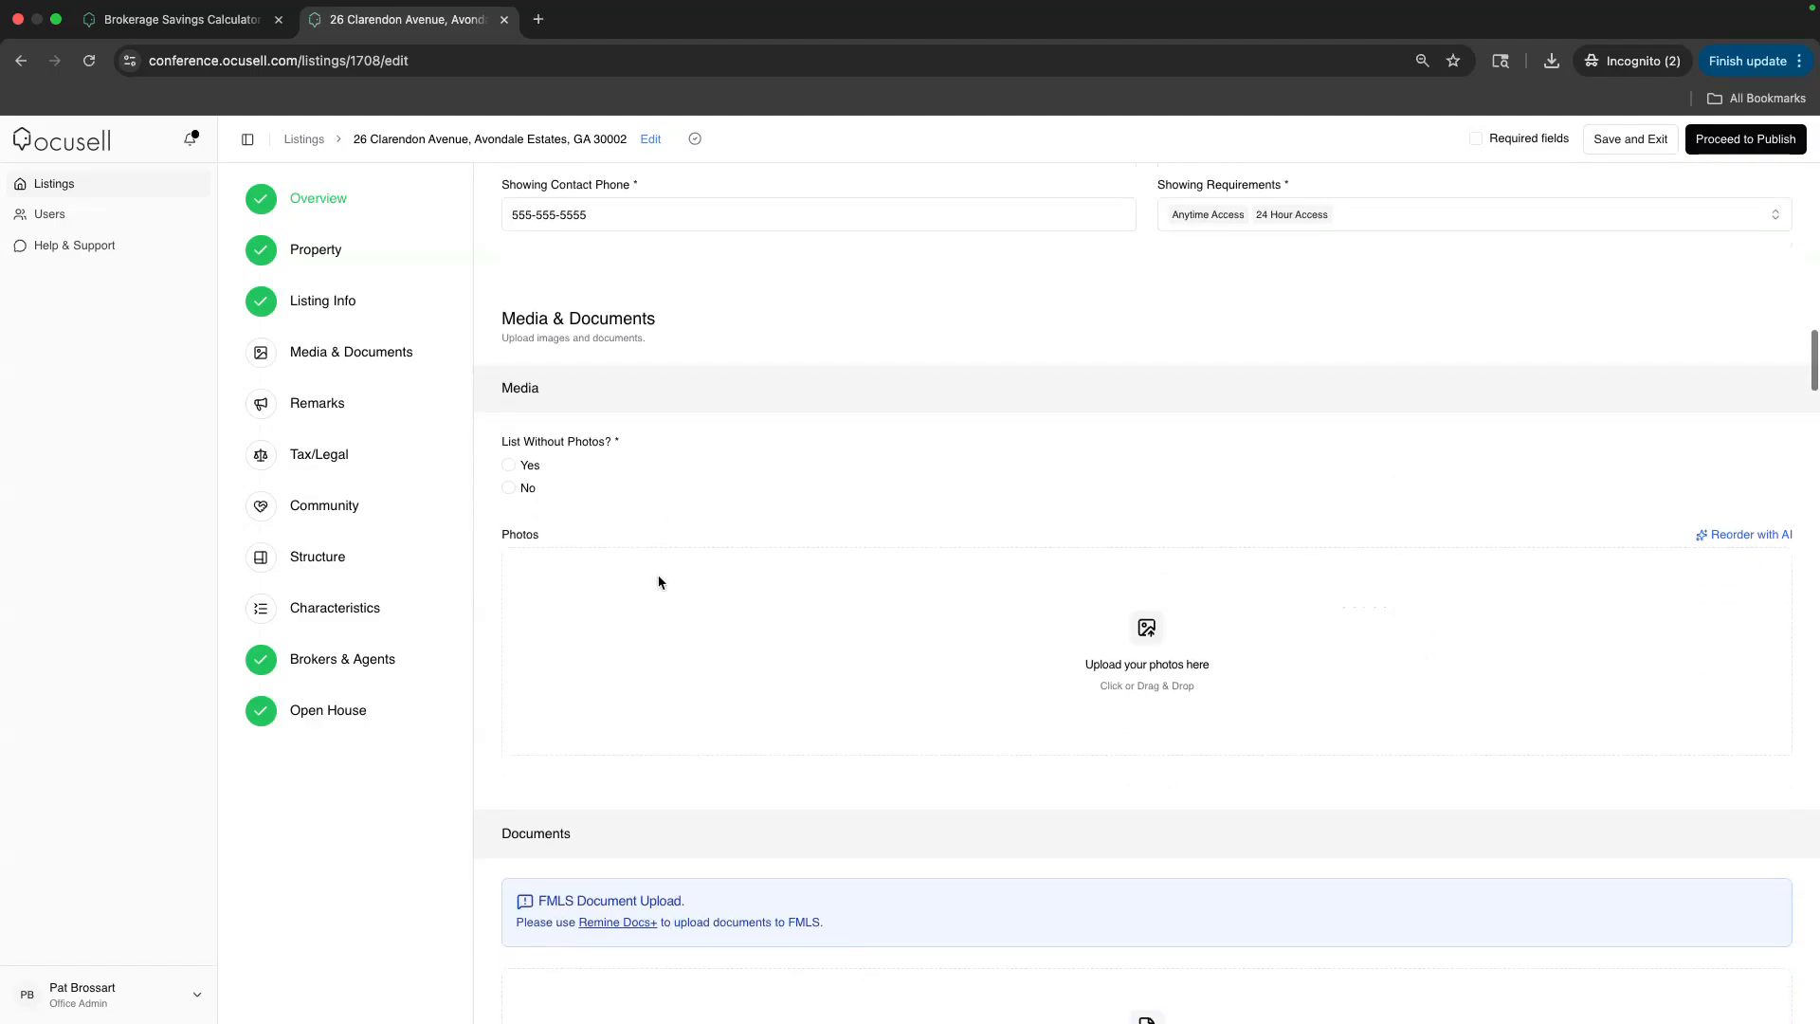
left_click(509, 489)
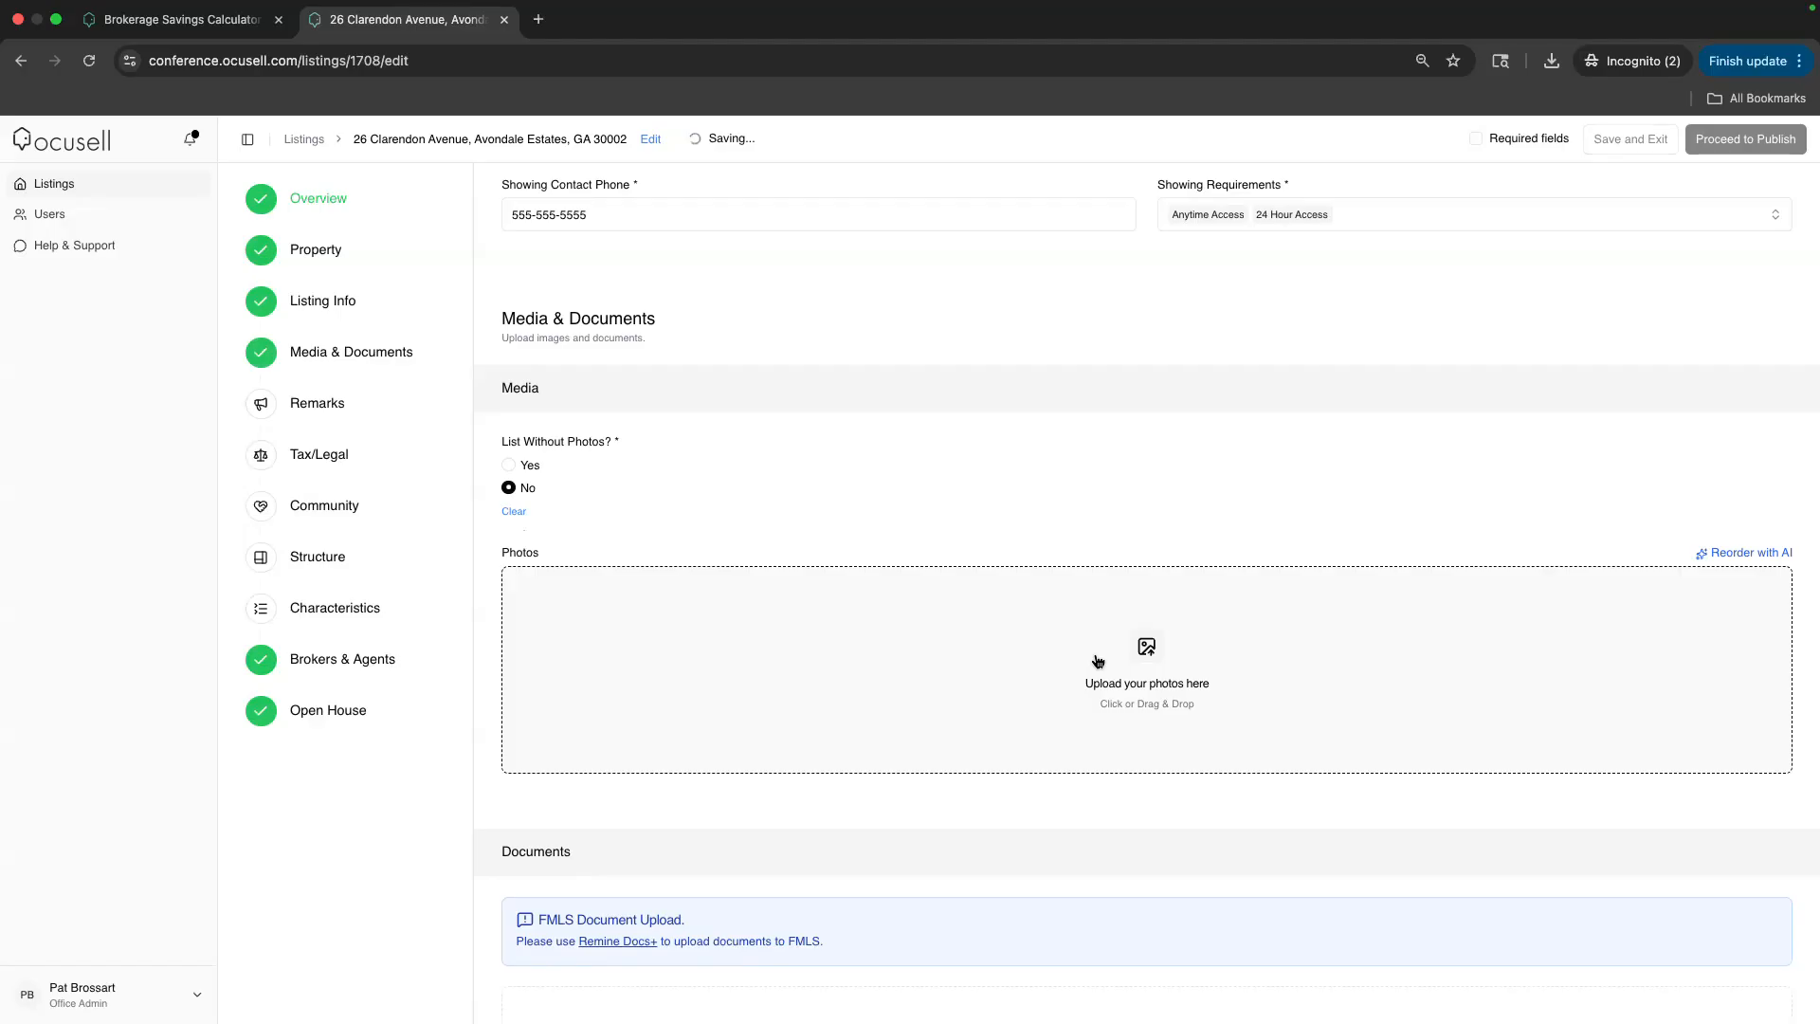
left_click(1097, 660)
left_click(1150, 384)
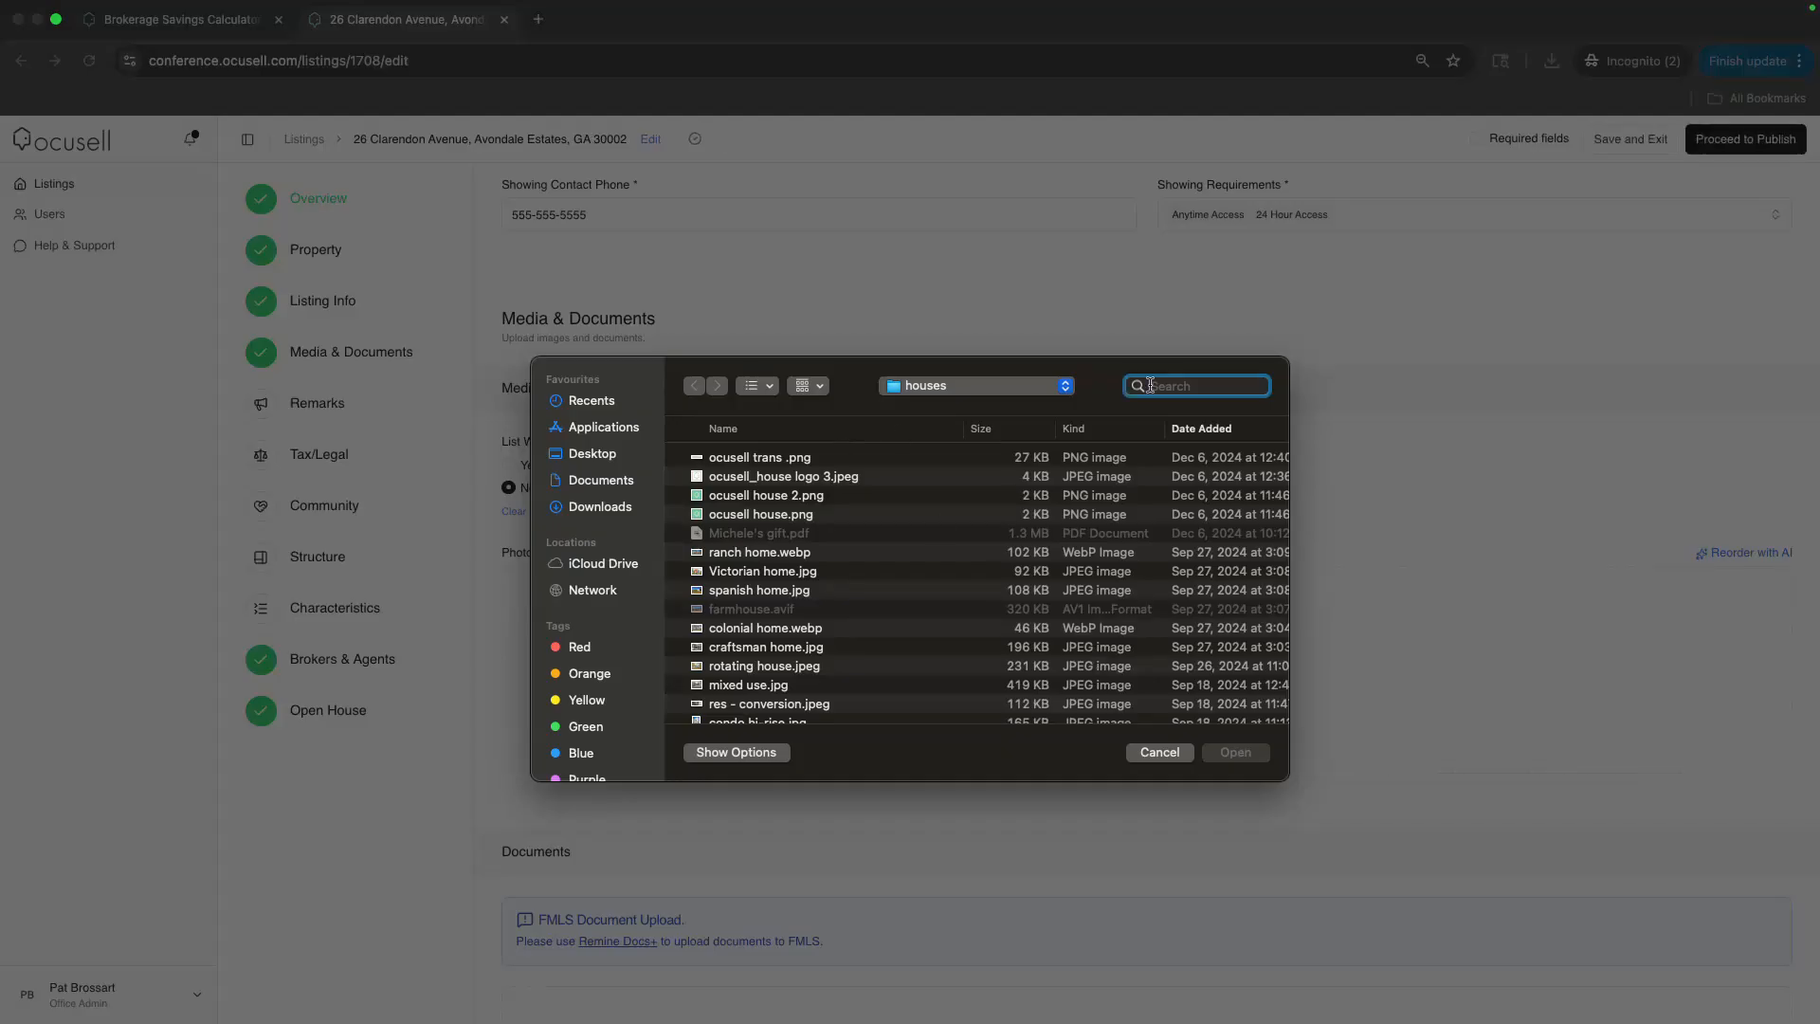
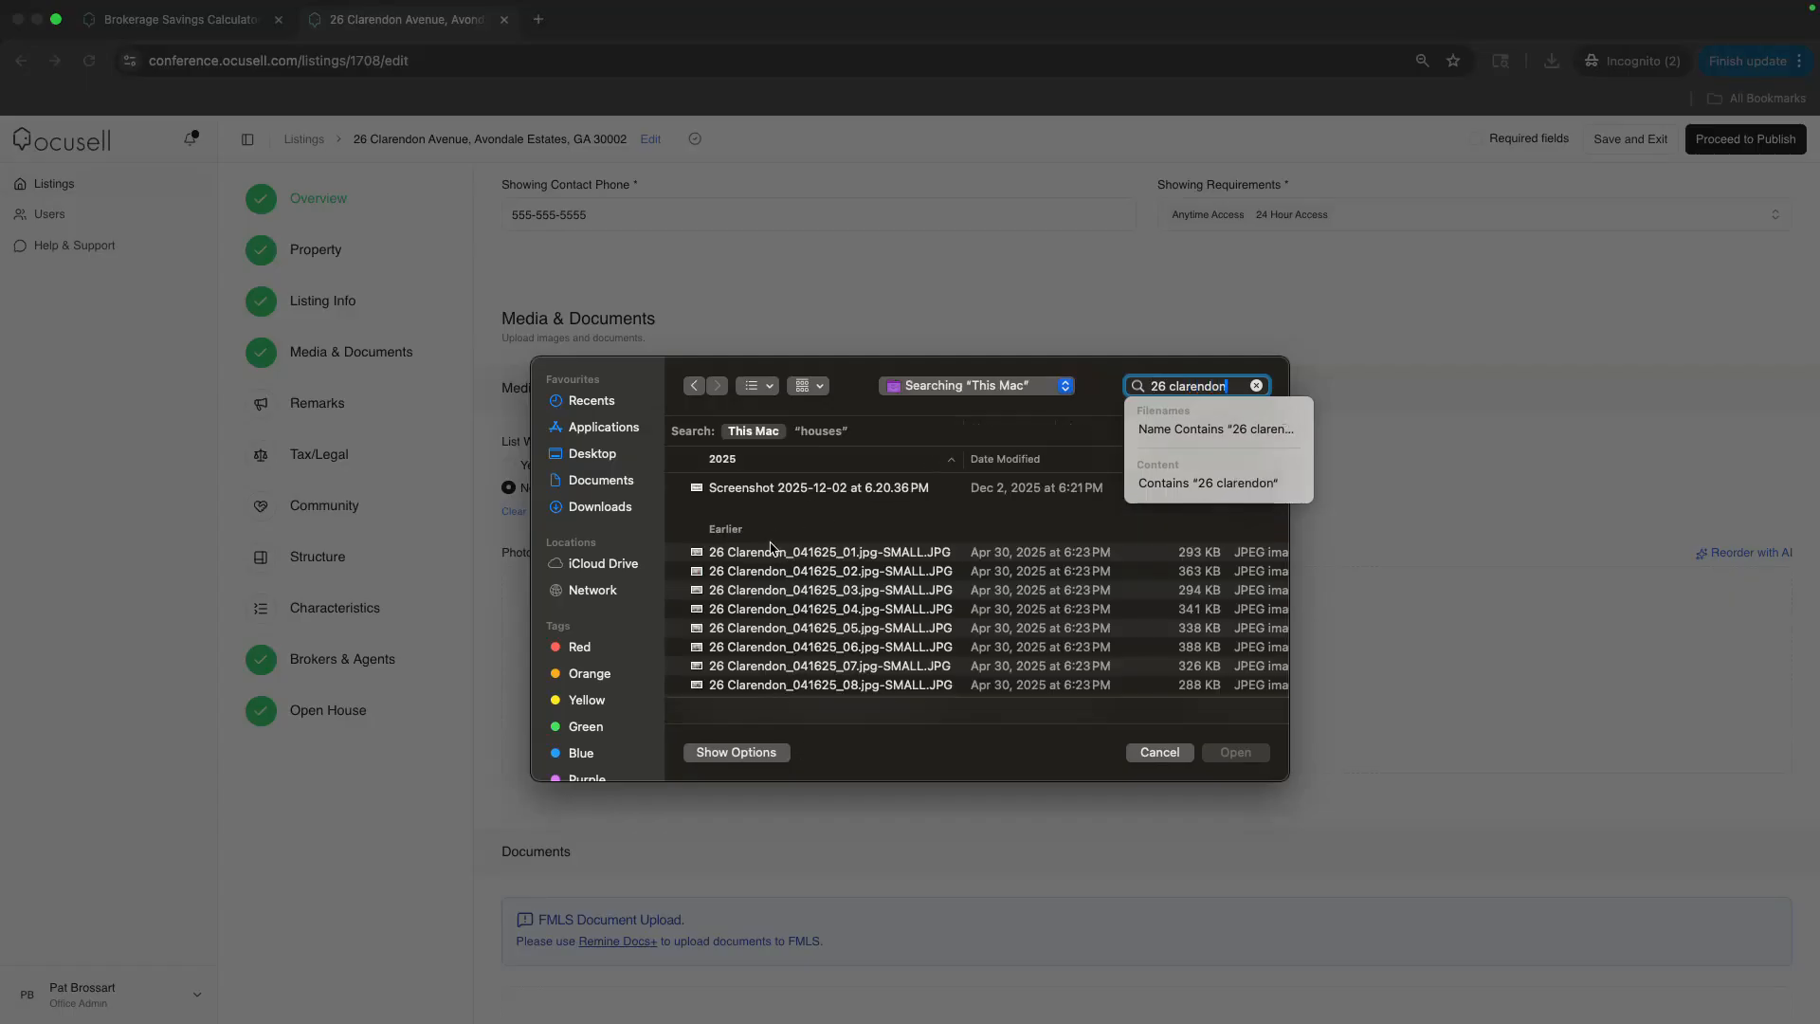
left_click(770, 553)
key("shift+Down")
key("shift+Down")
key("shift+Down")
key("shift+Down")
key("shift+Down")
key("shift+Down")
key("shift+Down")
key("shift+Down")
key("shift+Down")
key("shift+Down")
key("shift+Down")
key("shift+Down")
key("shift+Down")
key("shift+Down")
key("shift+Down")
key("shift+Down")
key("shift+Down")
key("shift+Down")
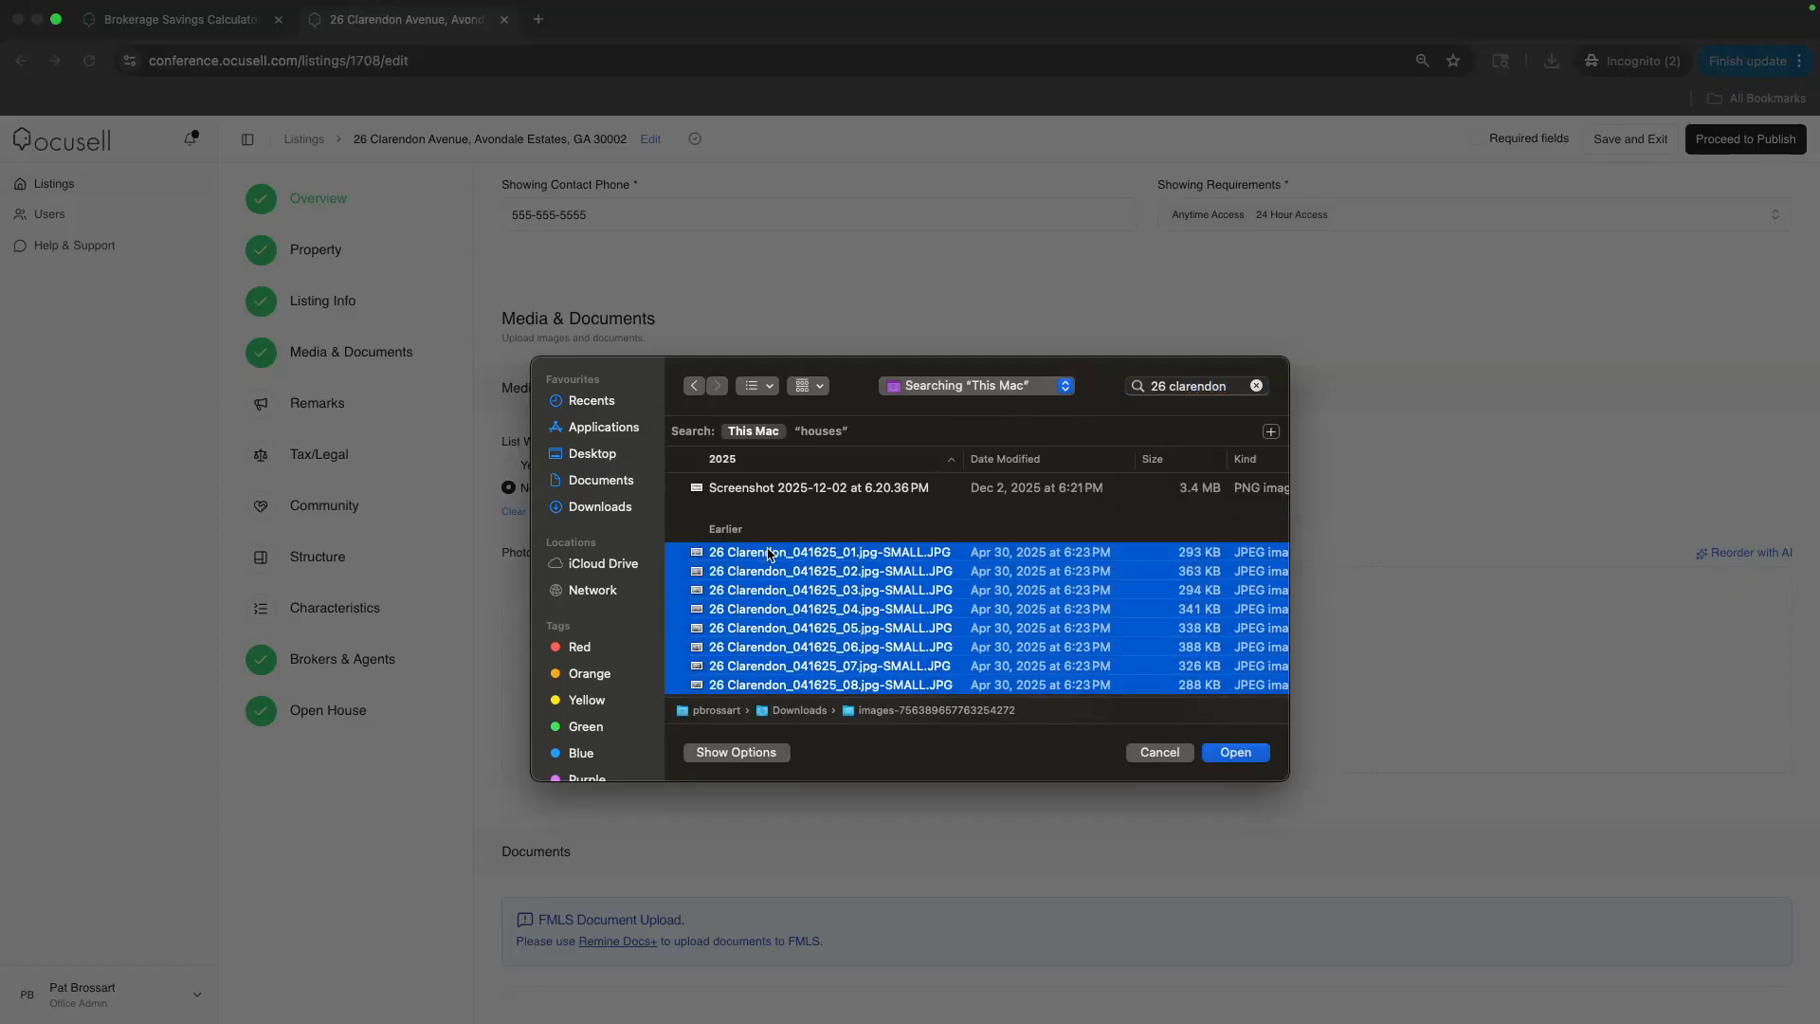
key("shift+Down")
key("shift+Down")
key("shift+Down")
key("shift+Down")
key("shift+Down")
key("shift+Down")
key("shift+Down")
key("shift+Down")
key("shift+Down")
key("shift+Down")
key("shift+Down")
key("shift+Down")
key("shift+Down")
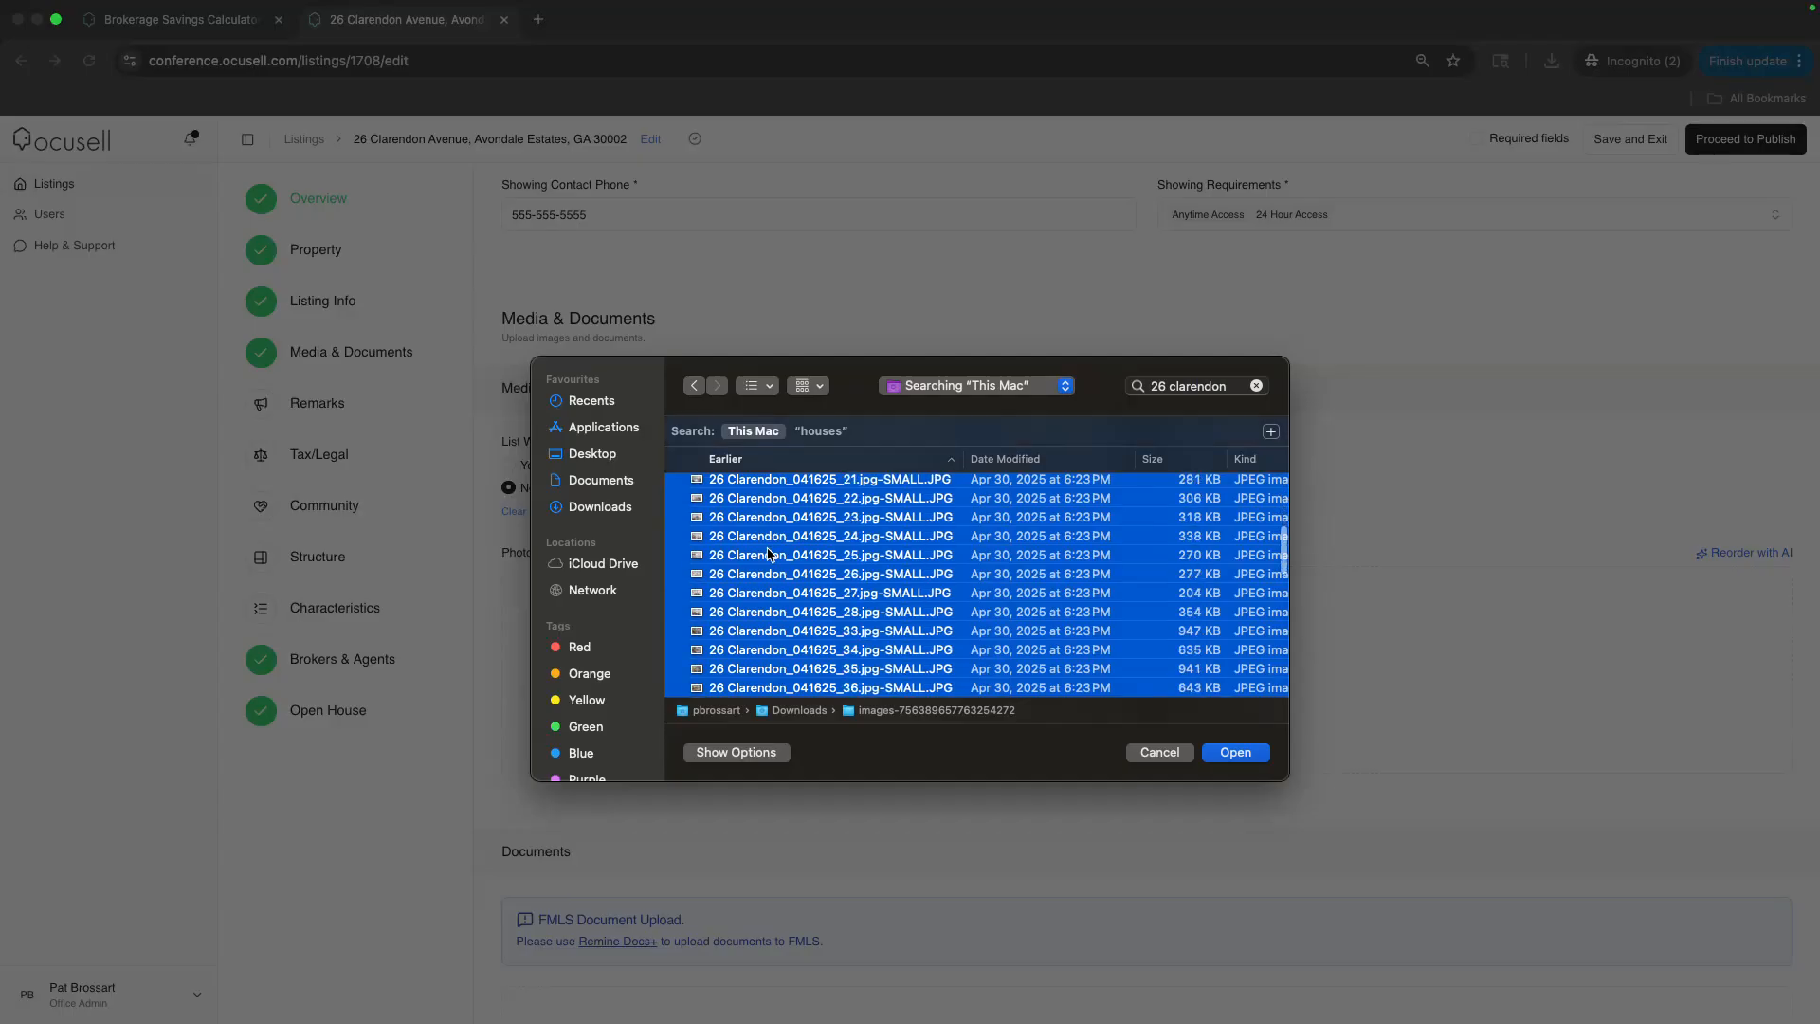
left_click(1229, 748)
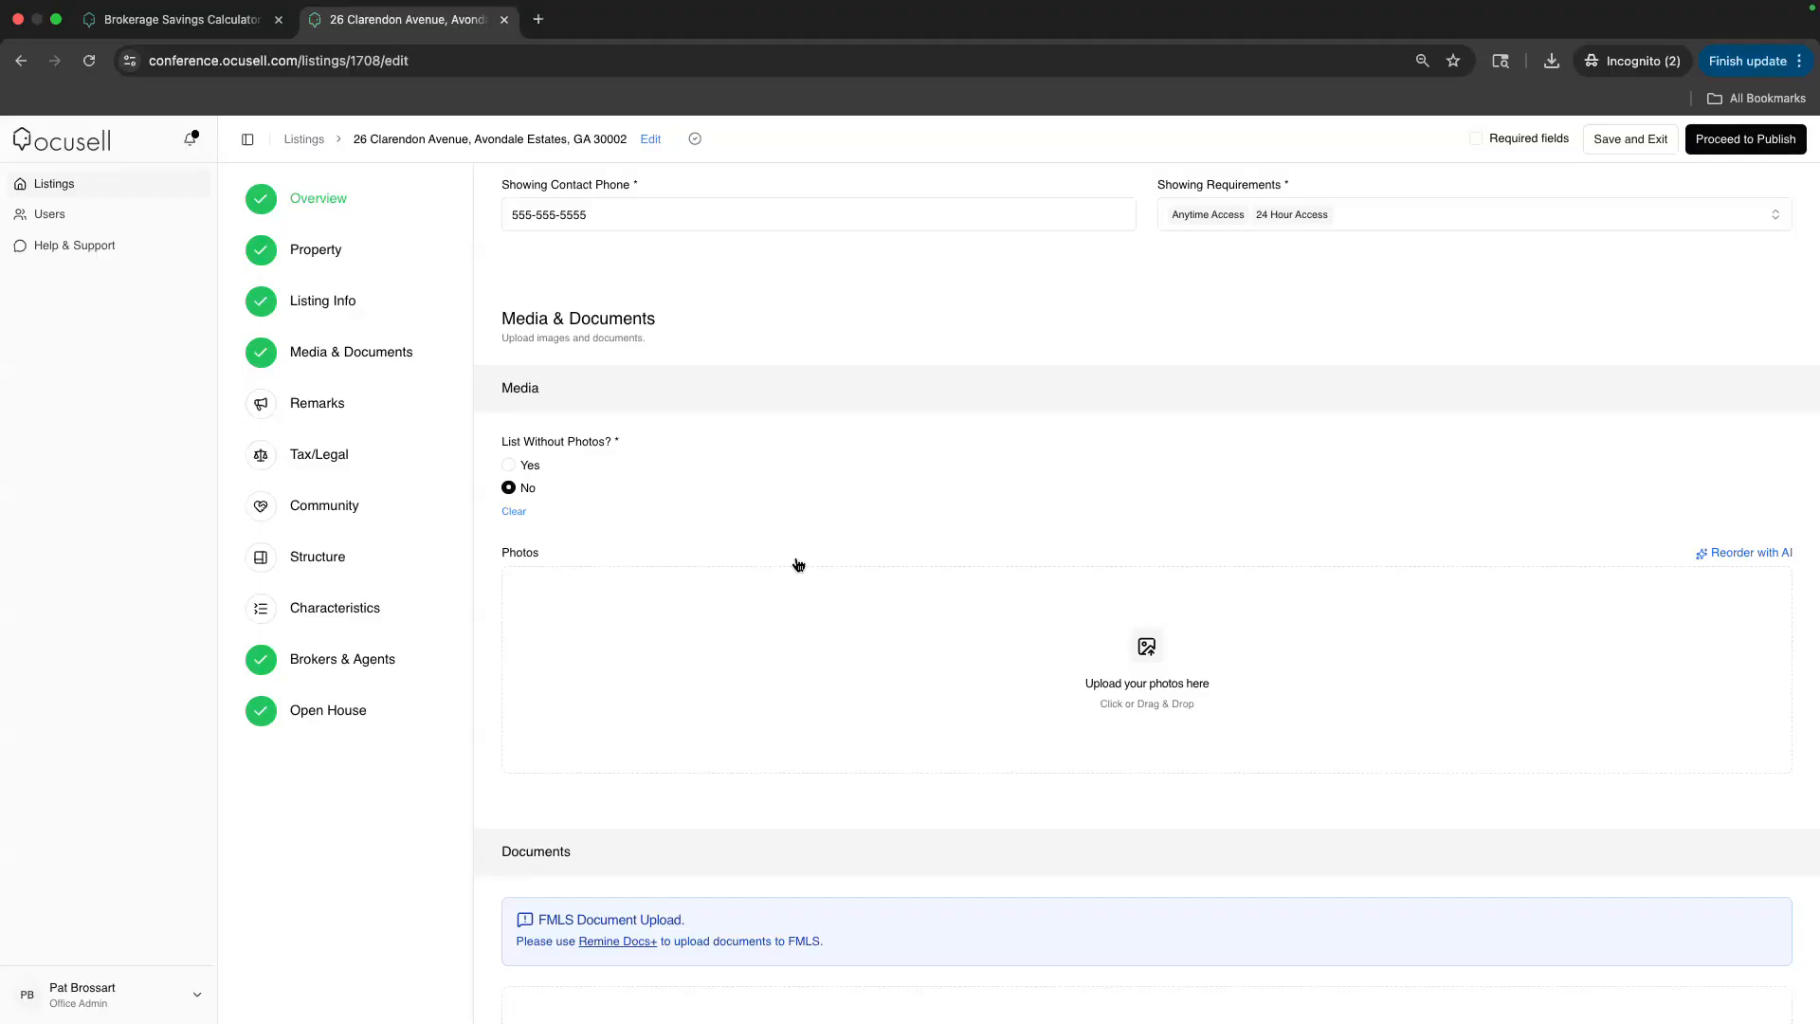
scroll(823, 348, "down", 3)
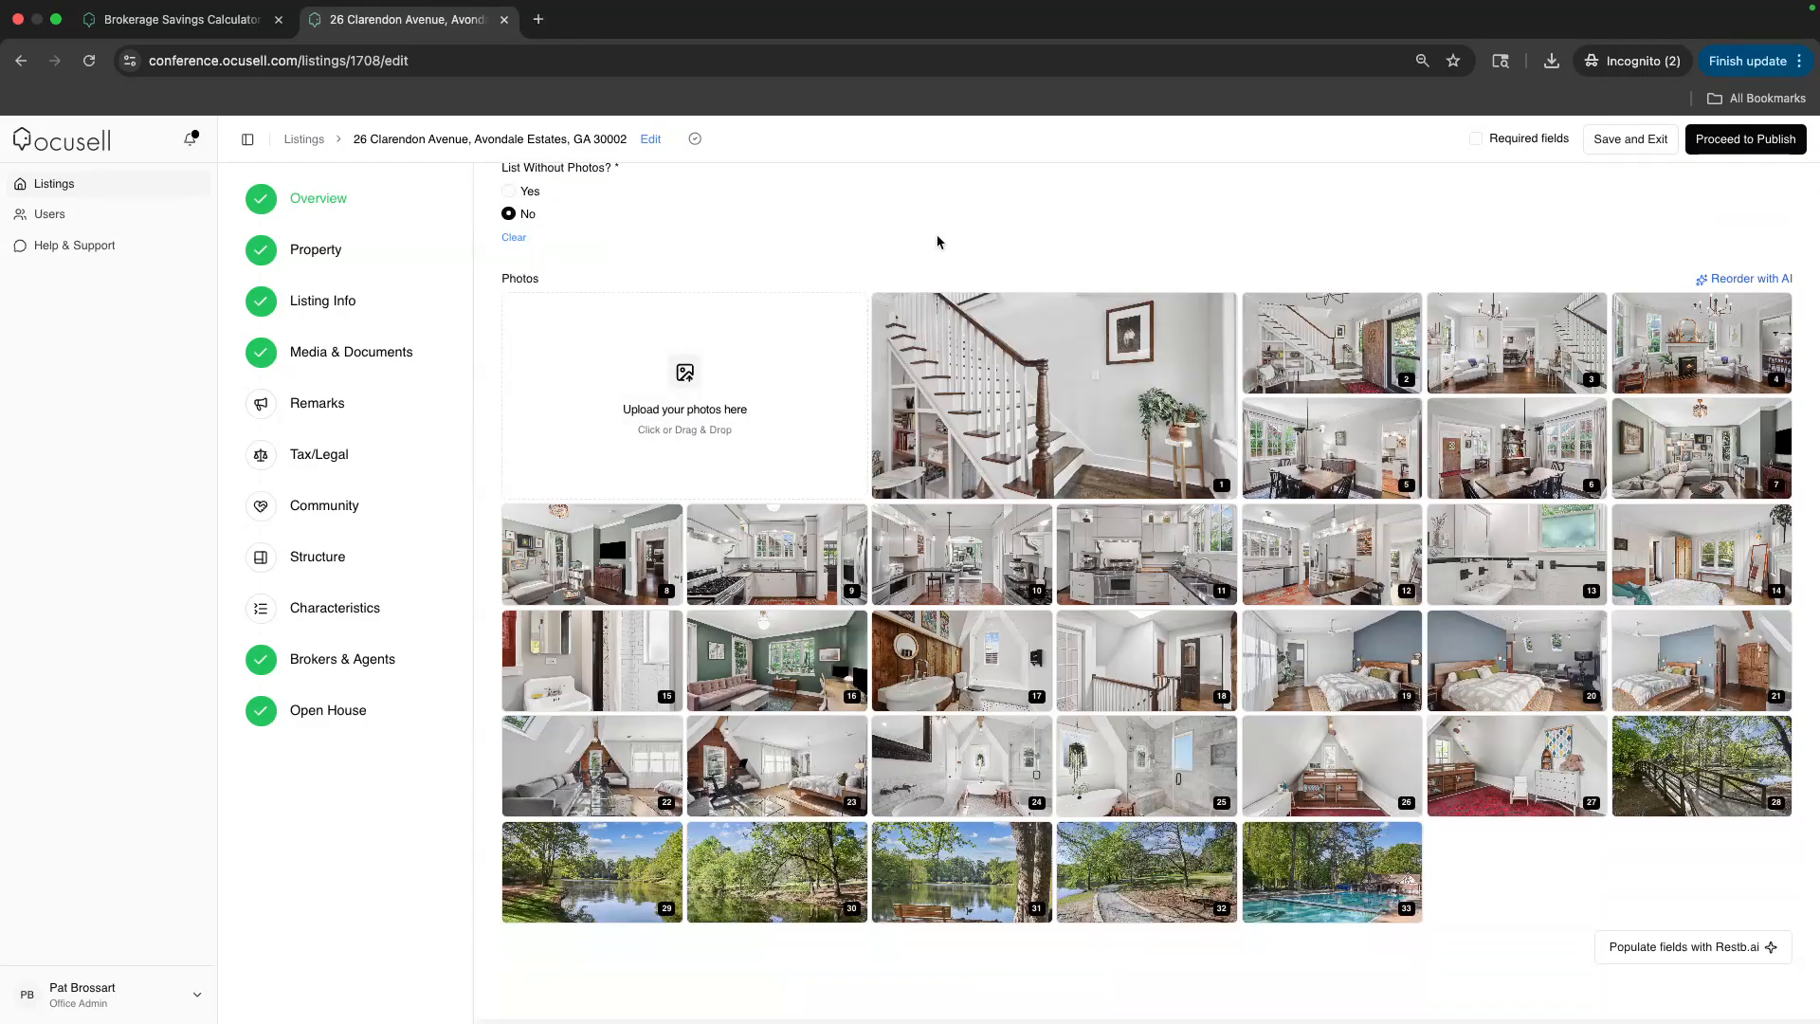
Reorder the photos, moving the staircase shot out of first place so a kitchen shot leads
mouse_move(1078, 414)
left_mouse_down()
mouse_move(1064, 581)
mouse_move(1202, 522)
mouse_move(1052, 398)
left_mouse_up()
left_click_drag(1348, 456, 1145, 663)
left_click_drag(607, 770, 614, 675)
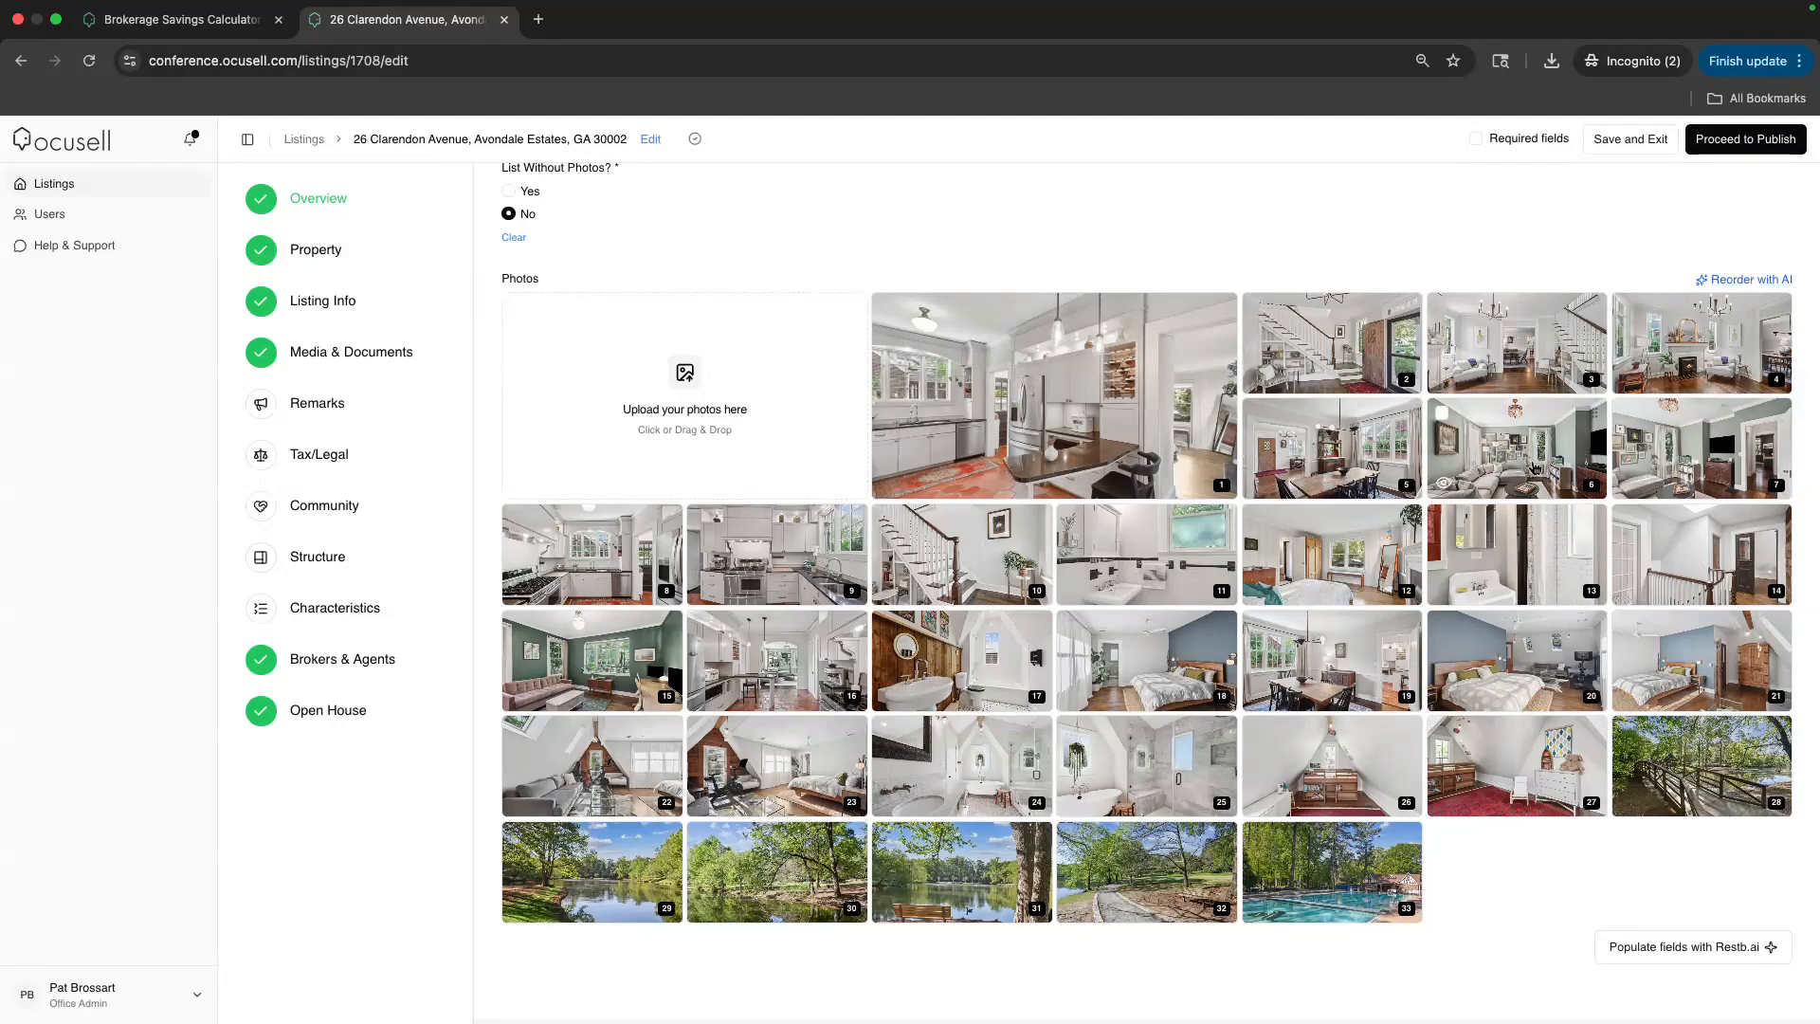
scroll(1692, 730, "down", 2)
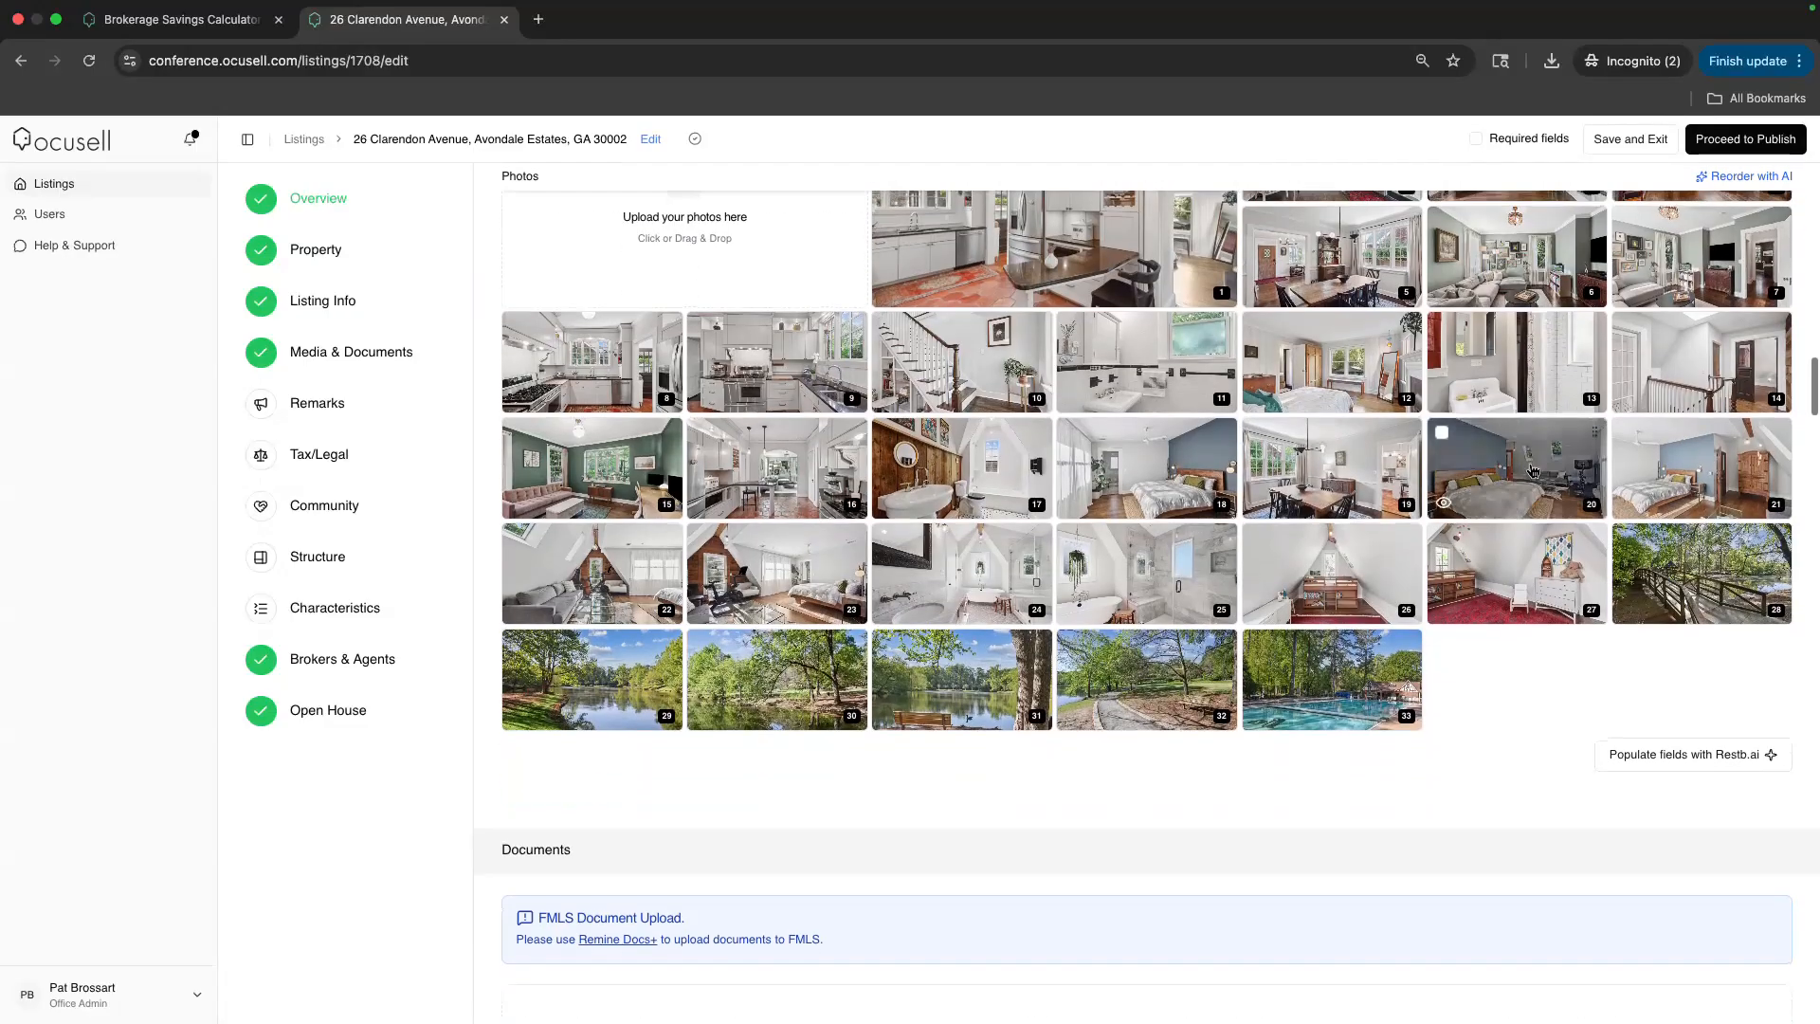
Apply Restb.ai's photo-detected features to the listing, then go to Media & Documents
left_click(1670, 764)
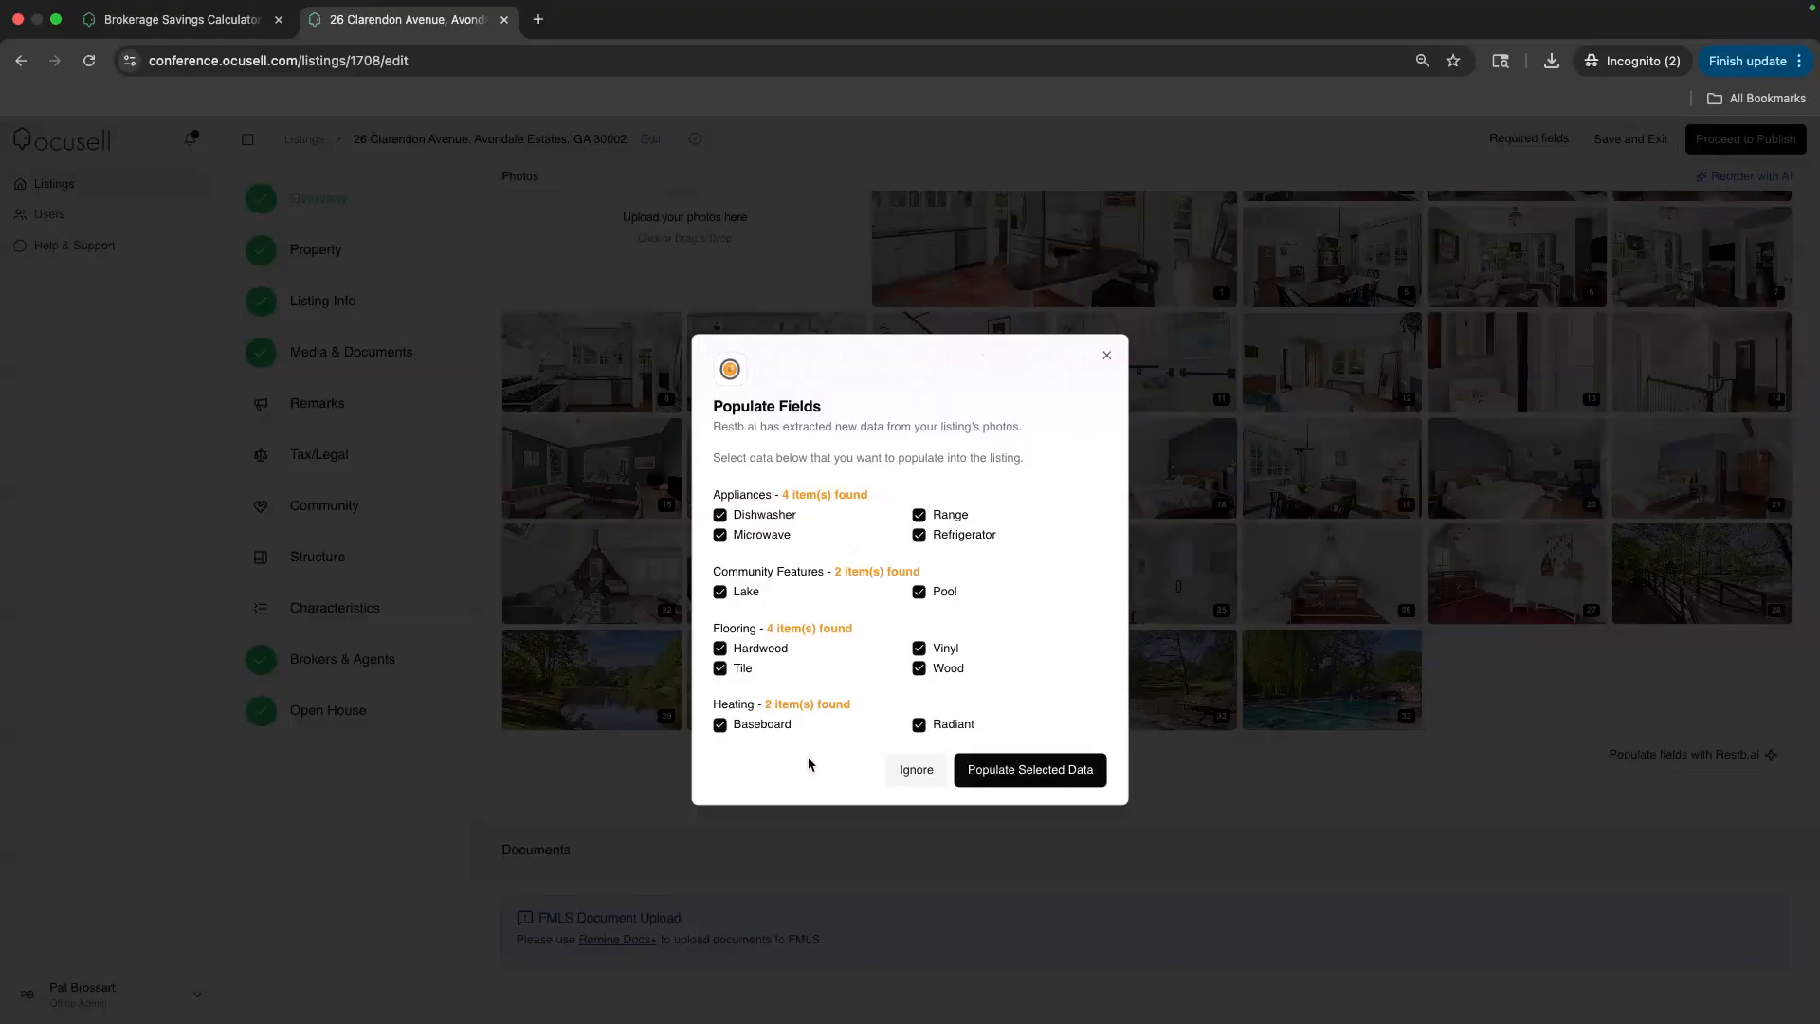
left_click(1025, 771)
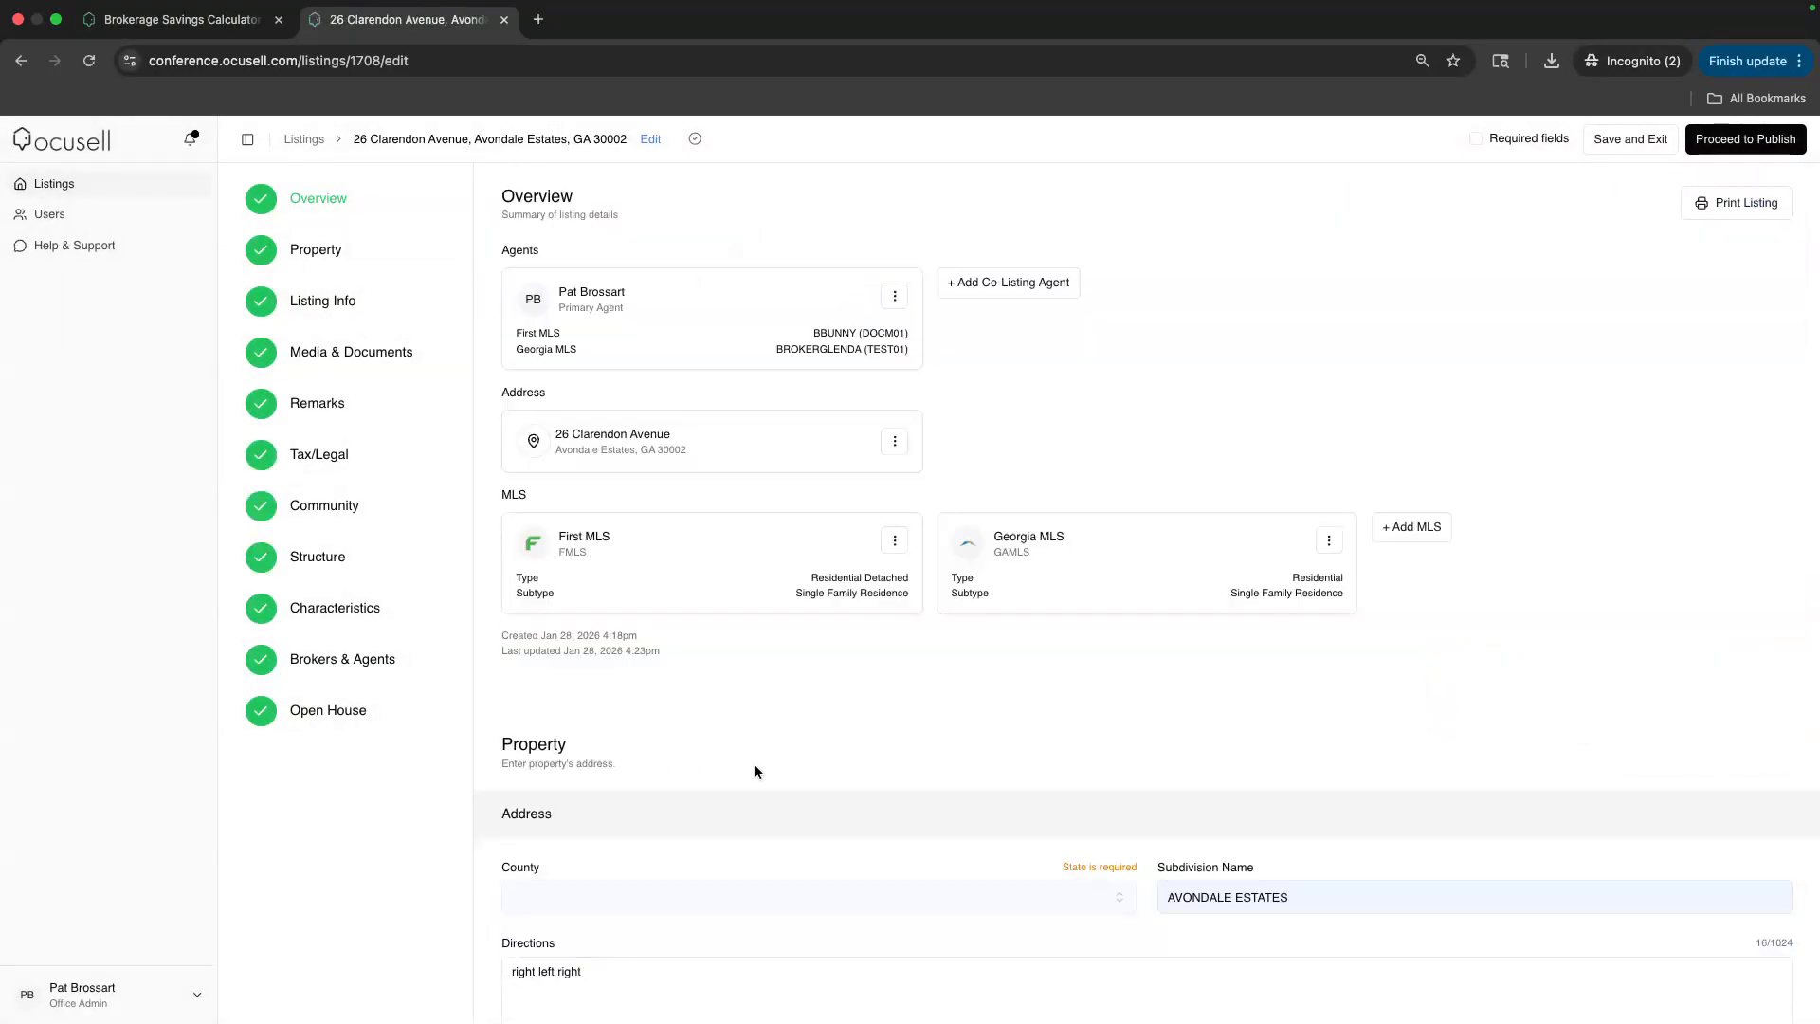
left_click(329, 354)
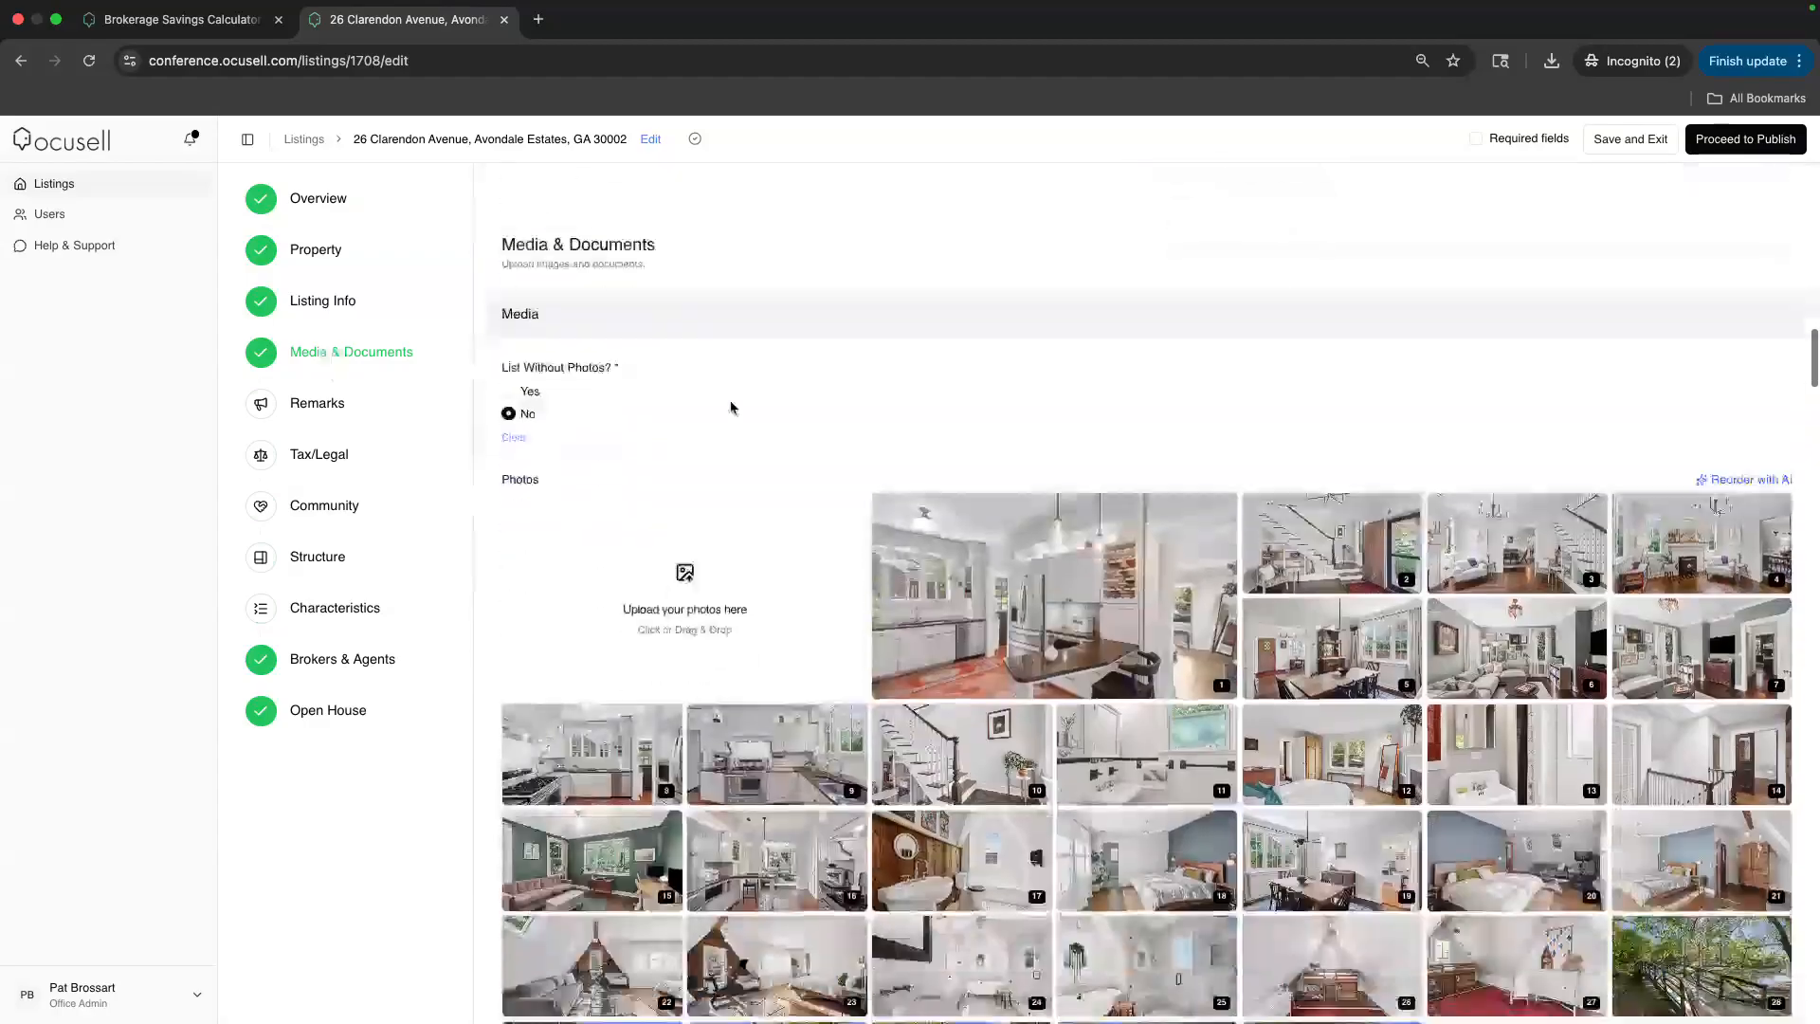
Scroll past the photo grid and FMLS Document Upload note down to the Remarks fields
scroll(773, 418, "down", 8)
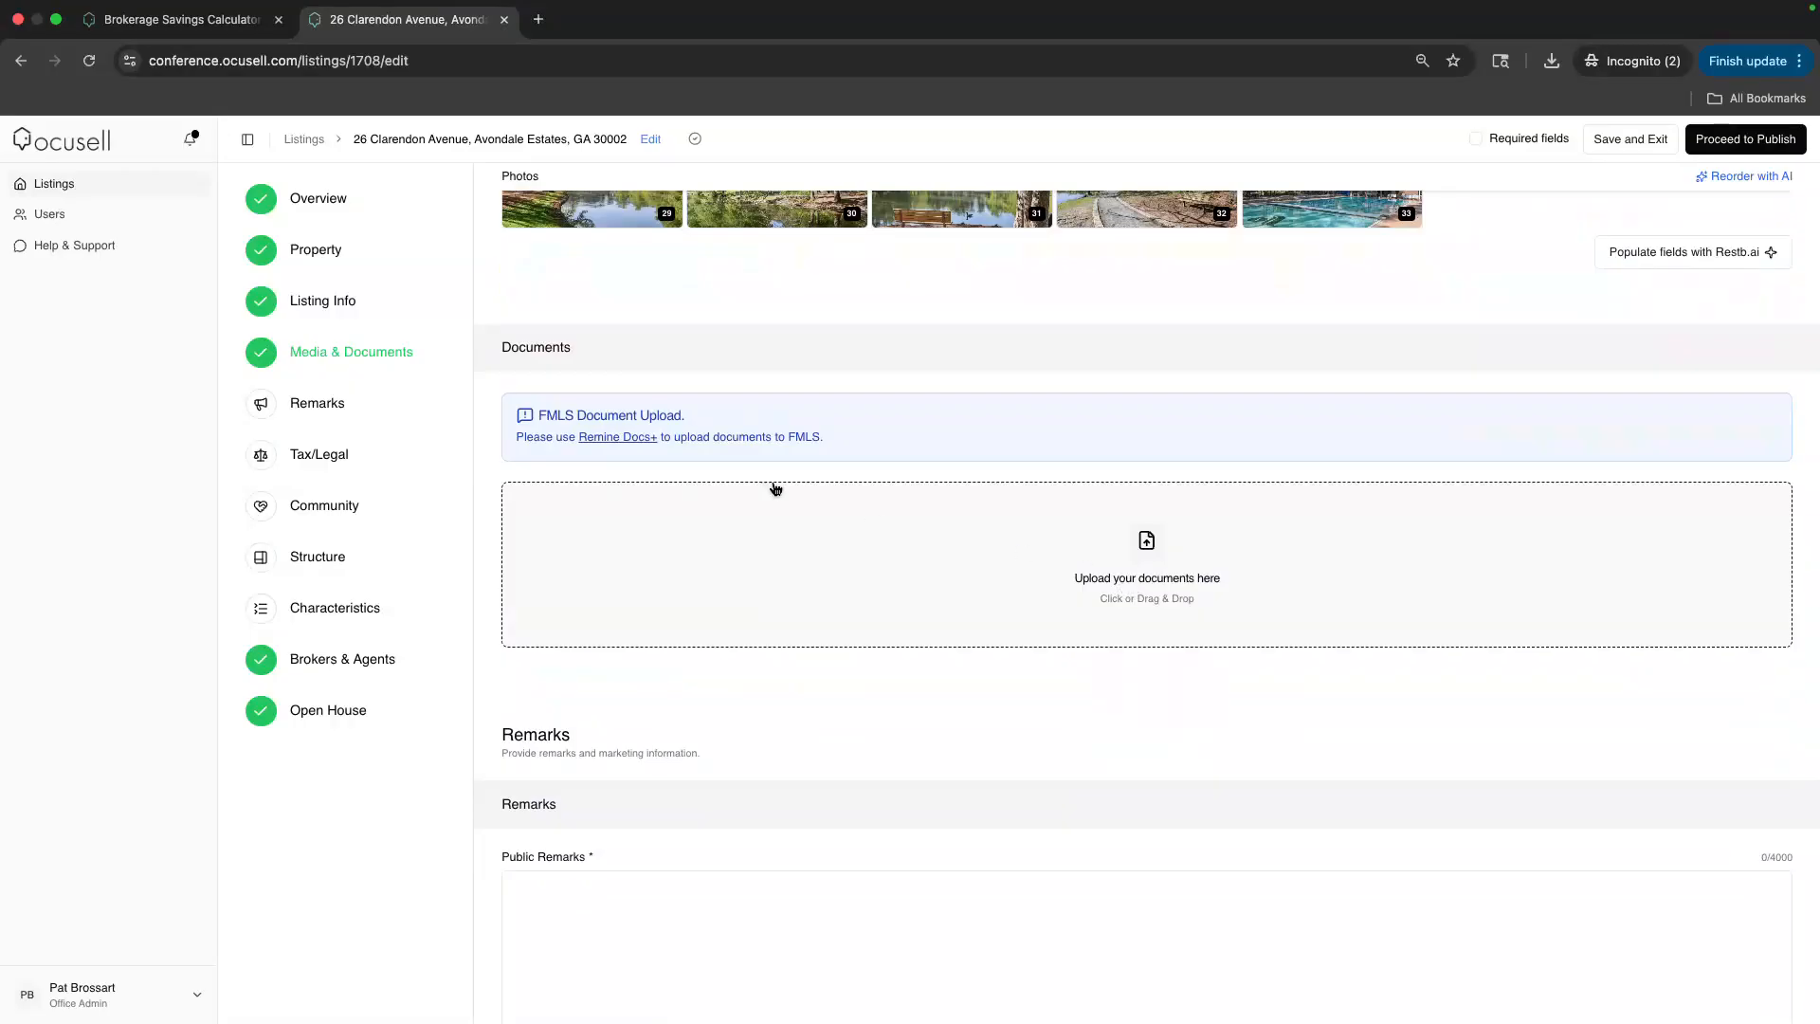
scroll(628, 444, "up", 3)
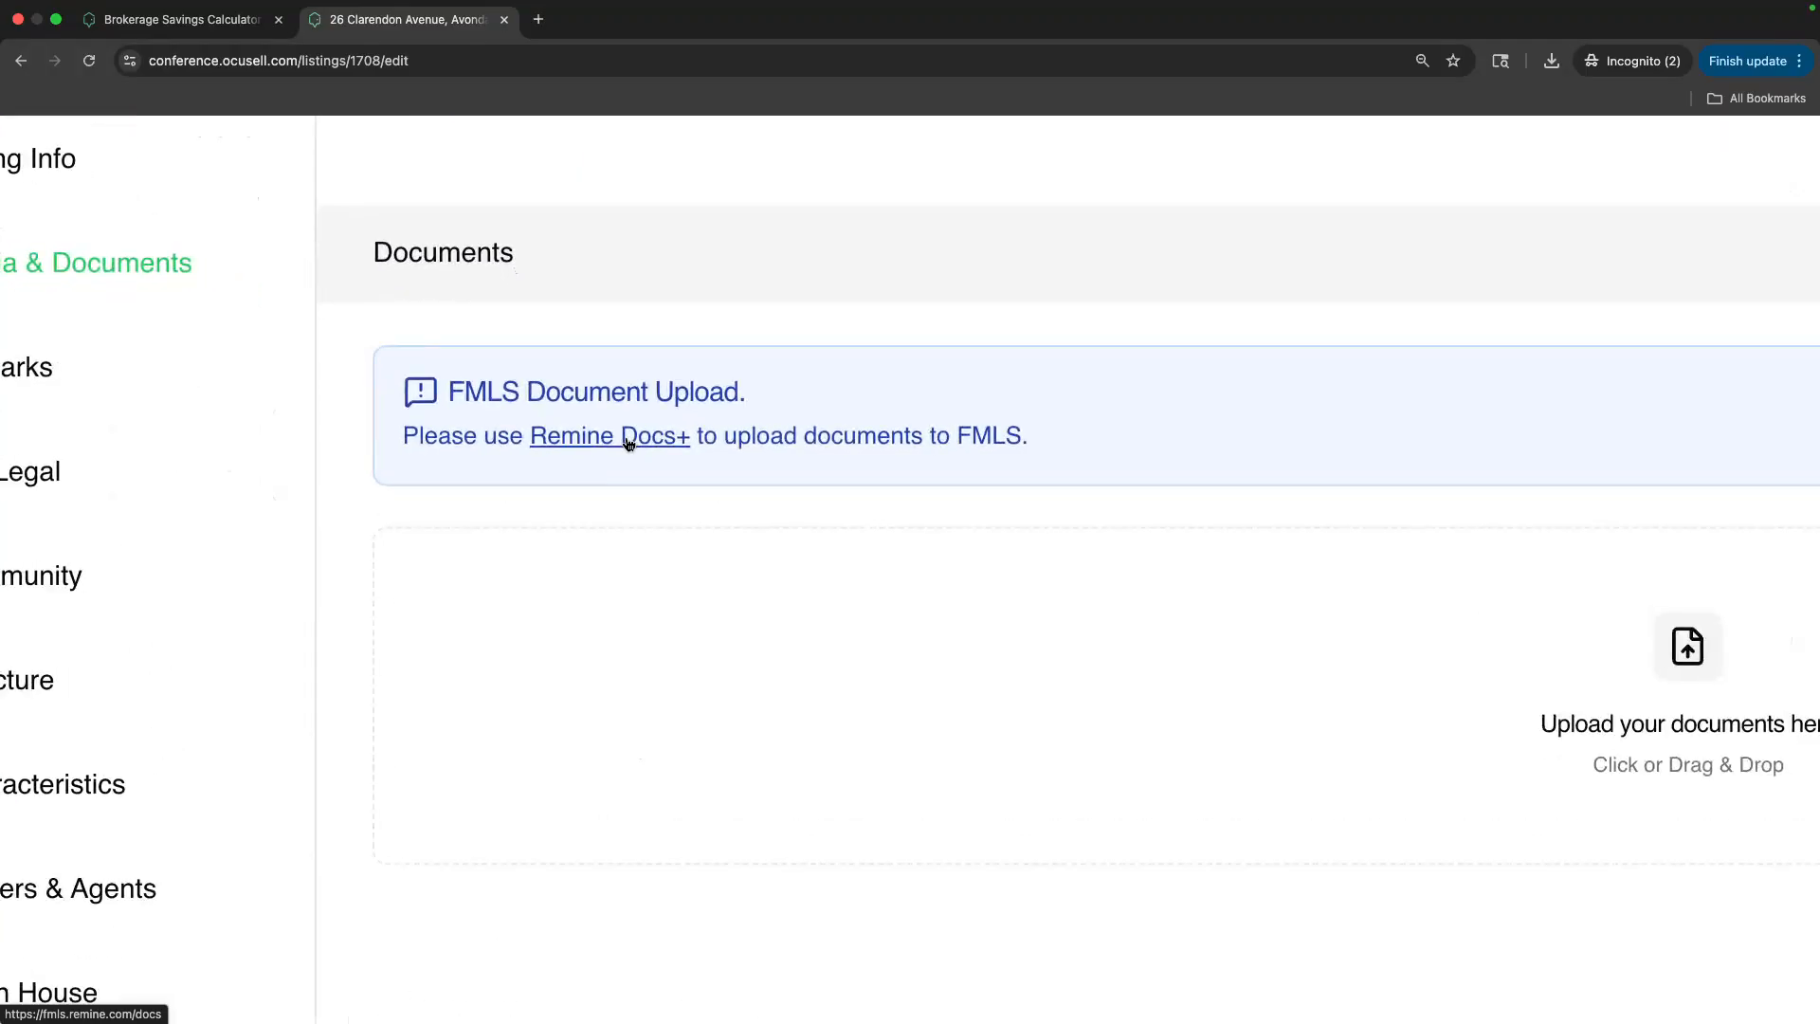
scroll(629, 443, "down", 3)
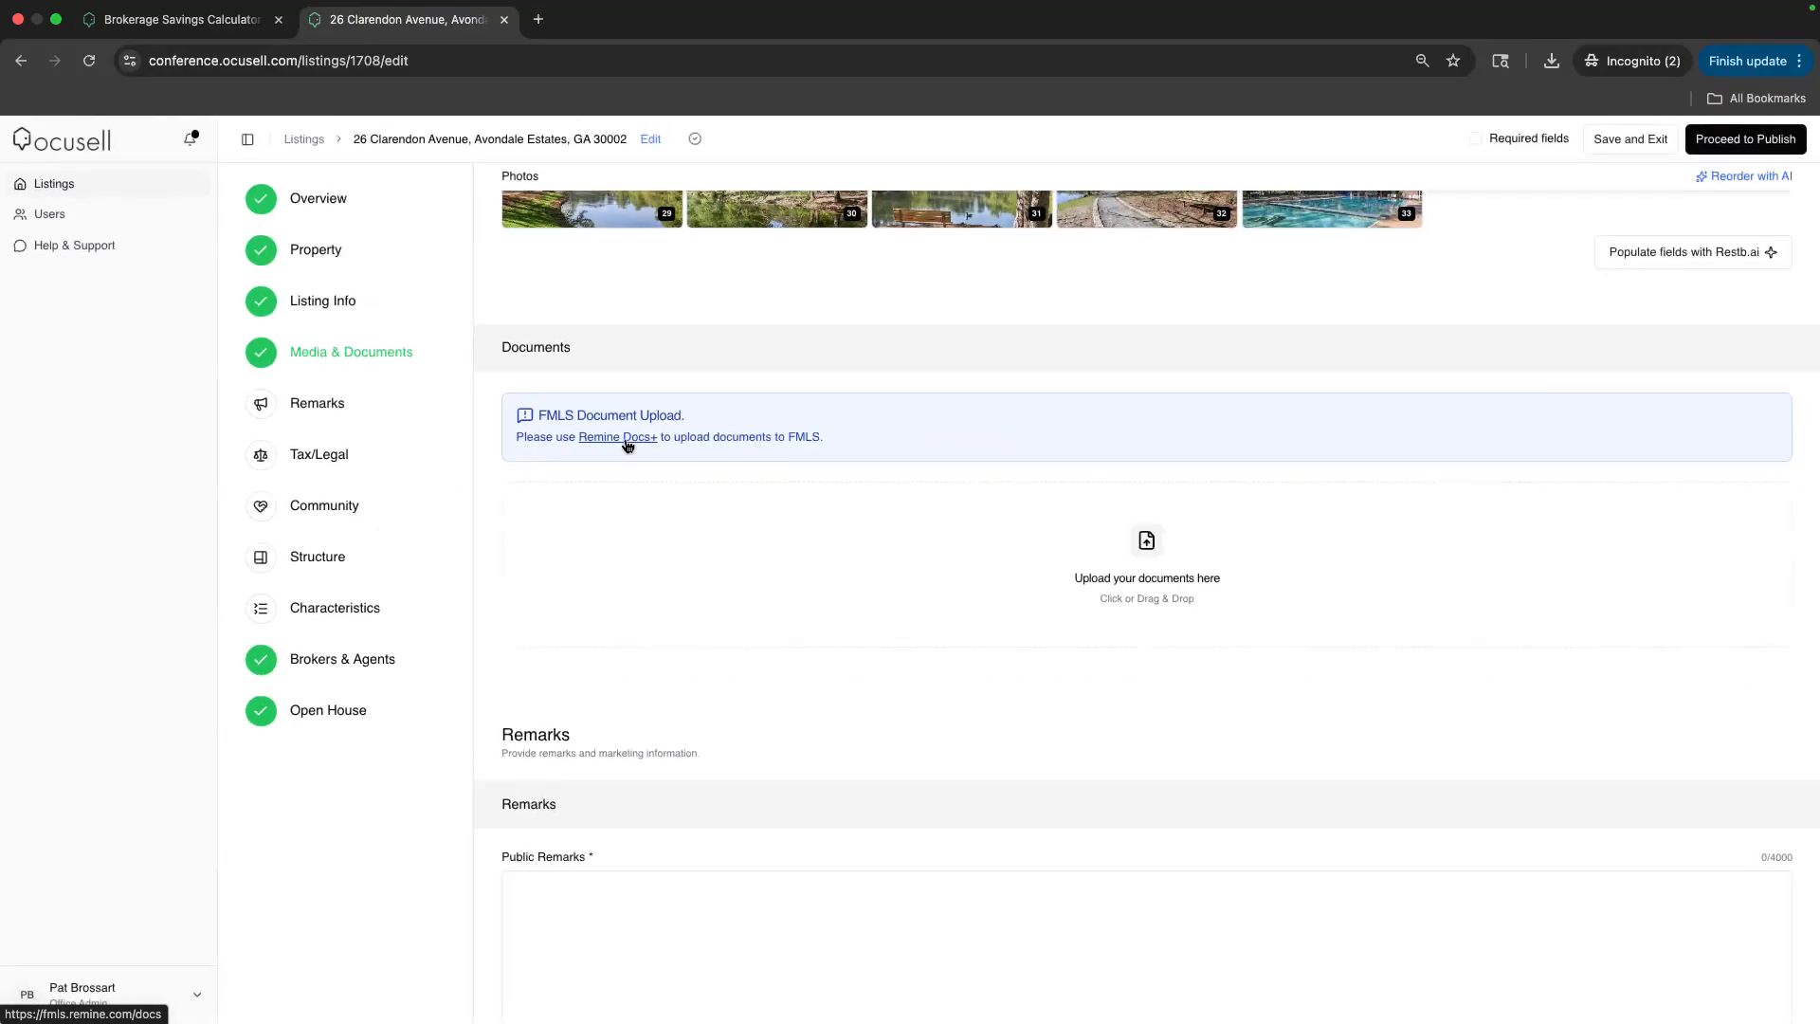
scroll(801, 462, "down", 1)
scroll(801, 462, "down", 3)
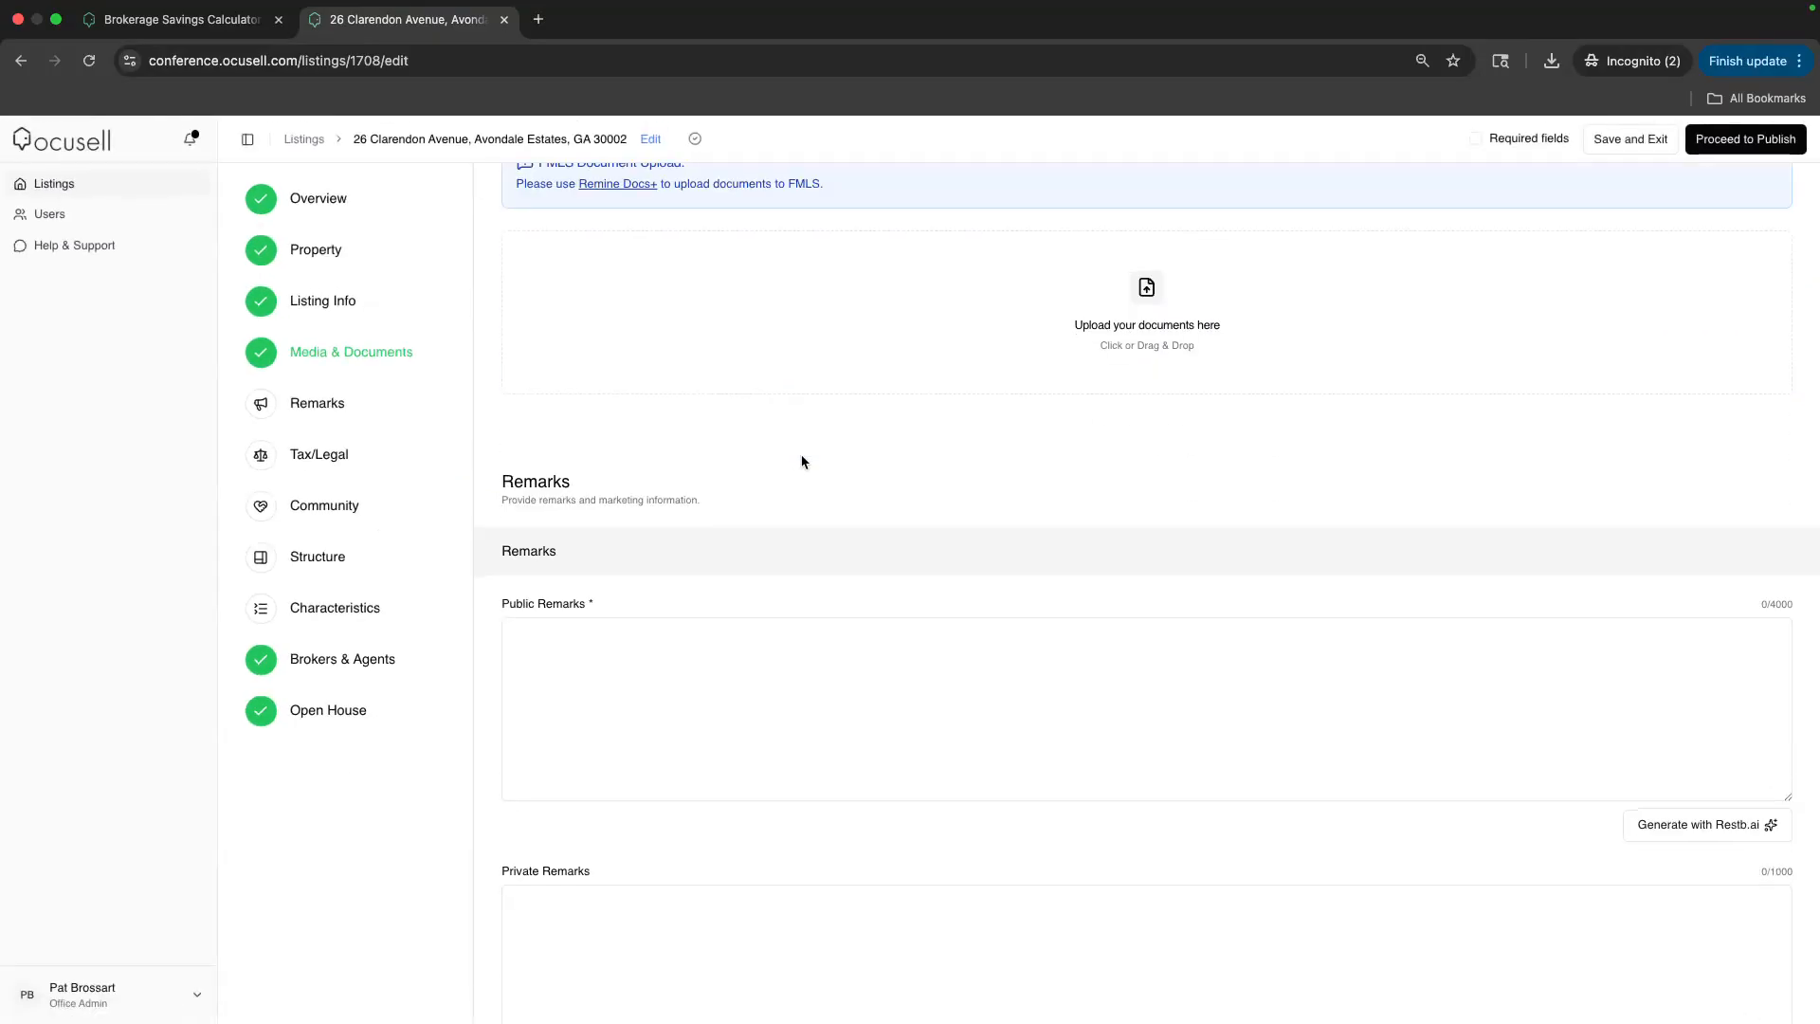
Generate the Public Remarks description with Restb.ai and review the generated text
left_click(1714, 831)
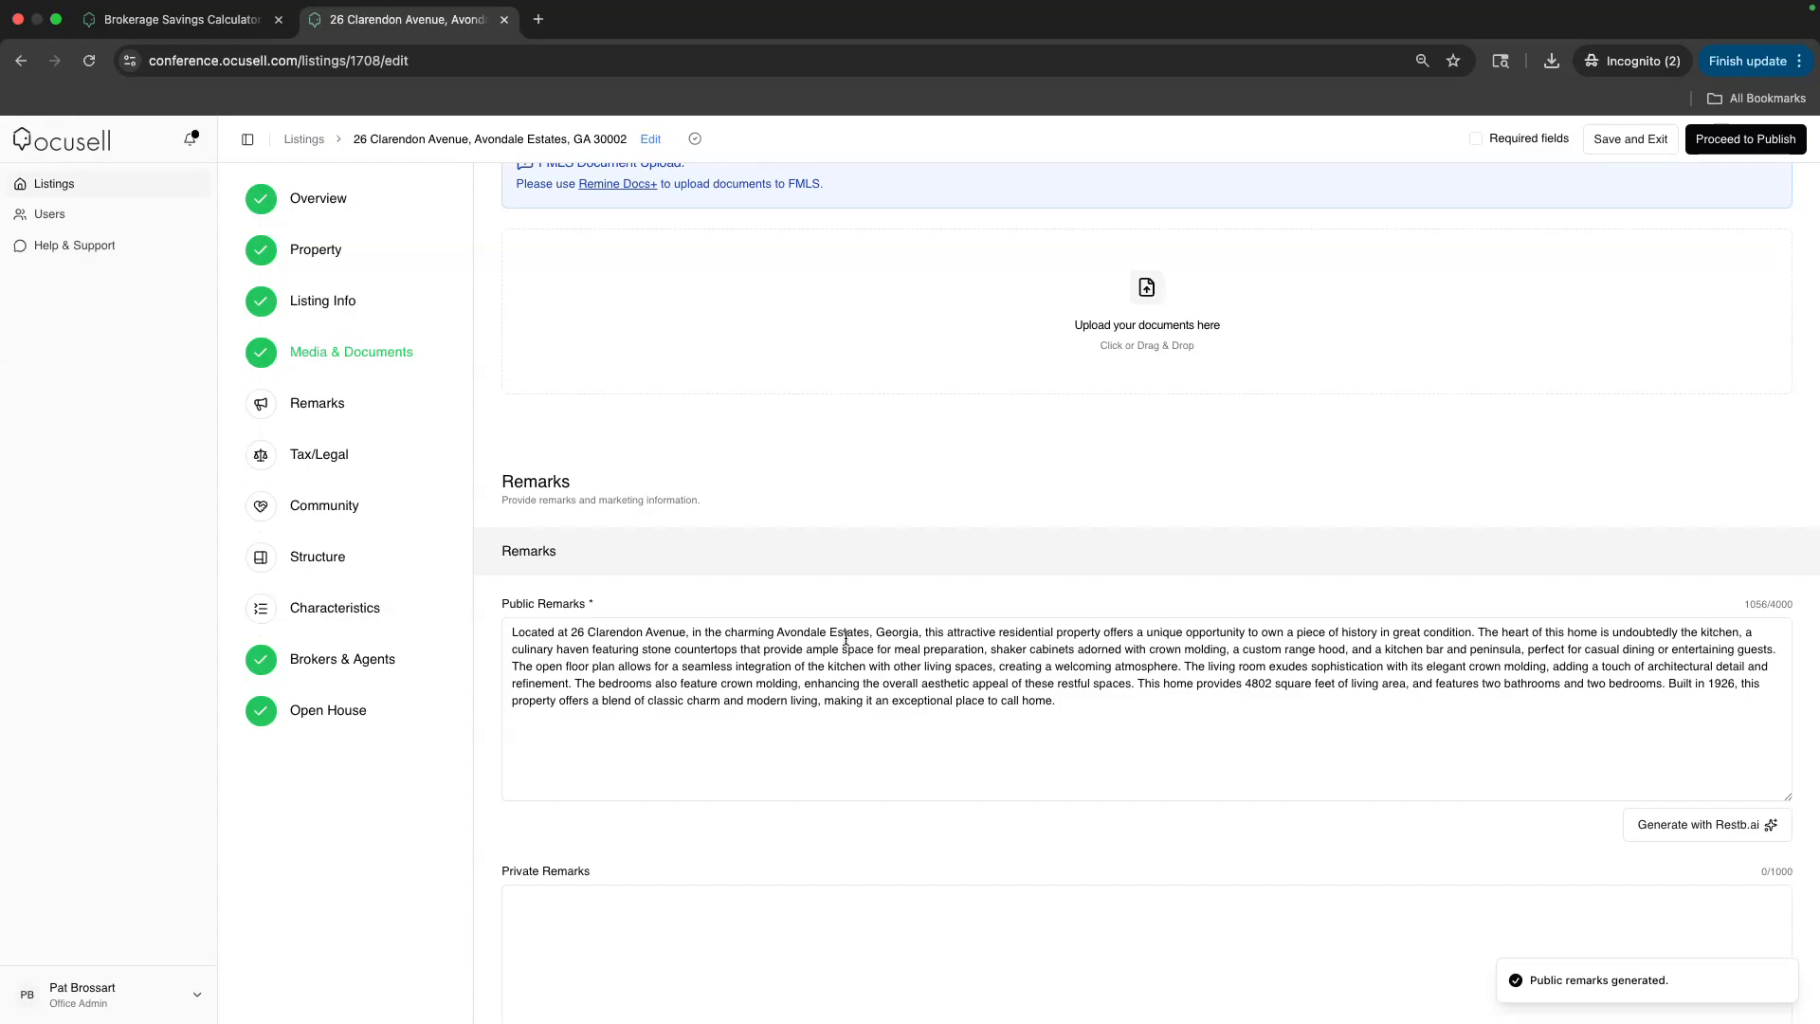
left_click_drag(691, 633, 821, 664)
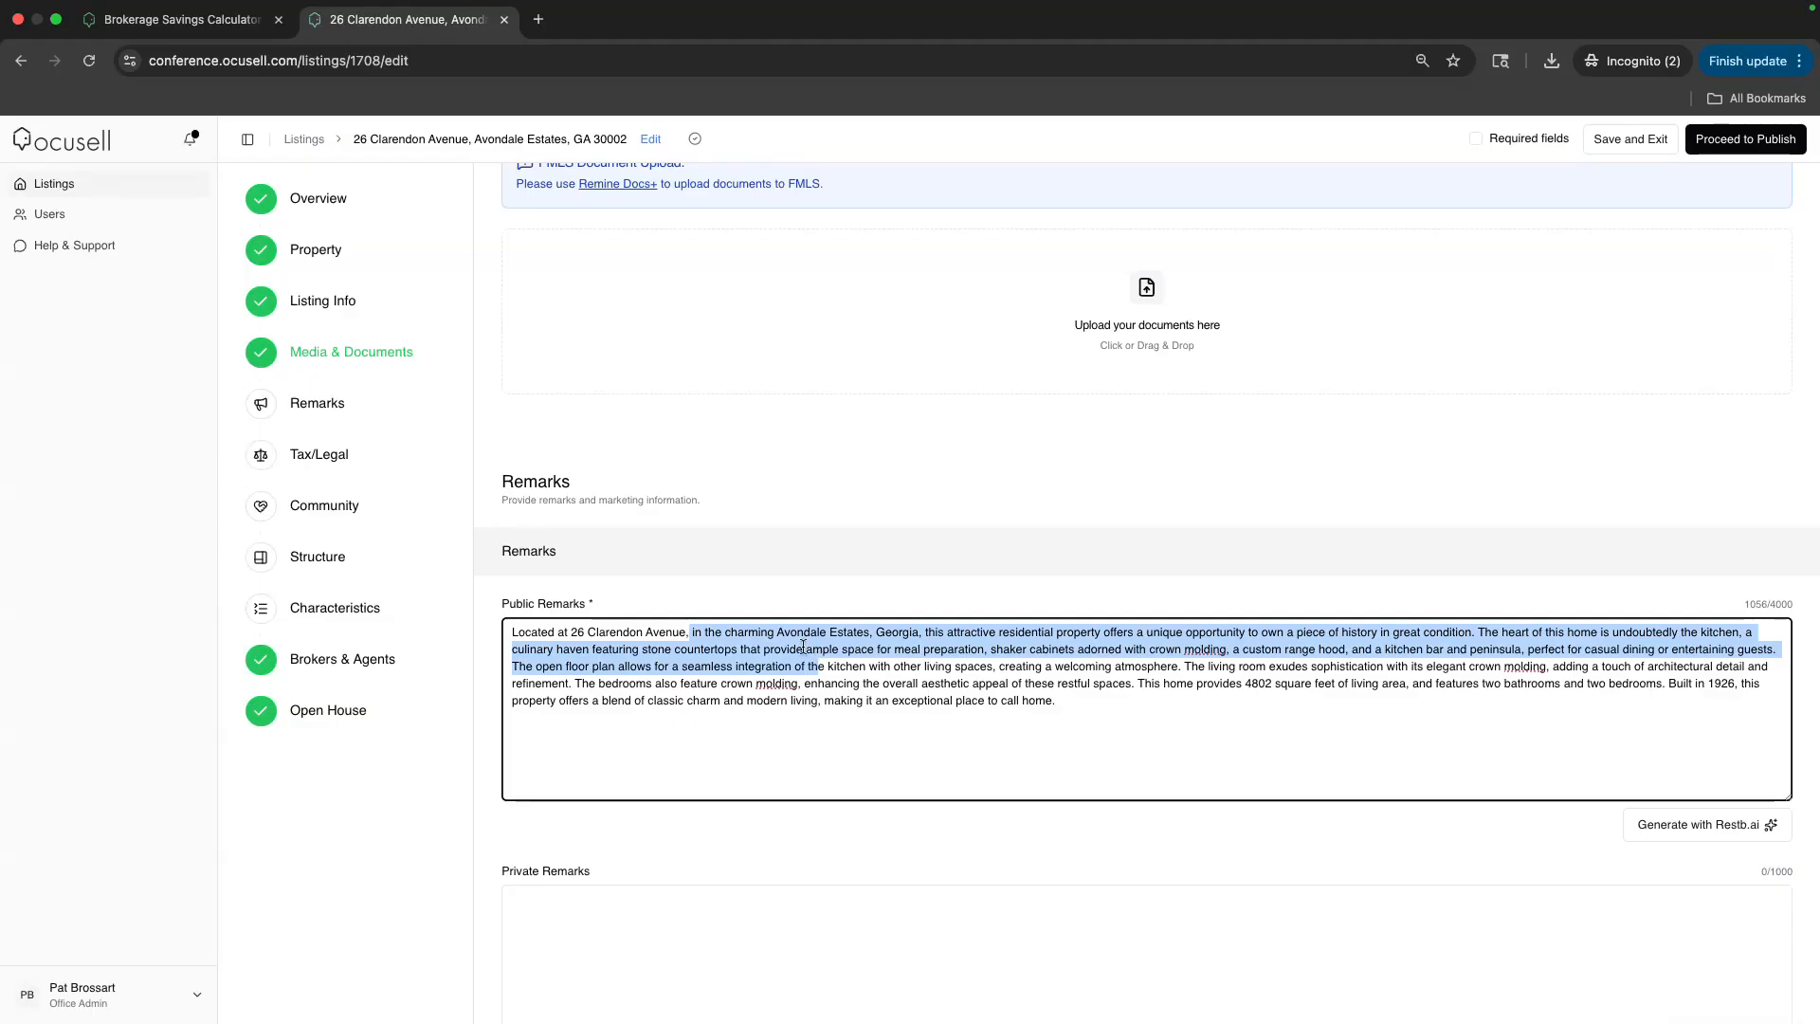
left_click(803, 647)
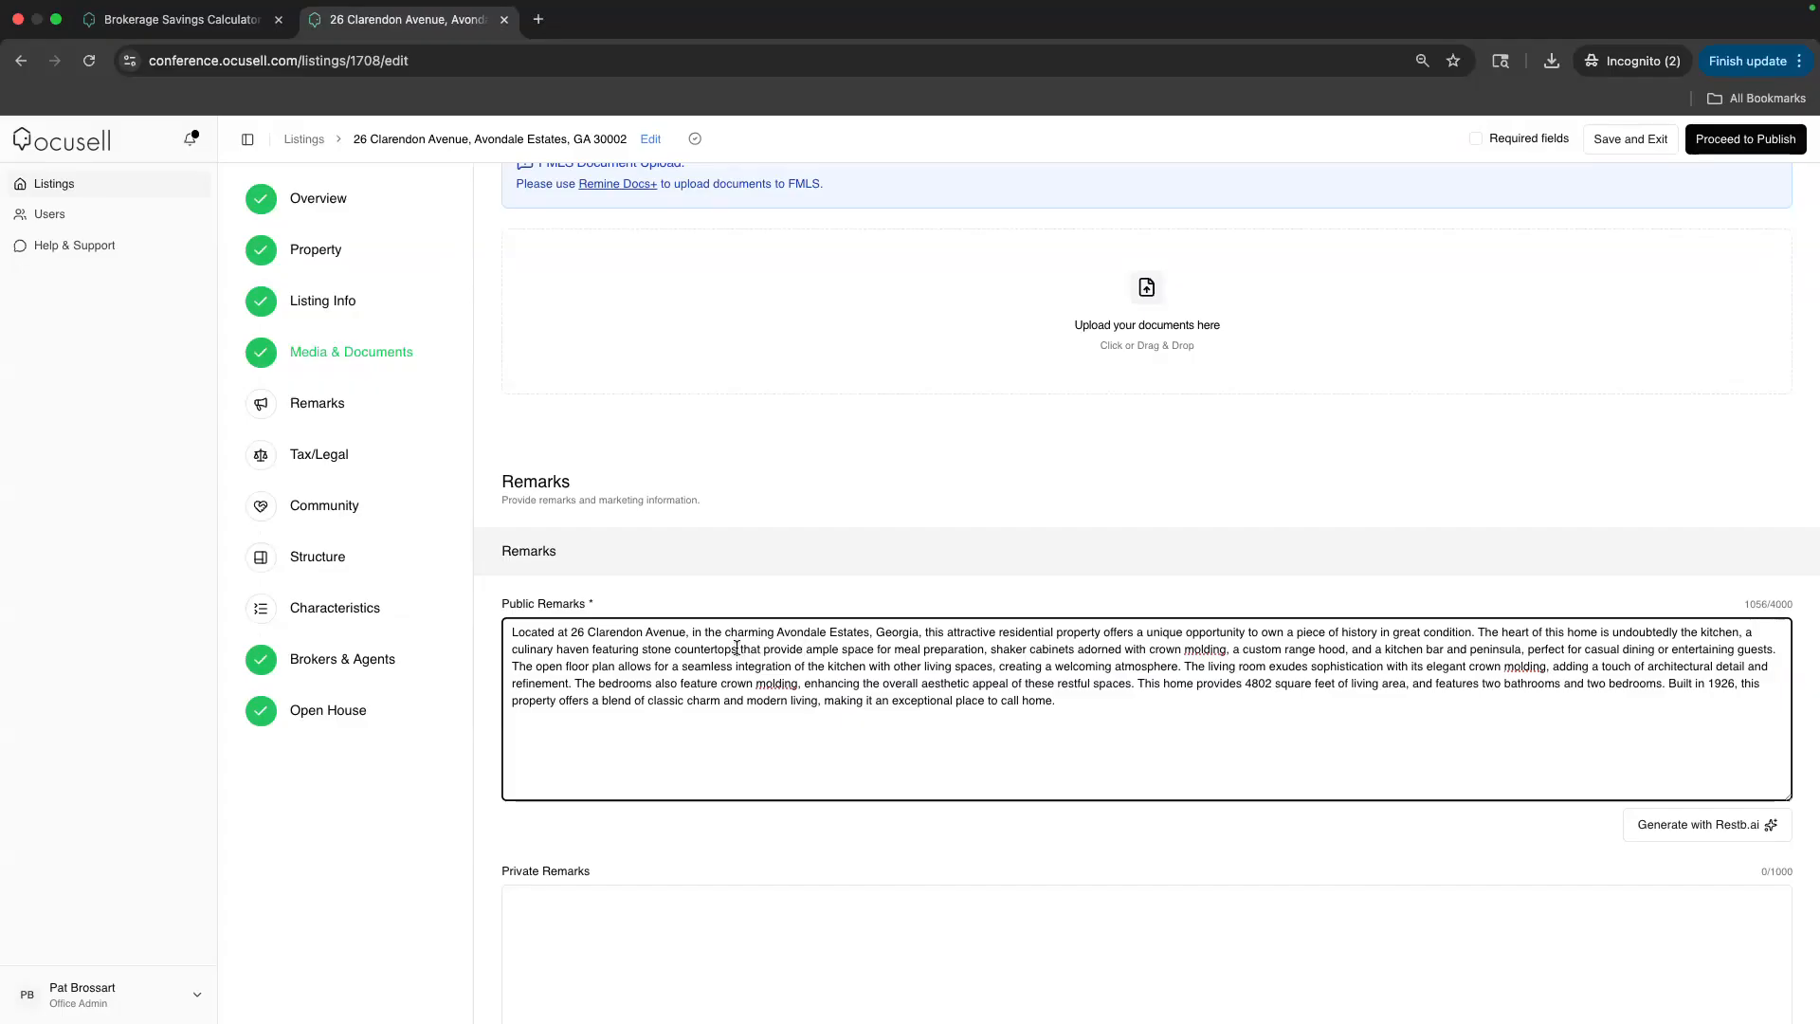
left_click_drag(739, 649, 989, 650)
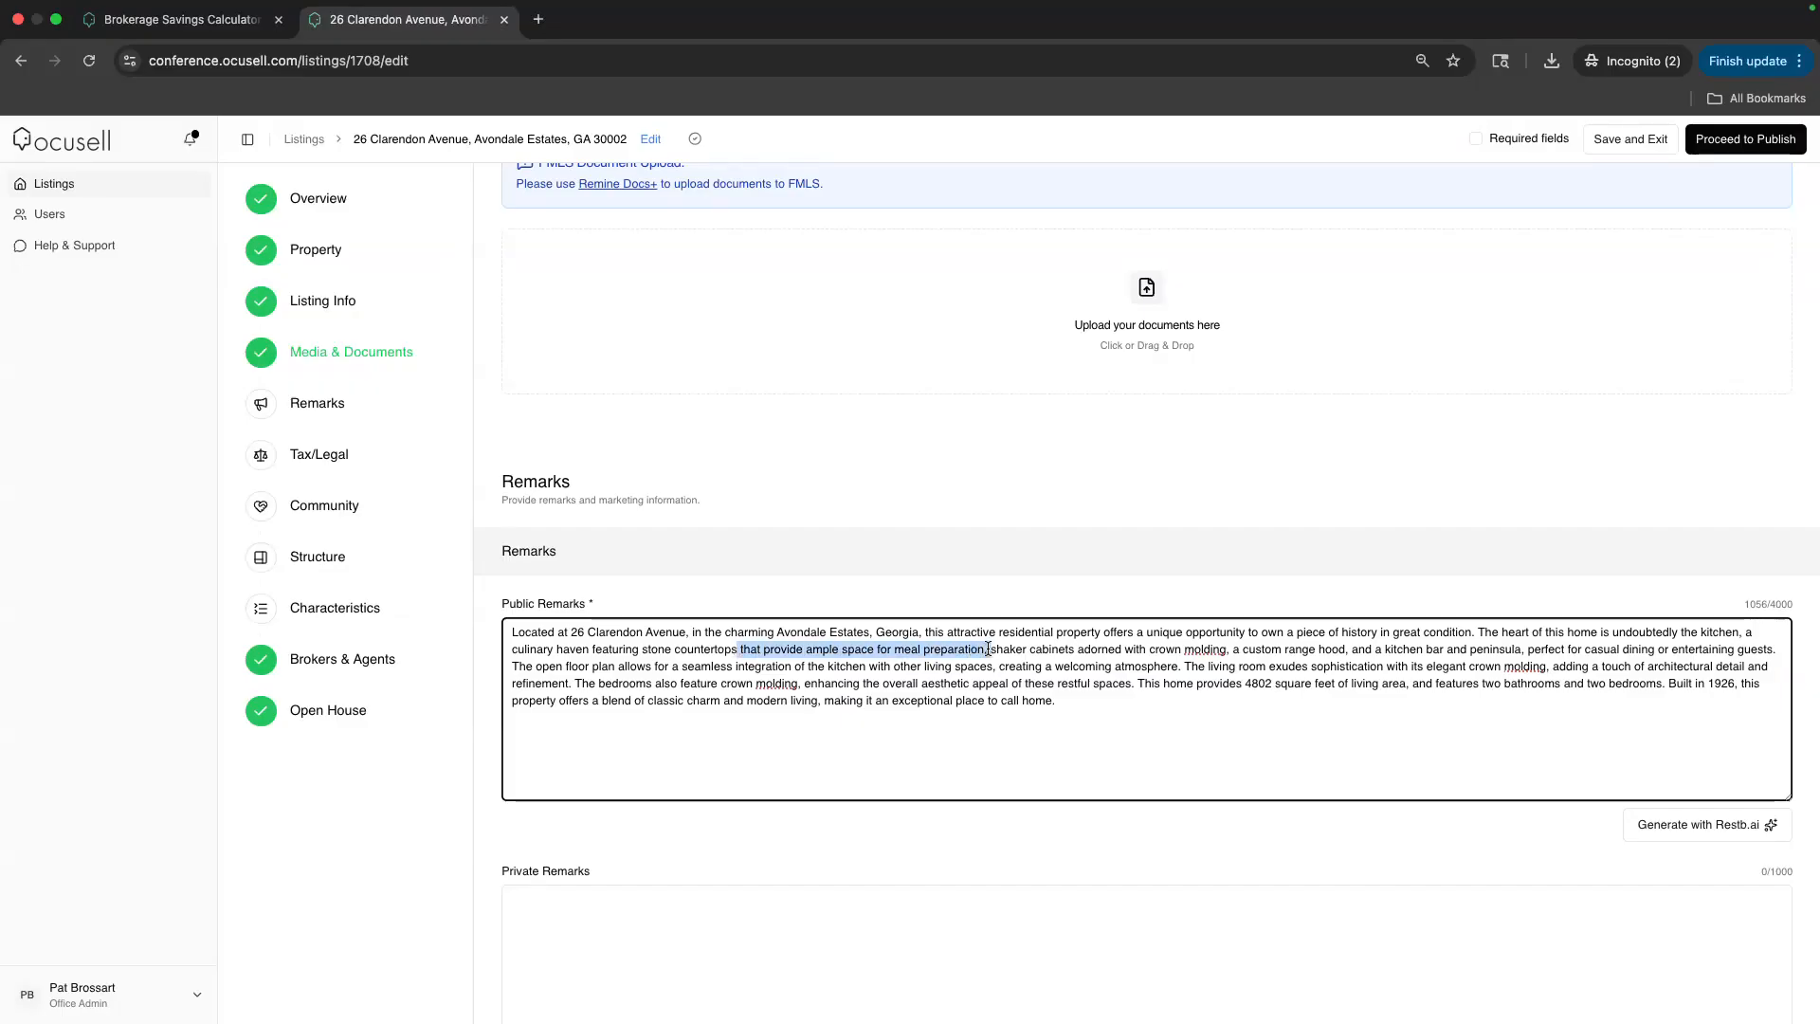
Set Yes for InstaView Tour, Comments in Reviews, Display Address and Internet Display
scroll(930, 549, "down", 5)
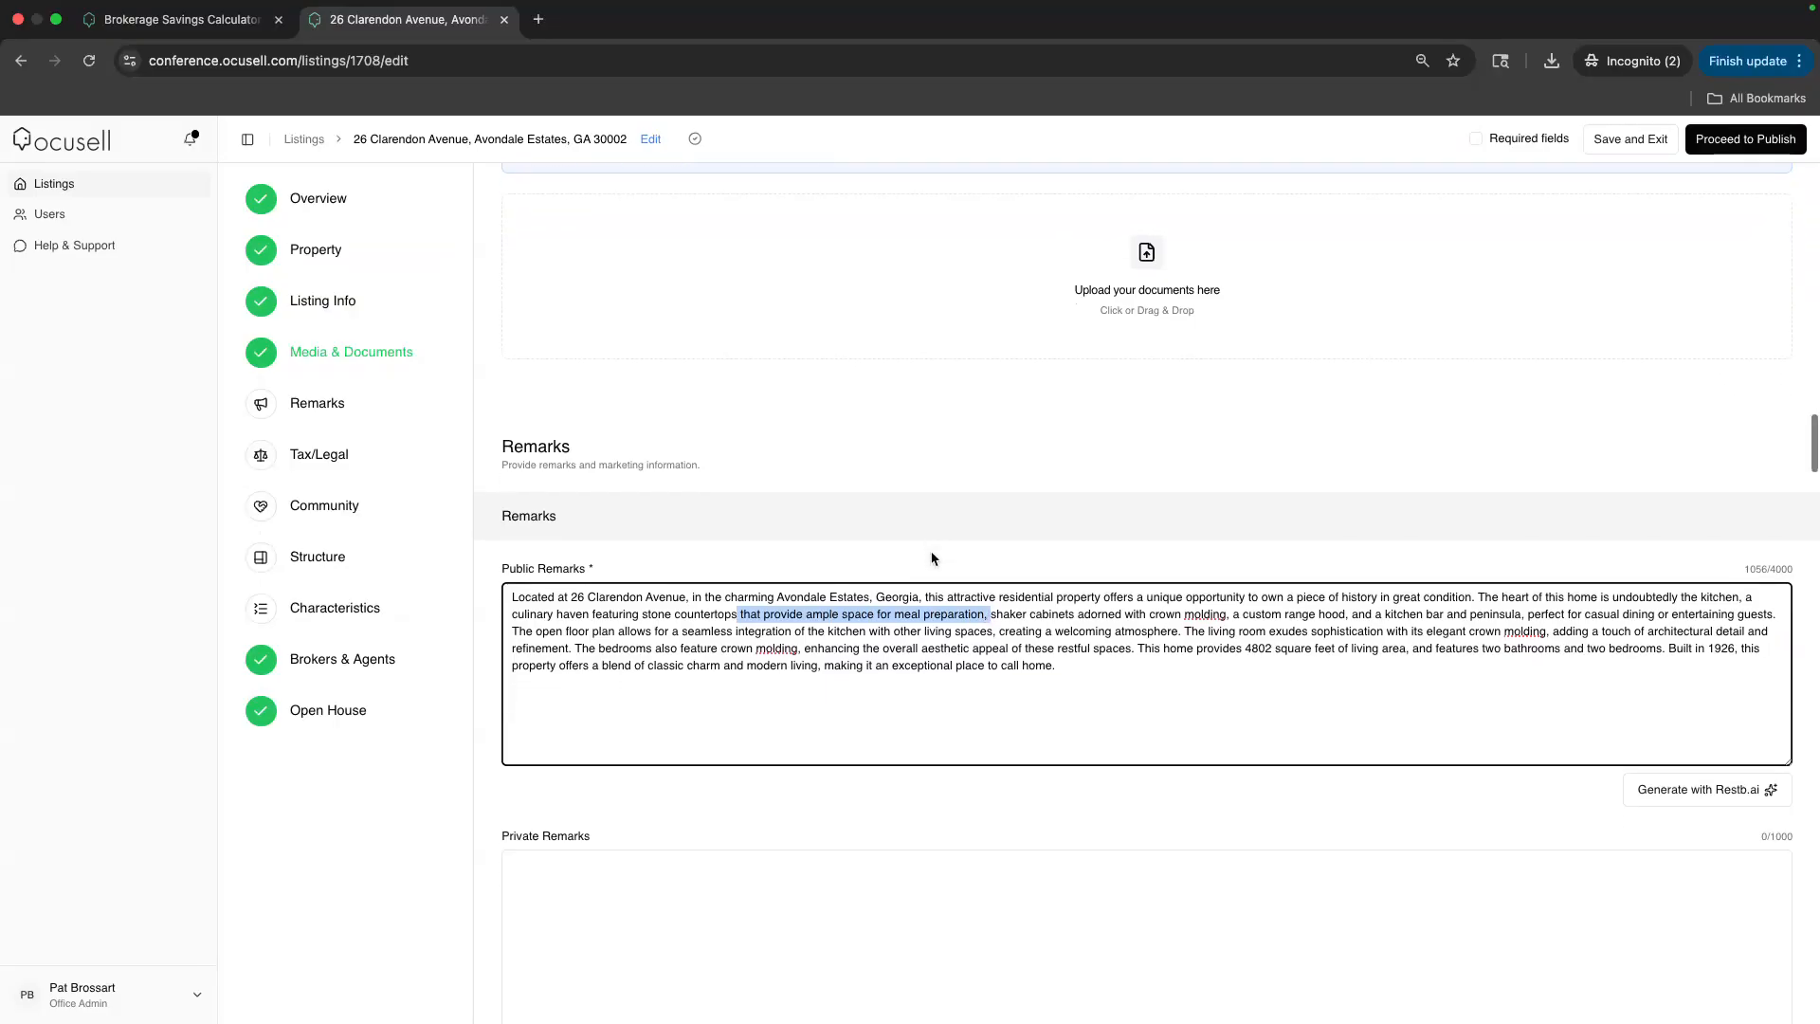
scroll(930, 550, "down", 5)
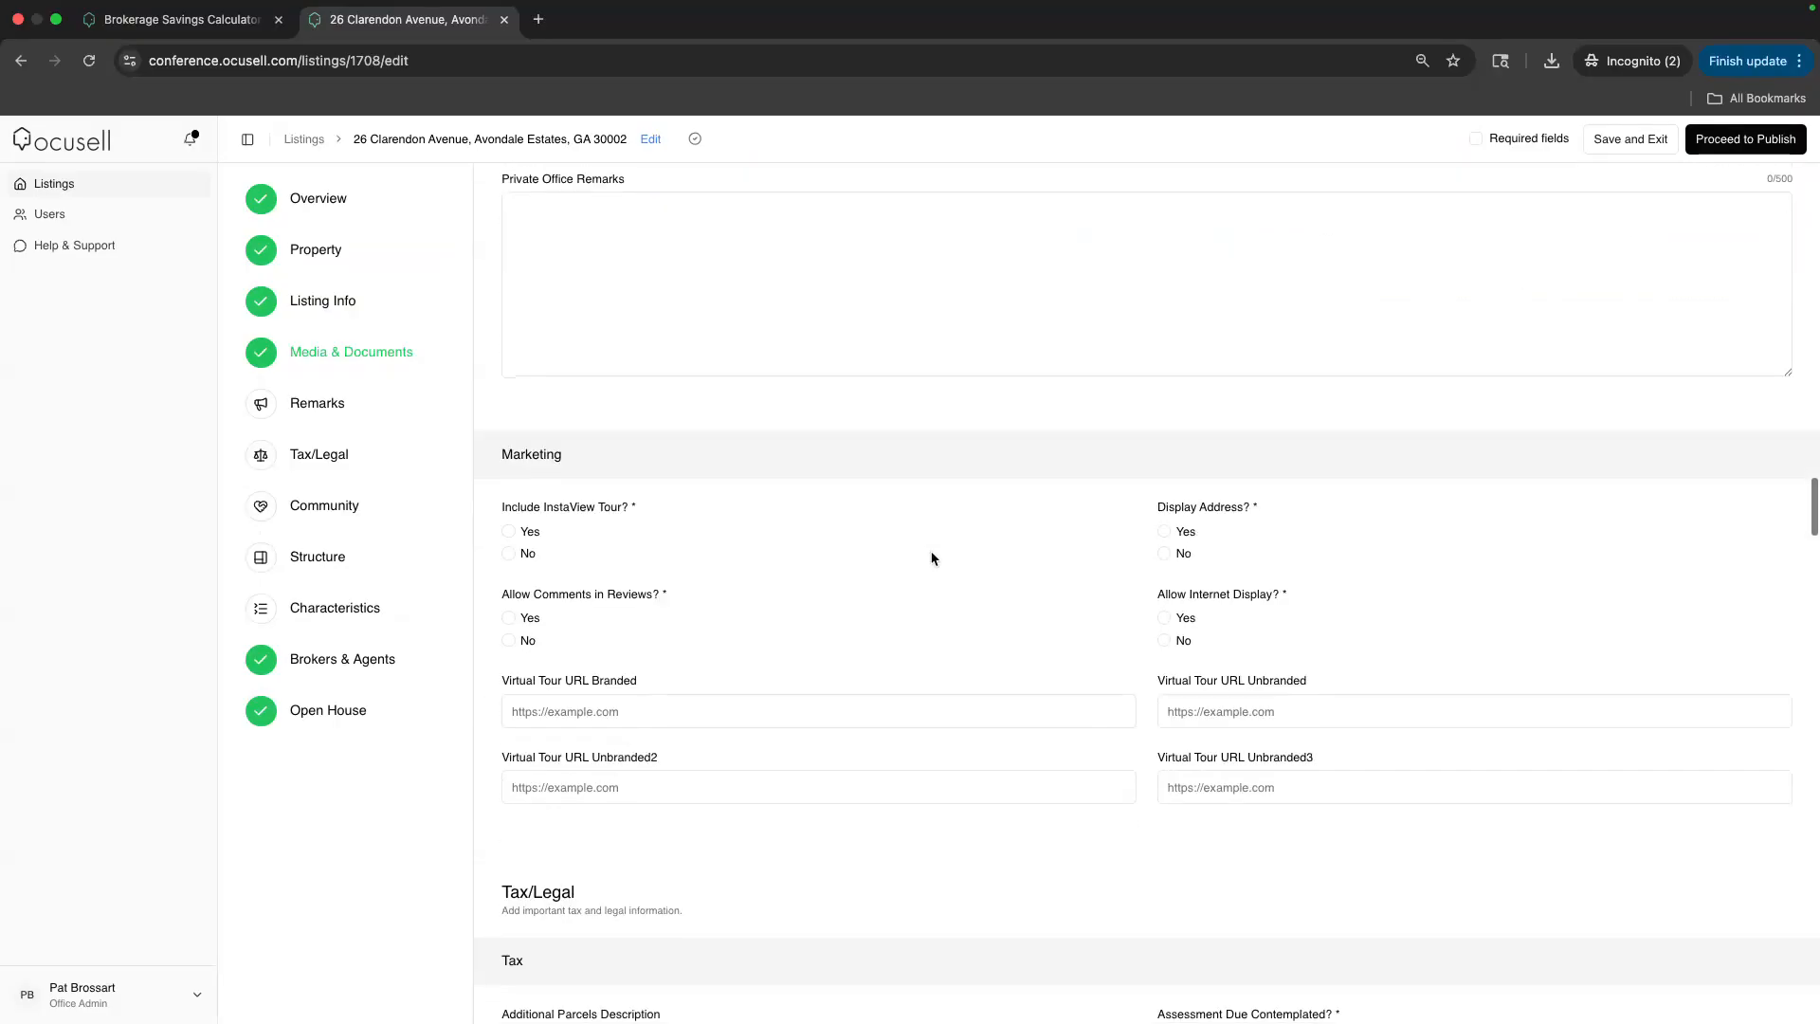
left_click(508, 532)
left_click(509, 636)
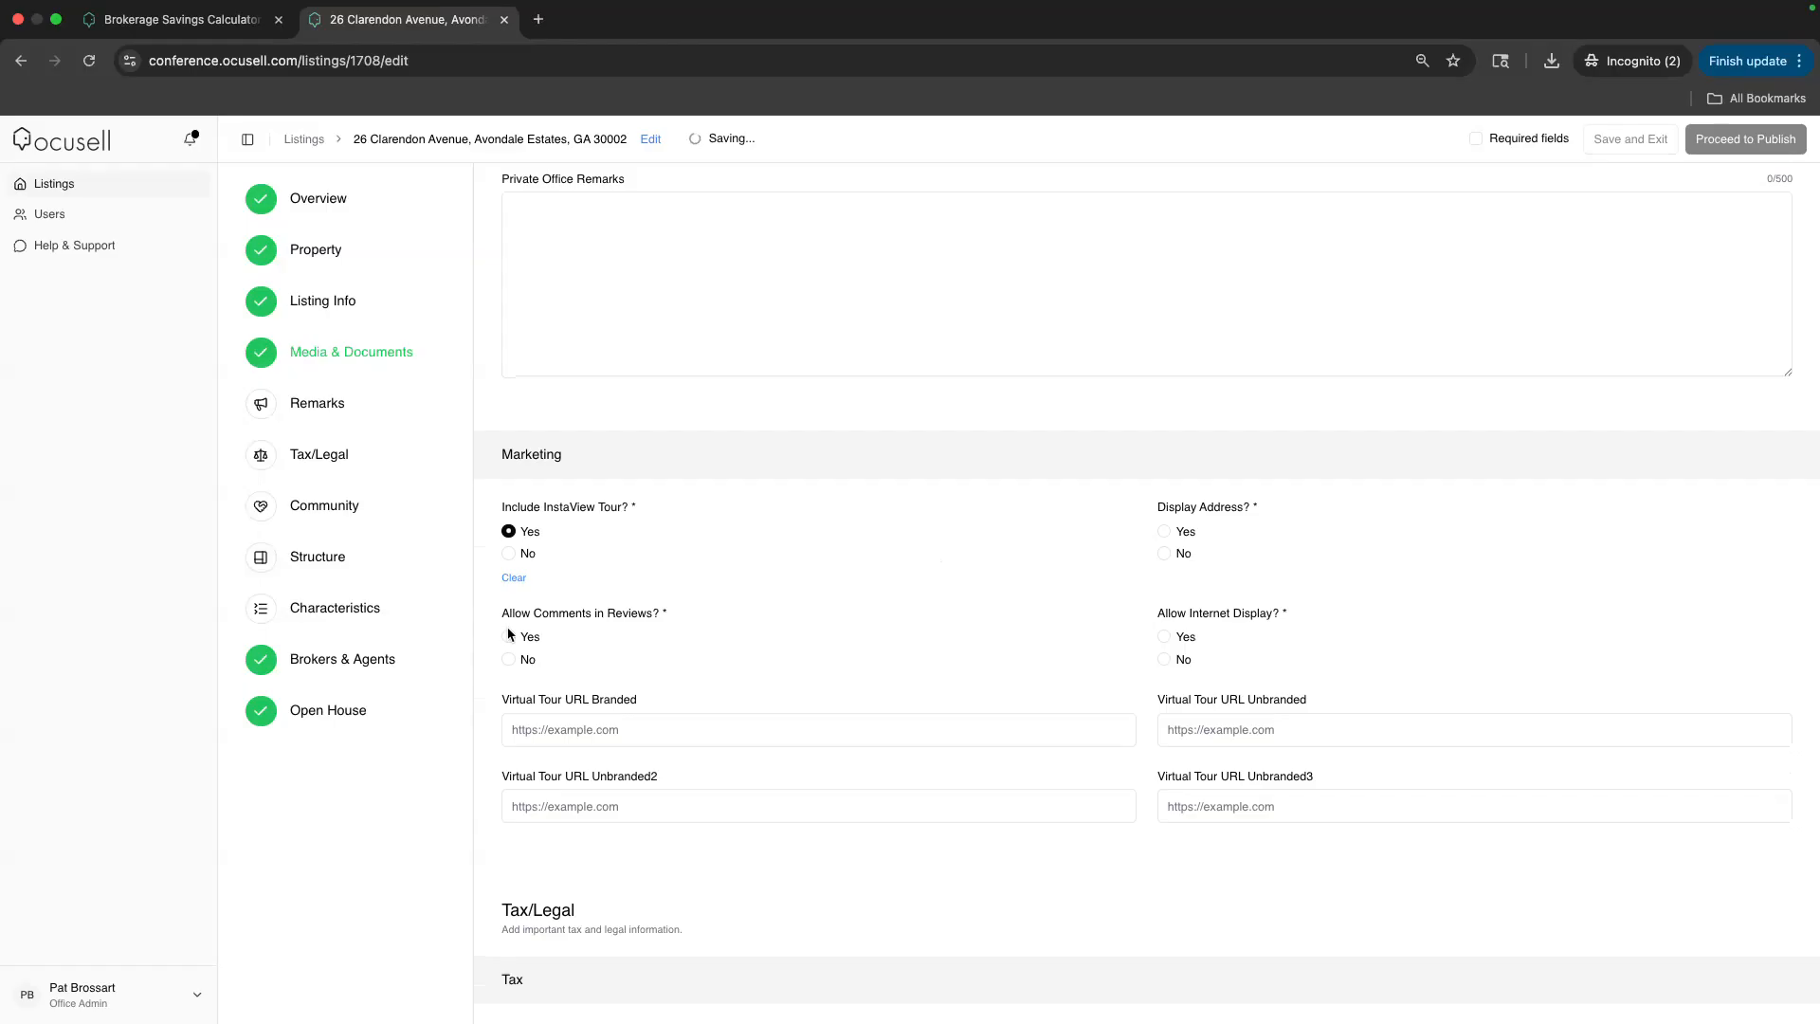
left_click(1165, 532)
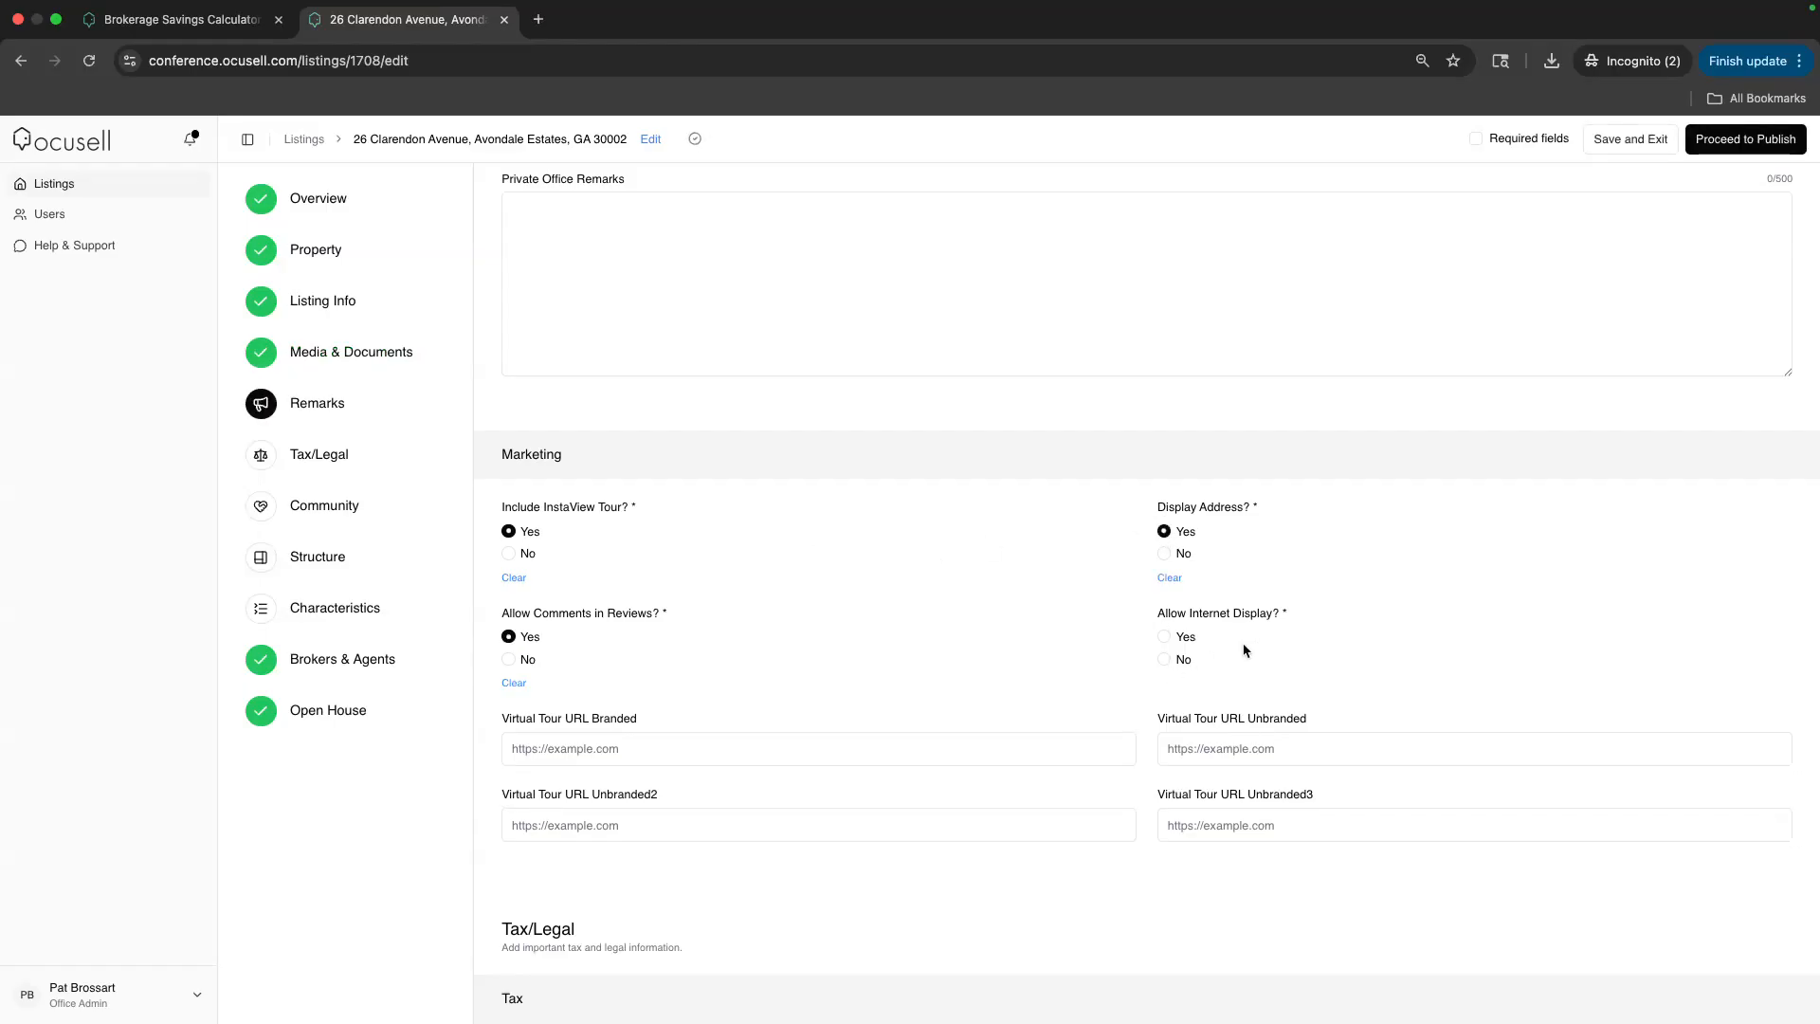
scroll(1216, 652, "up", 5)
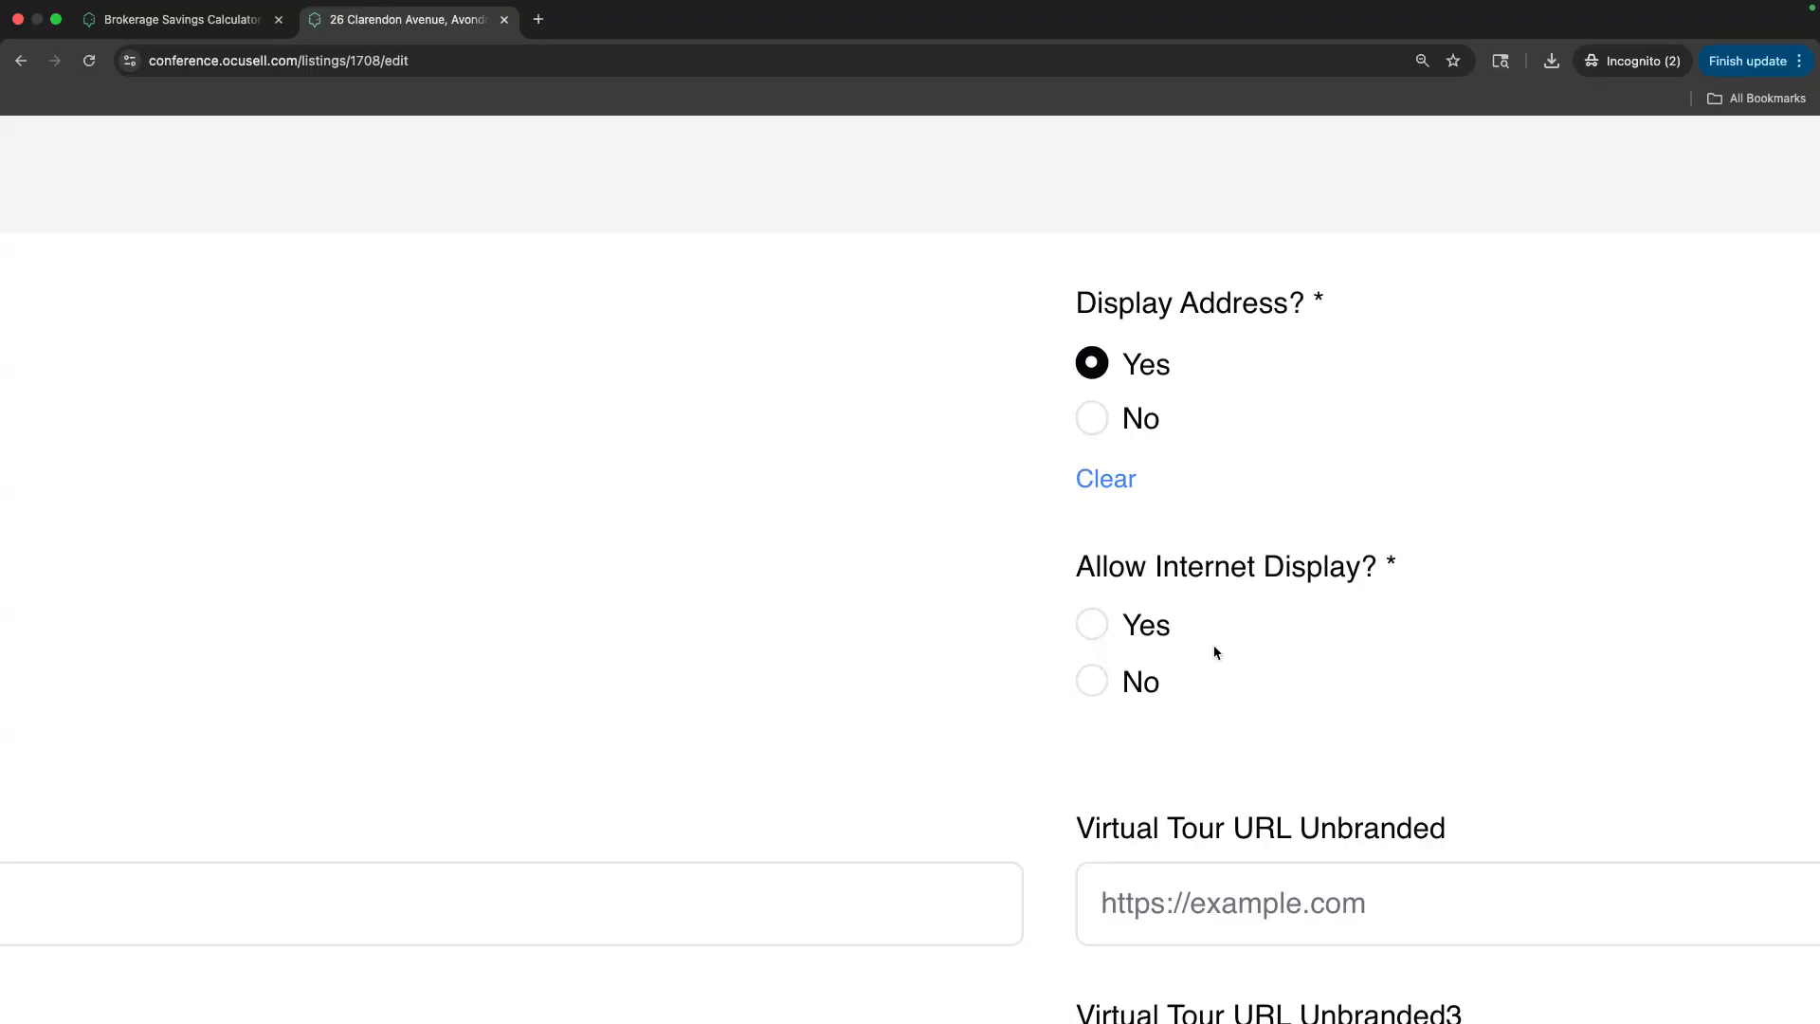
left_click(1093, 632)
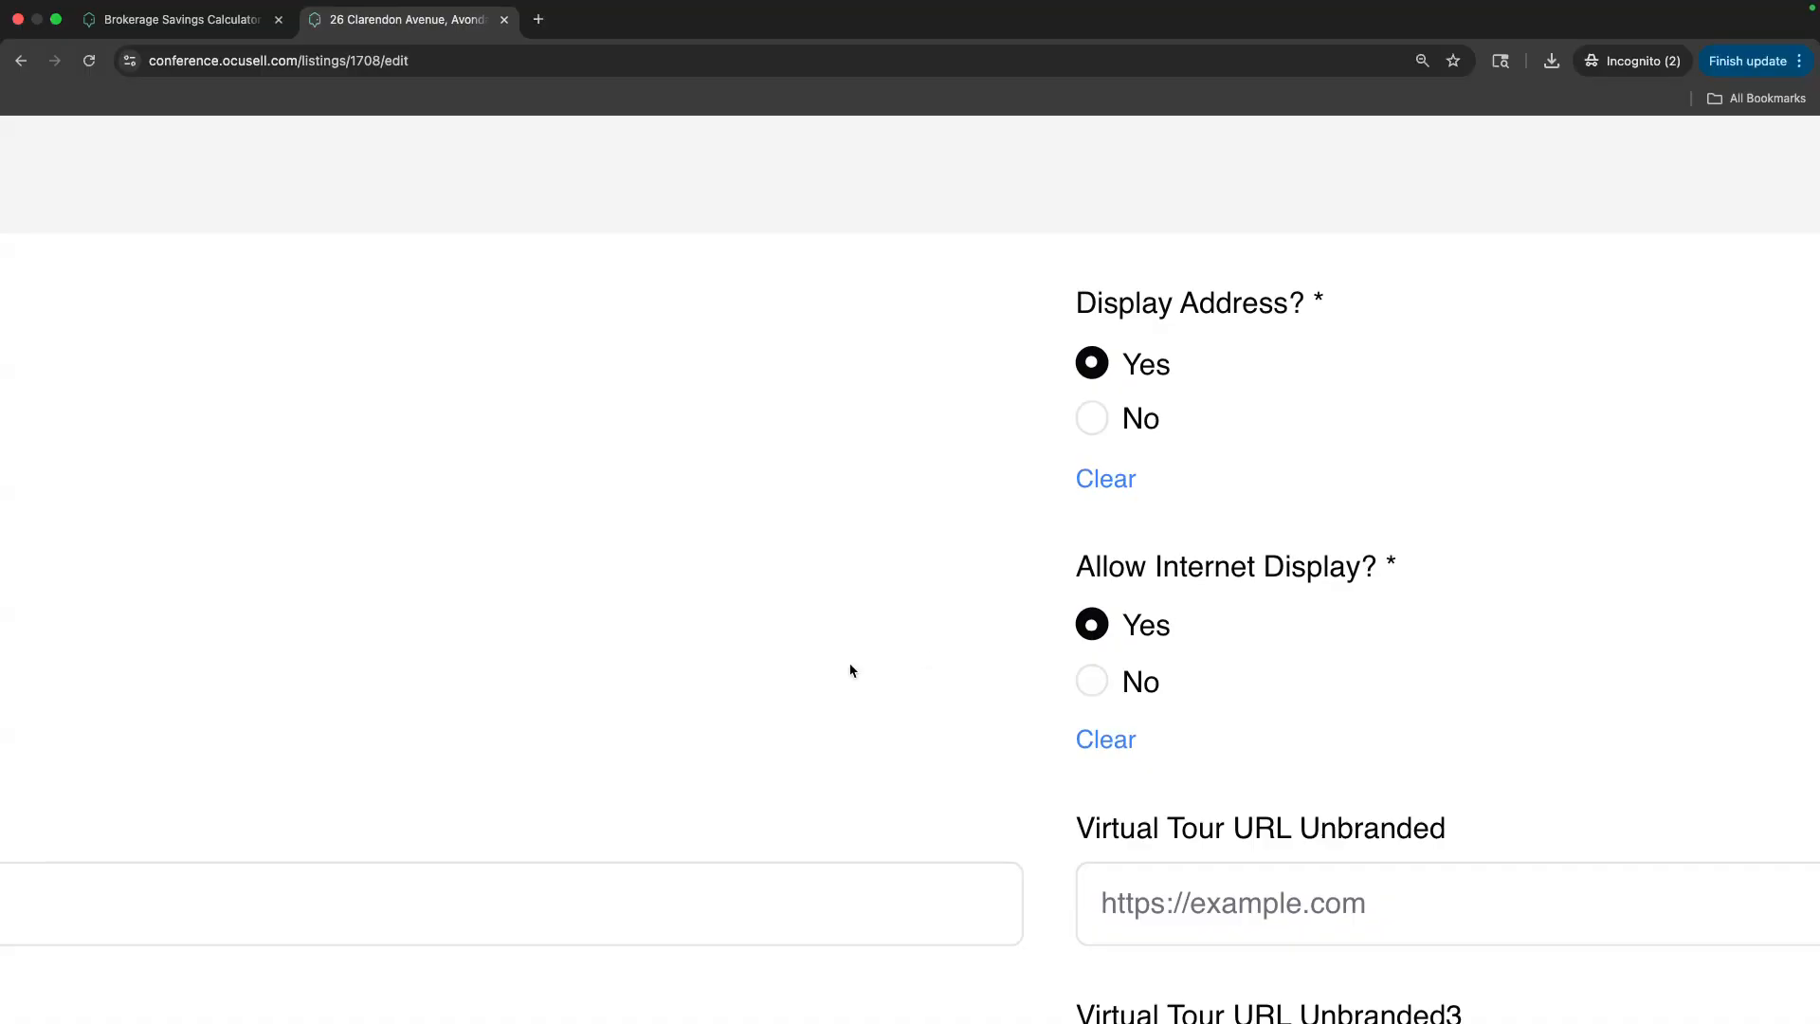
scroll(816, 671, "down", 5)
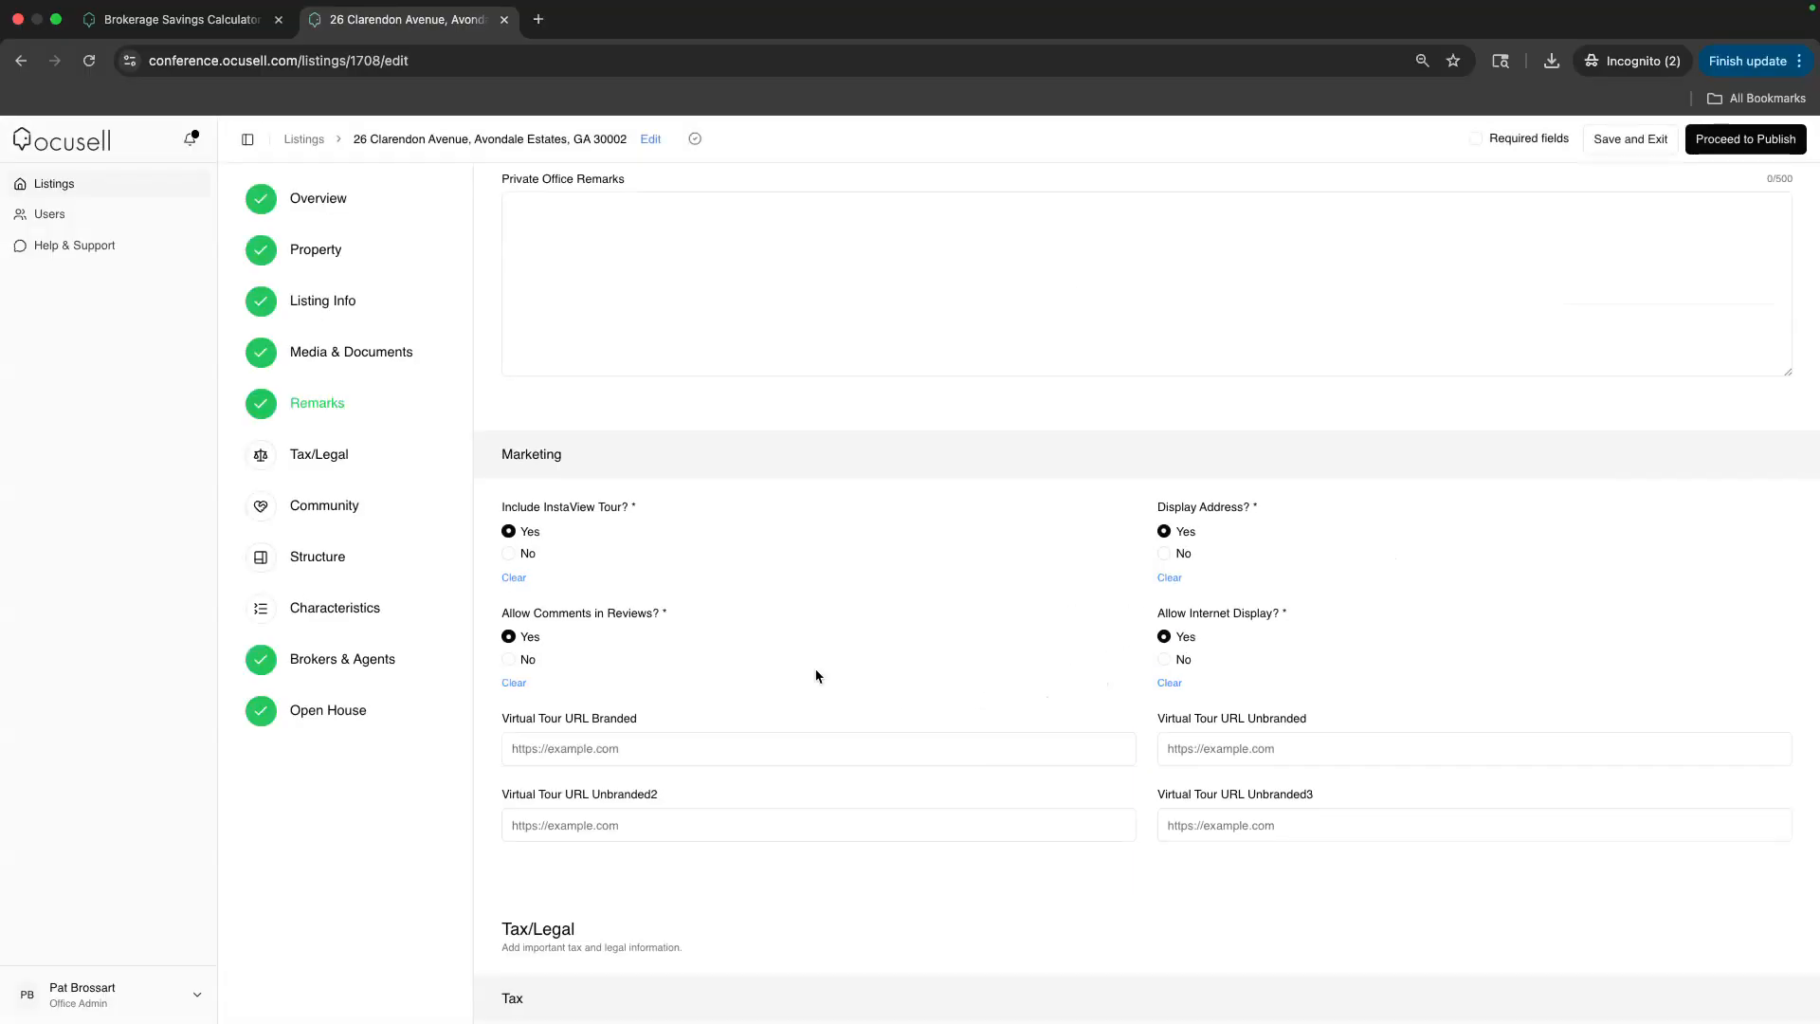
Answer Yes to Assessment Due Contemplated
scroll(816, 675, "down", 2)
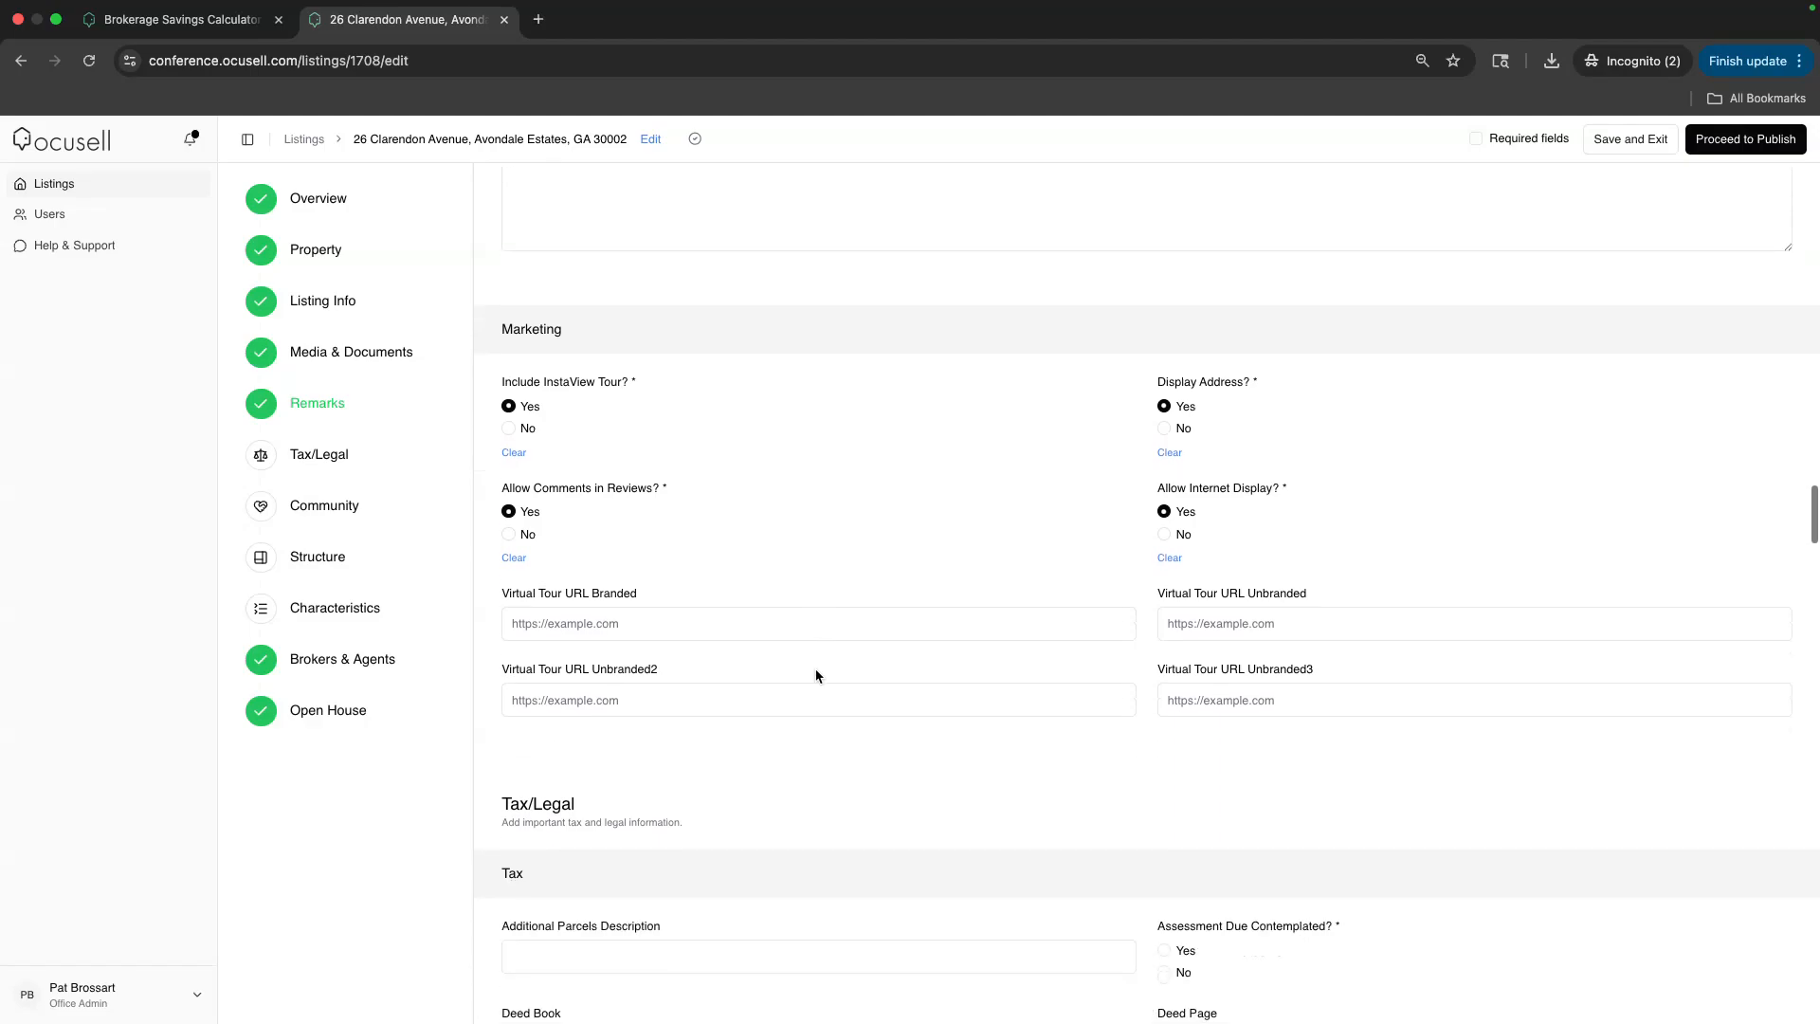
left_click_drag(591, 597, 665, 602)
left_click(589, 670)
scroll(668, 670, "down", 5)
scroll(703, 531, "down", 5)
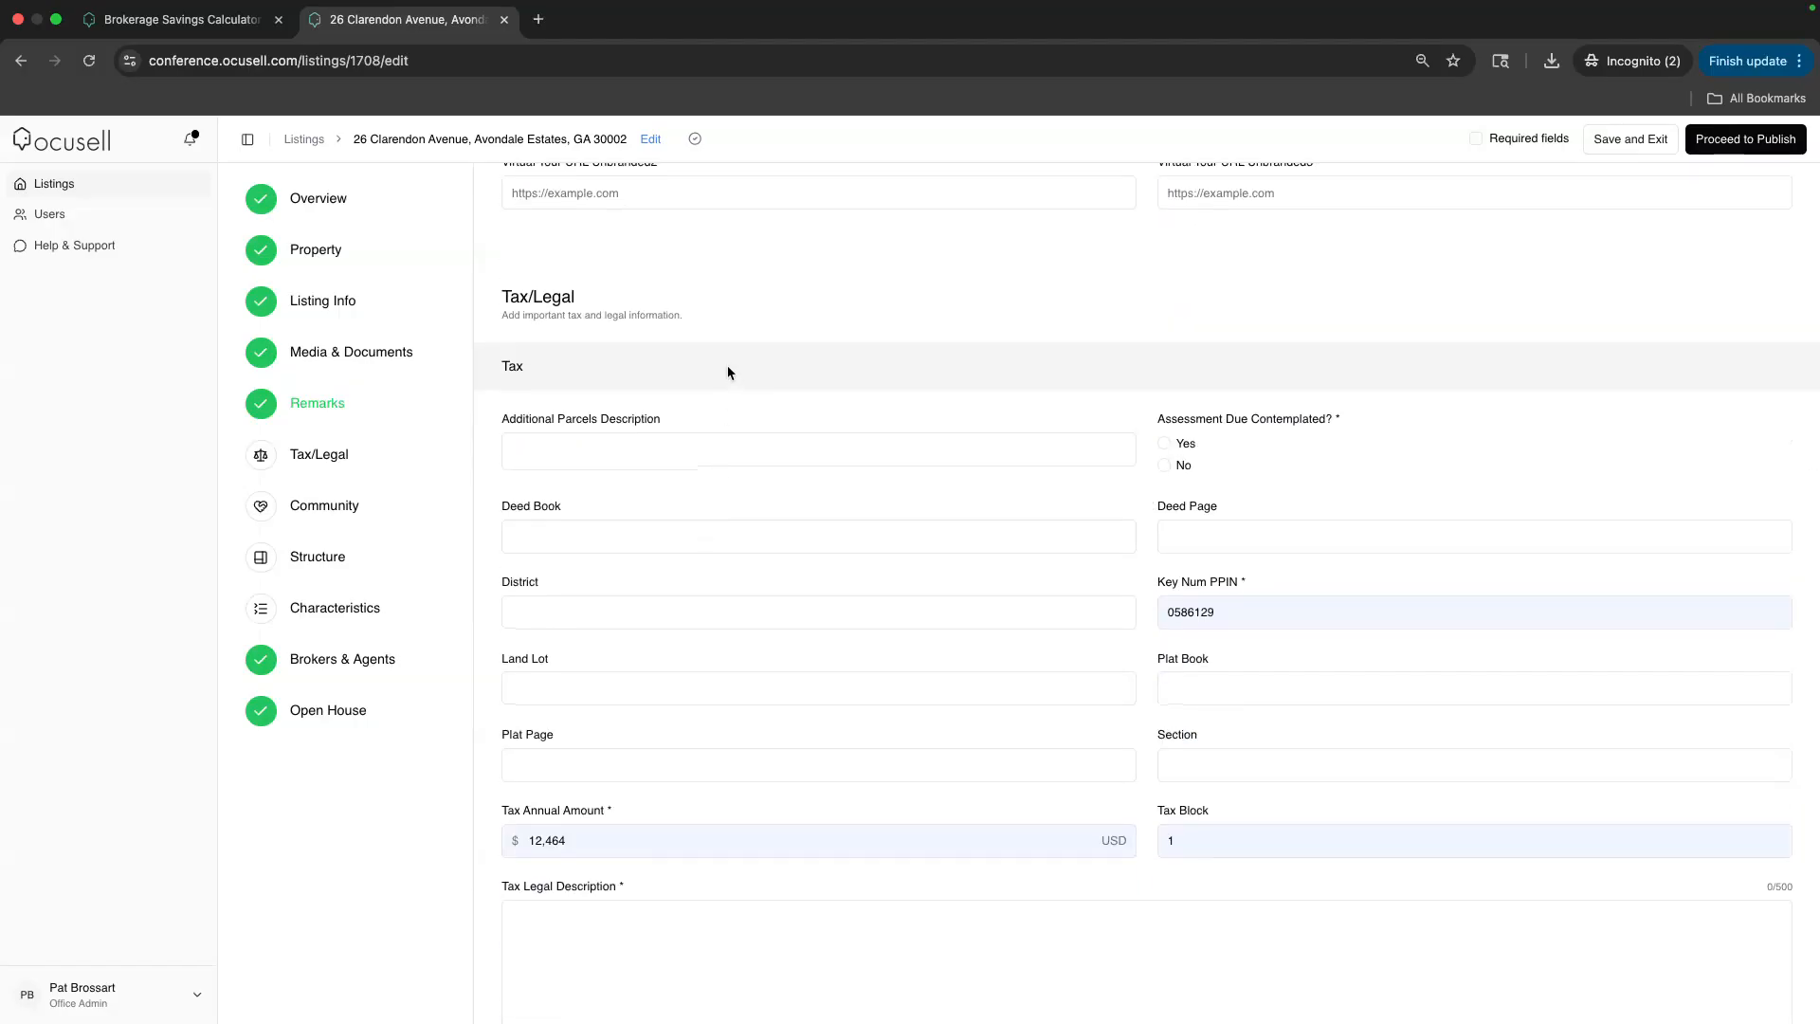
scroll(728, 368, "down", 2)
left_click(1165, 358)
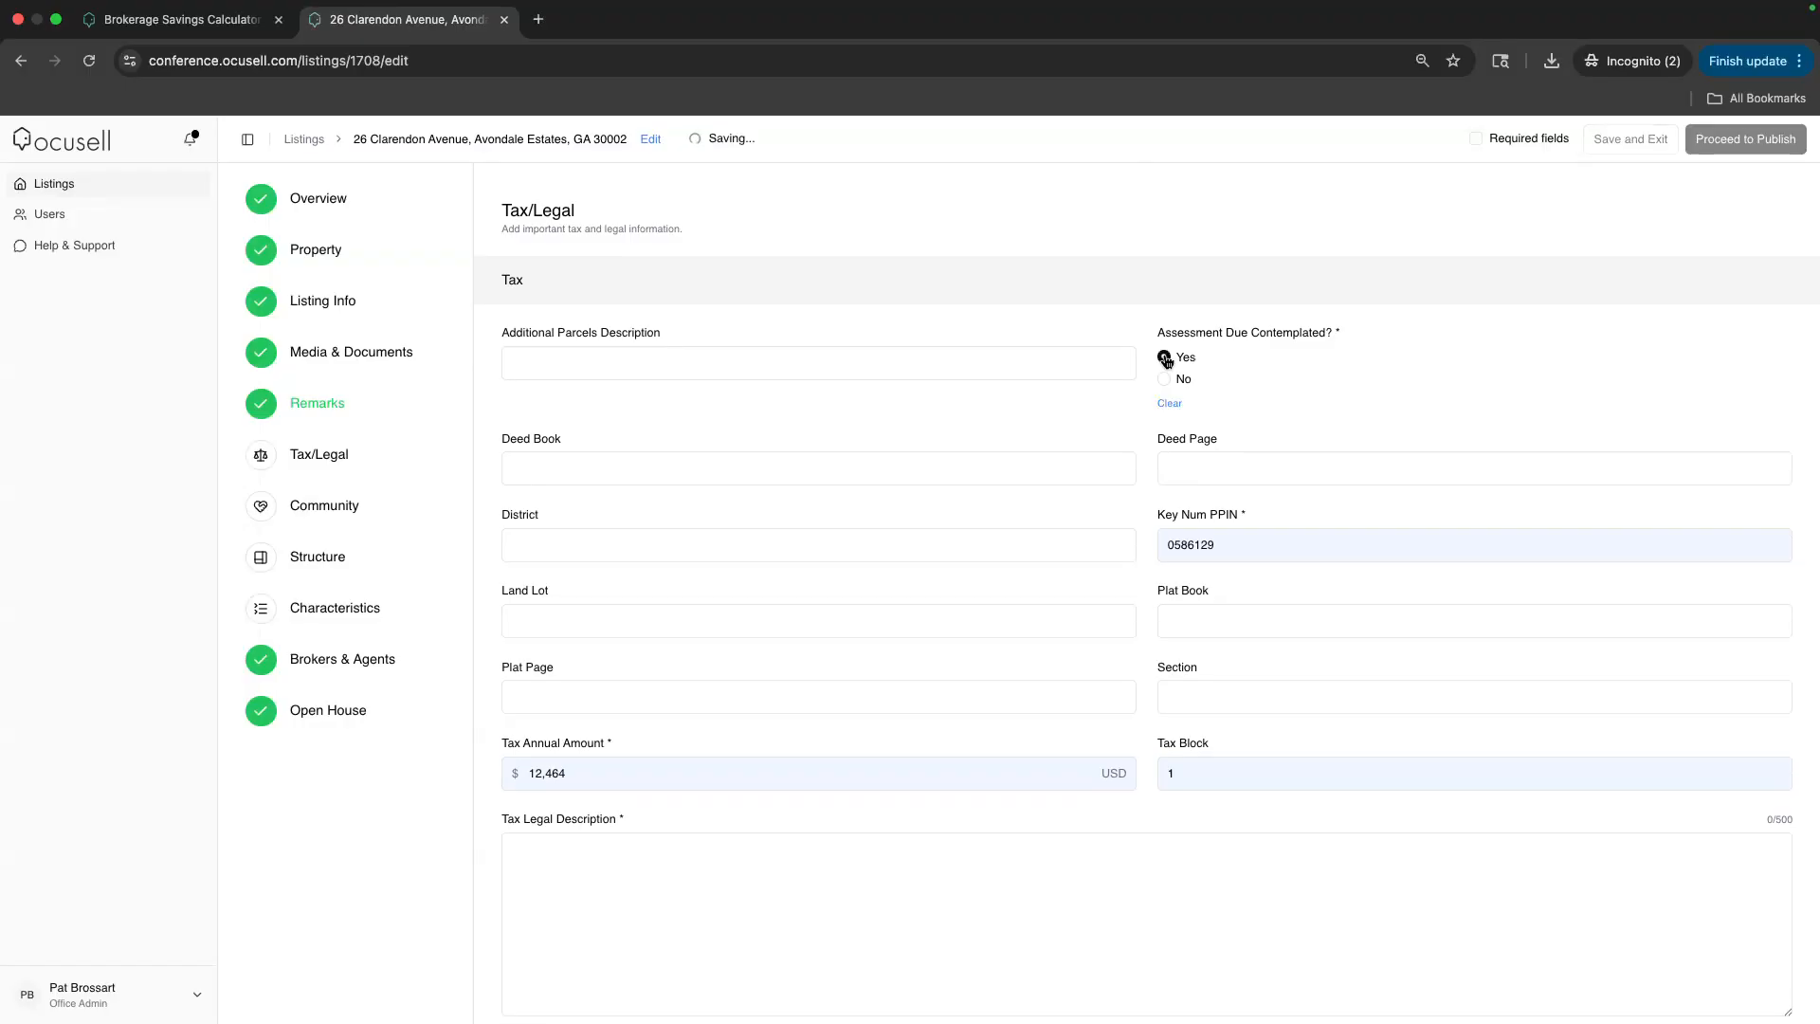
Enter placeholder 'x' in Tax Legal Description and Tax Parcel Letter
scroll(726, 284, "down", 2)
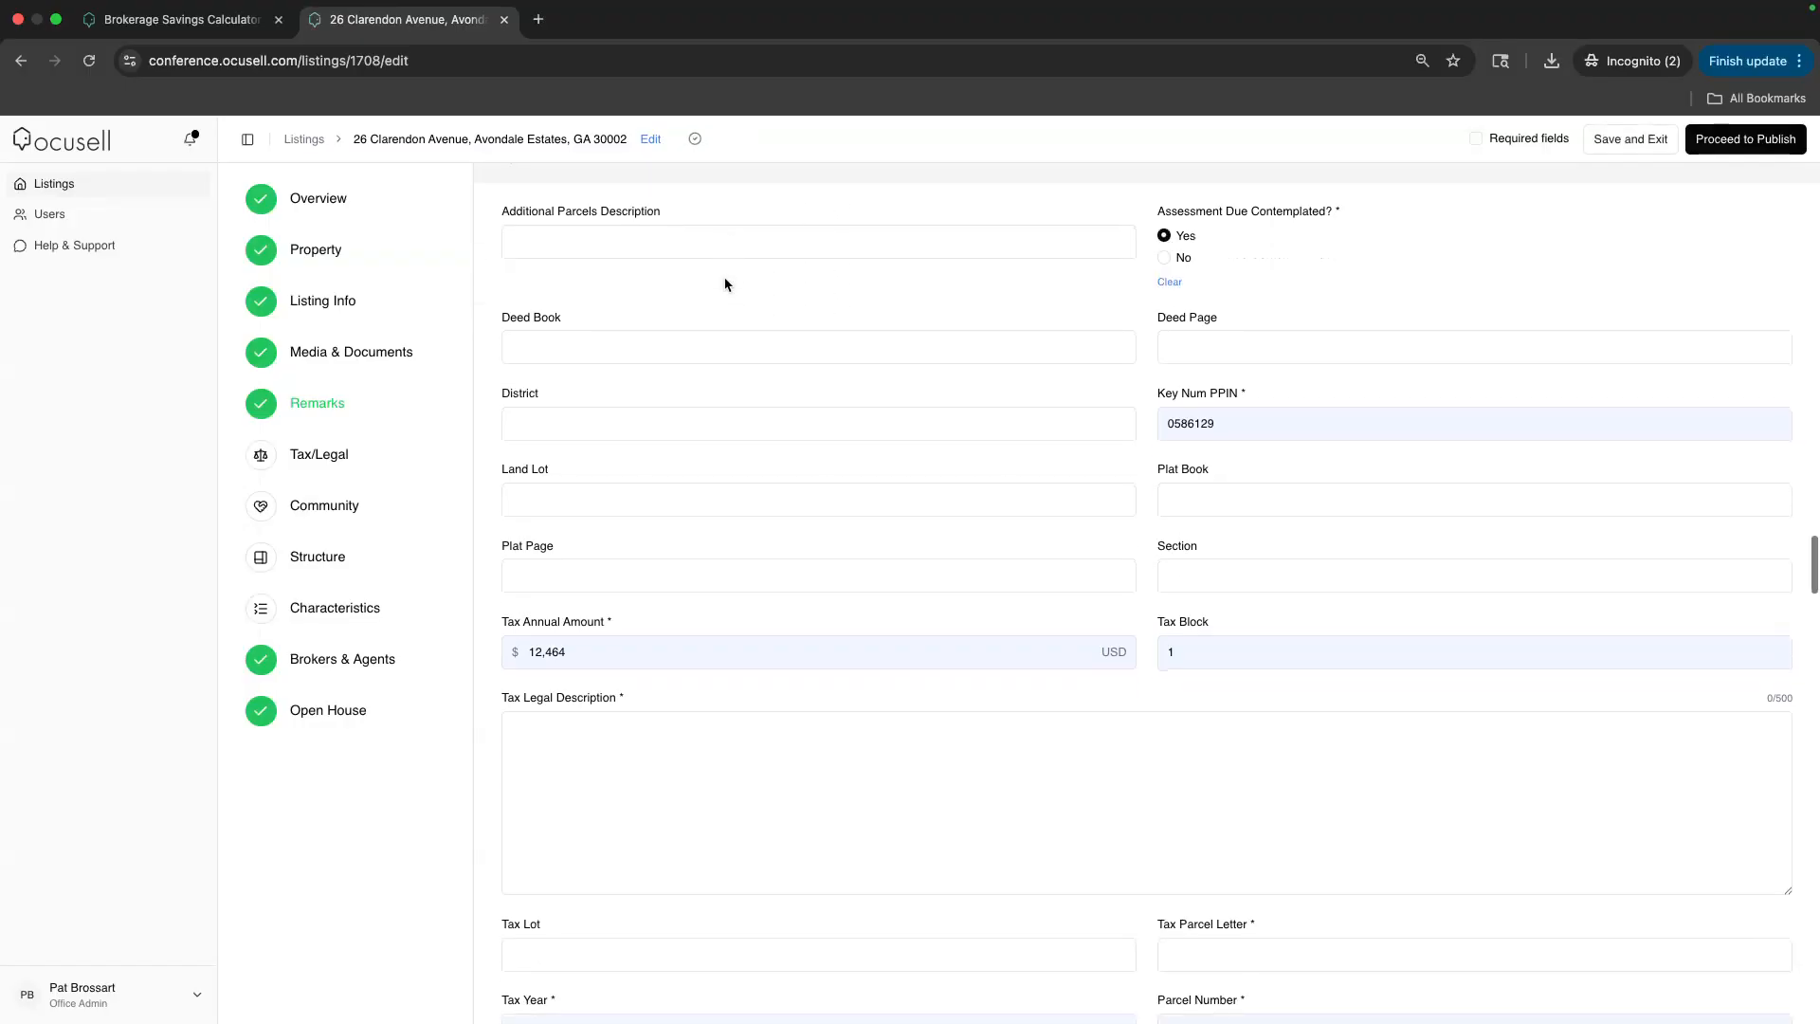
left_click(620, 779)
type("x")
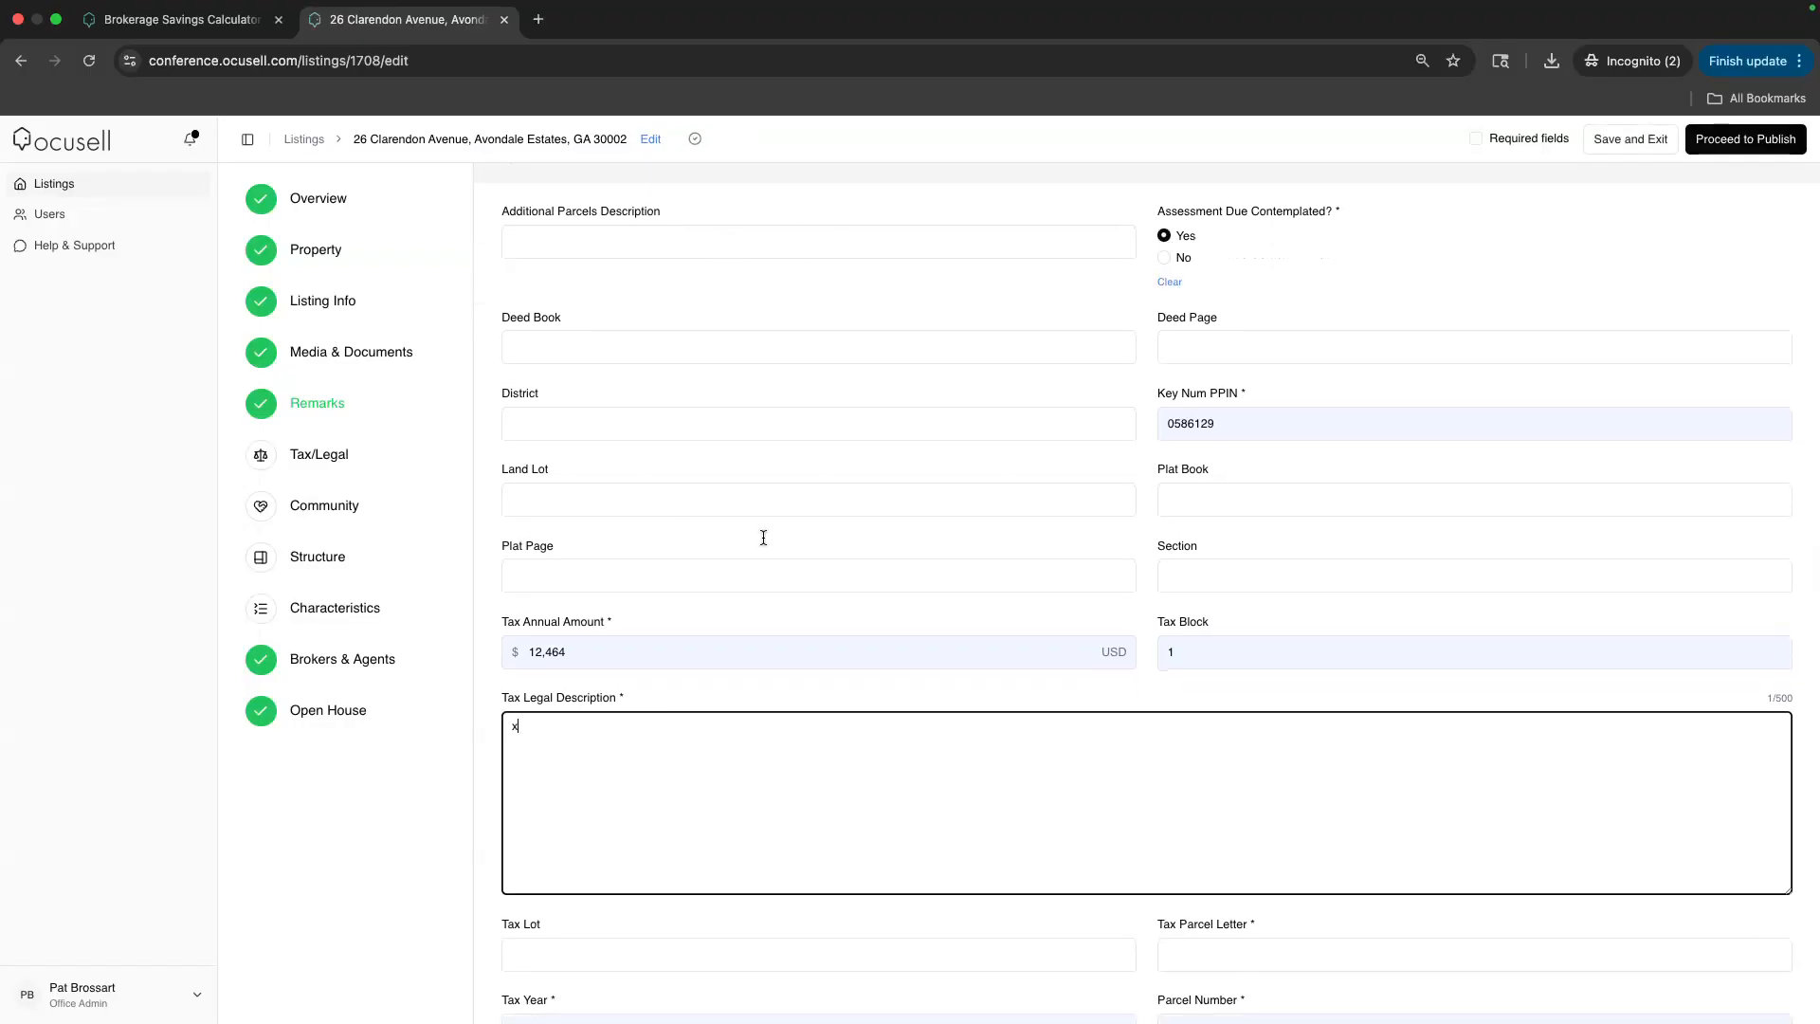
scroll(764, 540, "down", 8)
left_click(1174, 497)
type("x")
Answer No to Buyer Broker Present Offer, set availability to Conditions Exist: See Priv Rmrks, and return to Listings
scroll(717, 607, "down", 4)
left_click(1164, 567)
scroll(636, 491, "down", 2)
left_click(636, 473)
left_click(682, 532)
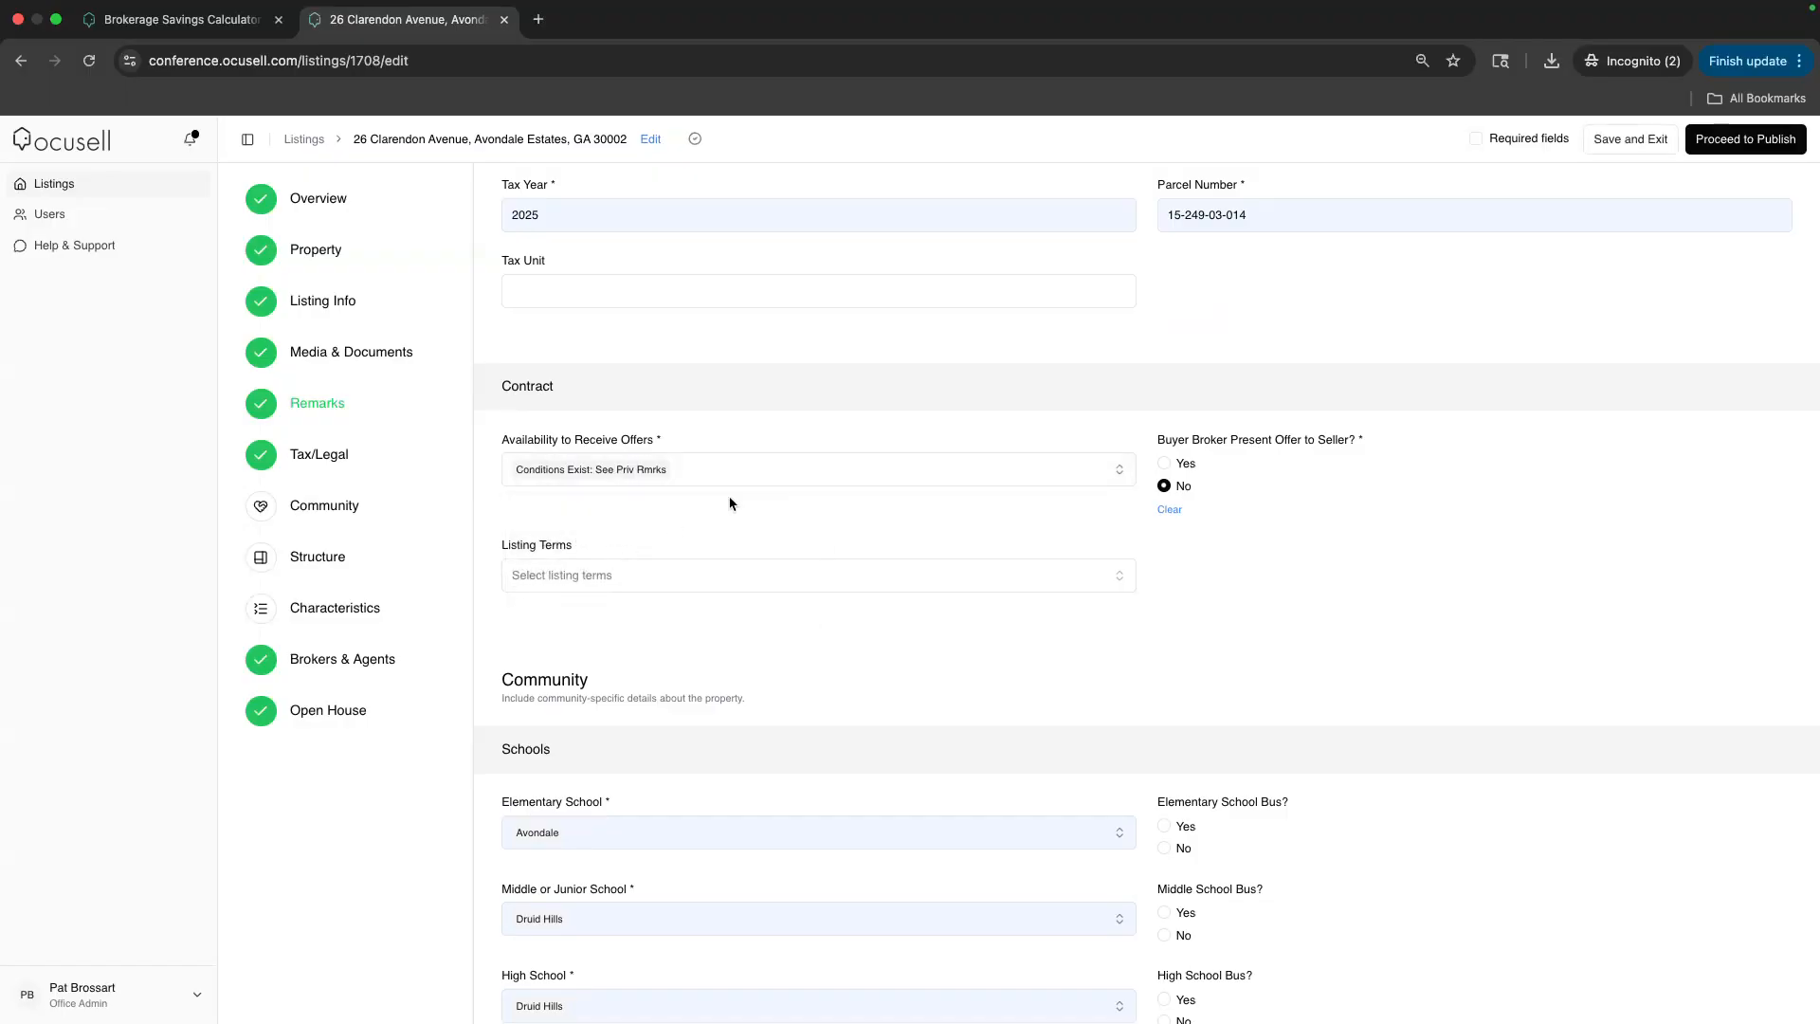
left_click(305, 147)
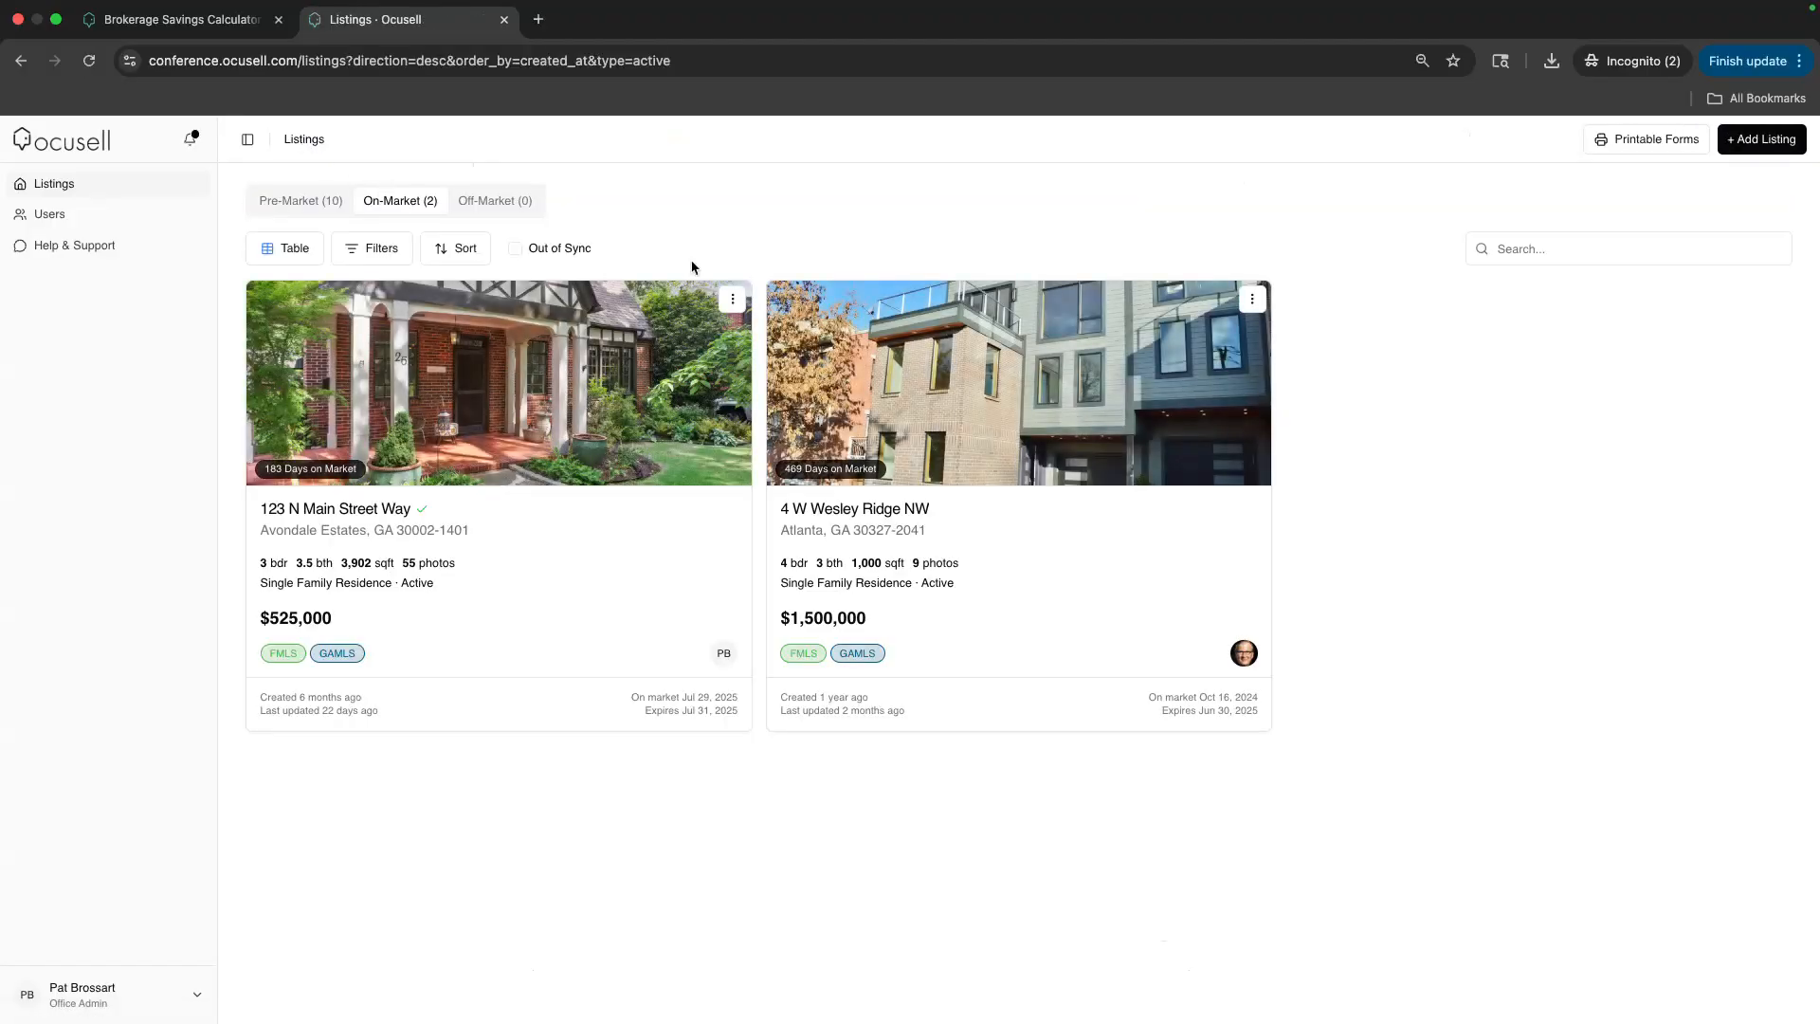
Open the 123 N Main Street Way listing for editing
left_click(732, 299)
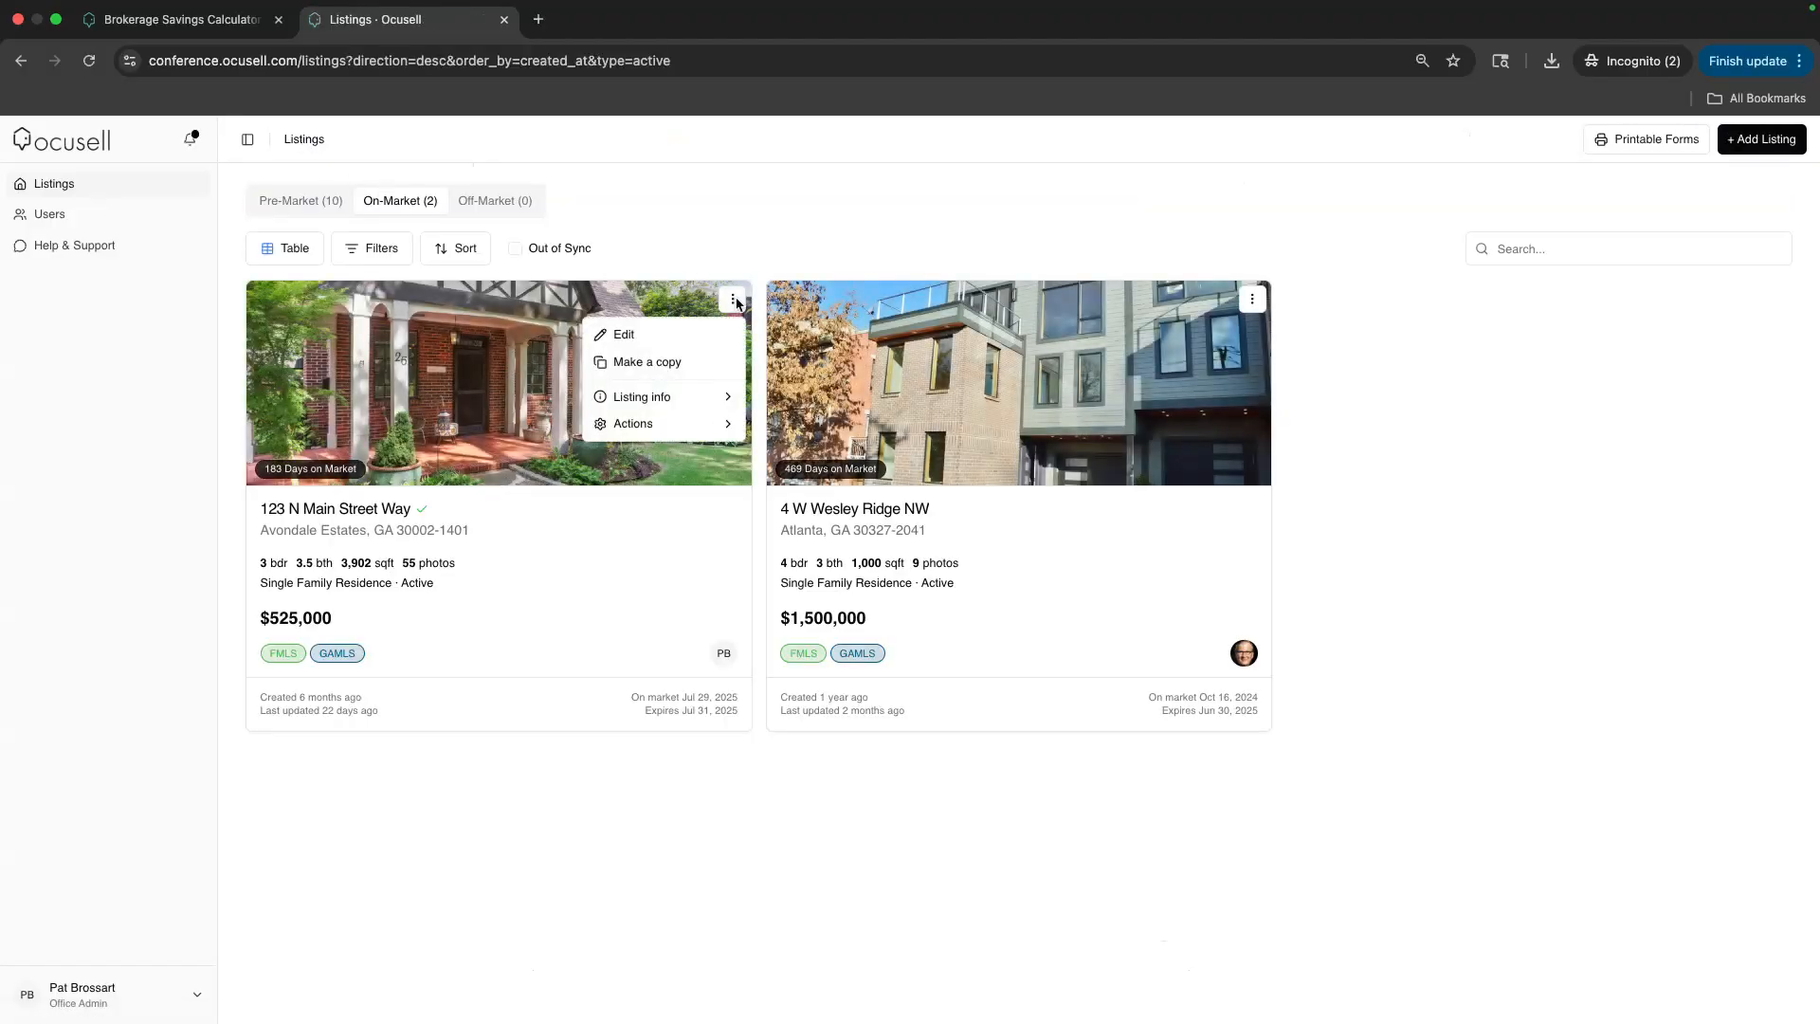
left_click(658, 331)
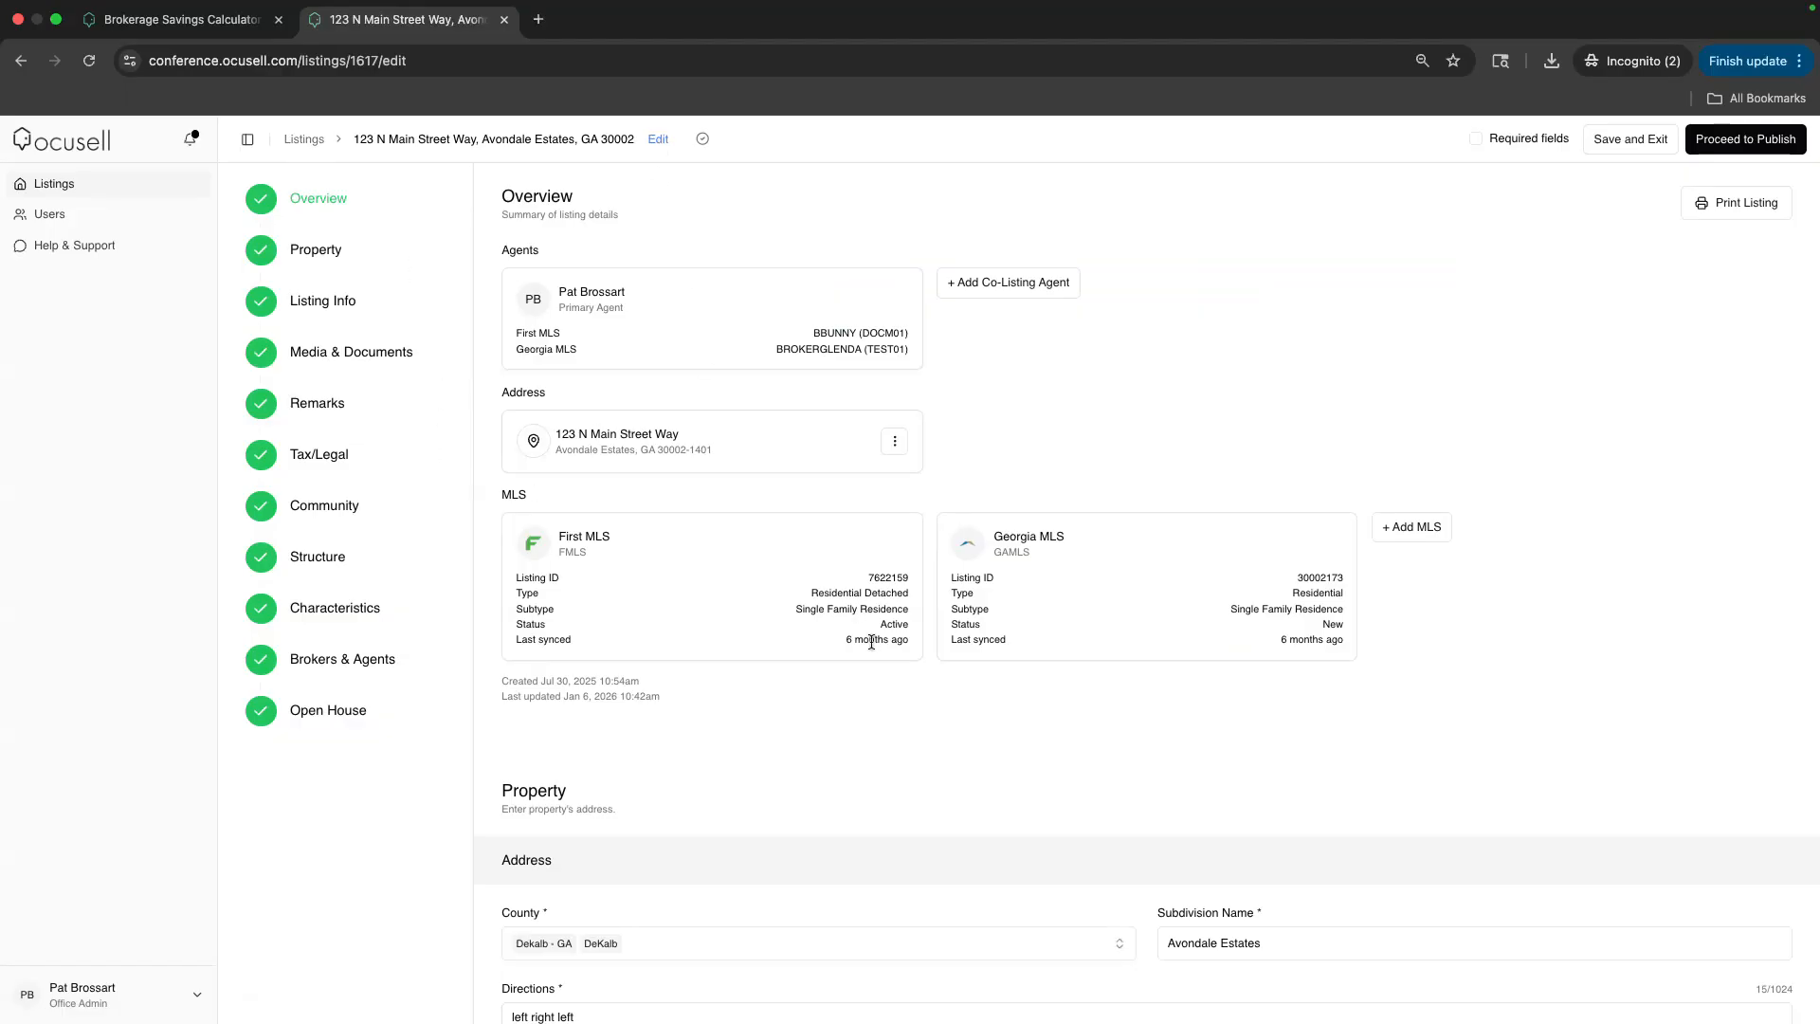
left_click_drag(858, 580, 912, 588)
scroll(724, 552, "down", 7)
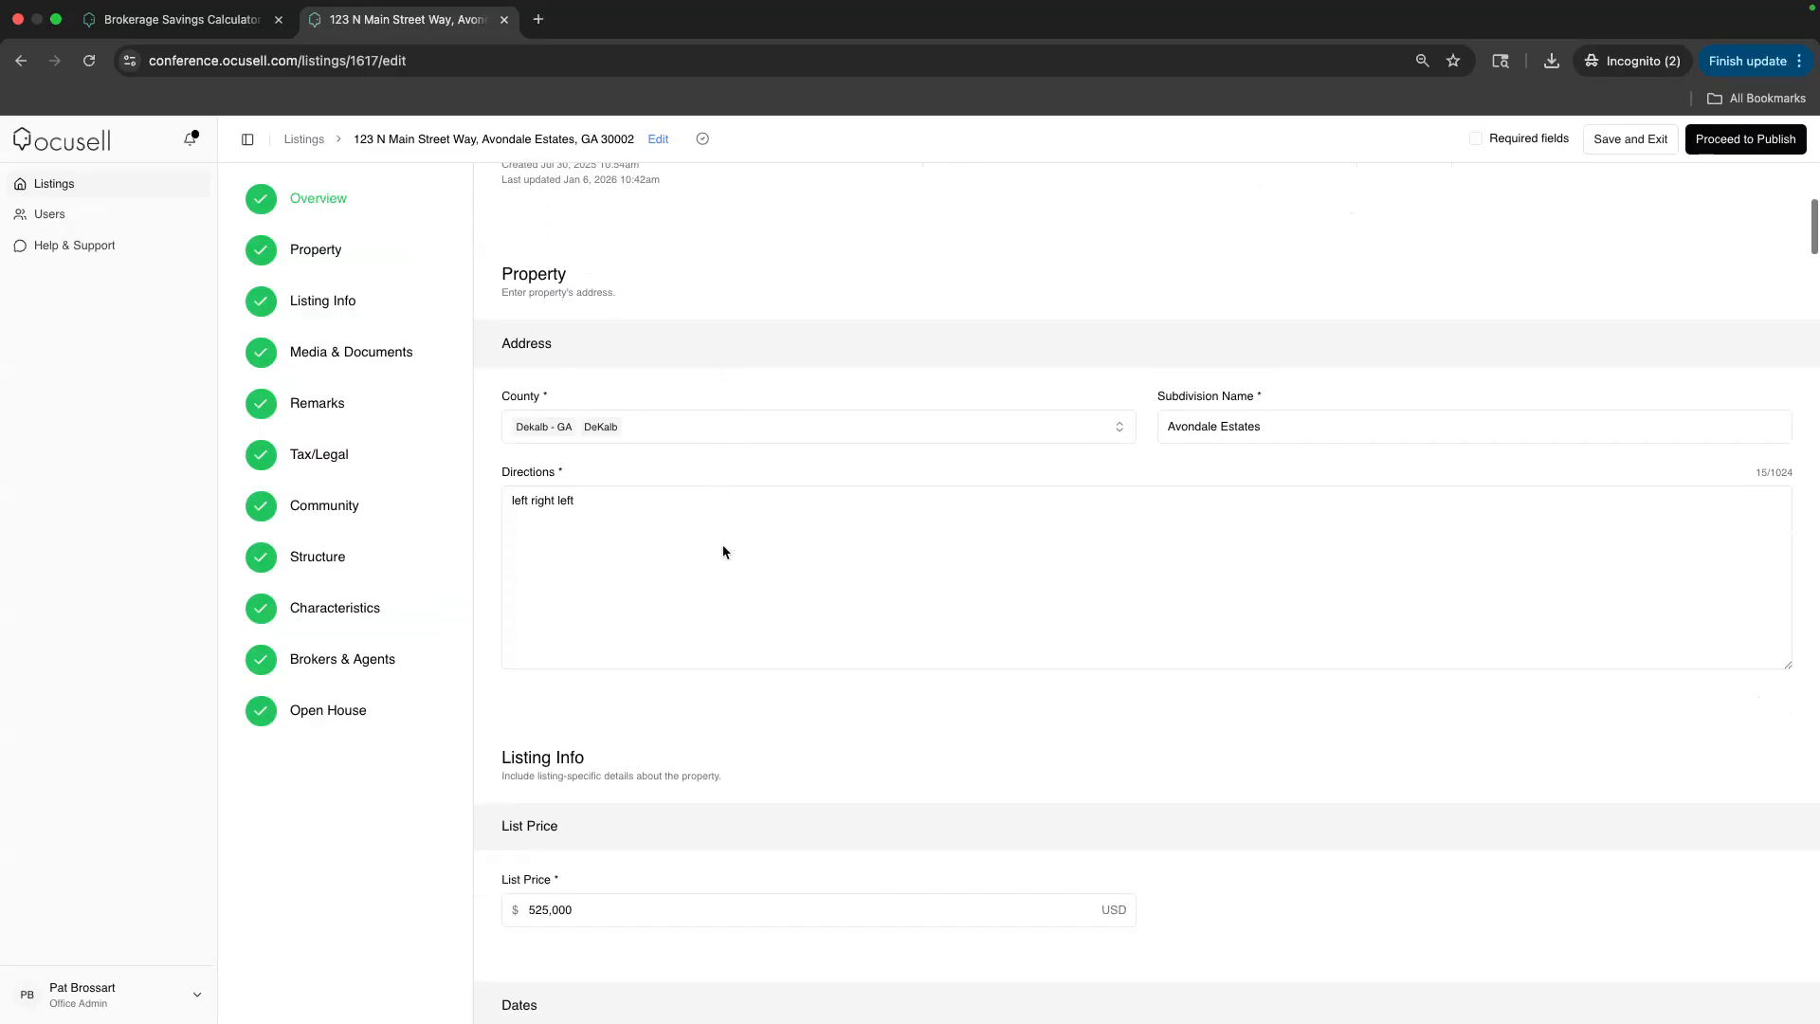
scroll(724, 552, "down", 1)
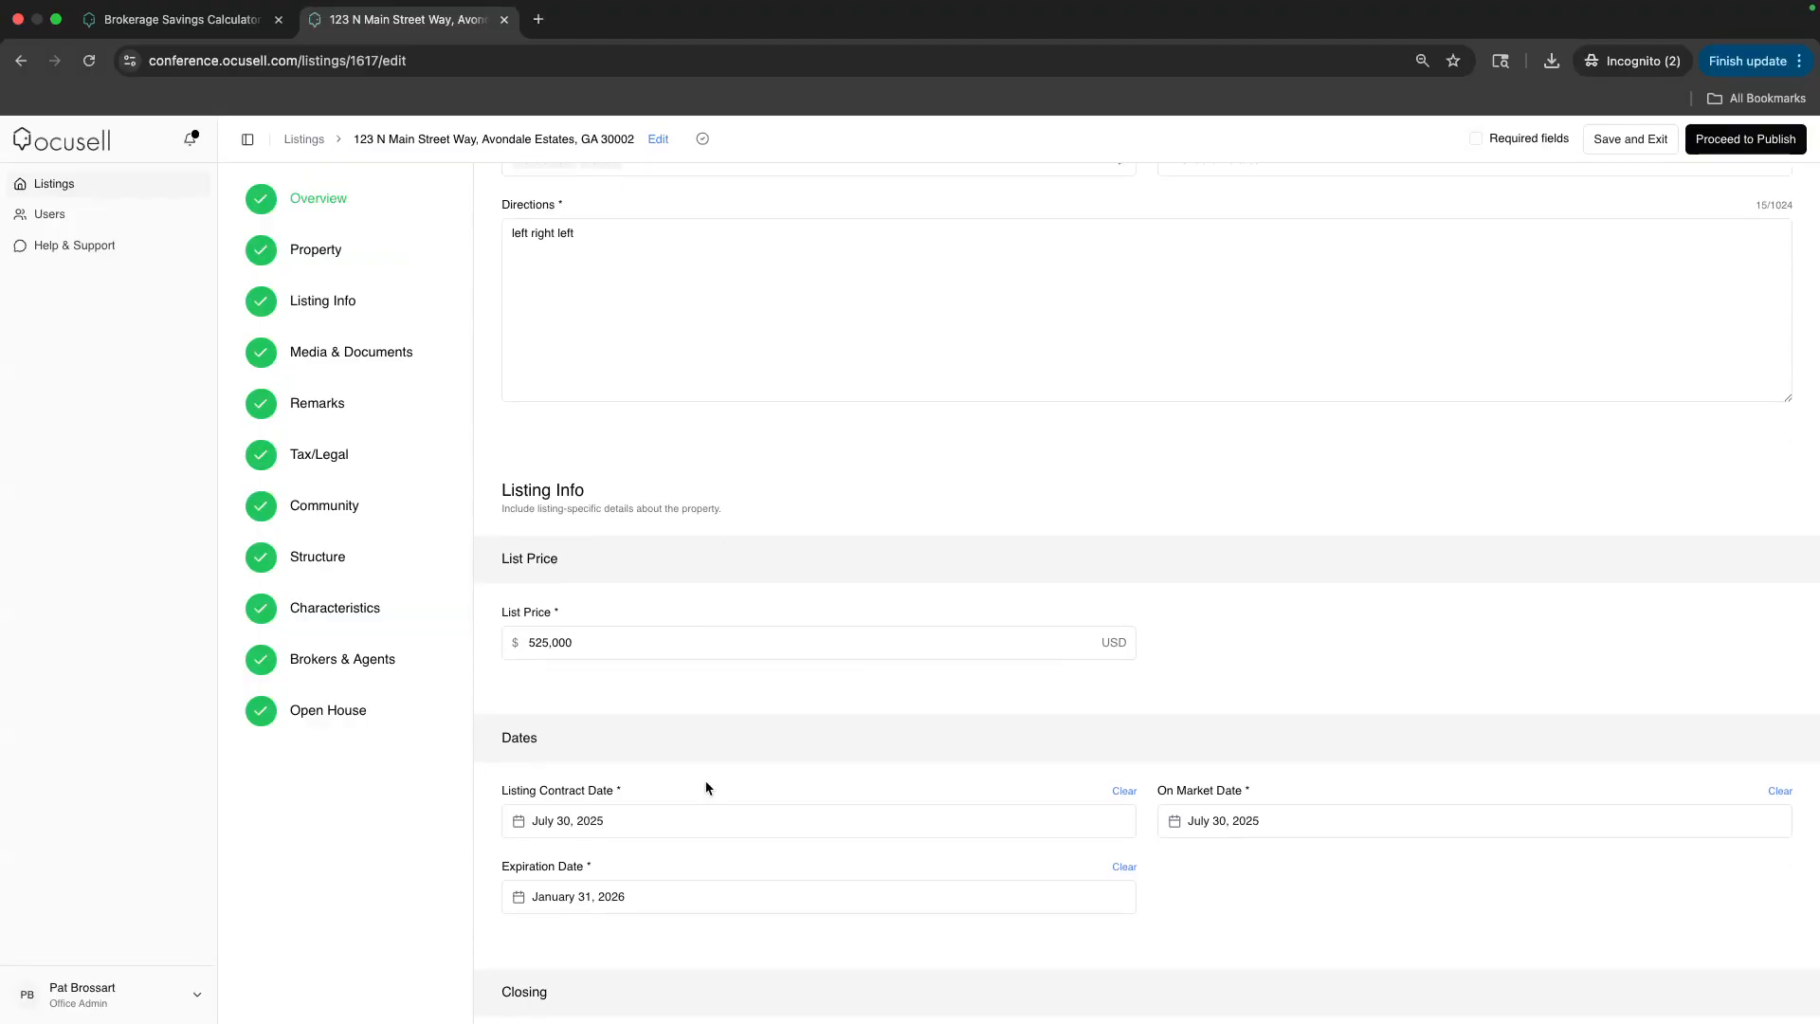
Set the Expiration Date to February 28, 2026 and proceed to publishing
left_click(658, 902)
left_click(915, 600)
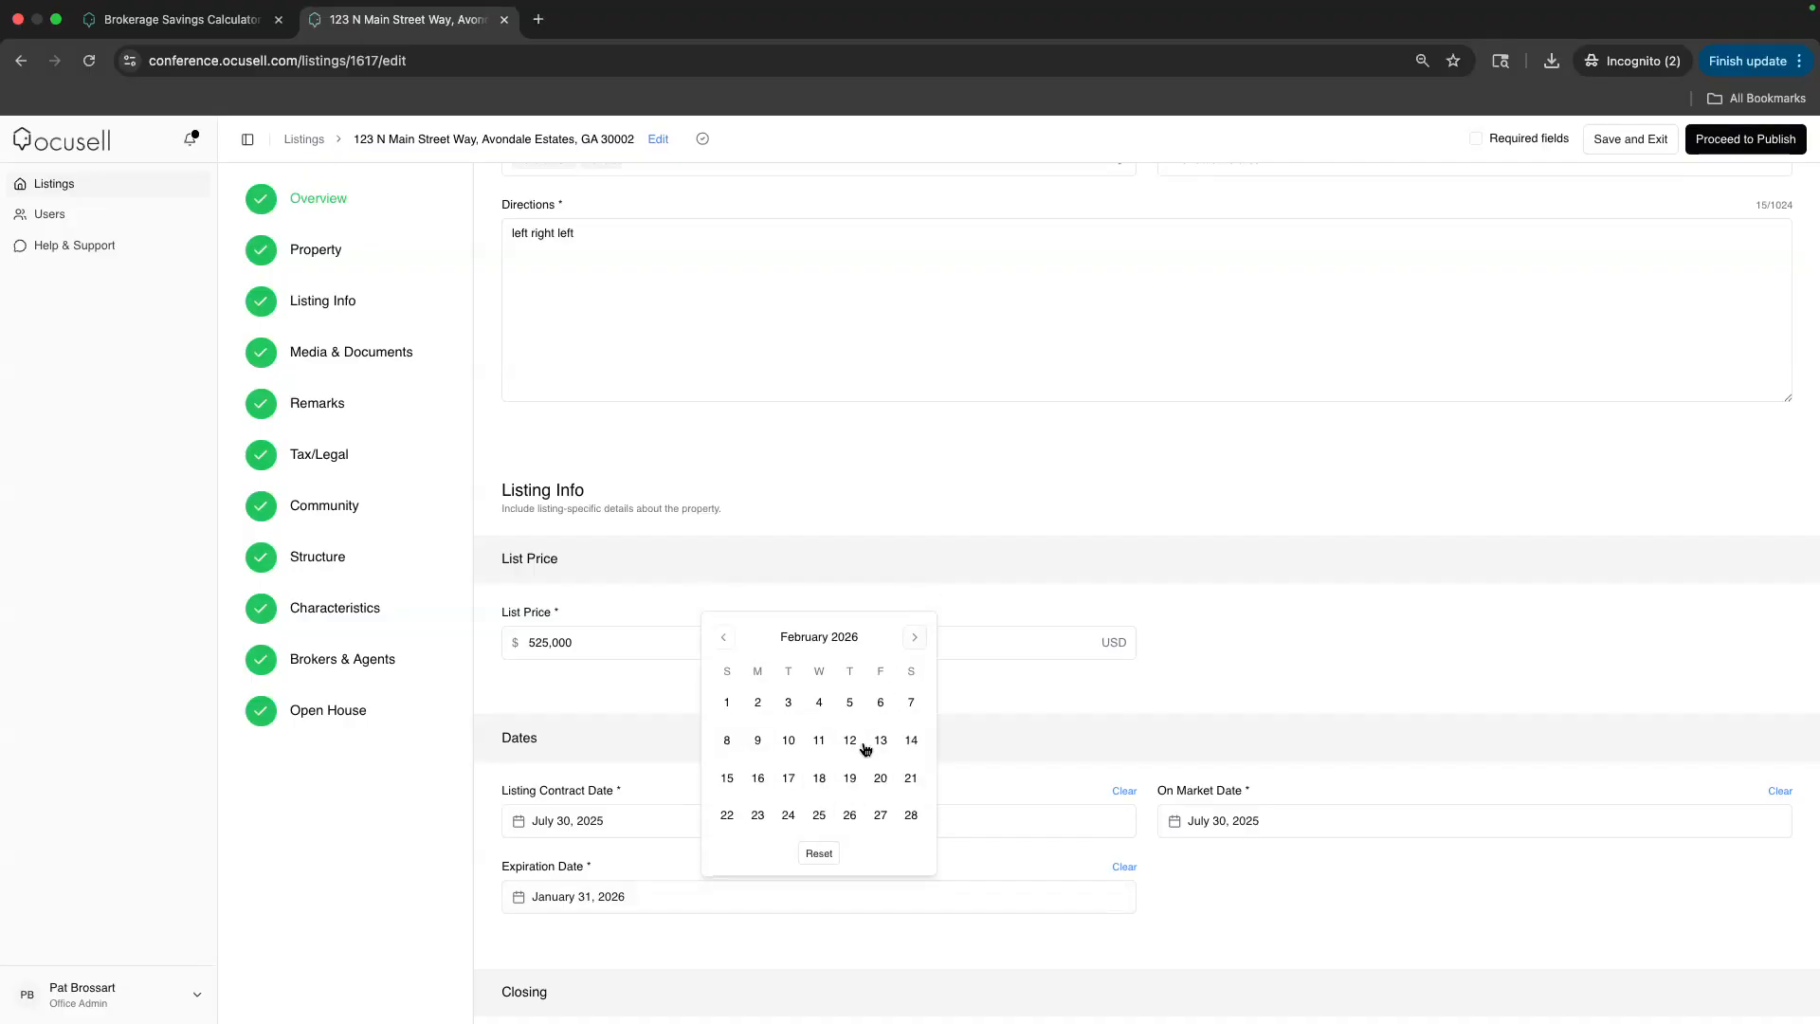
left_click(911, 816)
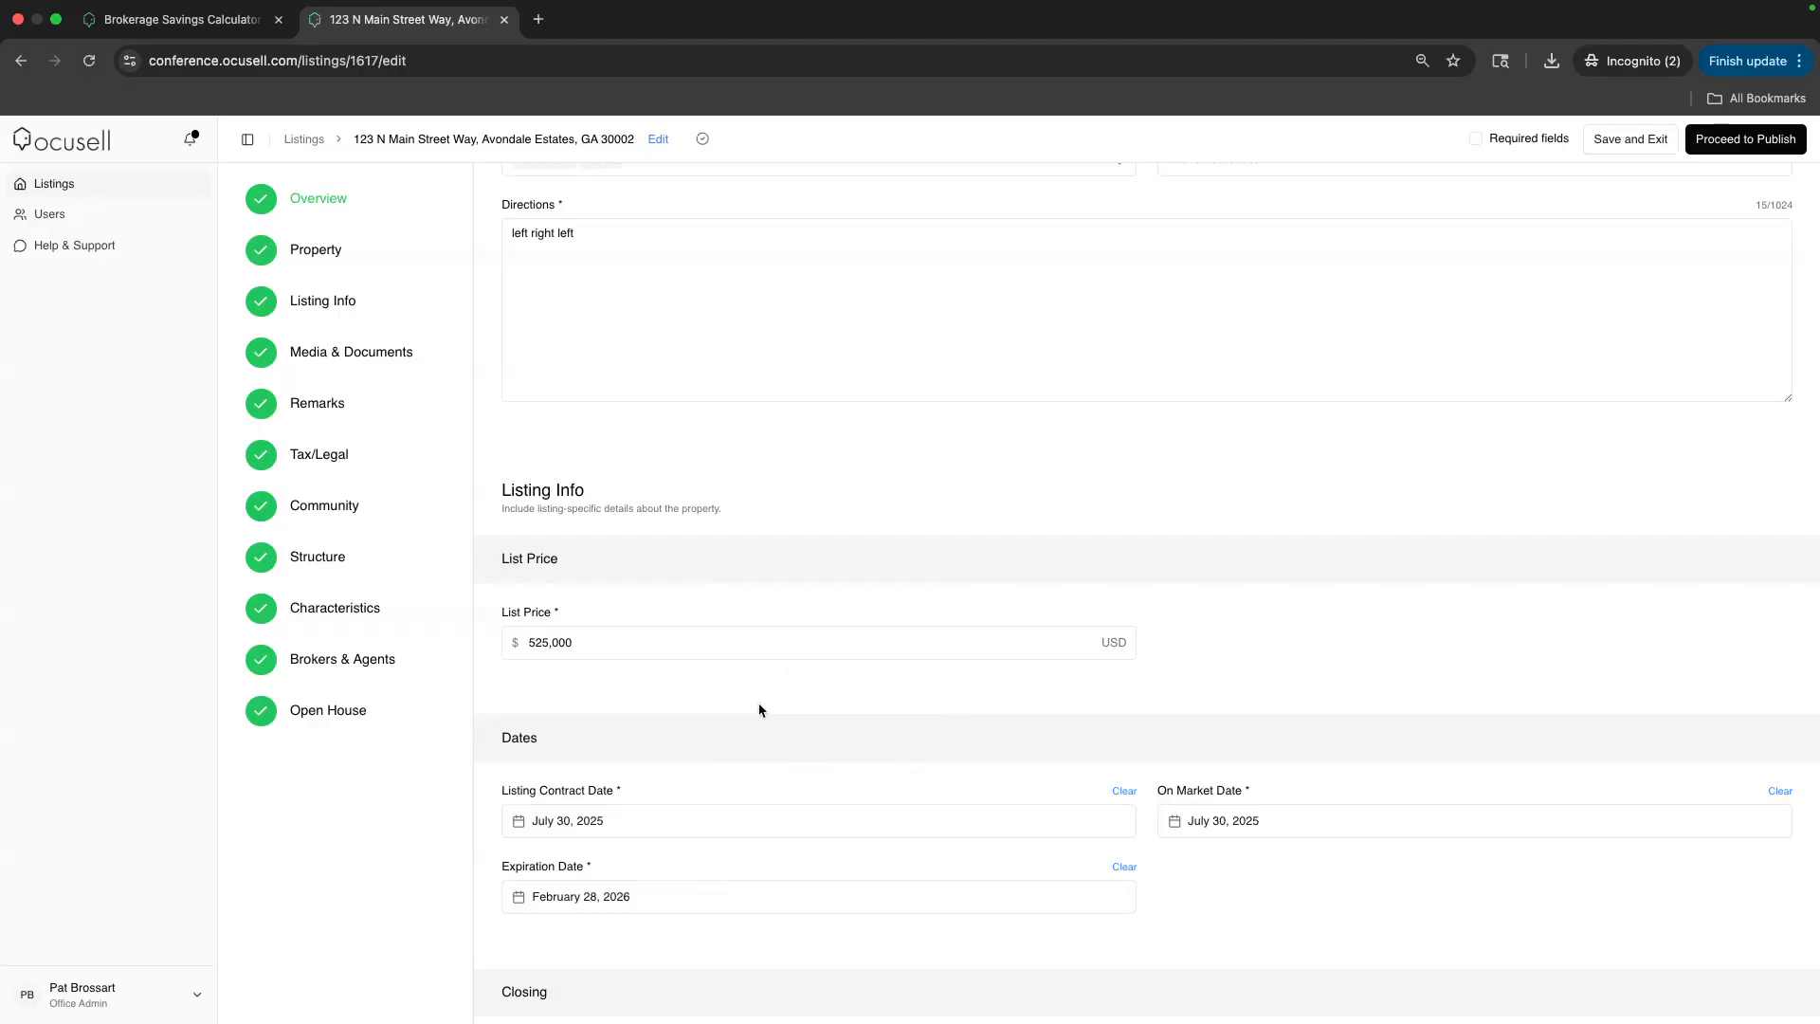
left_click(1744, 140)
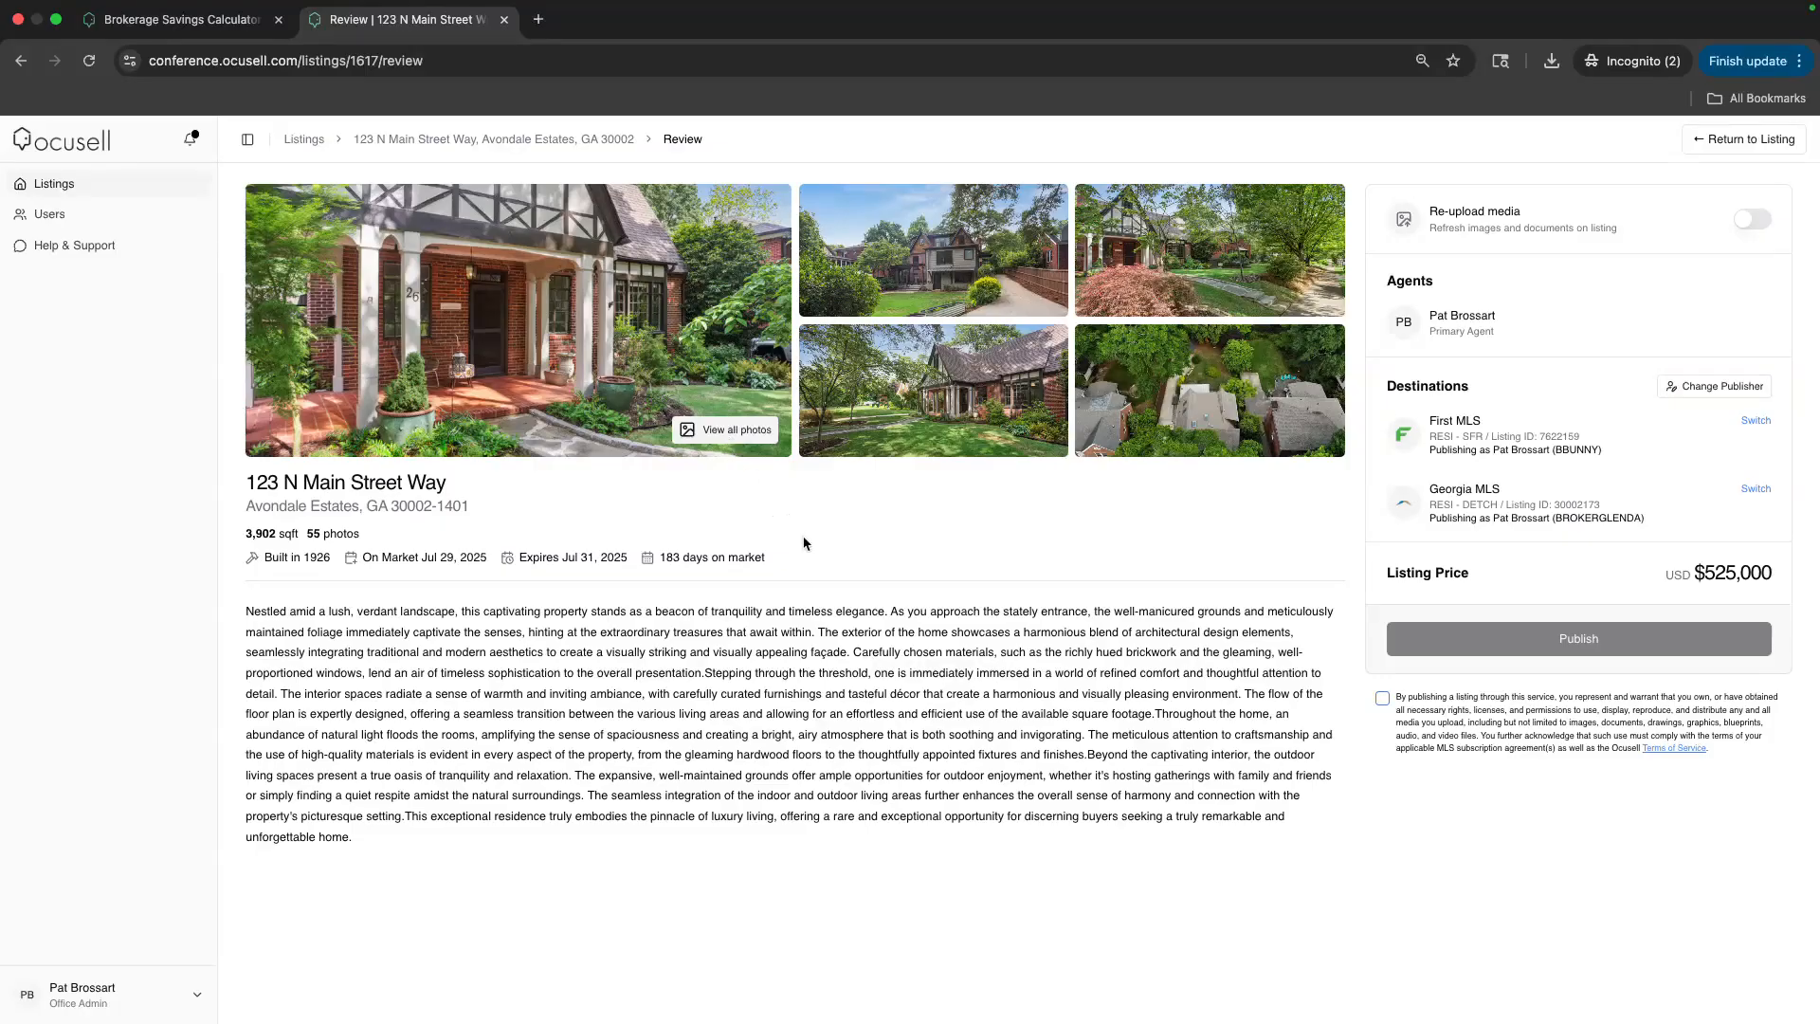
Accept the publishing terms for 123 N Main Street Way and return to the Listings overview
left_click_drag(785, 573, 243, 533)
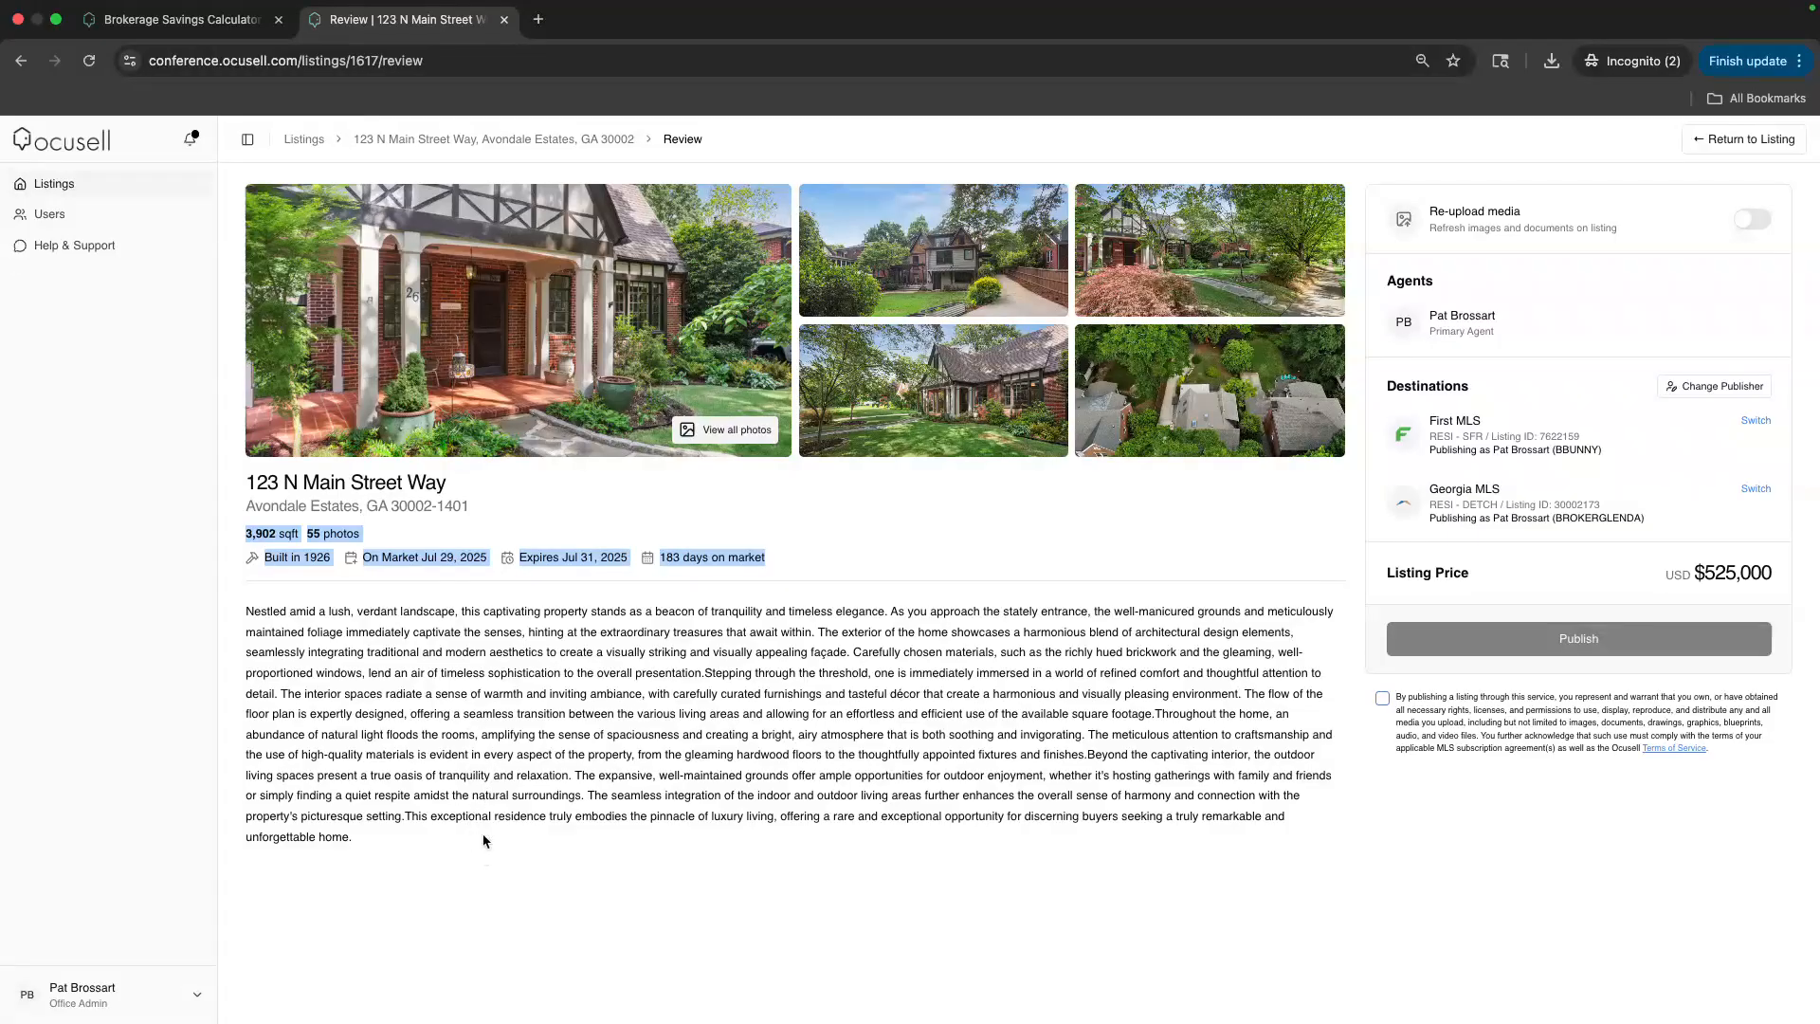
left_click(1382, 700)
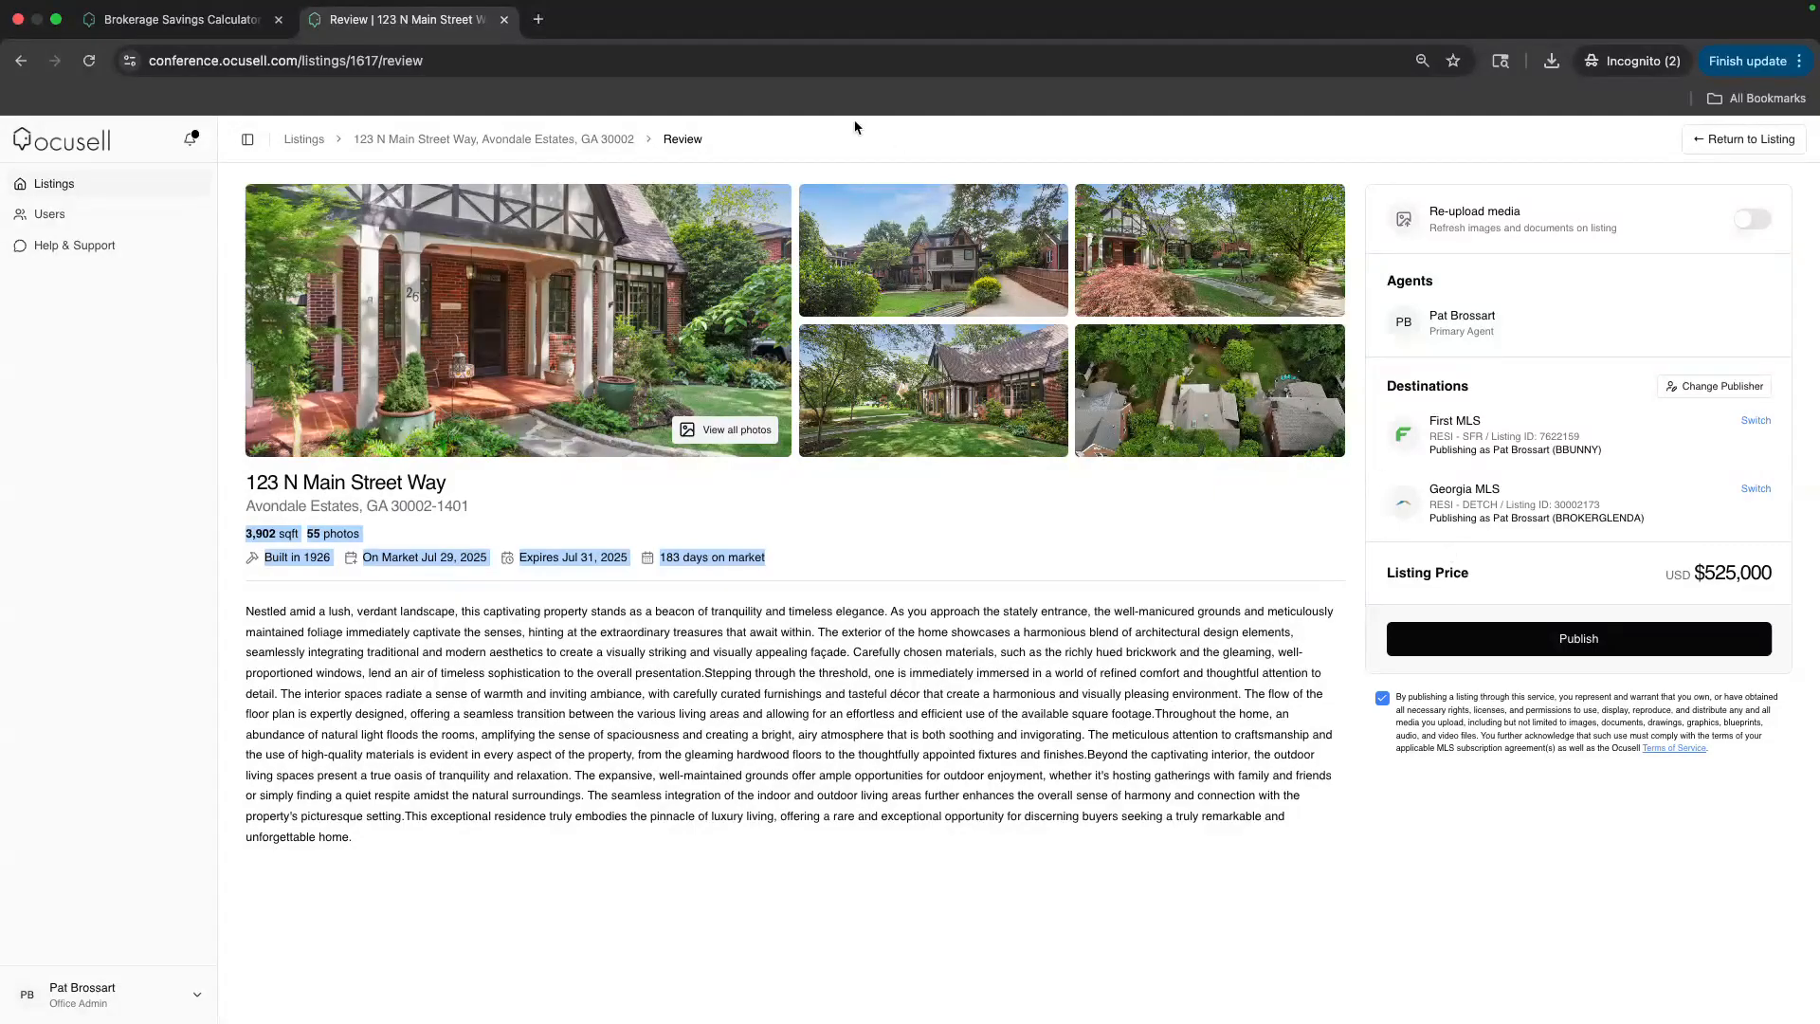
left_click(865, 142)
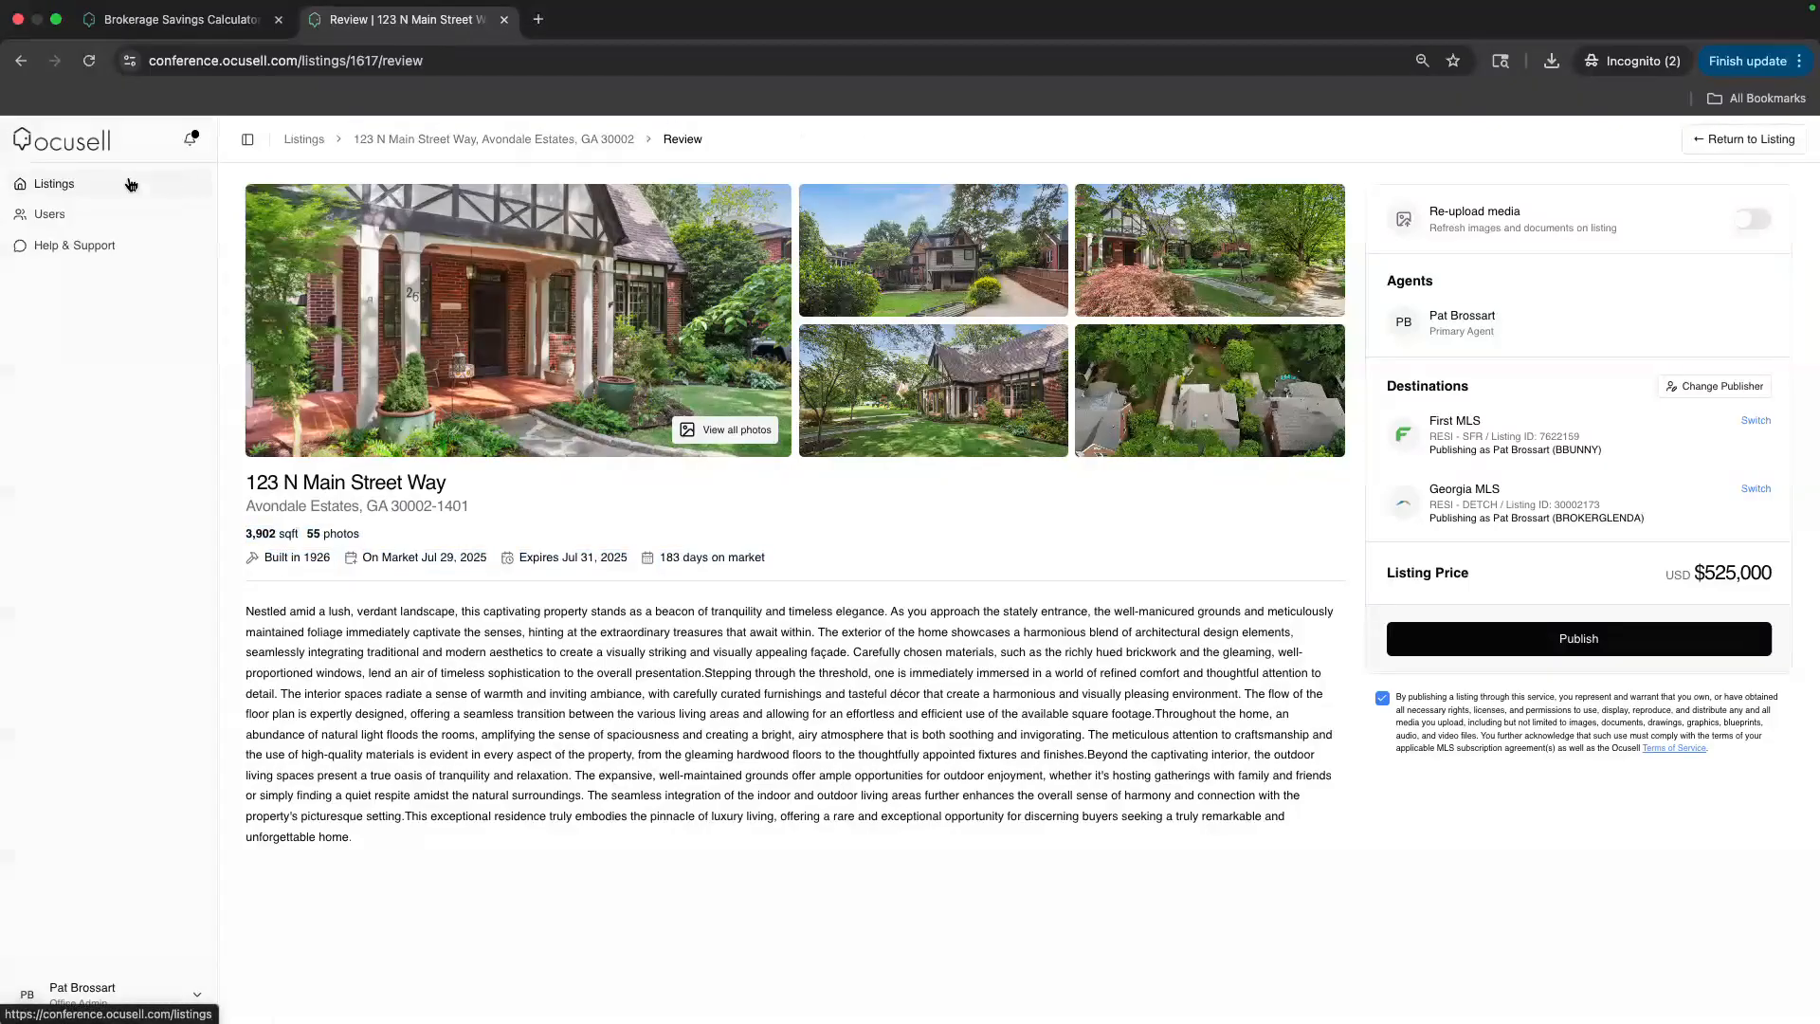
left_click(304, 142)
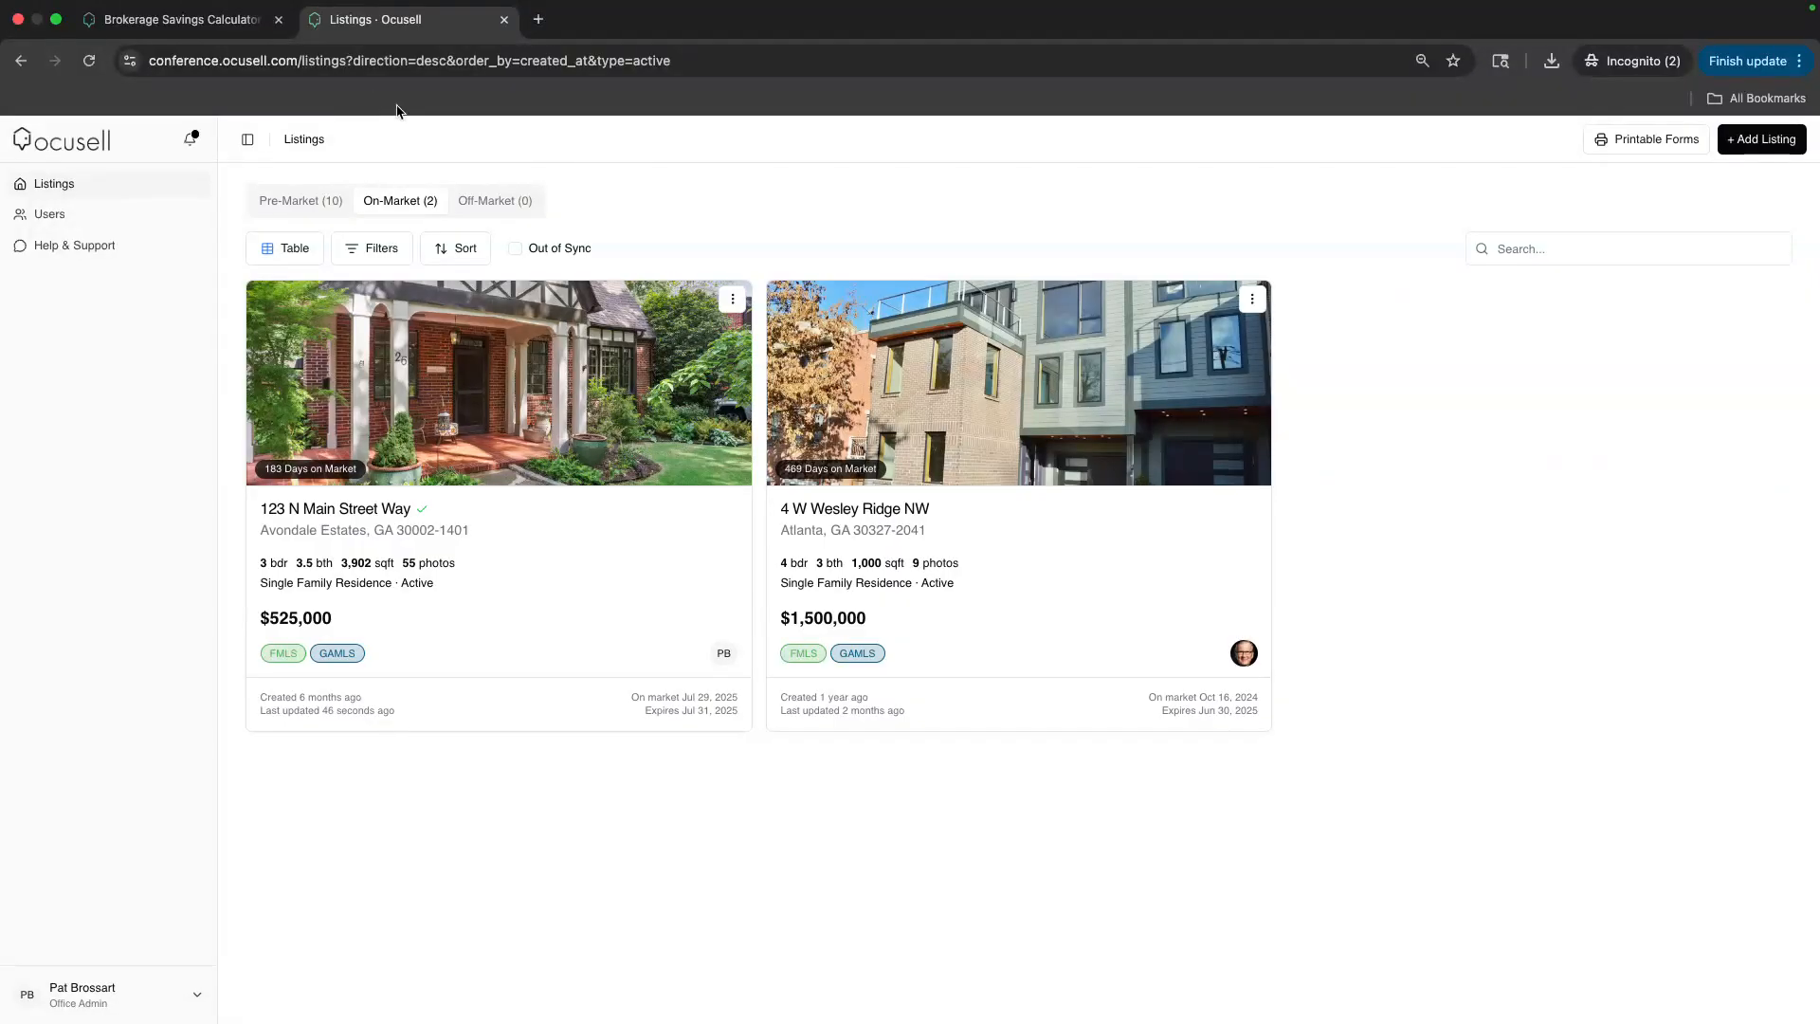
Change 123 N Main Street Way's FMLS and Georgia statuses to Active Under Contract and continue
left_click(733, 300)
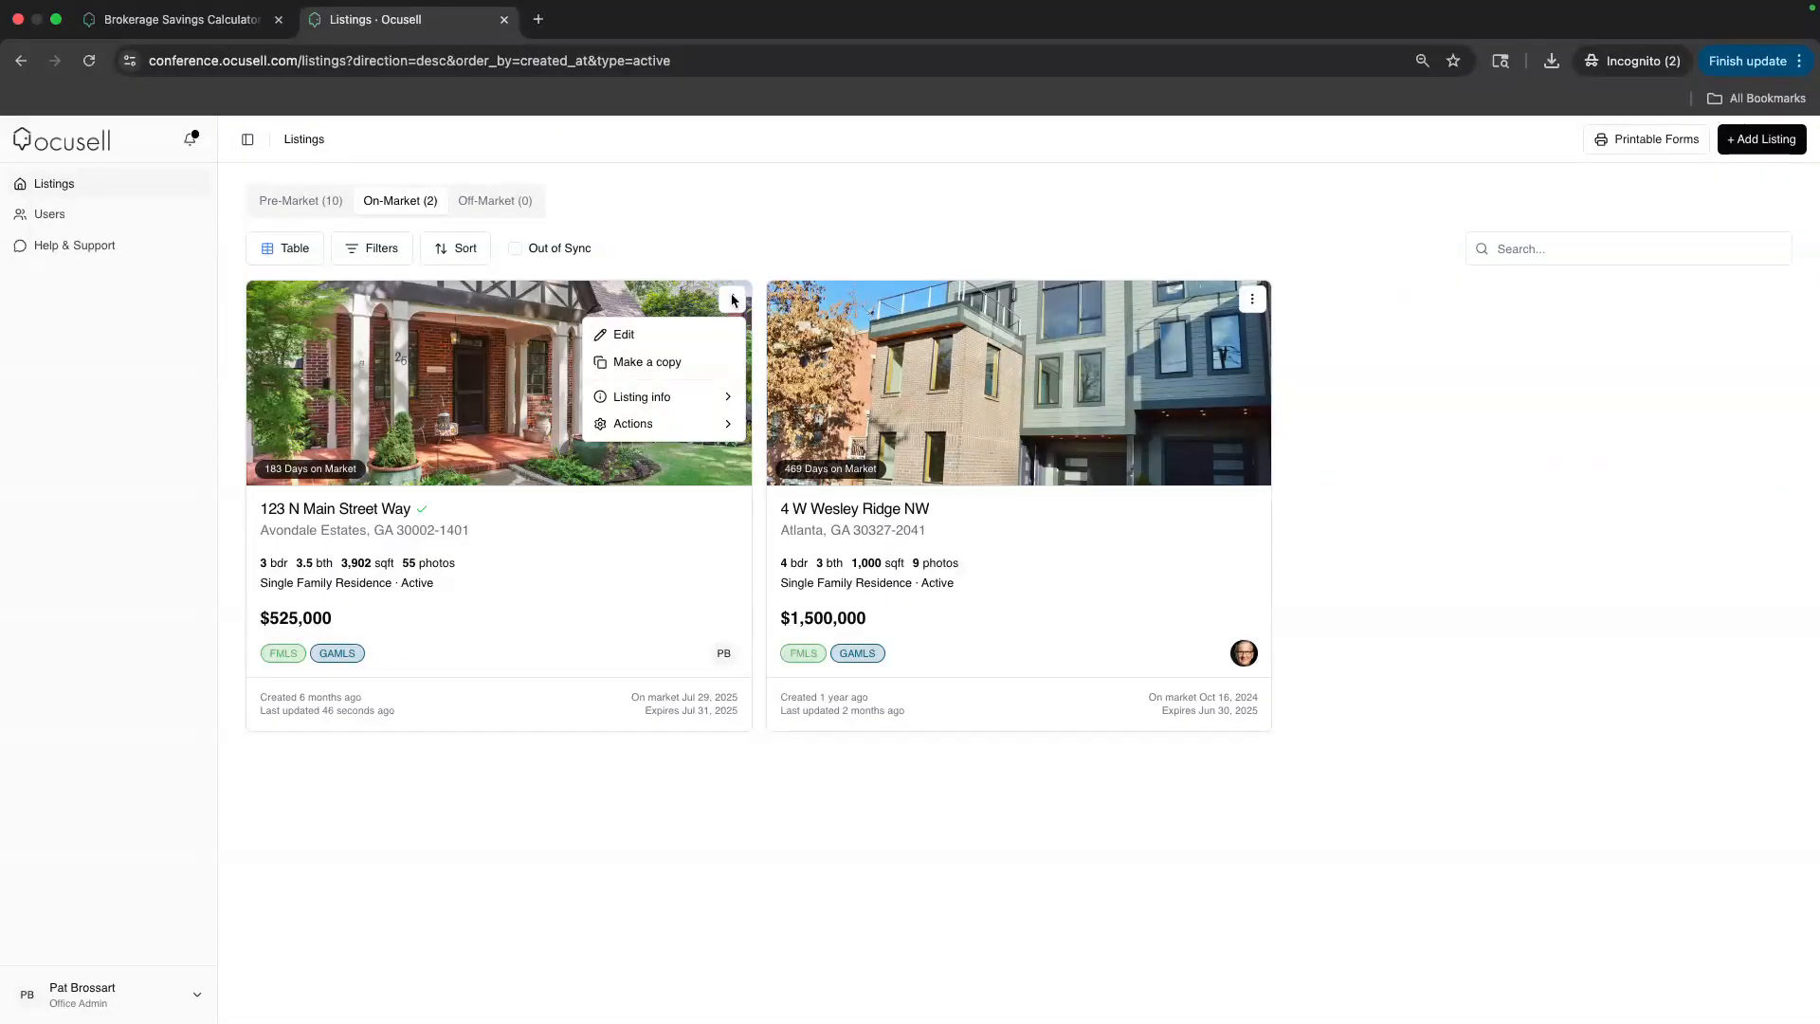
mouse_move(693, 425)
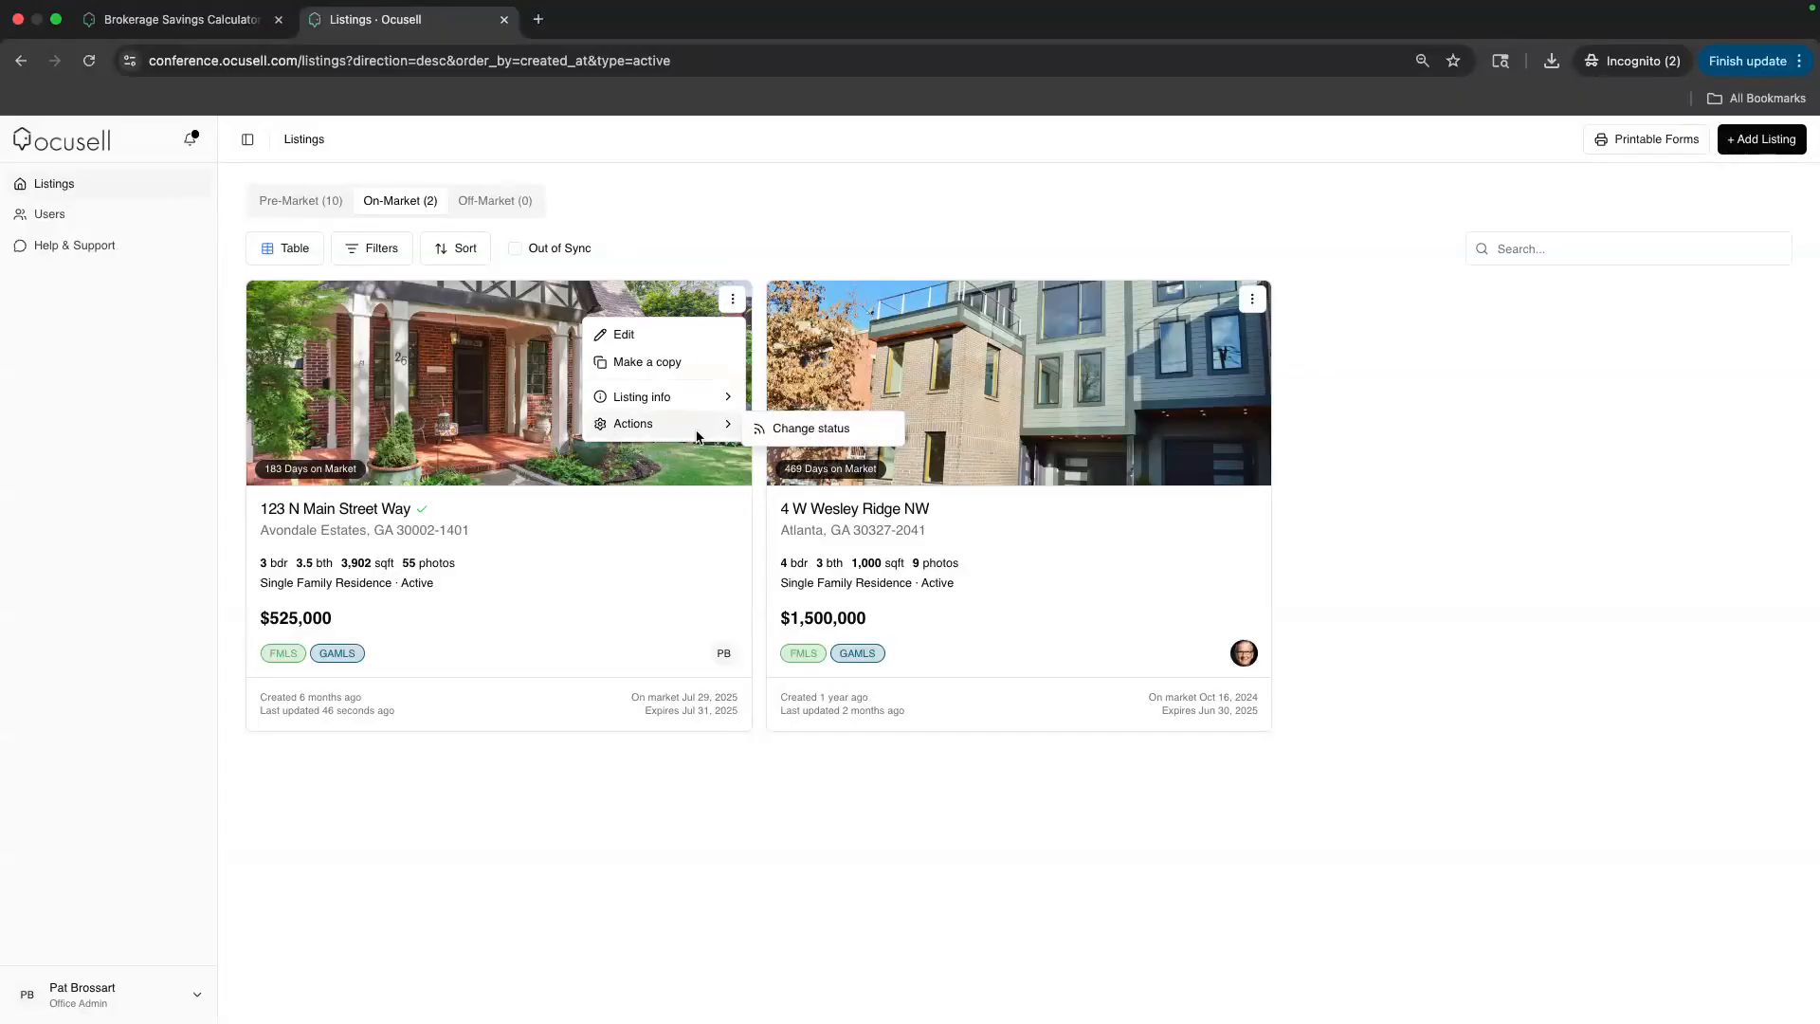
left_click(798, 433)
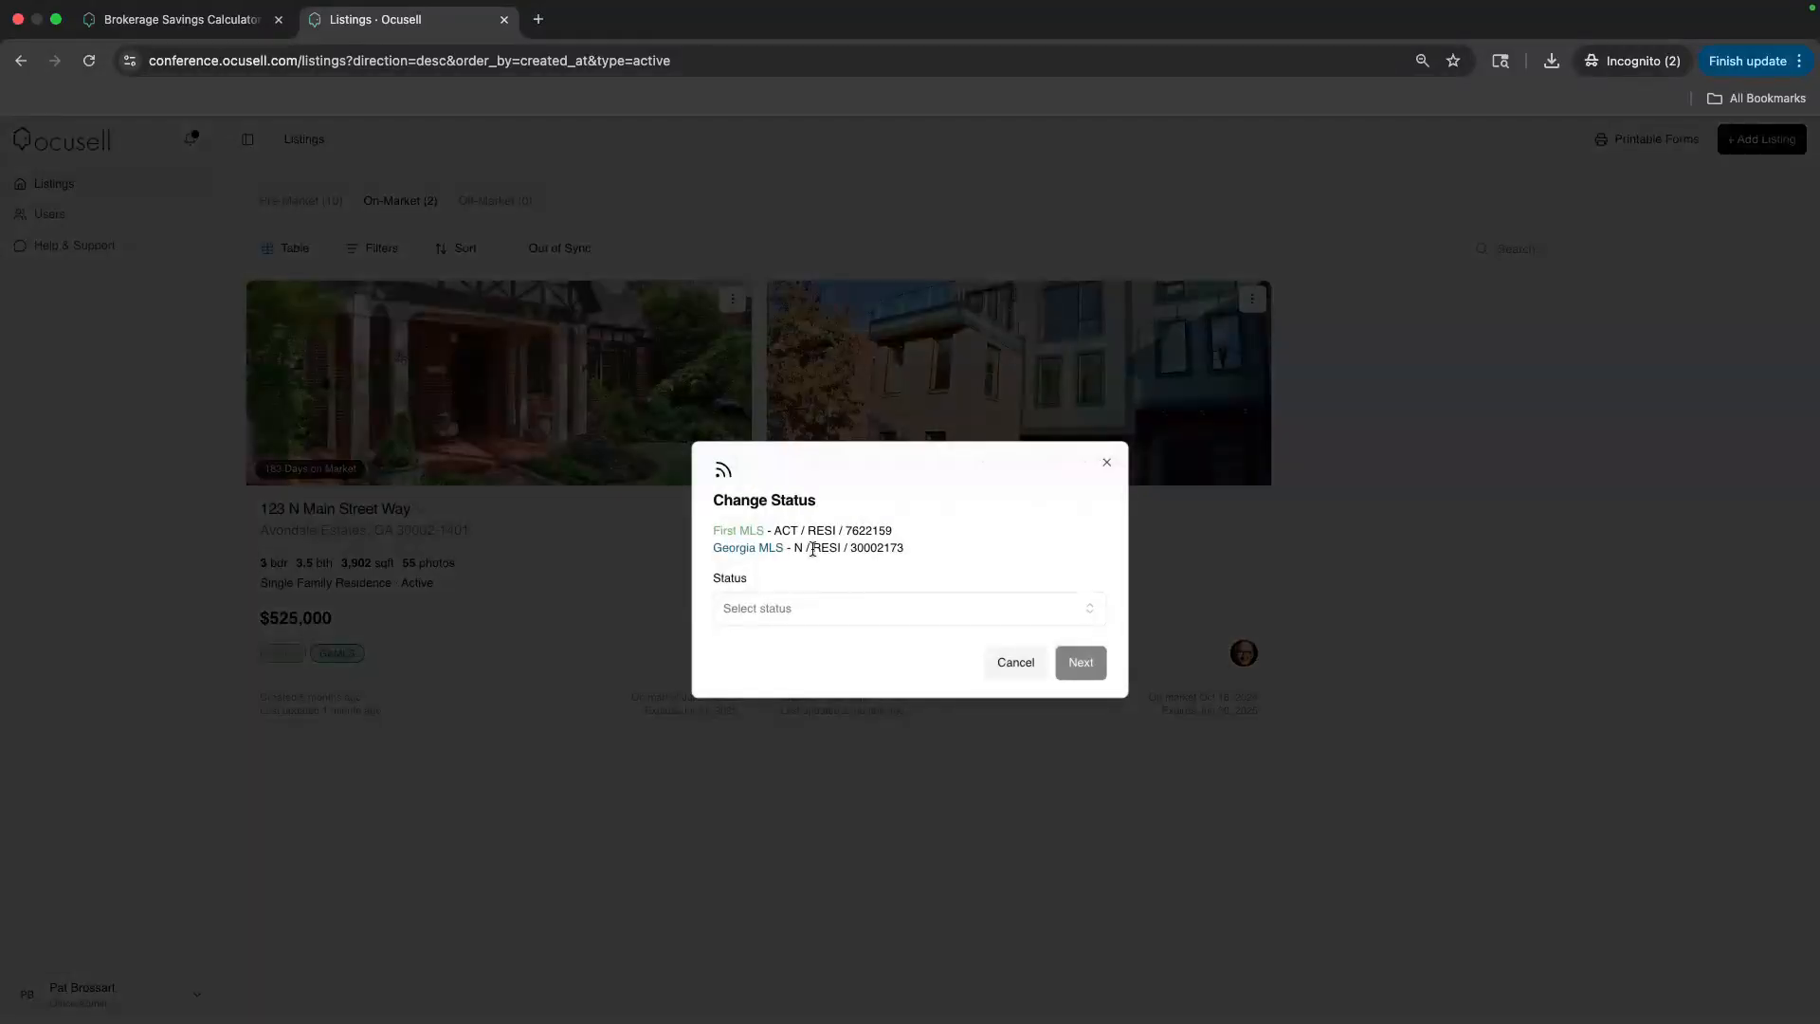
left_click(805, 608)
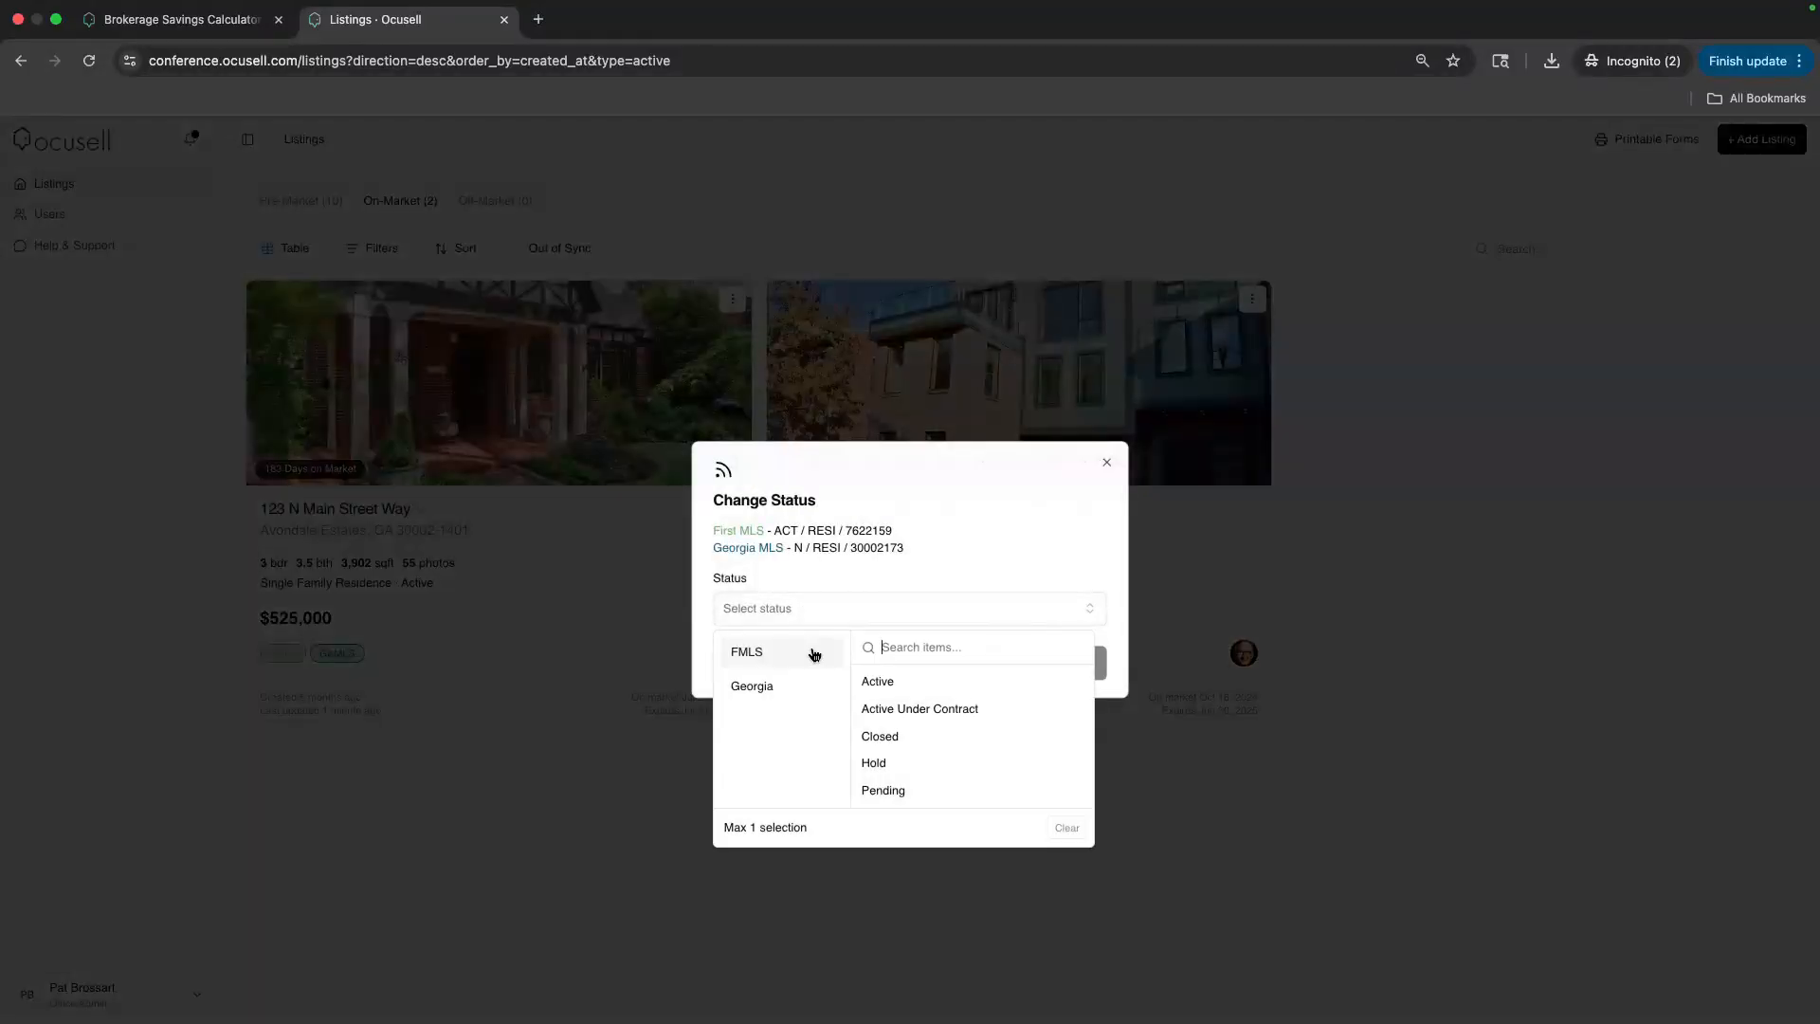
left_click(879, 709)
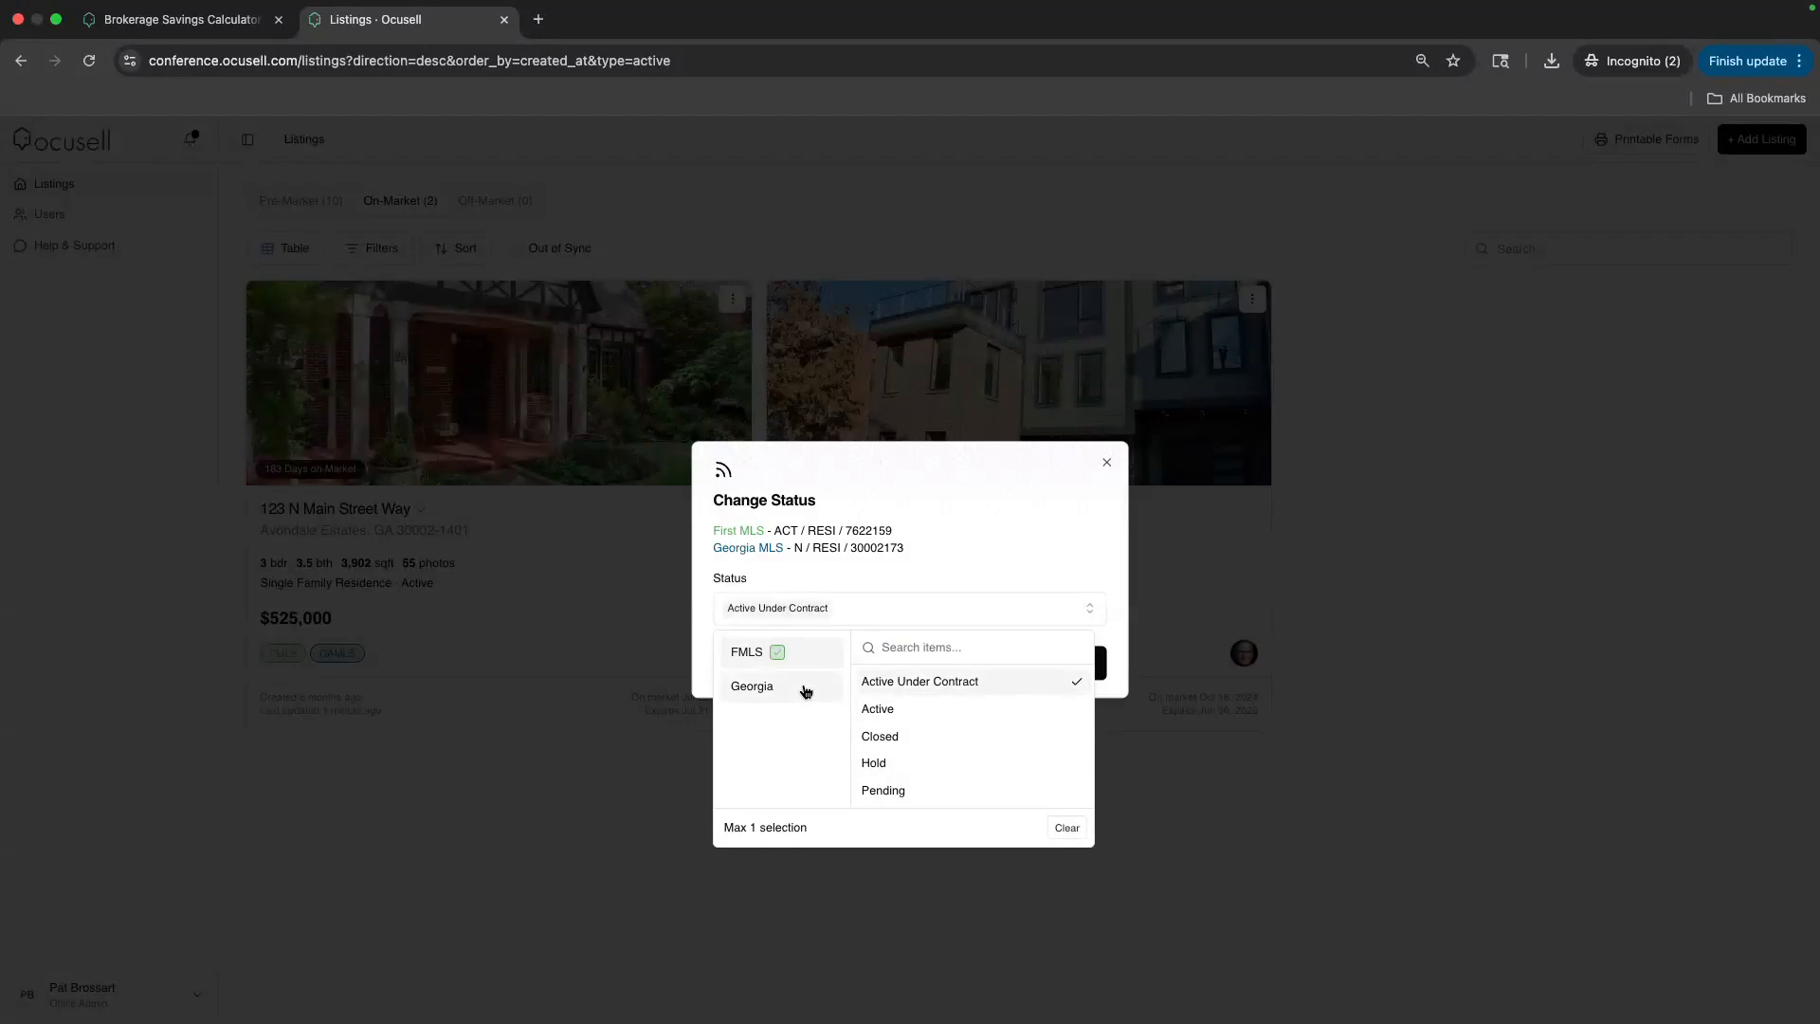
left_click(805, 688)
left_click(894, 690)
left_click(977, 579)
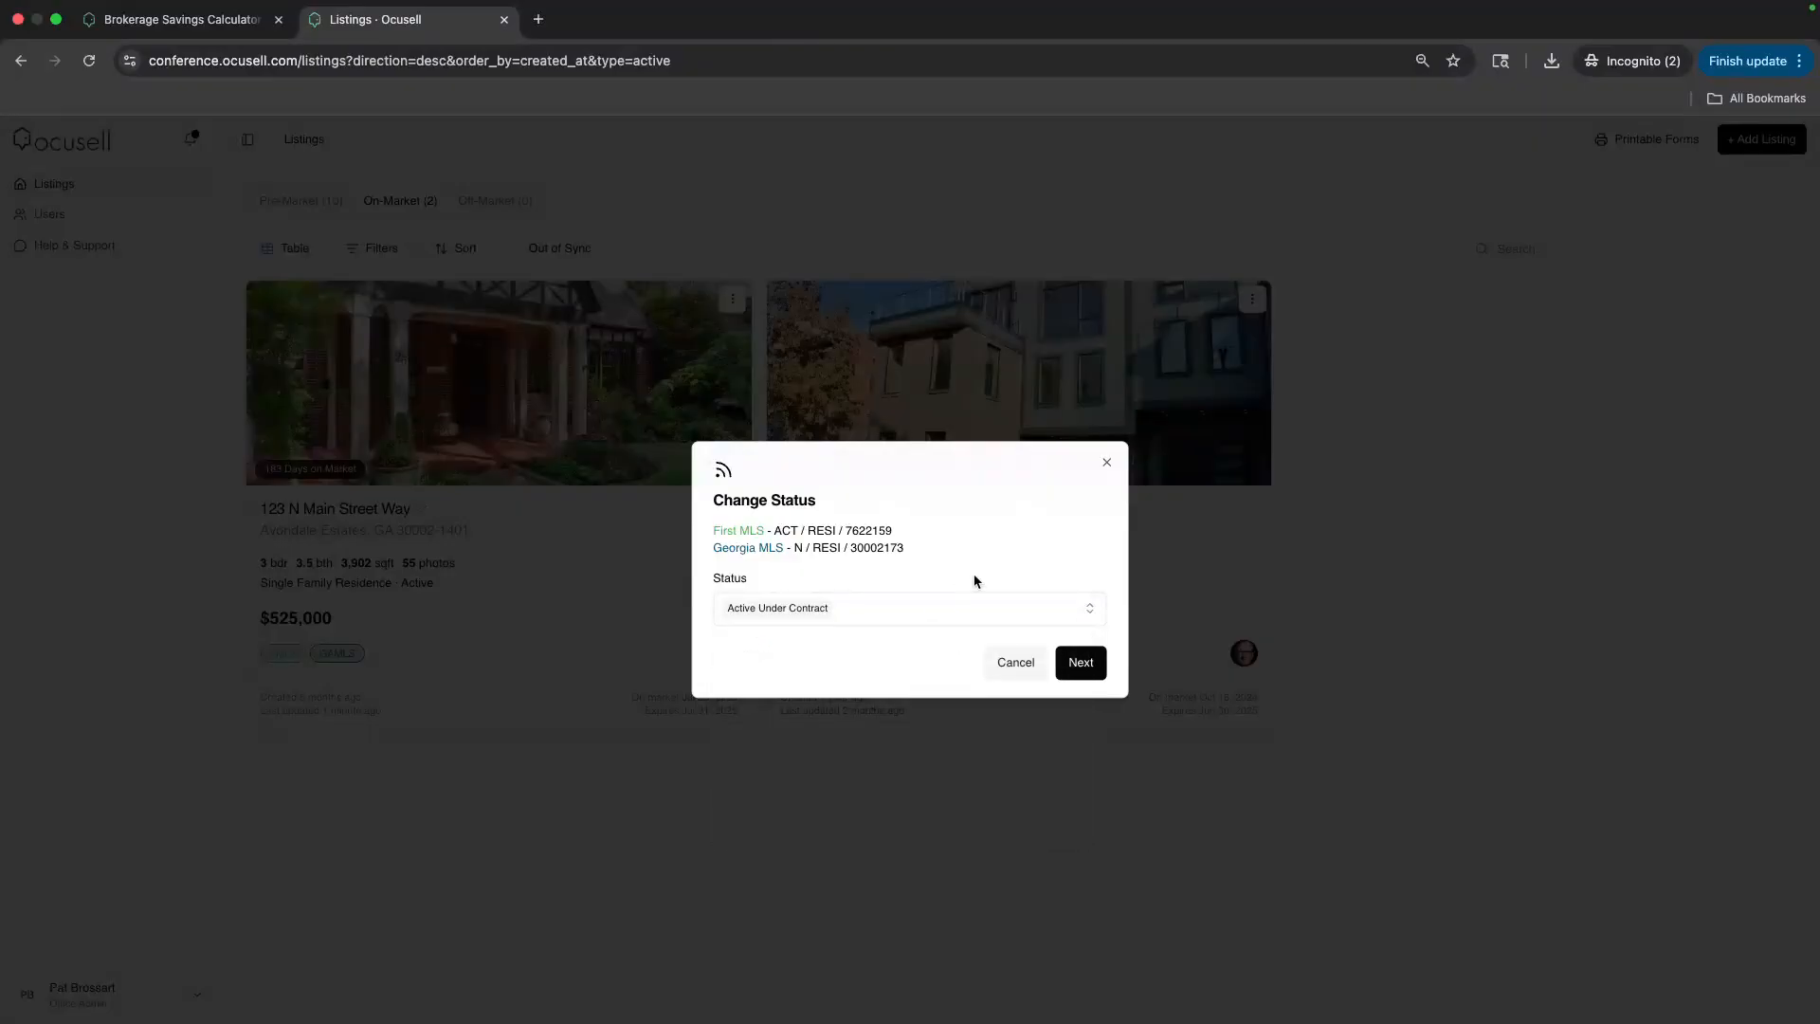
left_click(1083, 671)
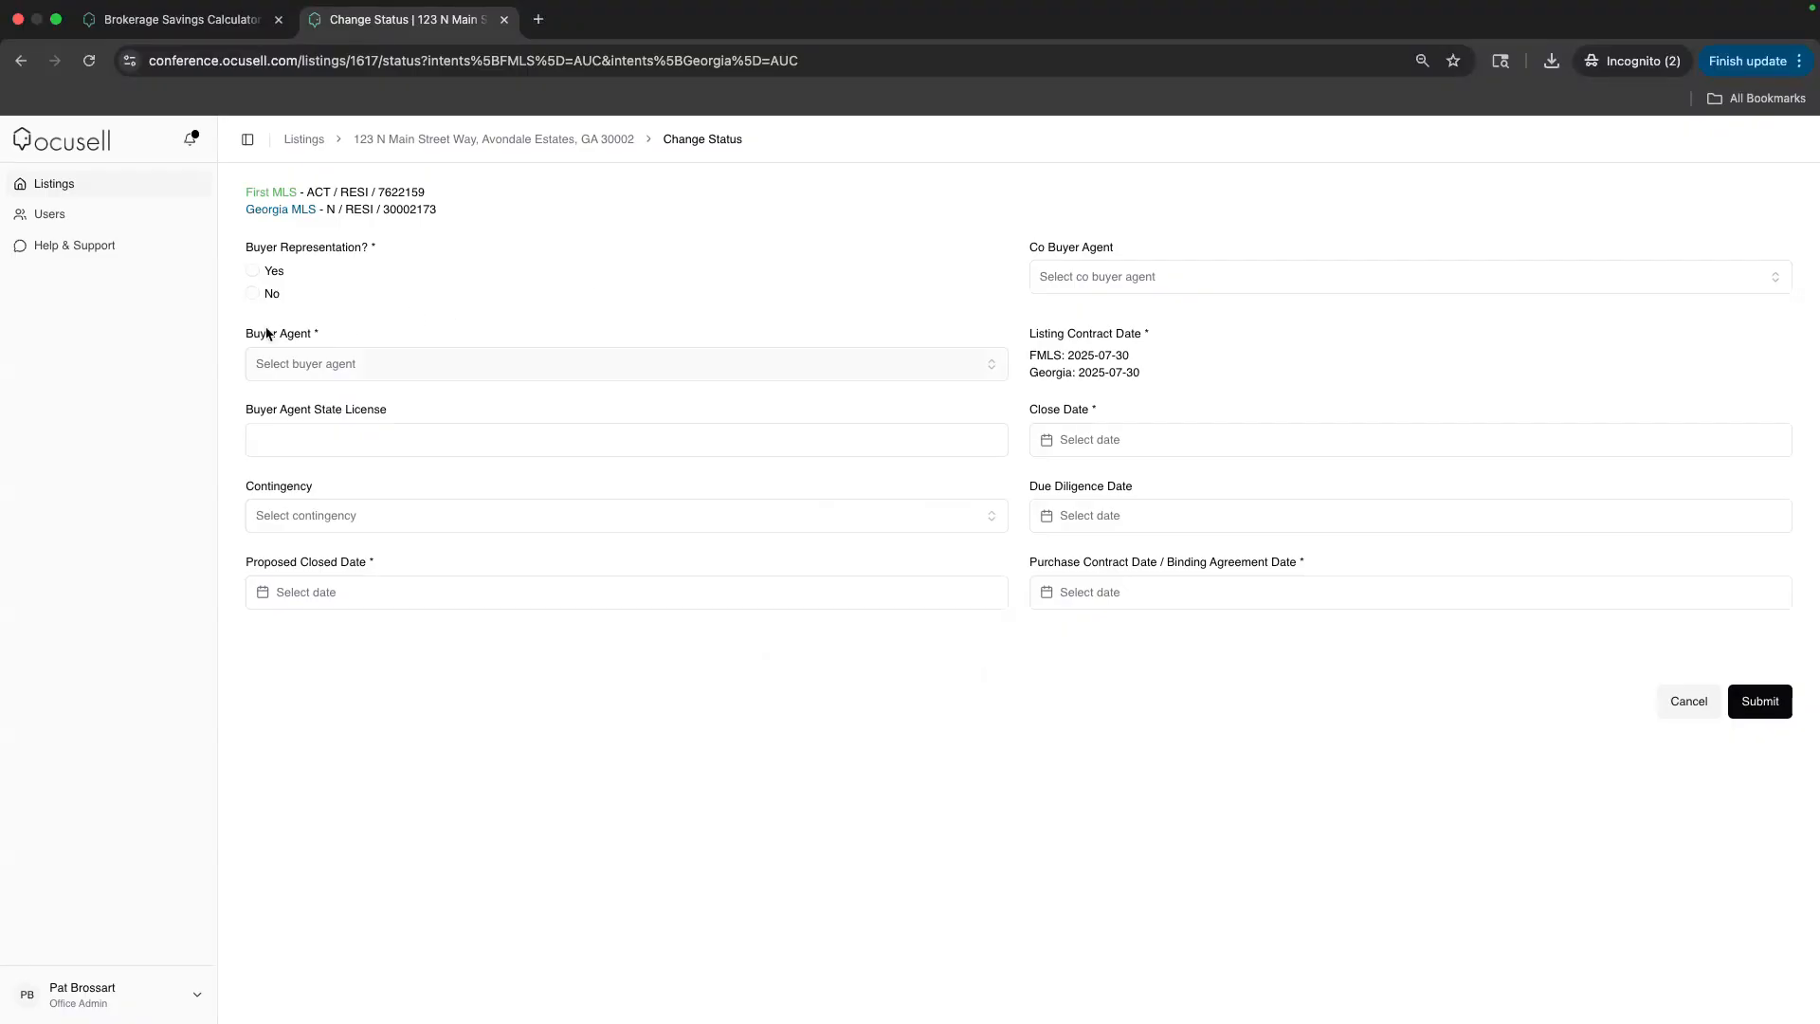
Set Buyer Representation to No, pick the searched buyer agent, and return to Listings
left_click(253, 293)
left_click(339, 387)
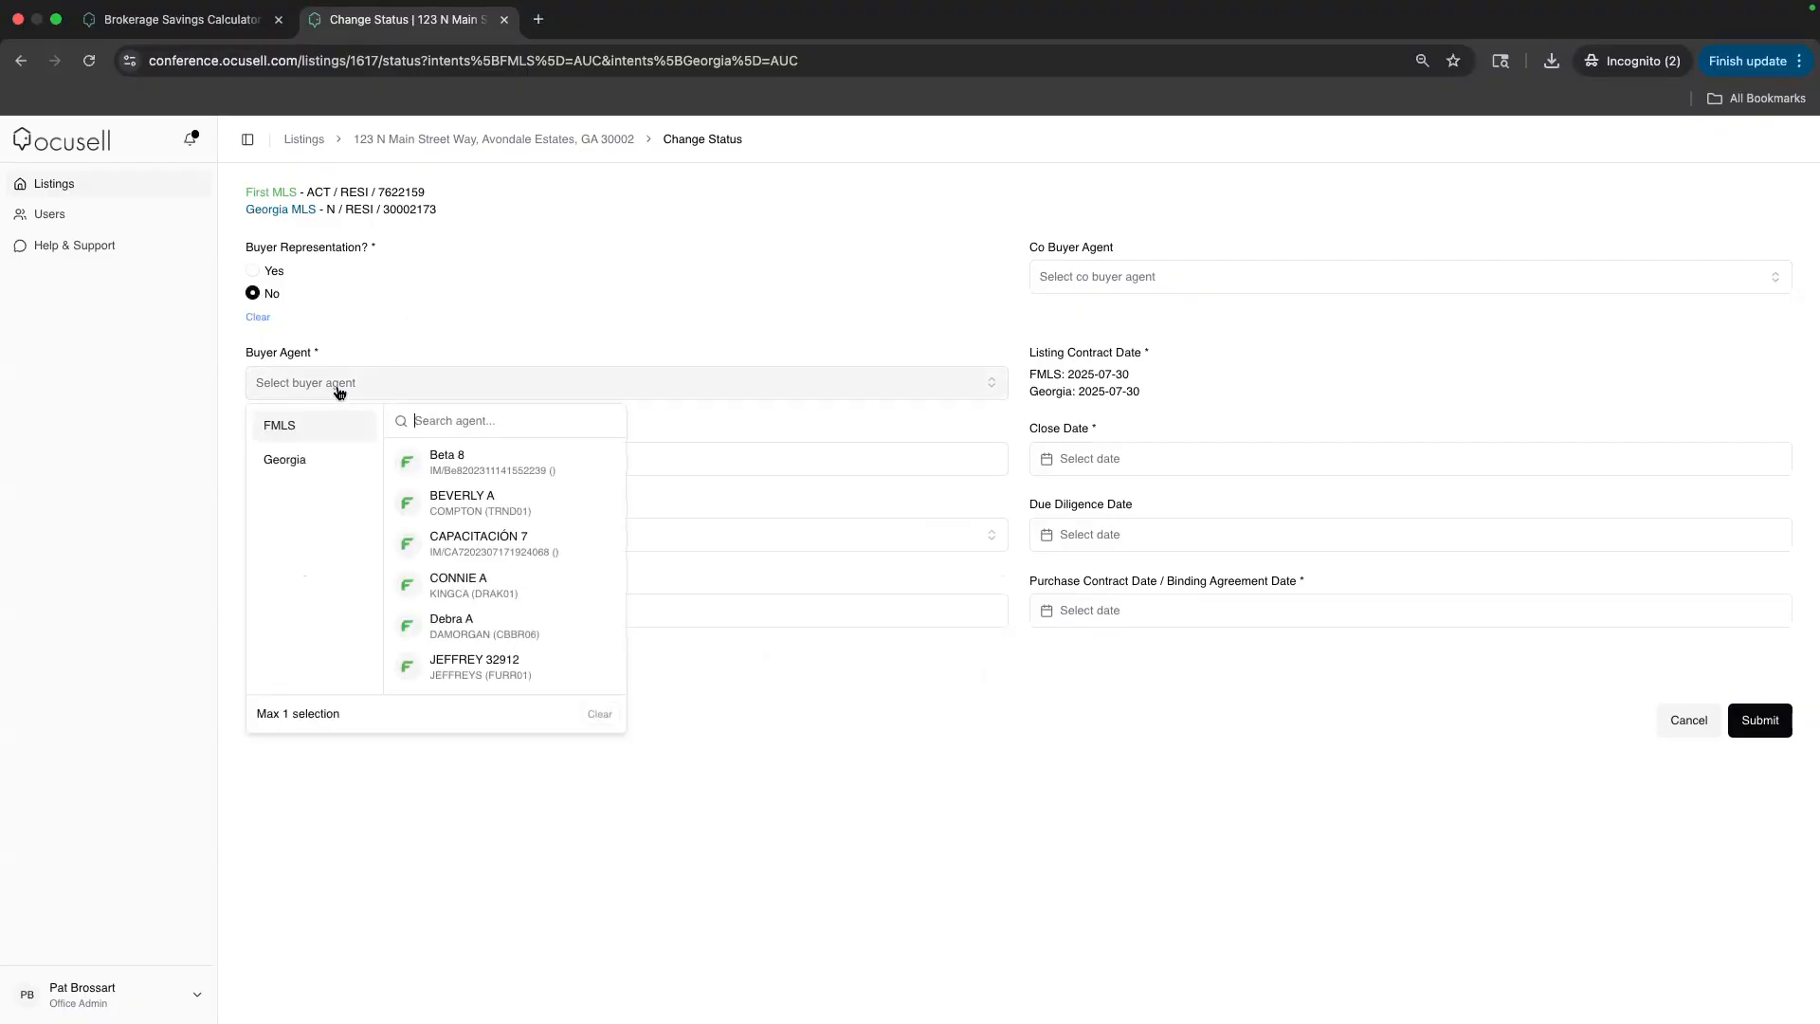
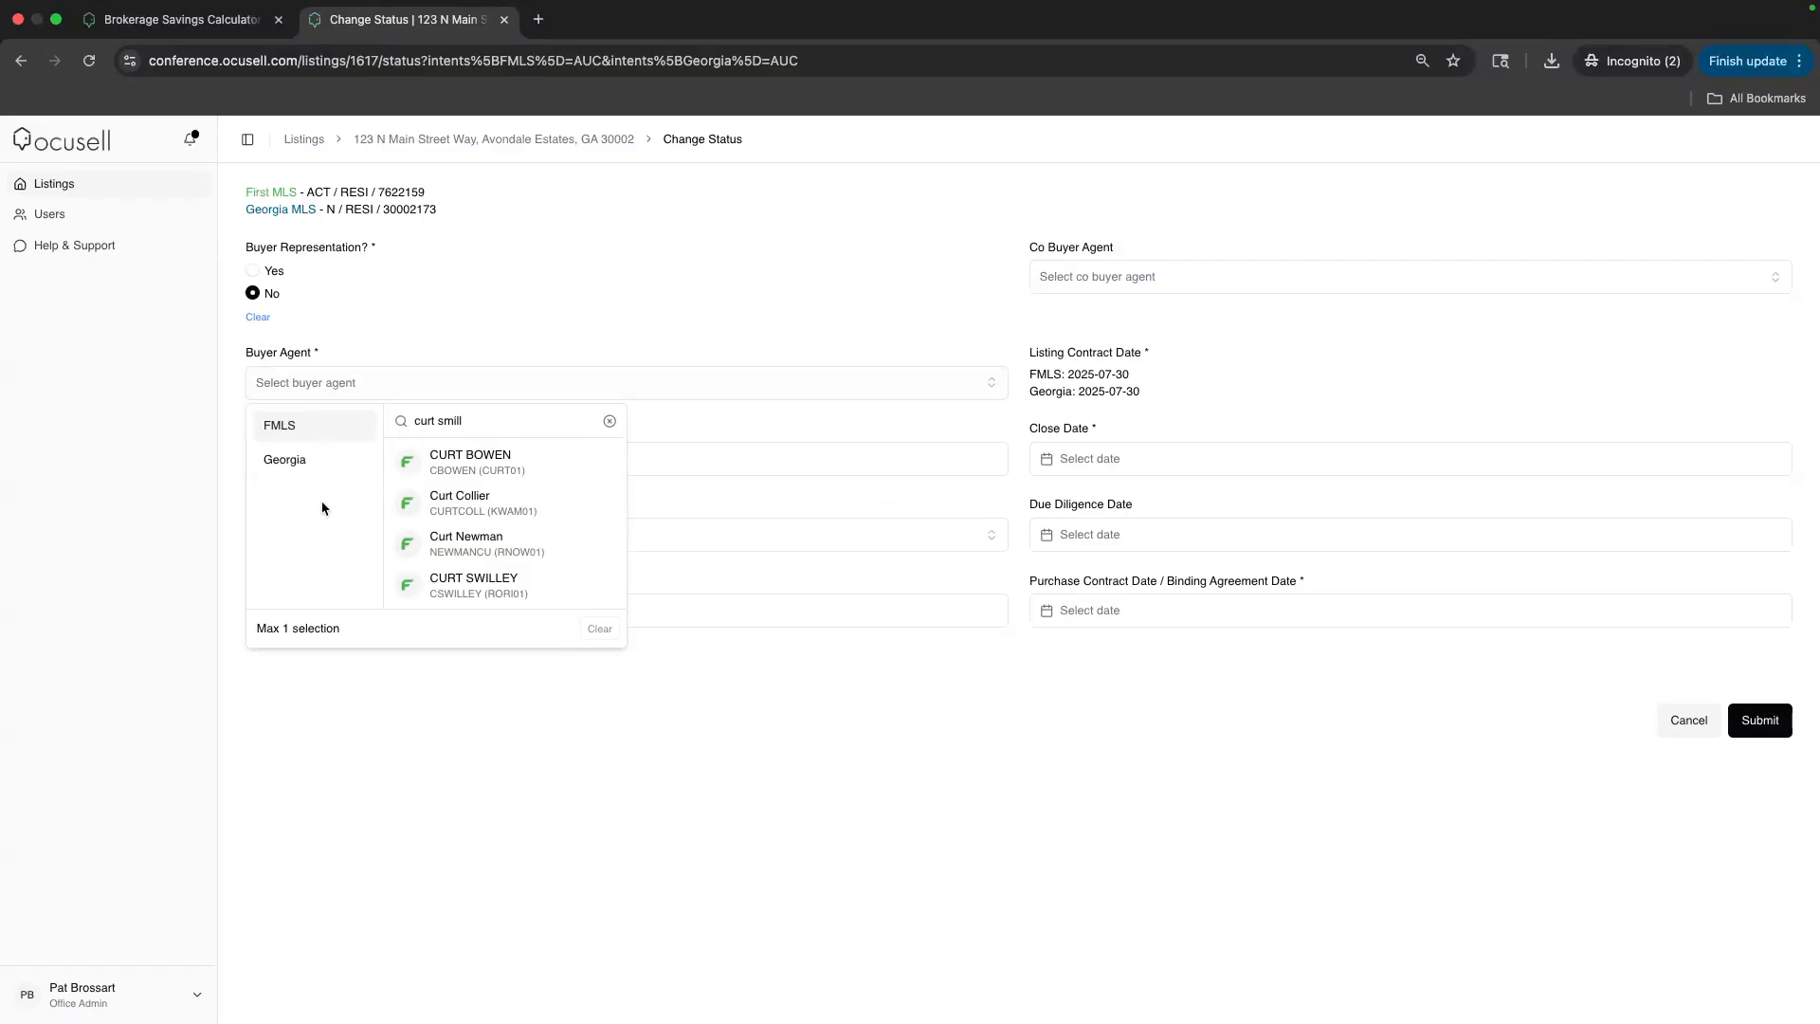
left_click(510, 584)
left_click(493, 334)
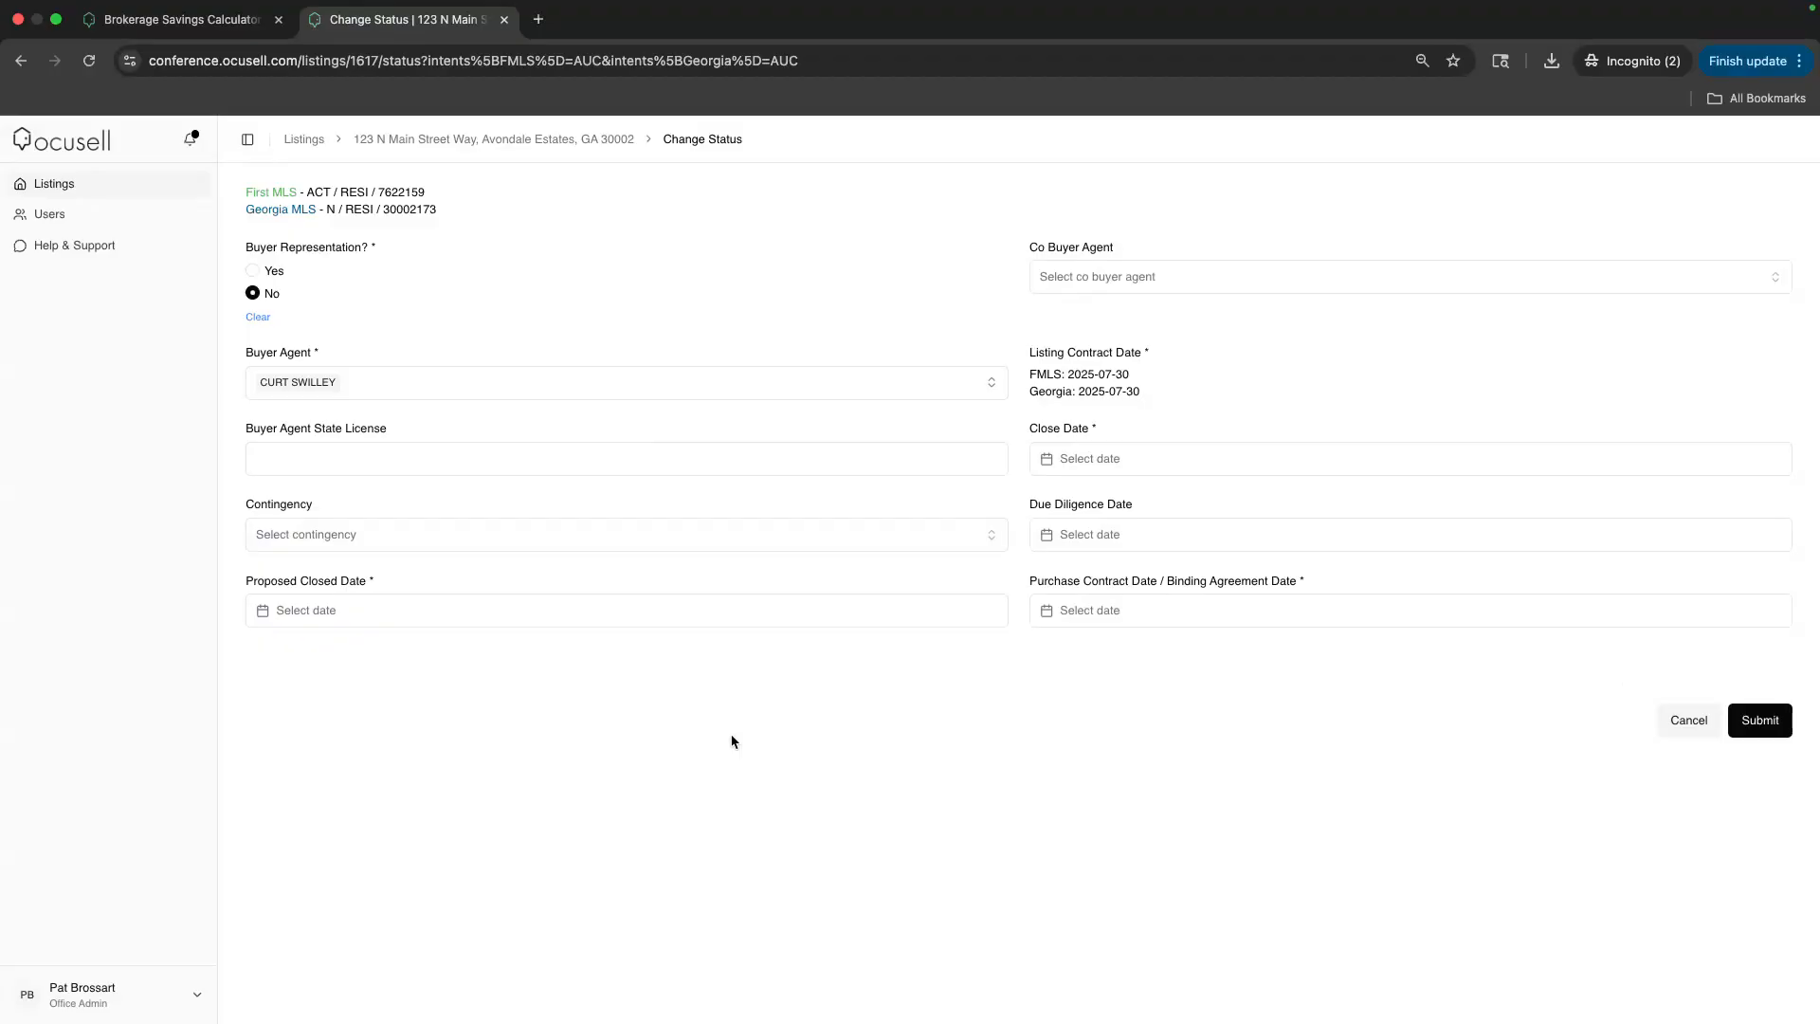
left_click(308, 141)
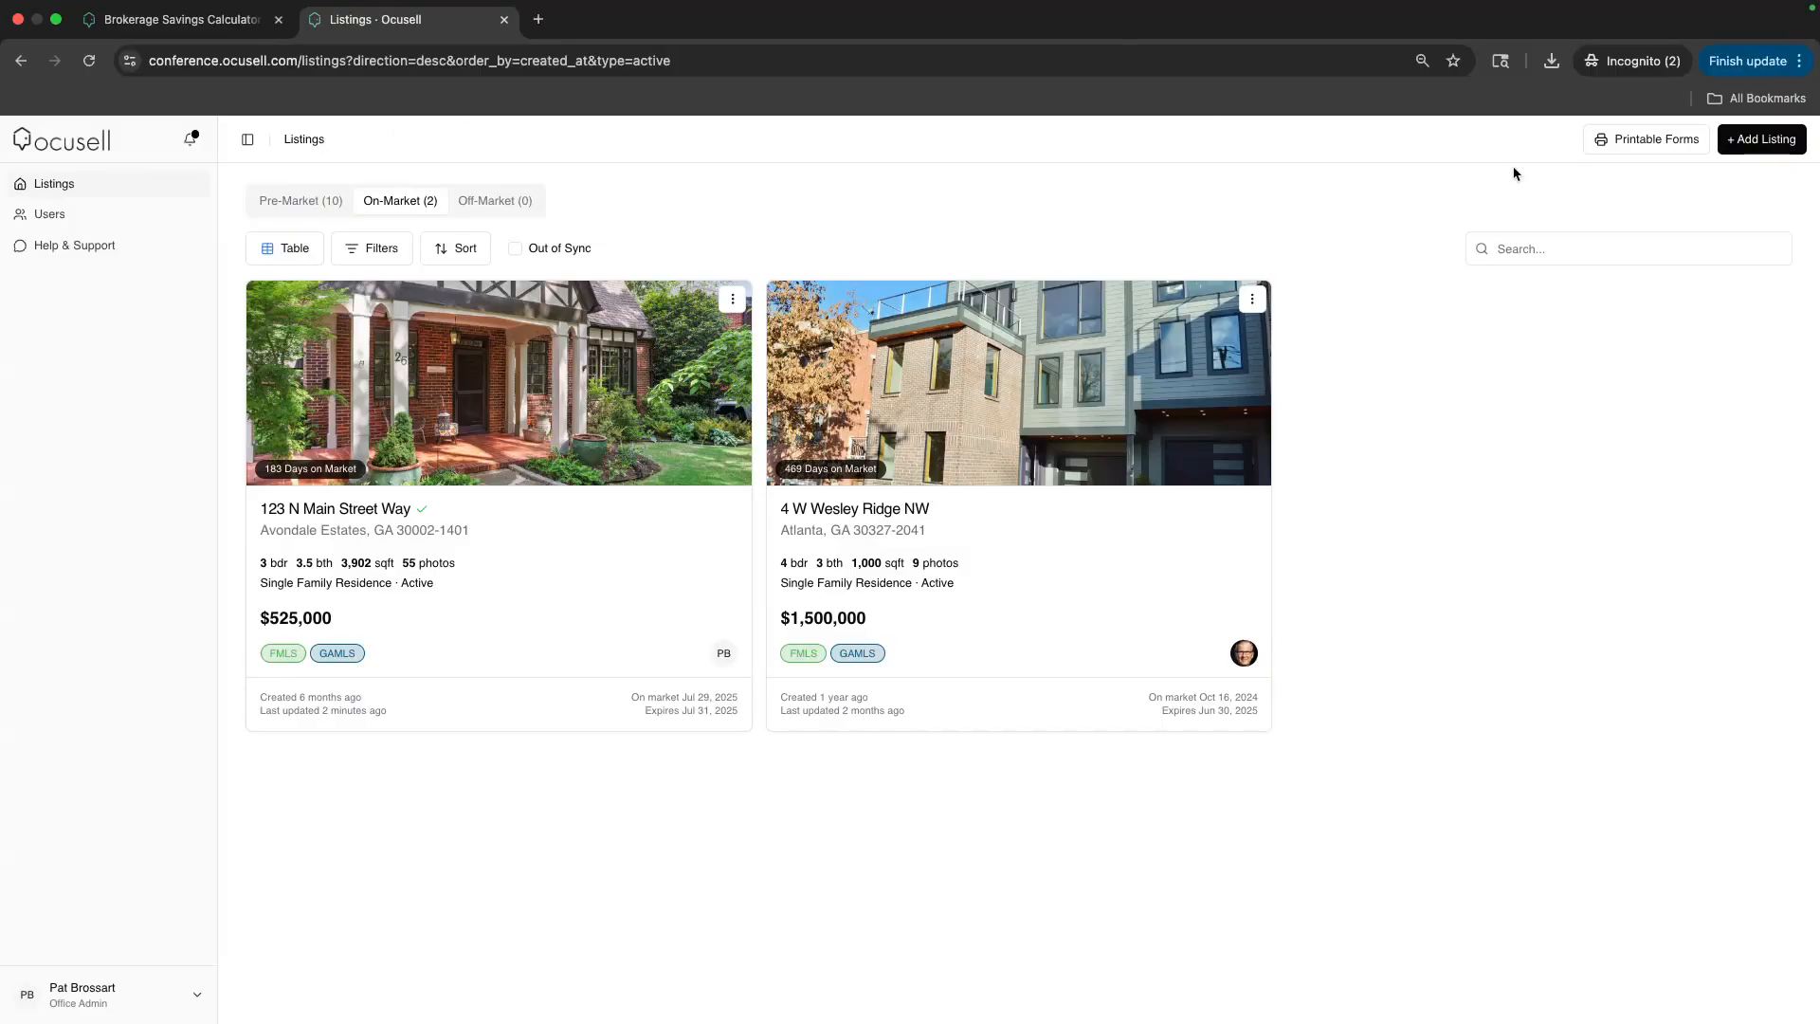
Open Printable Forms and include both First MLS and Georgia MLS
scroll(1658, 159, "up", 5)
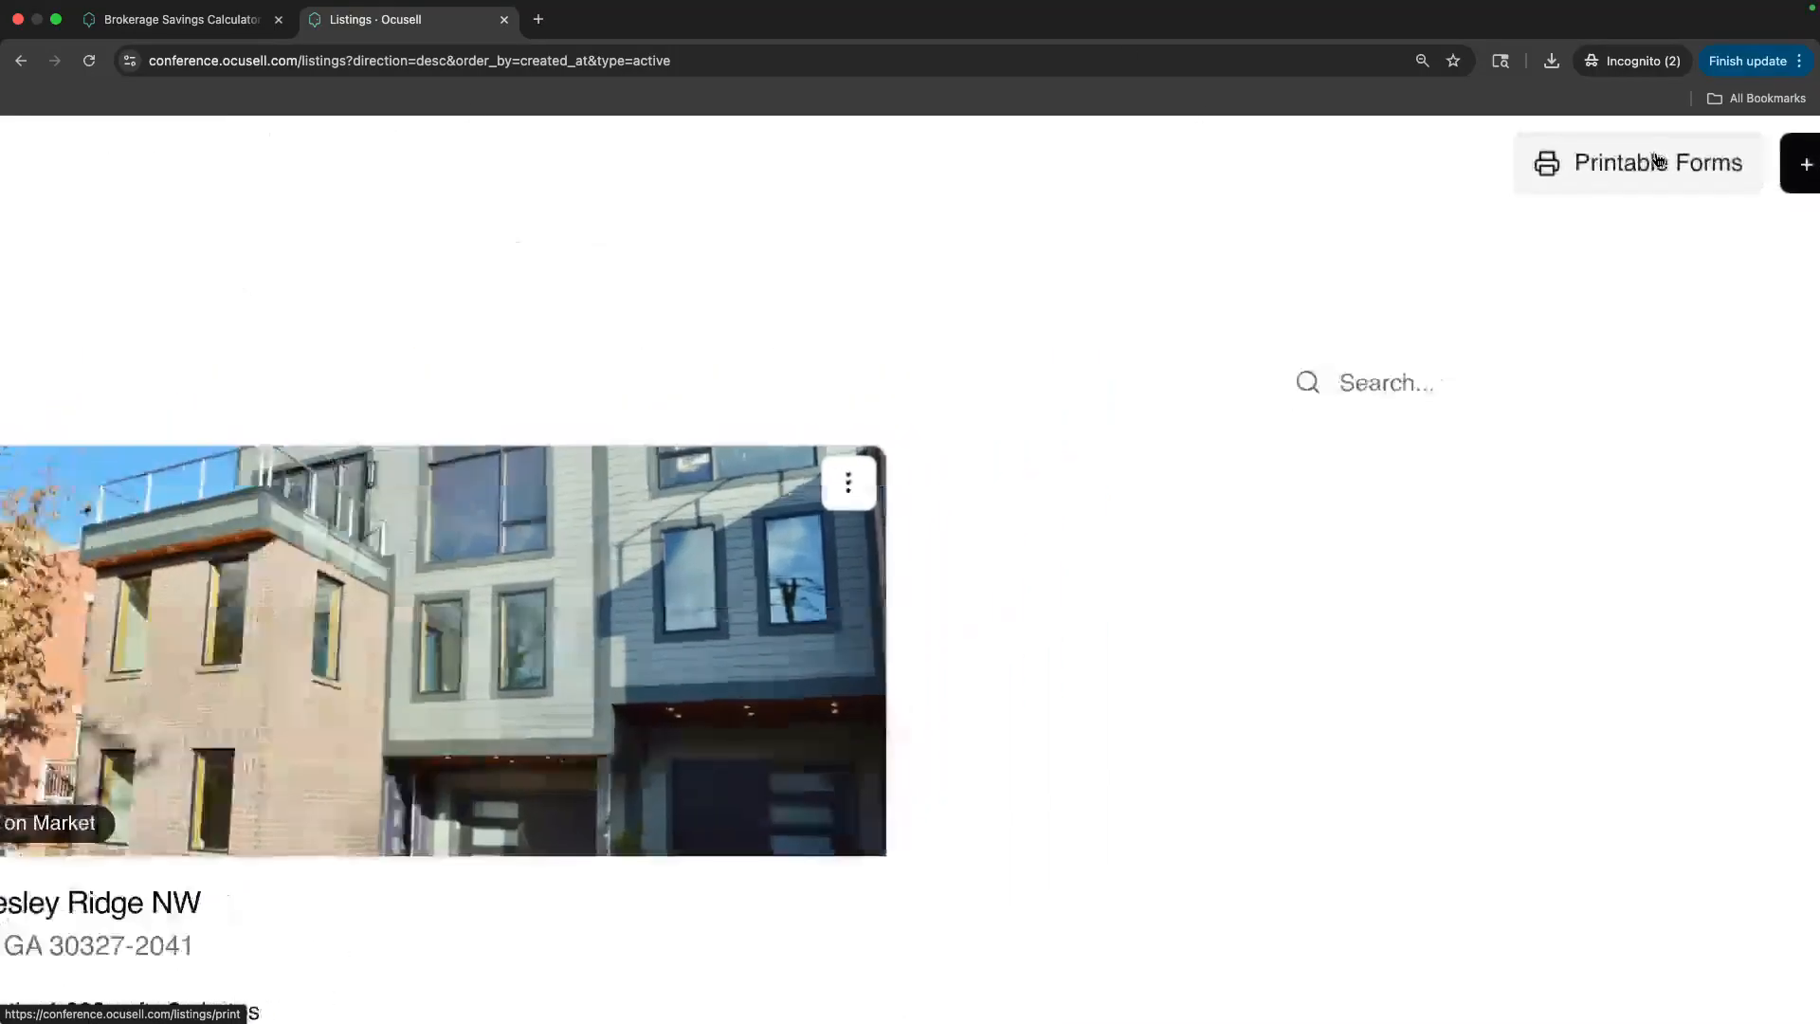
left_click(1655, 176)
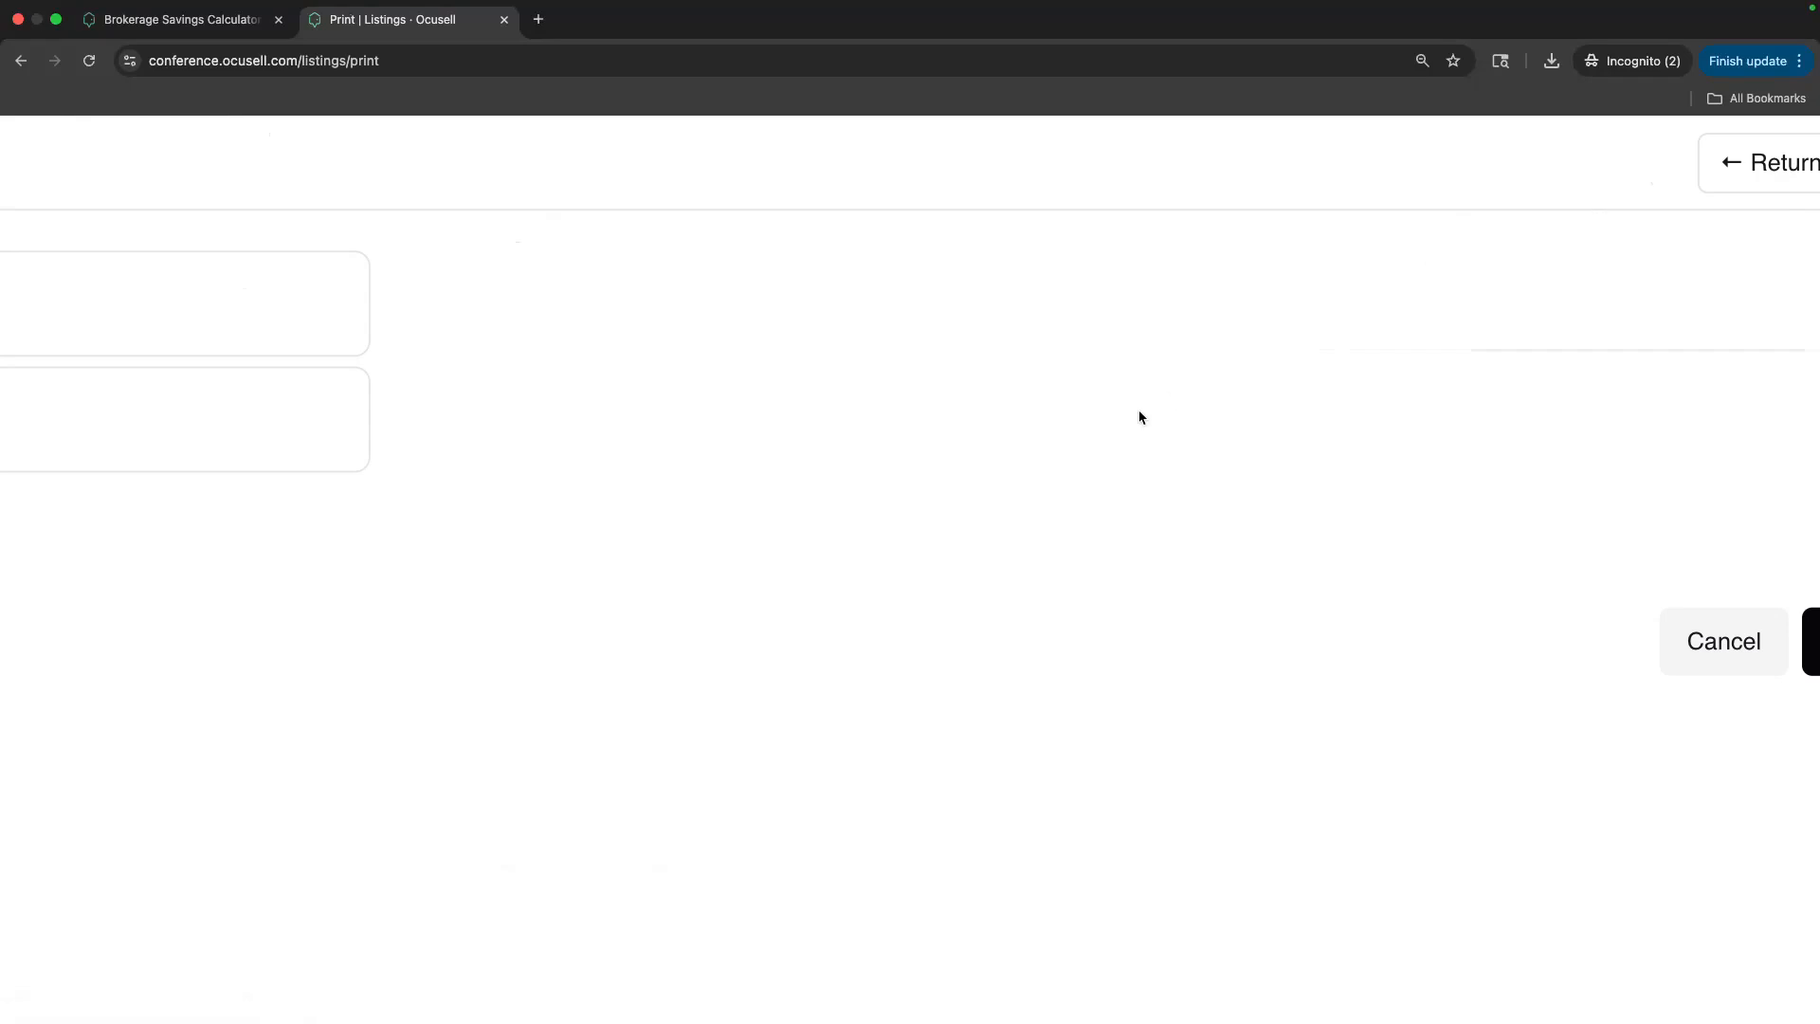
scroll(1136, 418, "down", 5)
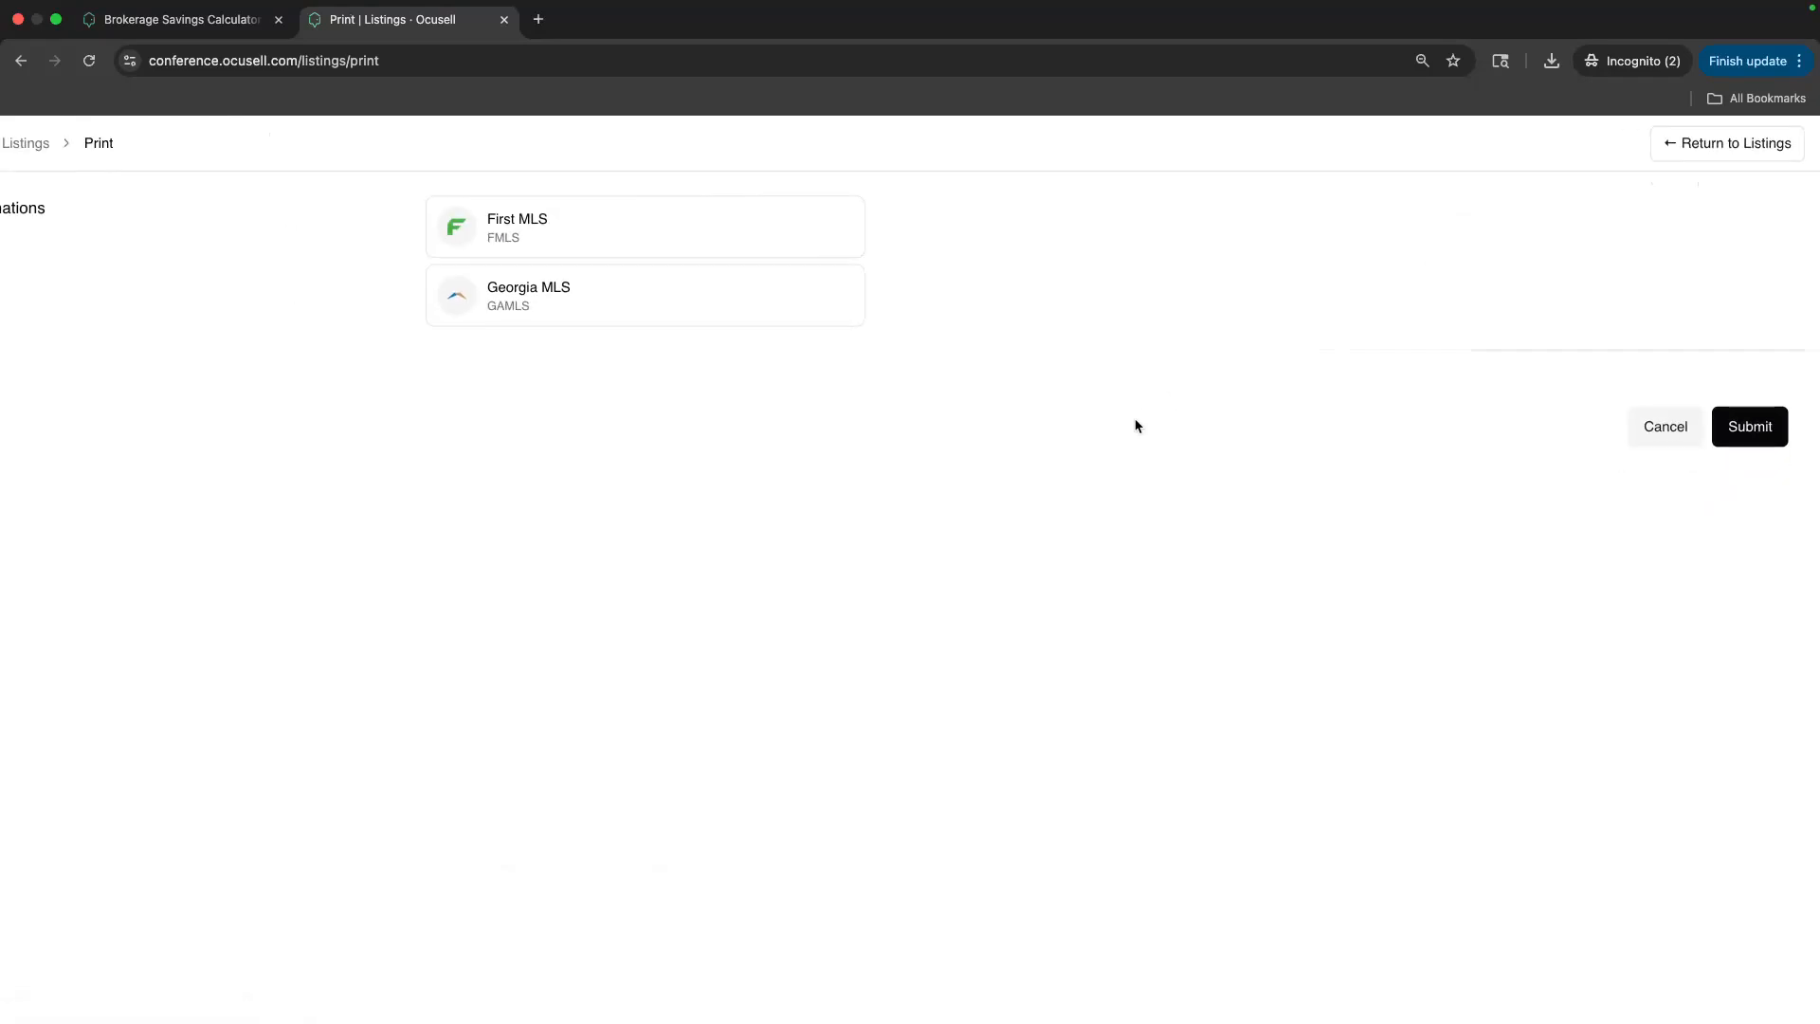
left_click(559, 250)
left_click(582, 305)
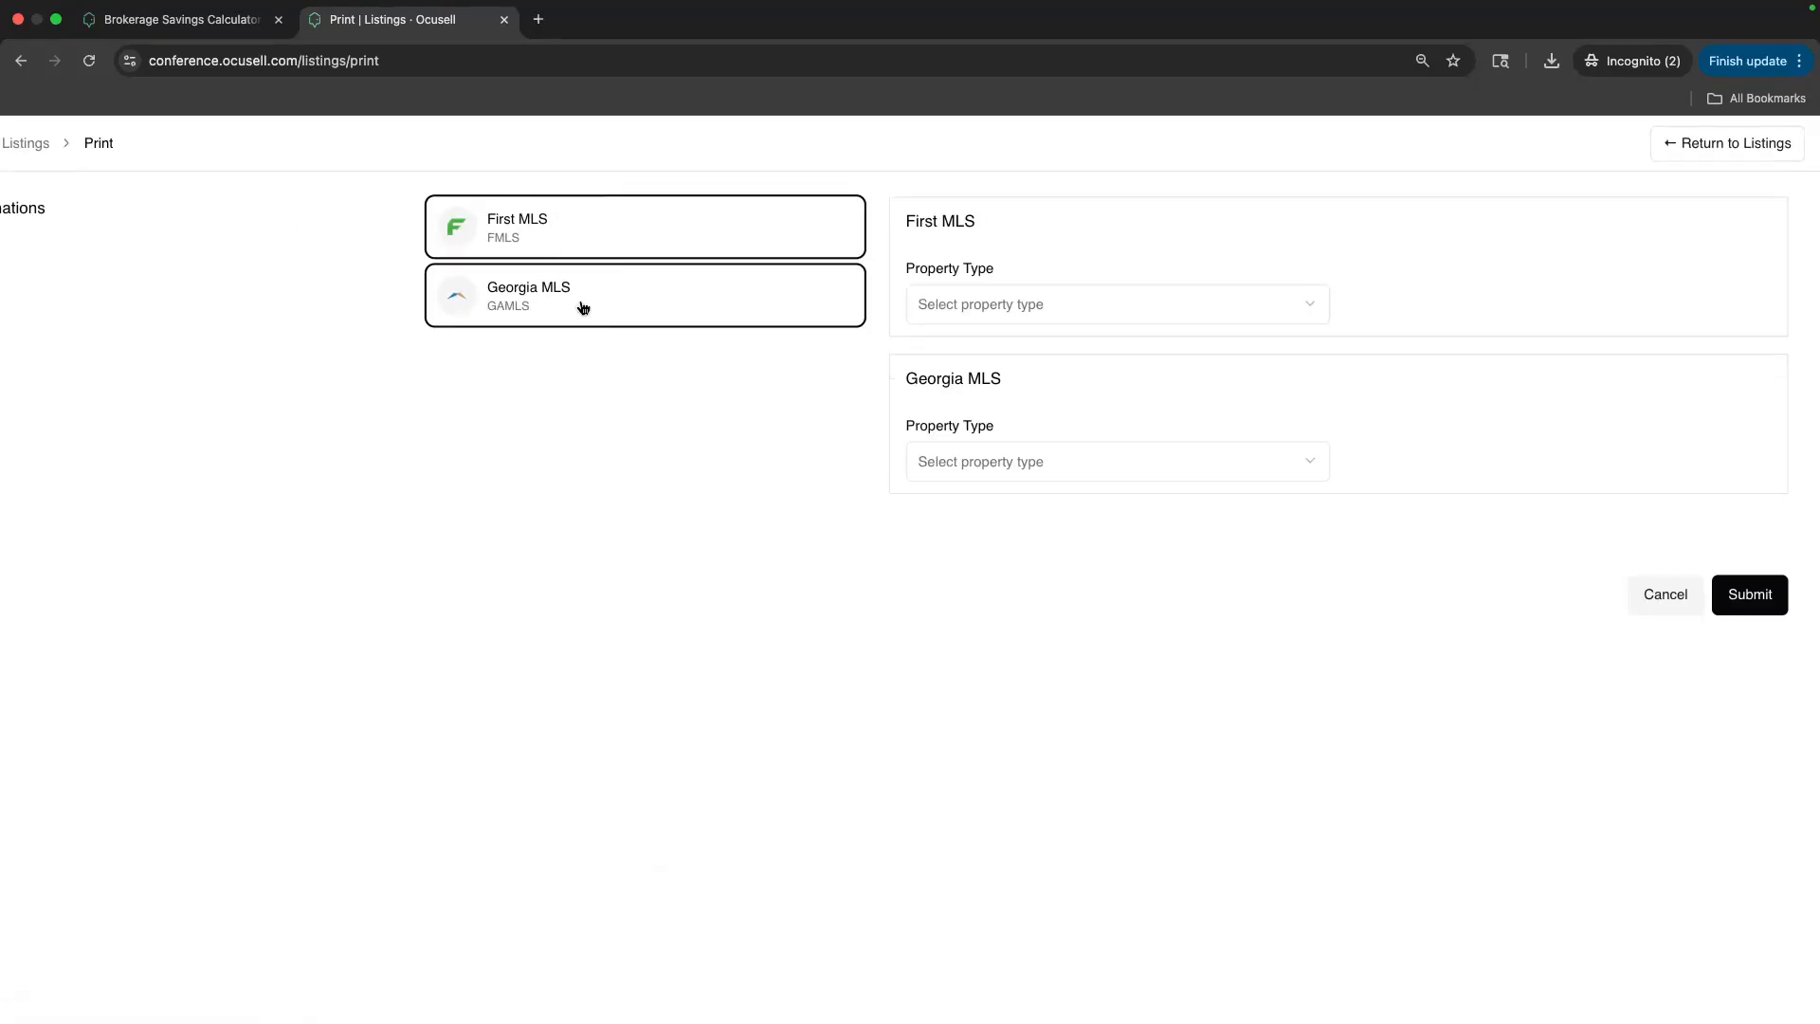
Set First MLS to Commercial Sale, Mixed Use and Georgia MLS to Commercial Sale
left_click(987, 302)
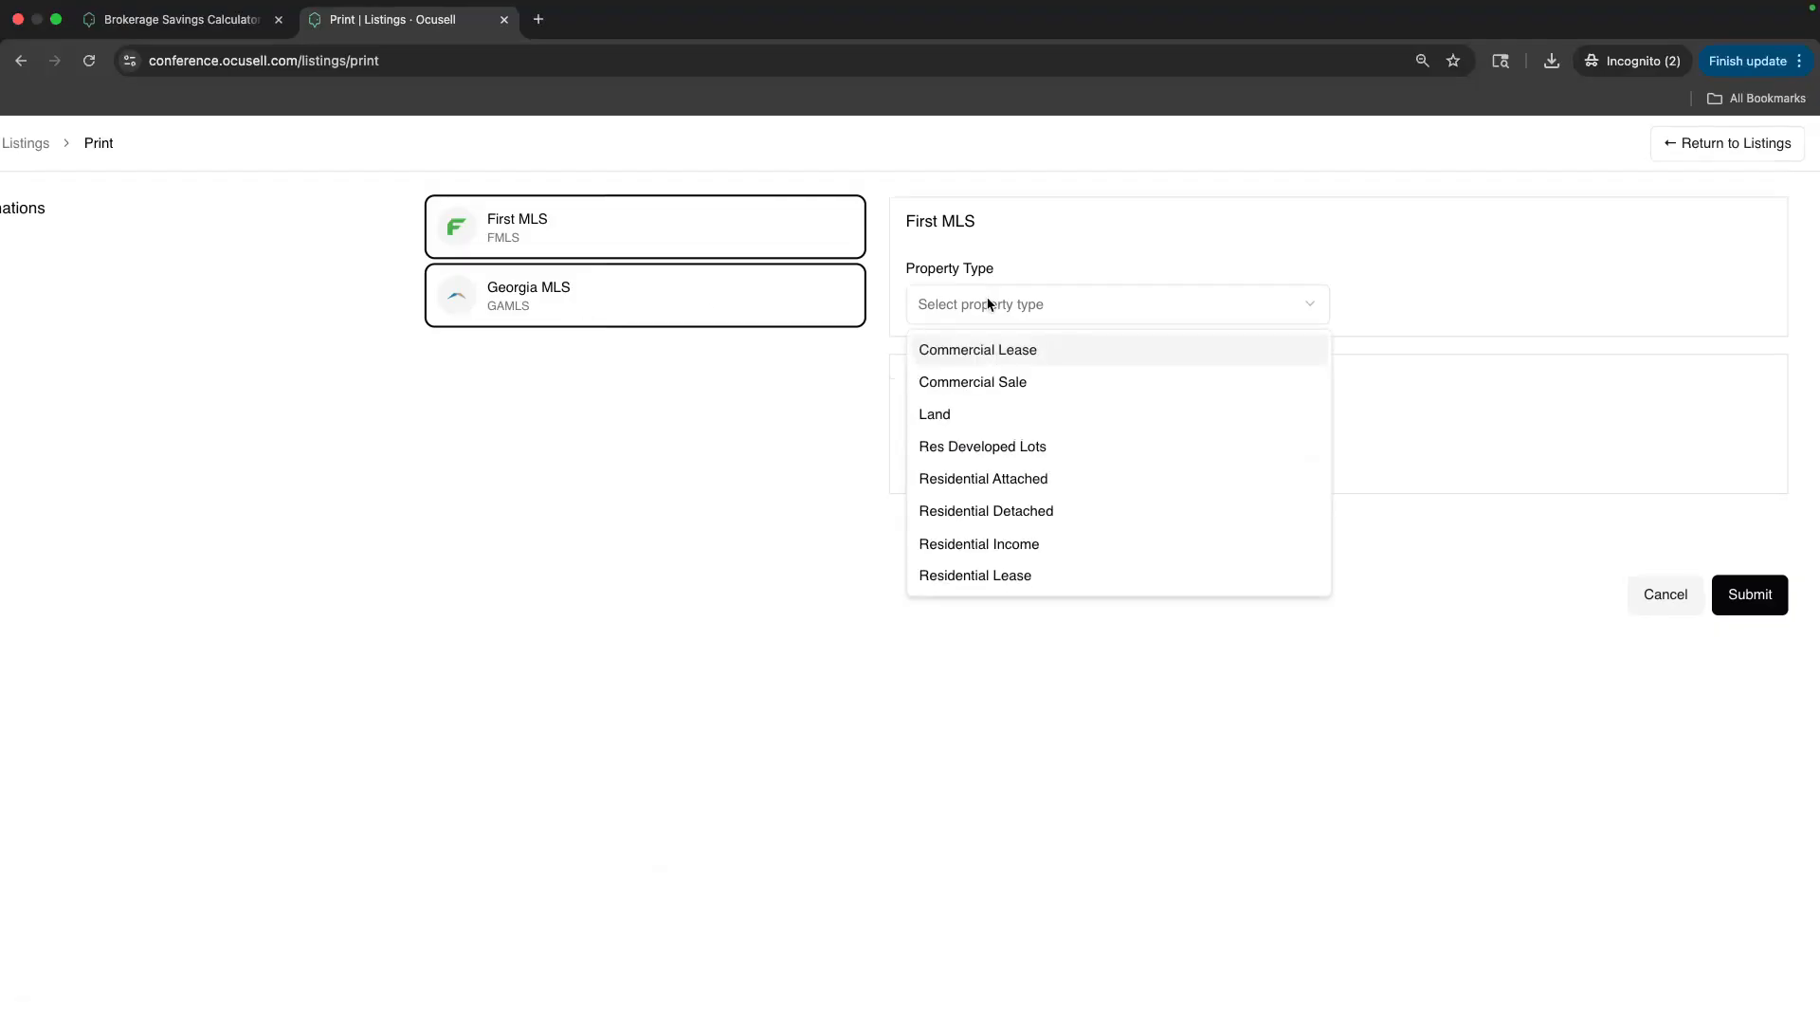
left_click(973, 381)
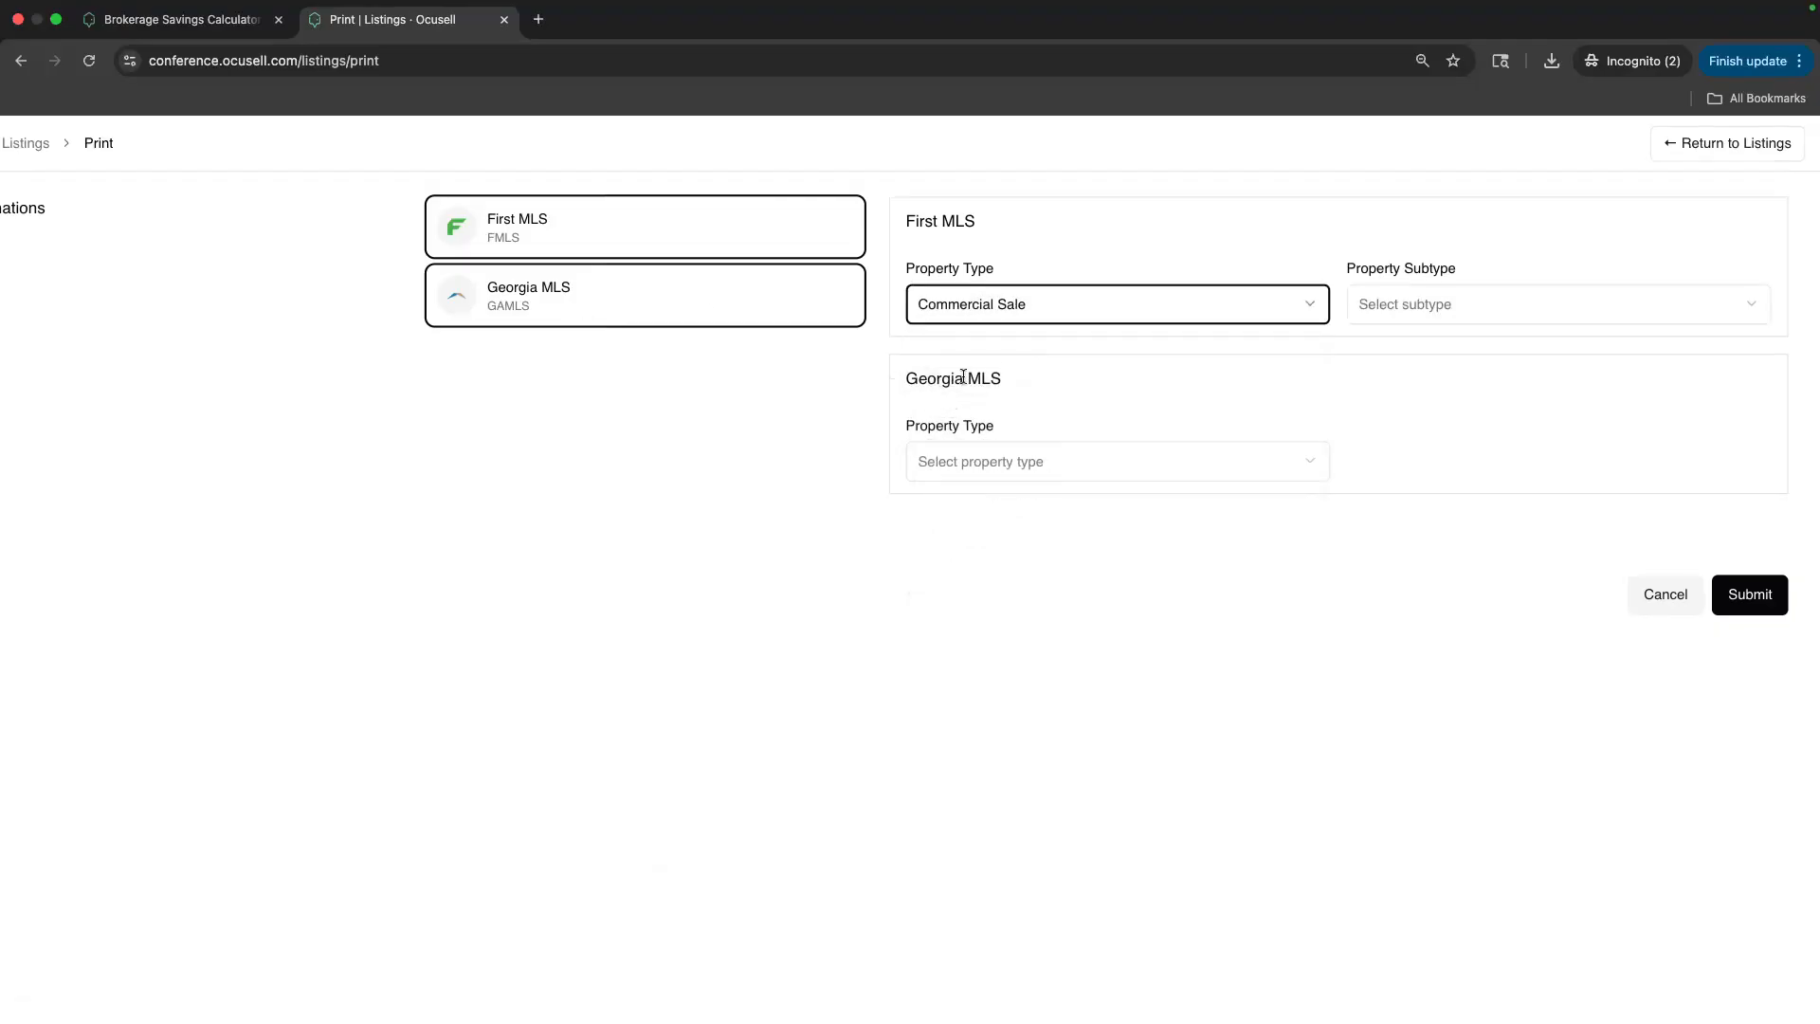
left_click(1373, 318)
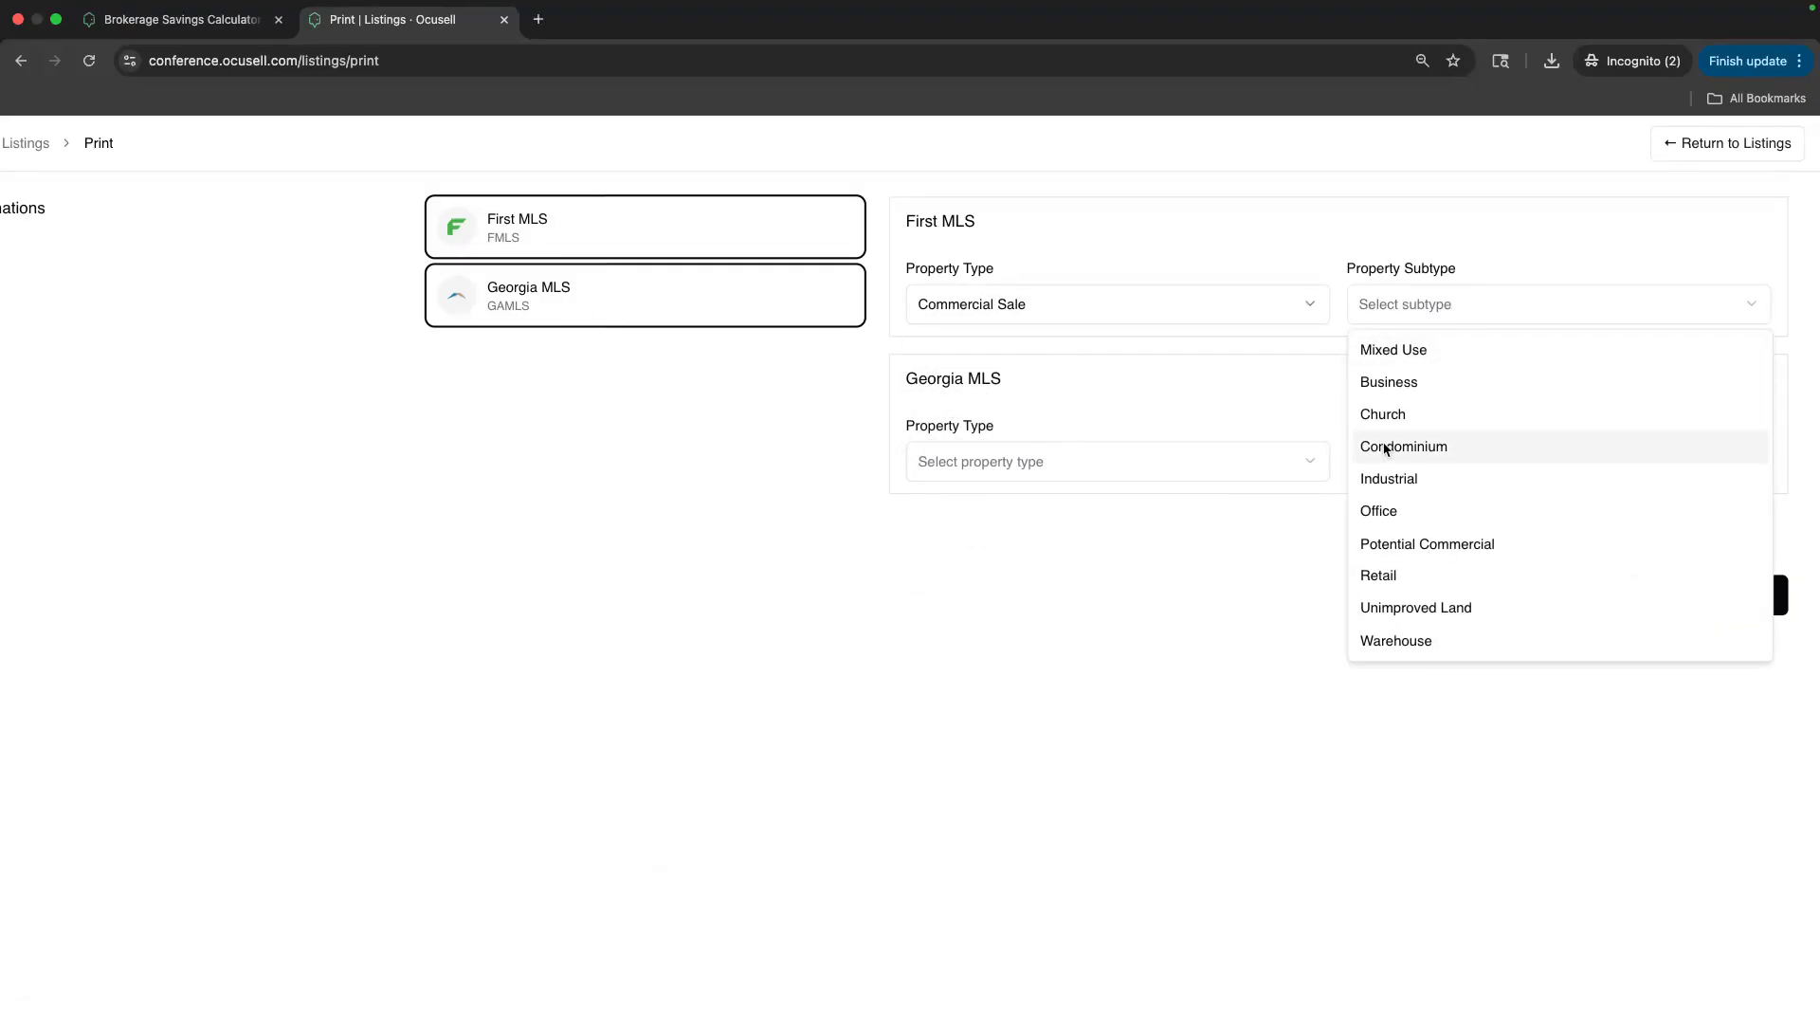
left_click(1367, 349)
left_click(997, 465)
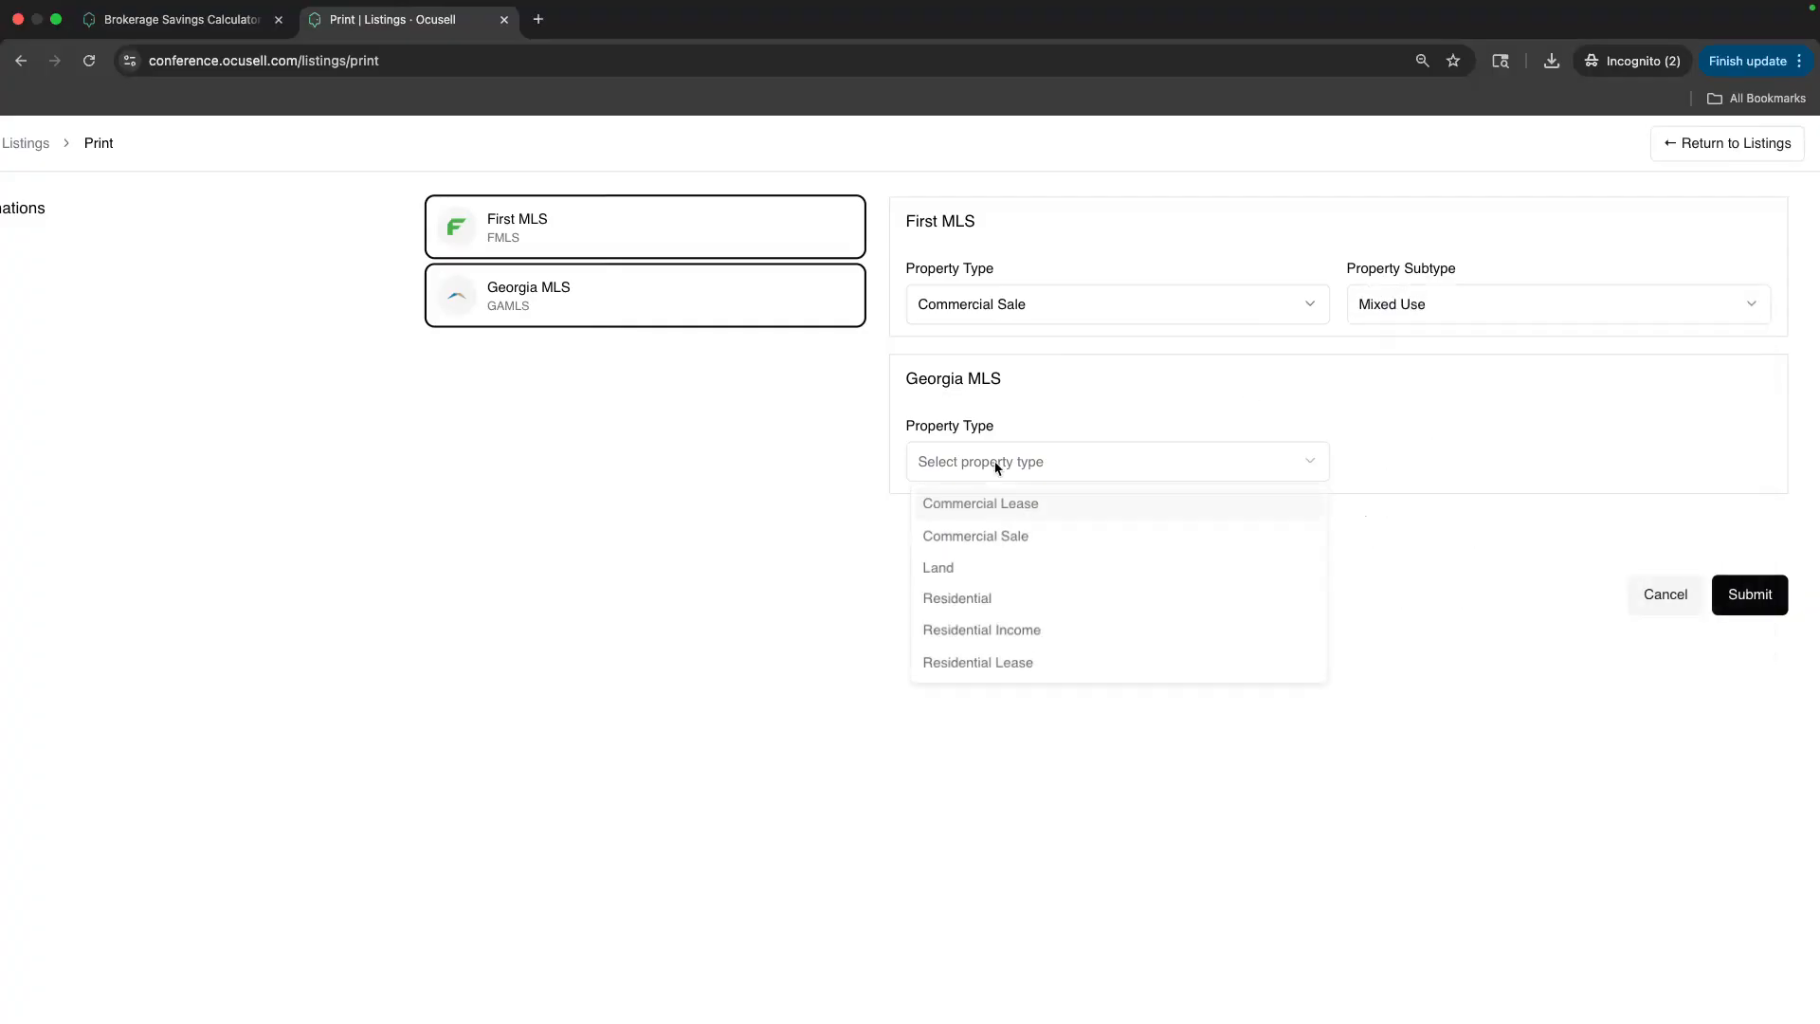
left_click(989, 539)
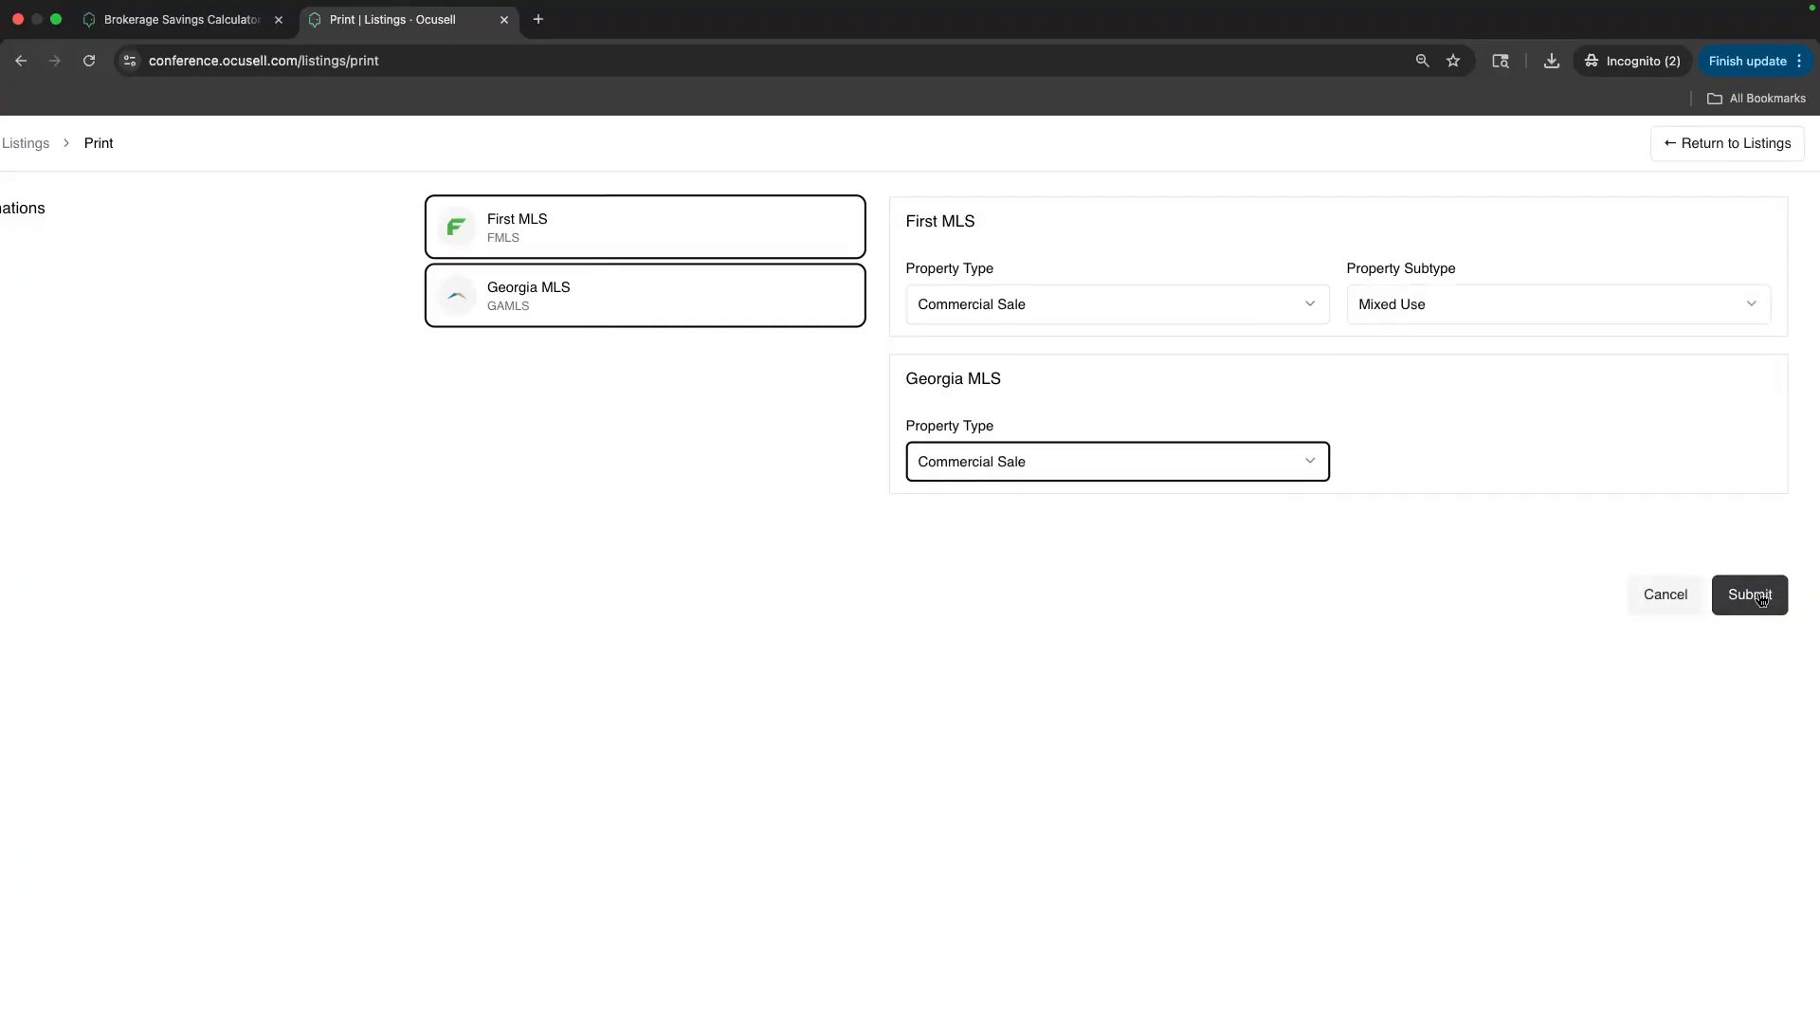